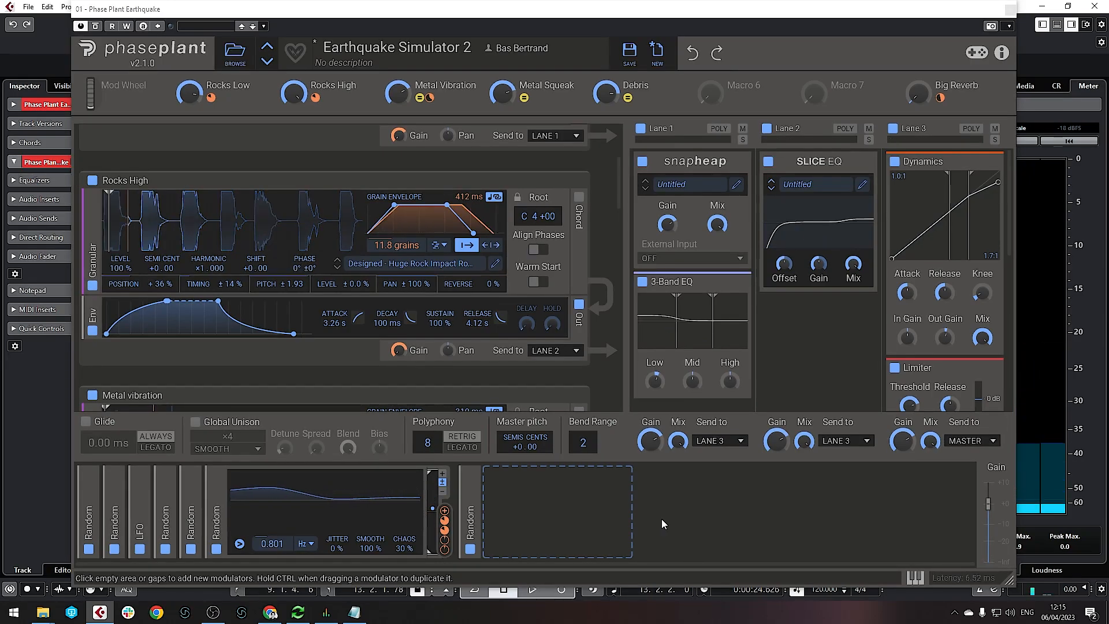
# Close the Earthquake Simulator 2 plugin window
pyautogui.click(1010, 9)
# Add a new Phase Plant instrument track to the Cubase project
pyautogui.press('t')
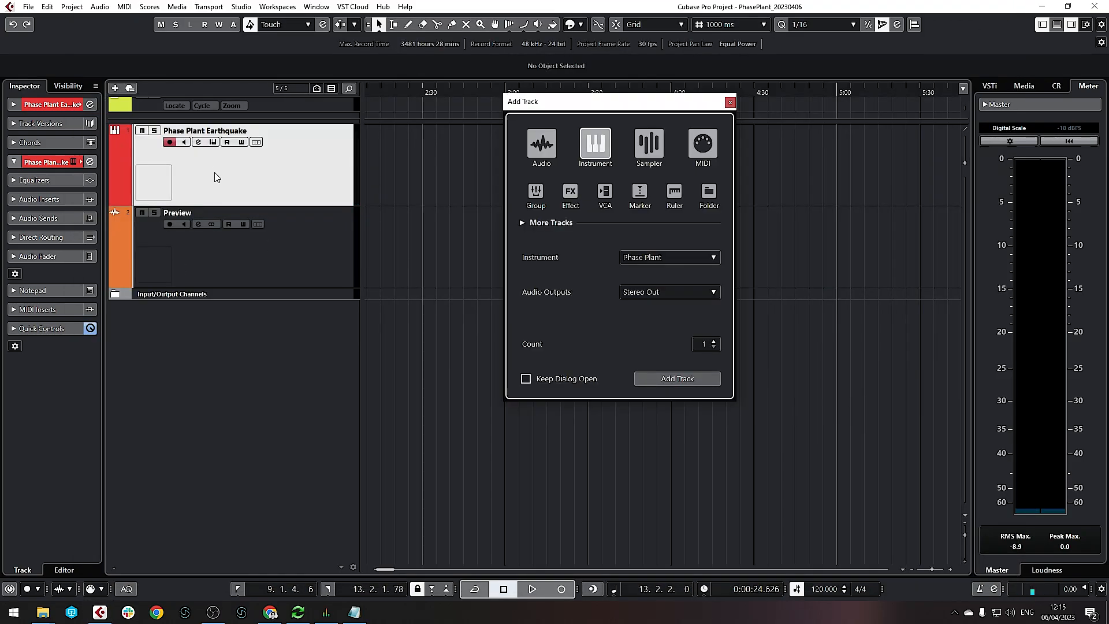
pyautogui.click(664, 378)
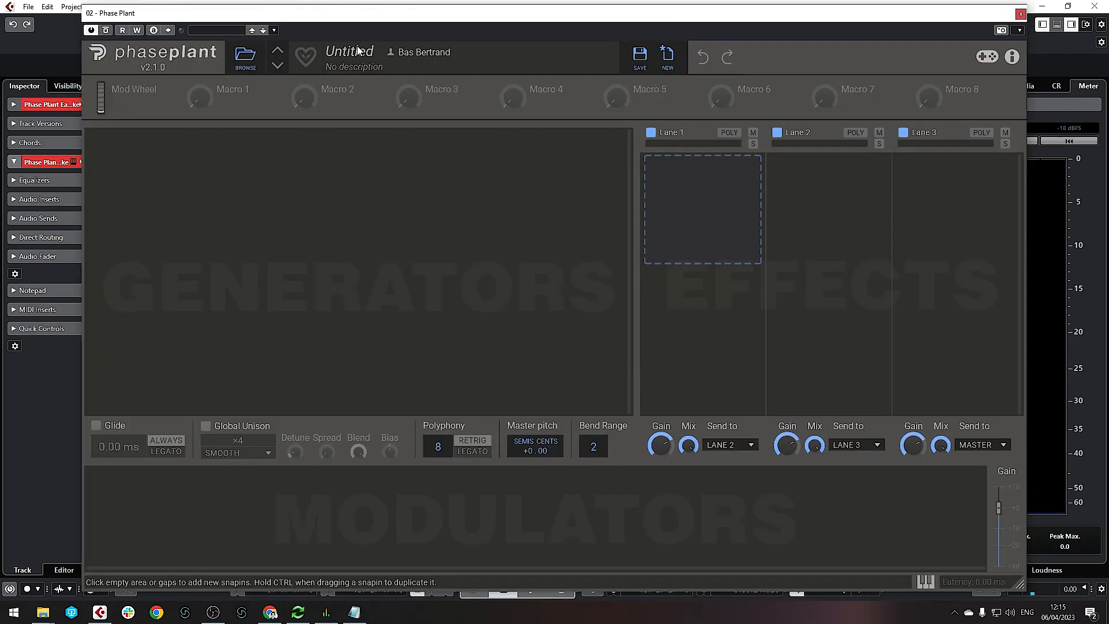
pyautogui.moveTo(401, 21); pyautogui.dragTo(352, 19)
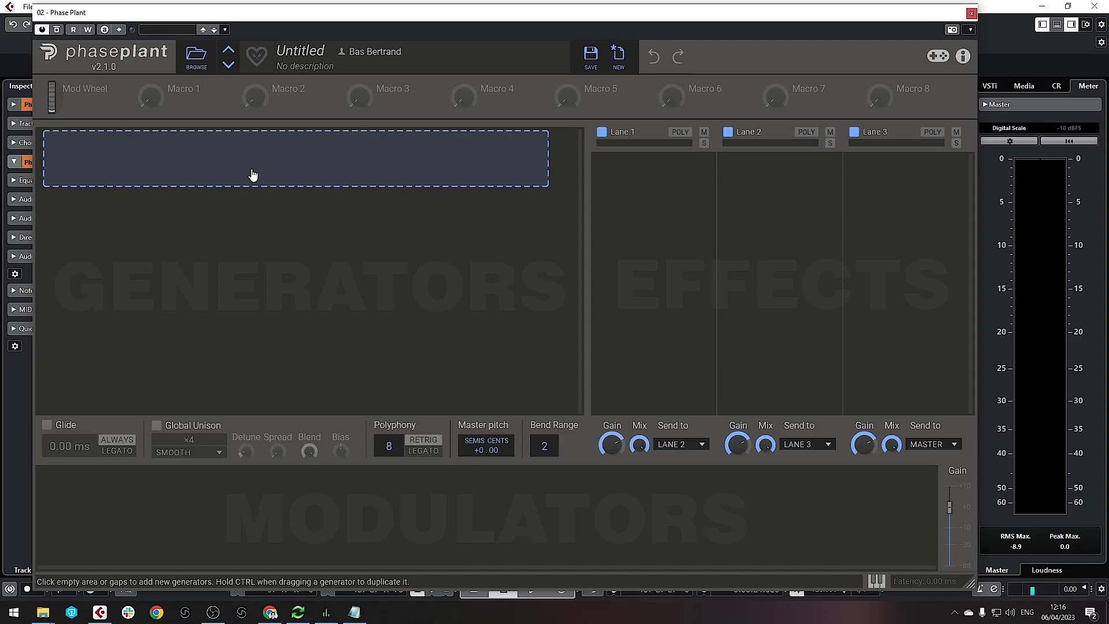
# Add a Granular generator to the new, empty Phase Plant patch
pyautogui.click(249, 172)
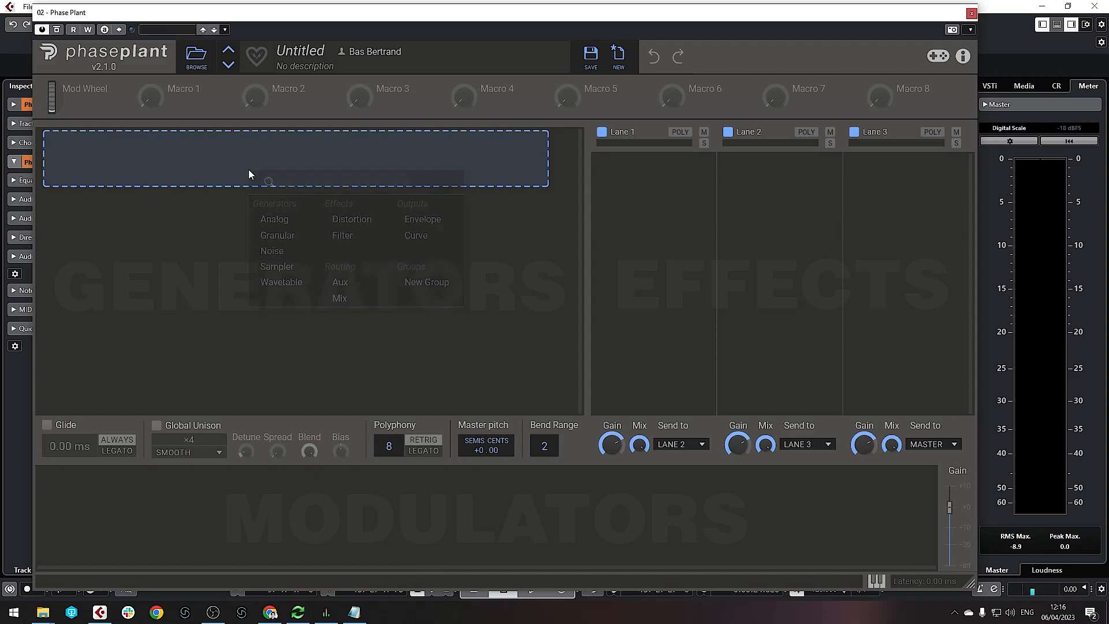
pyautogui.click(290, 237)
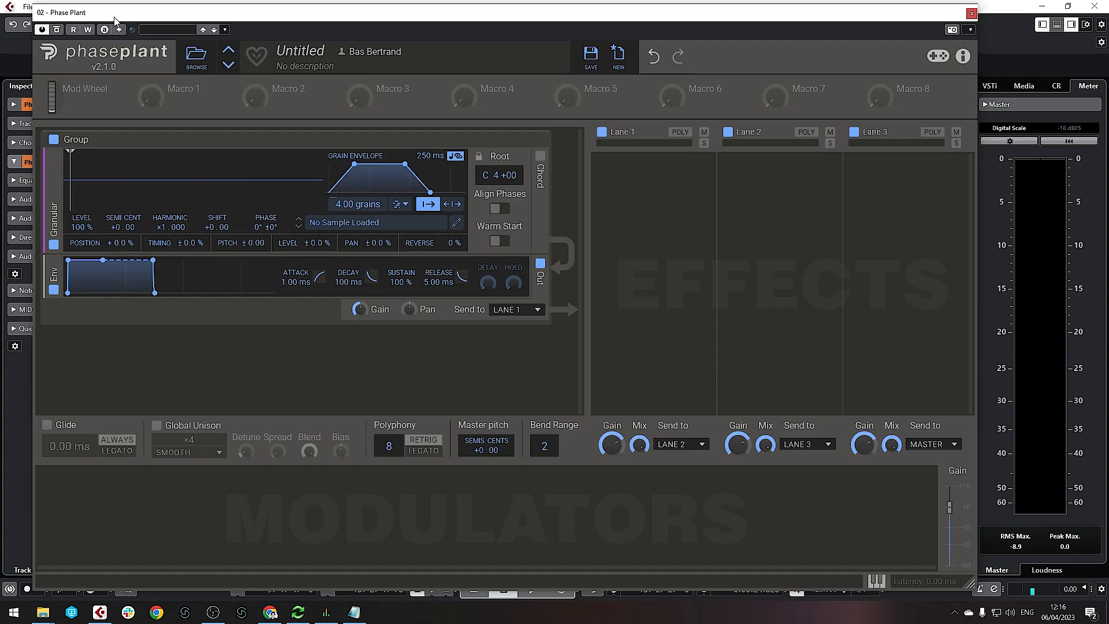
pyautogui.moveTo(108, 17); pyautogui.dragTo(689, 101)
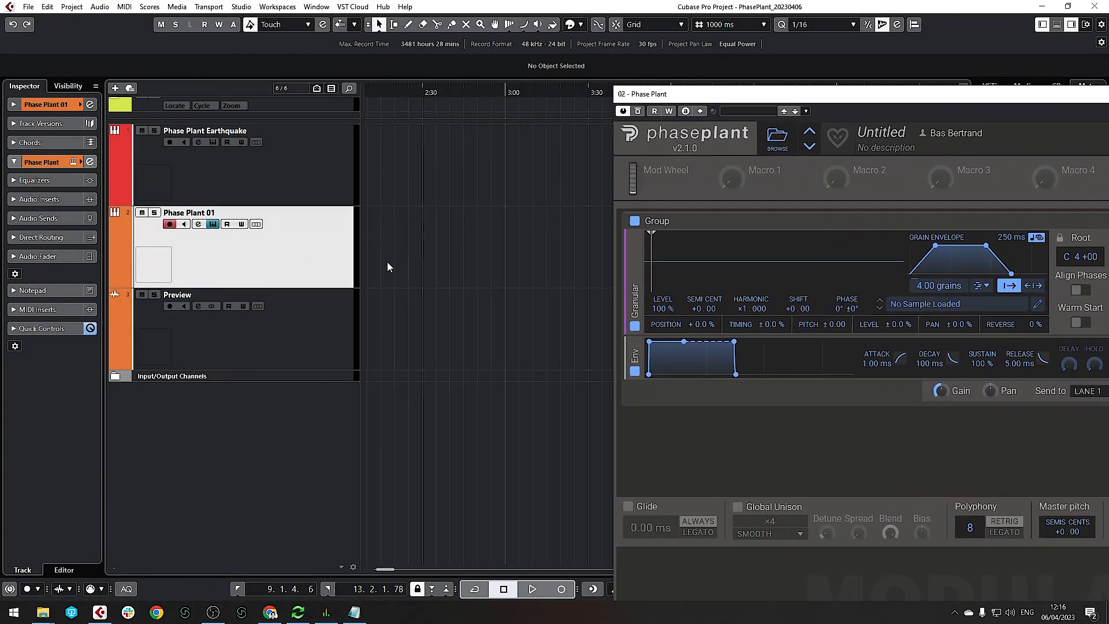
# Audition the forest stones-and-debris clip on the Preview track from near its start
pyautogui.click(392, 268)
pyautogui.scroll(-4, 400, 263)
pyautogui.hscroll(-4, 401, 263)
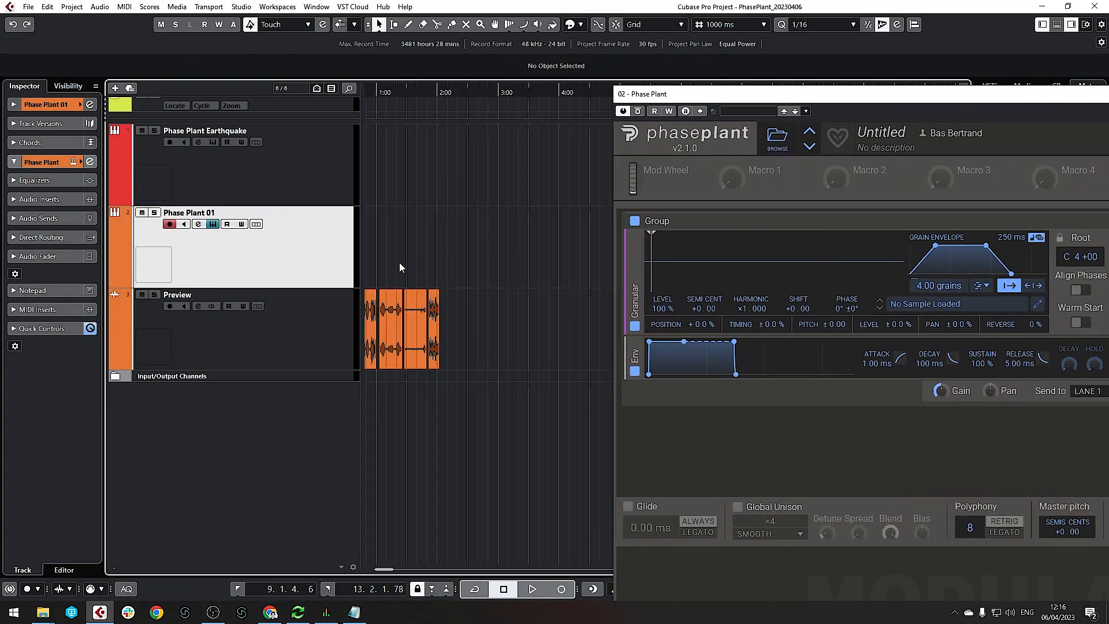
pyautogui.scroll(6, 373, 311)
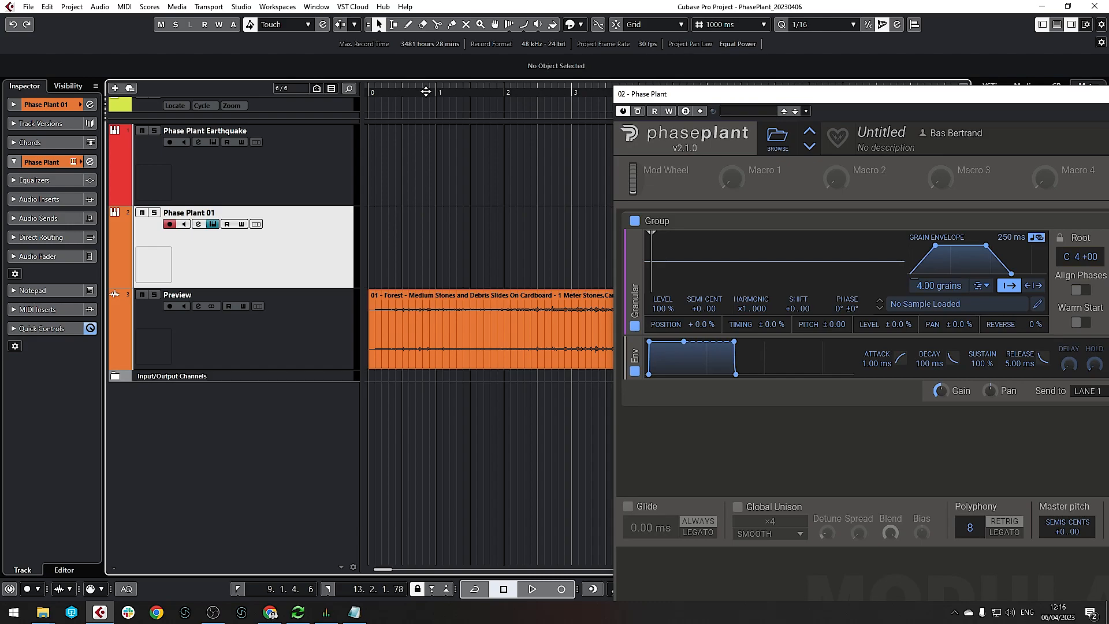
pyautogui.click(451, 93)
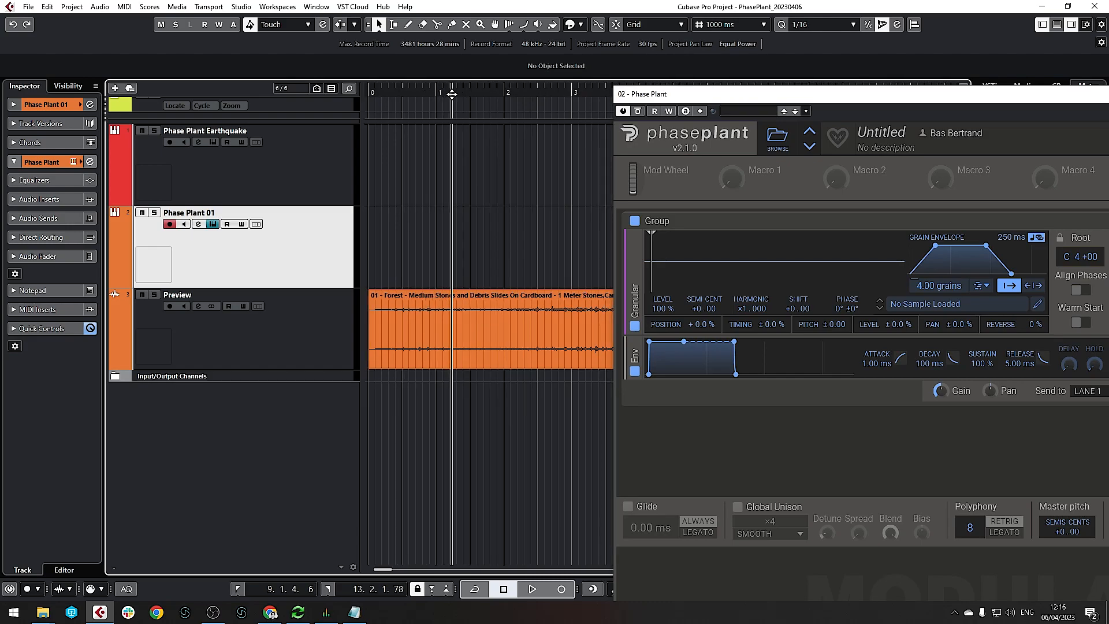
pyautogui.press('space')
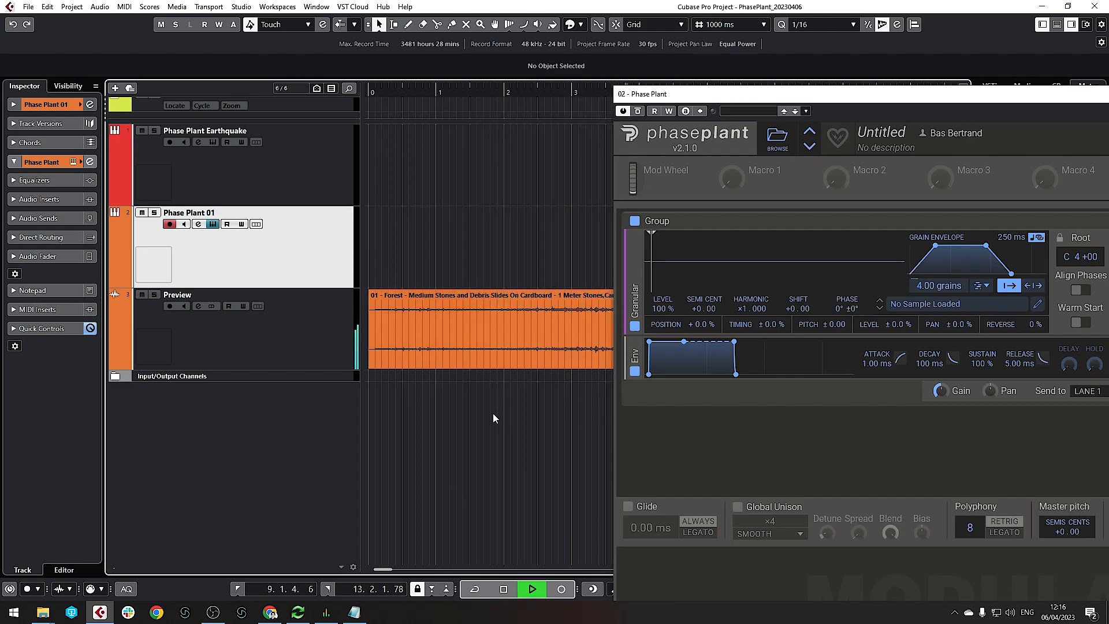
pyautogui.press('g')
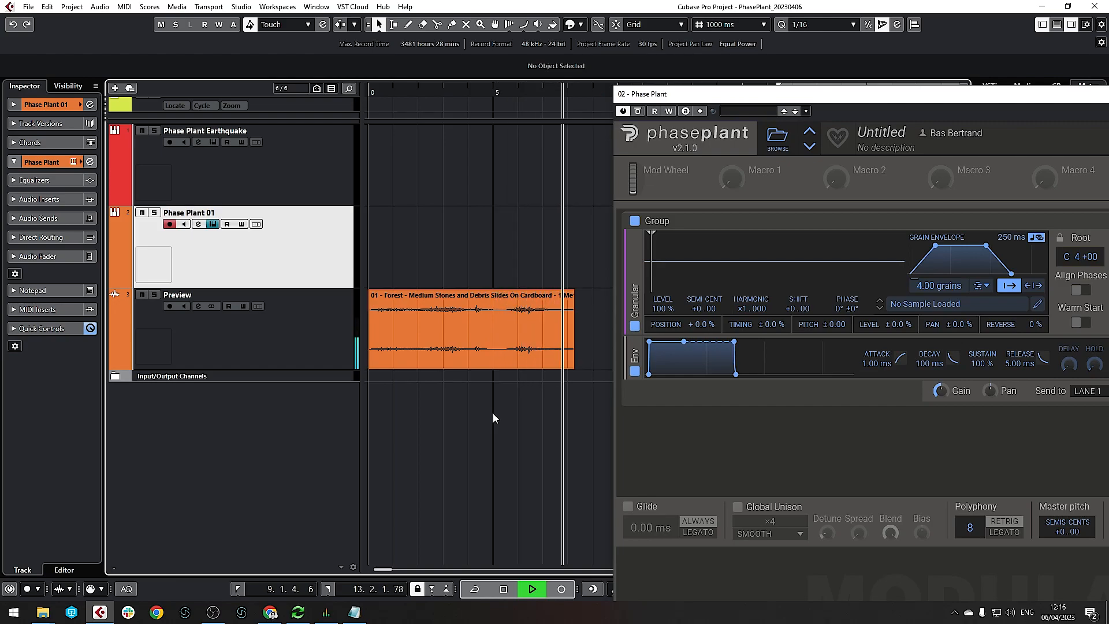
pyautogui.press('space')
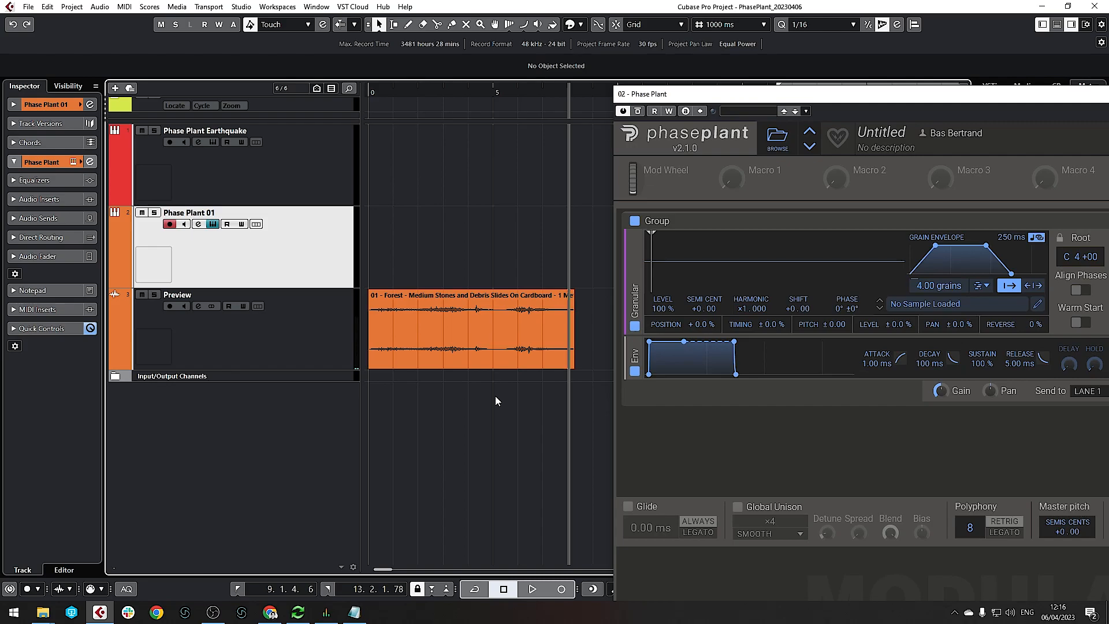
pyautogui.moveTo(921, 96); pyautogui.dragTo(465, 15)
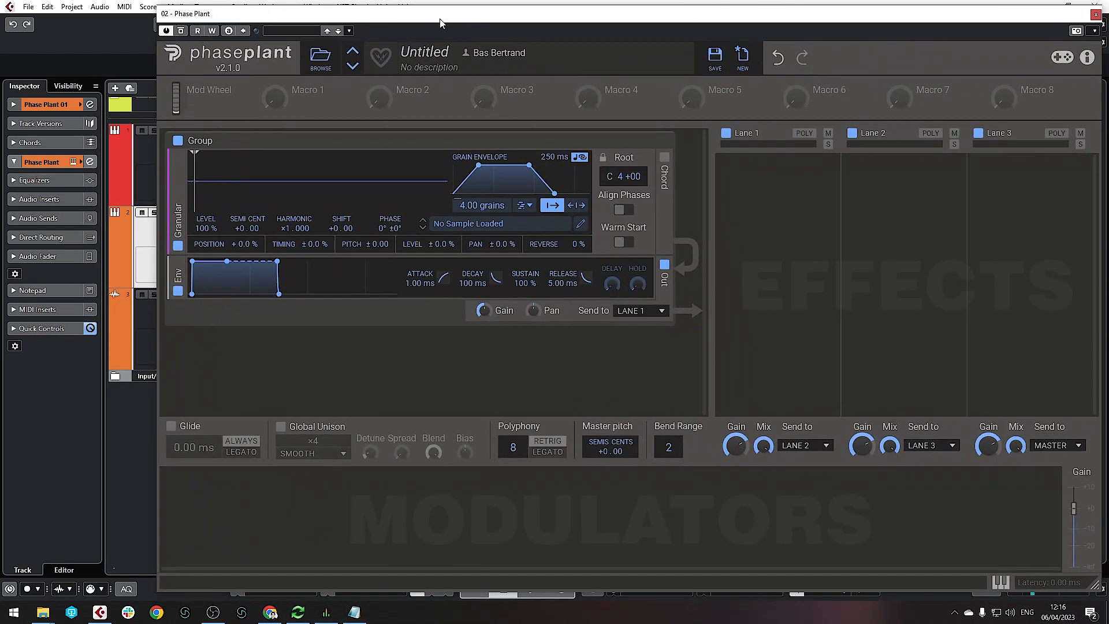
# Load '01 - Forest - Medium Stones and Debris' from the User folder into the Granular generator
pyautogui.click(452, 226)
pyautogui.click(600, 250)
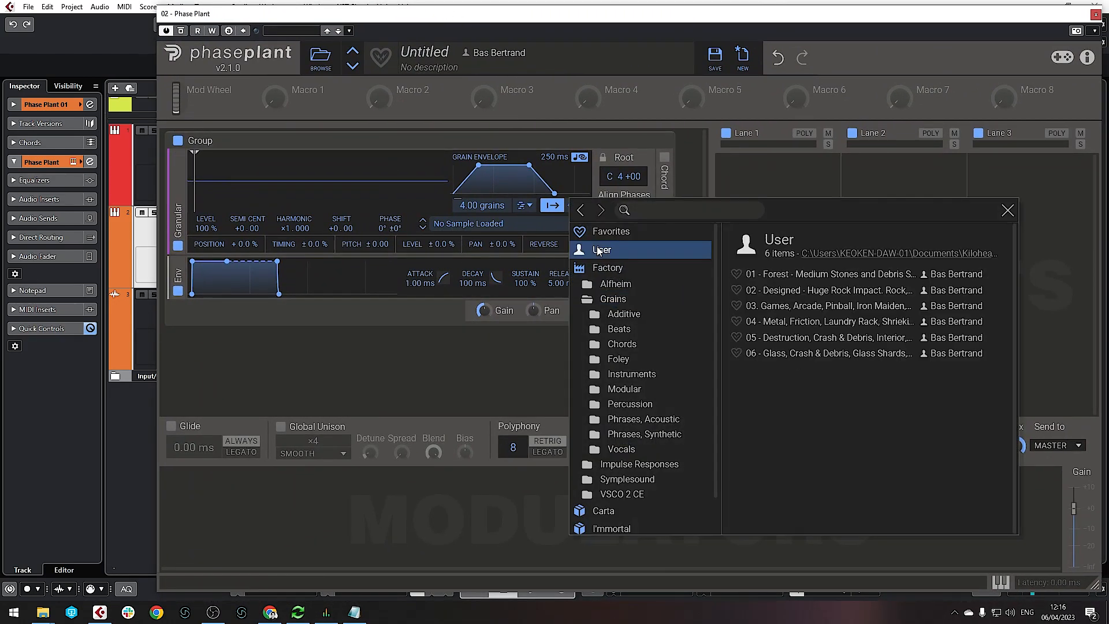
pyautogui.click(799, 275)
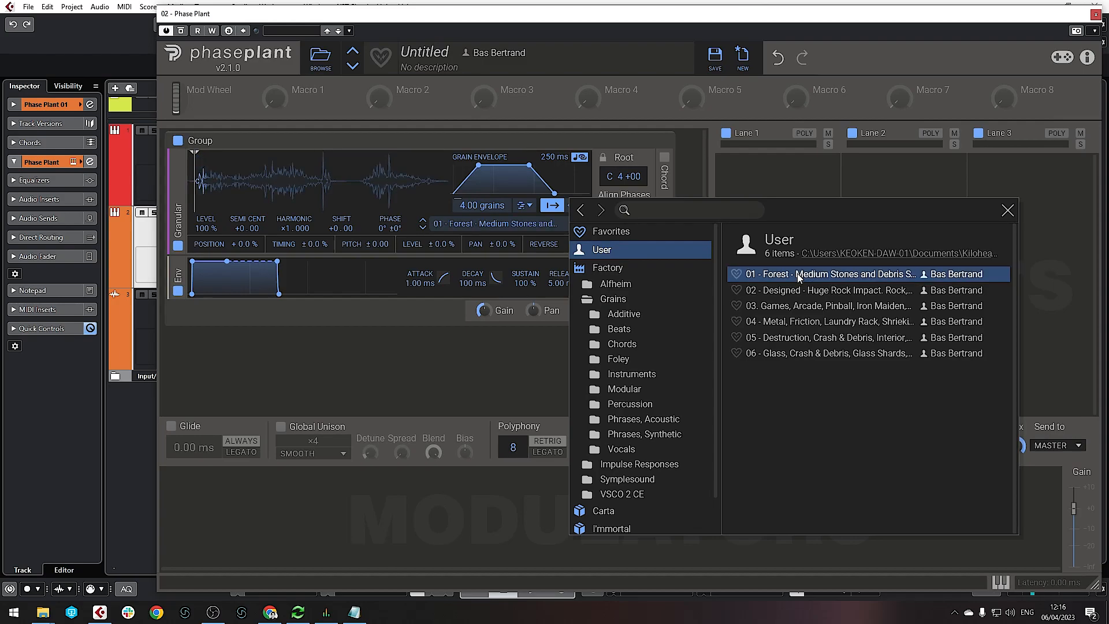
pyautogui.click(351, 391)
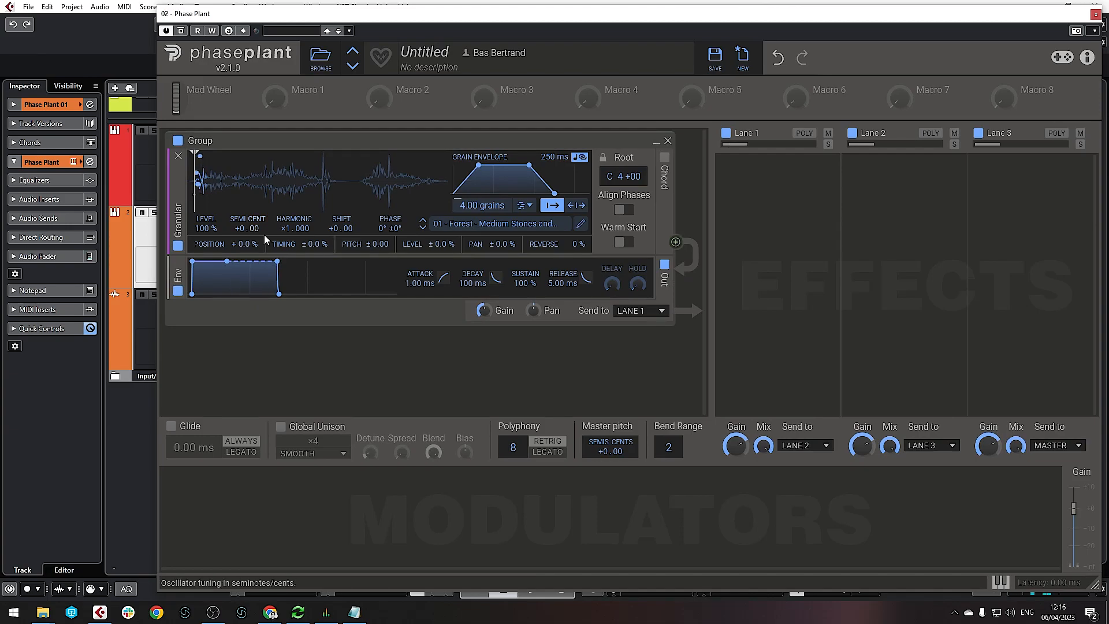
pyautogui.moveTo(196, 176)
pyautogui.mouseDown()
pyautogui.moveTo(295, 180)
pyautogui.moveTo(241, 183)
pyautogui.moveTo(259, 183)
pyautogui.mouseUp()
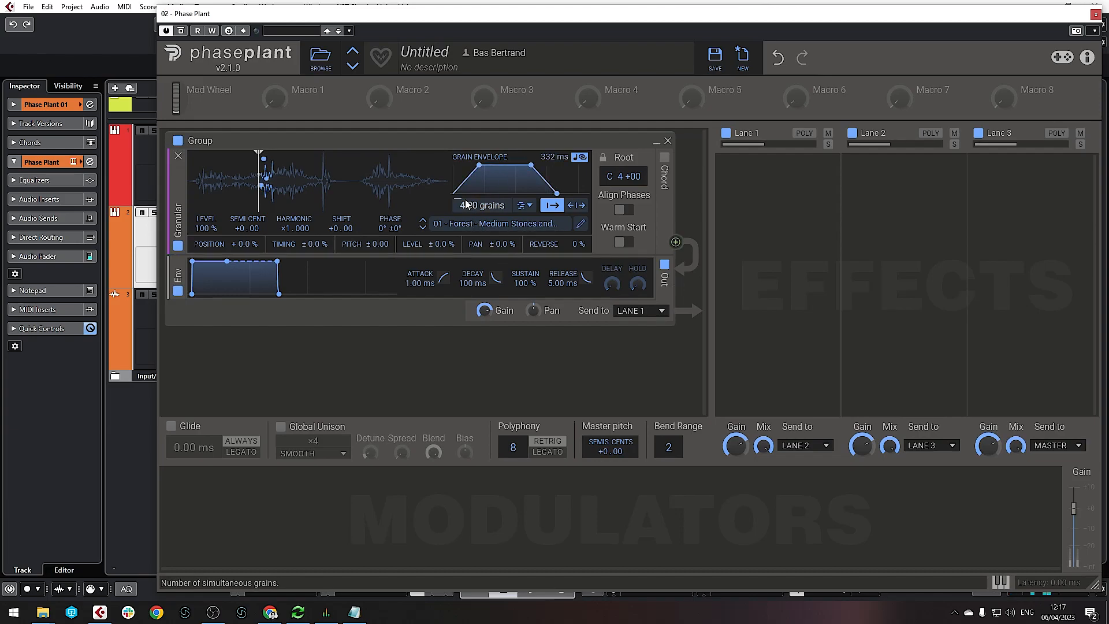
# Set 4.87 grains of 458 ms, +32% position randomisation, and playback from the sample's start
pyautogui.moveTo(475, 205); pyautogui.dragTo(475, 209)
pyautogui.moveTo(544, 156); pyautogui.dragTo(545, 148)
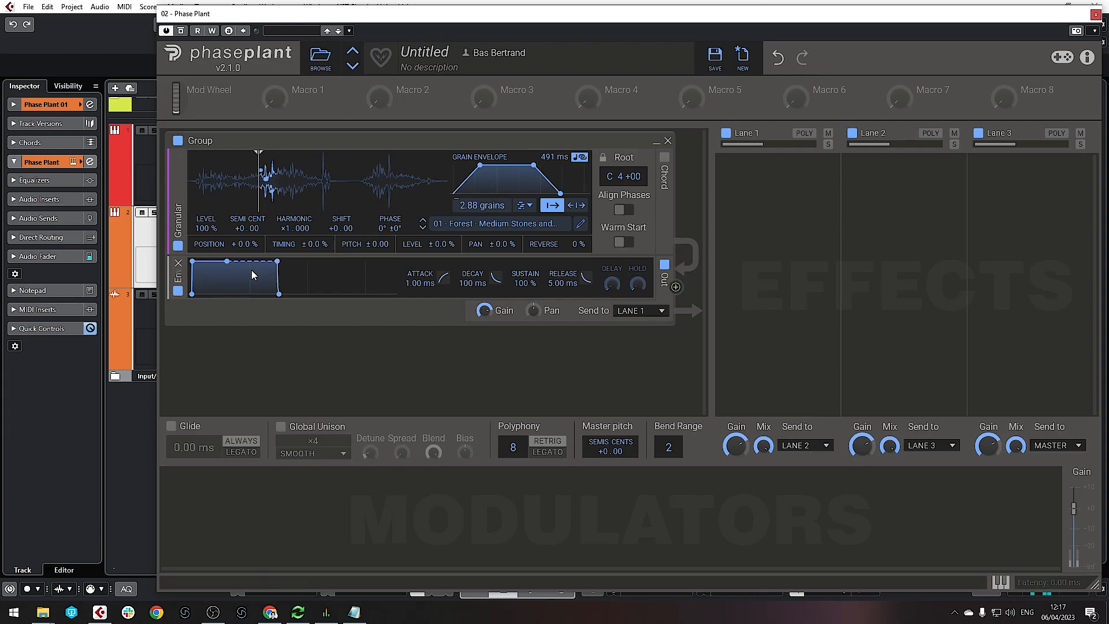
pyautogui.moveTo(245, 247); pyautogui.dragTo(245, 231)
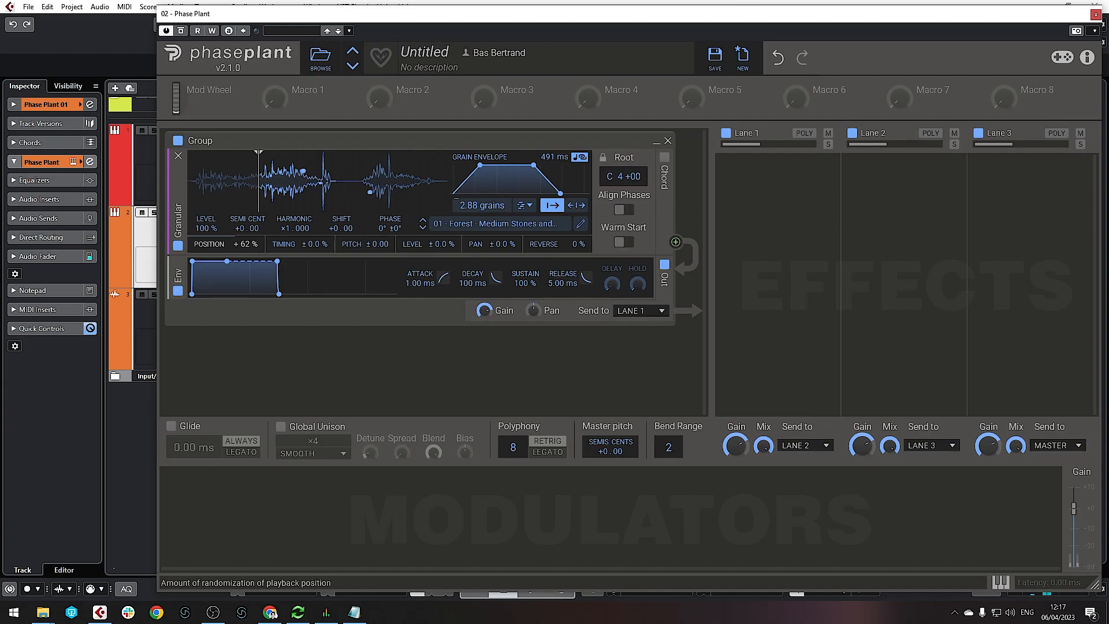
pyautogui.moveTo(245, 247); pyautogui.dragTo(245, 247)
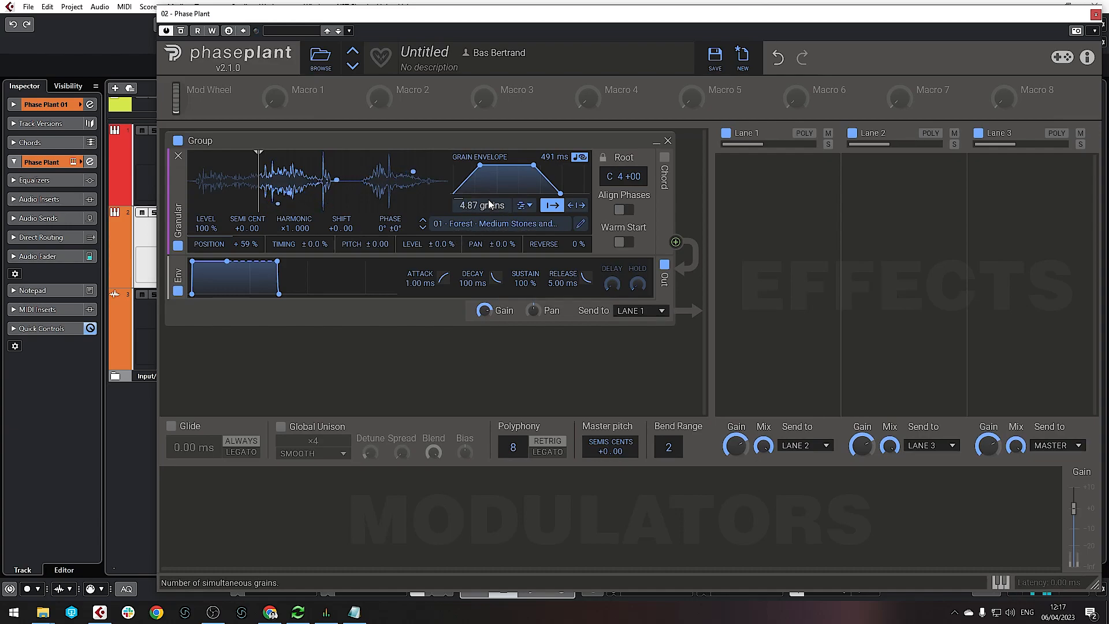
pyautogui.moveTo(554, 158); pyautogui.dragTo(554, 158)
pyautogui.moveTo(245, 247); pyautogui.dragTo(244, 251)
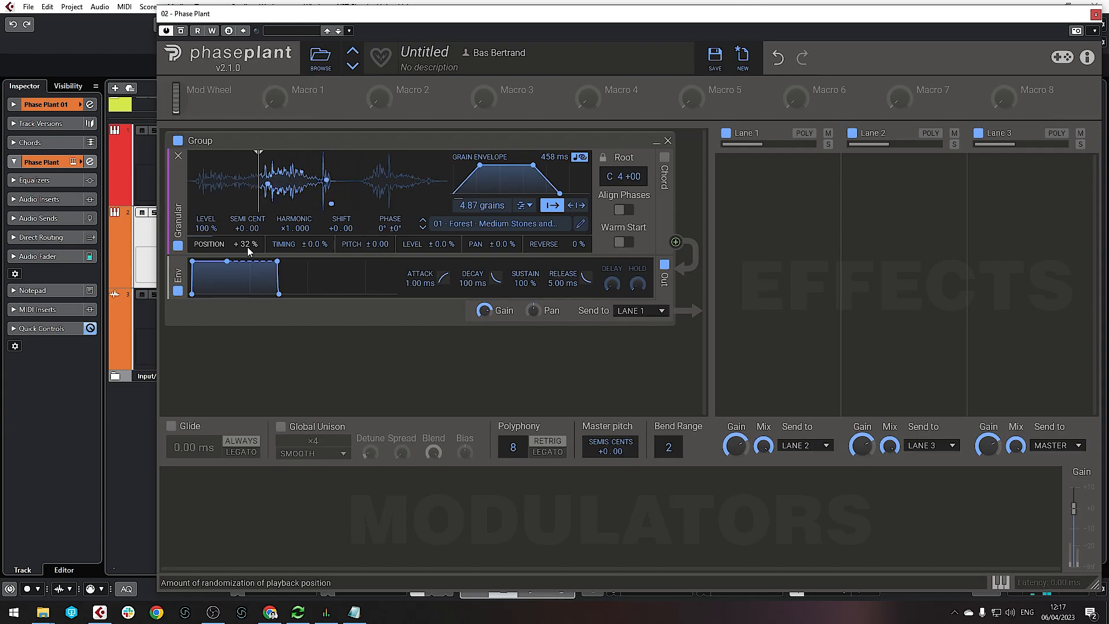
pyautogui.moveTo(258, 179); pyautogui.dragTo(197, 186)
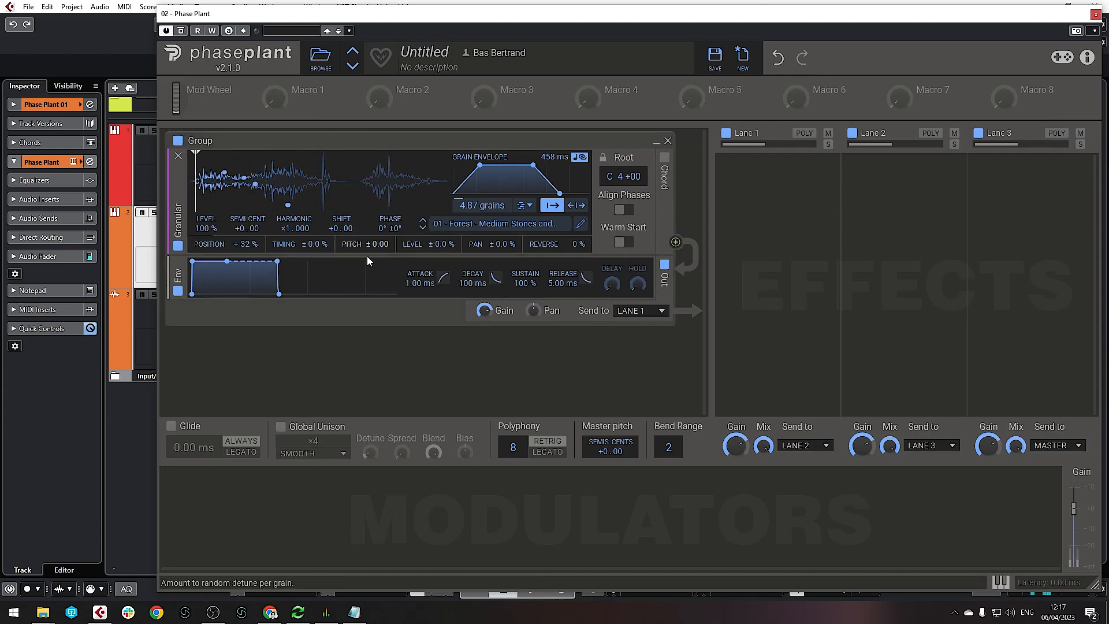
pyautogui.click(237, 520)
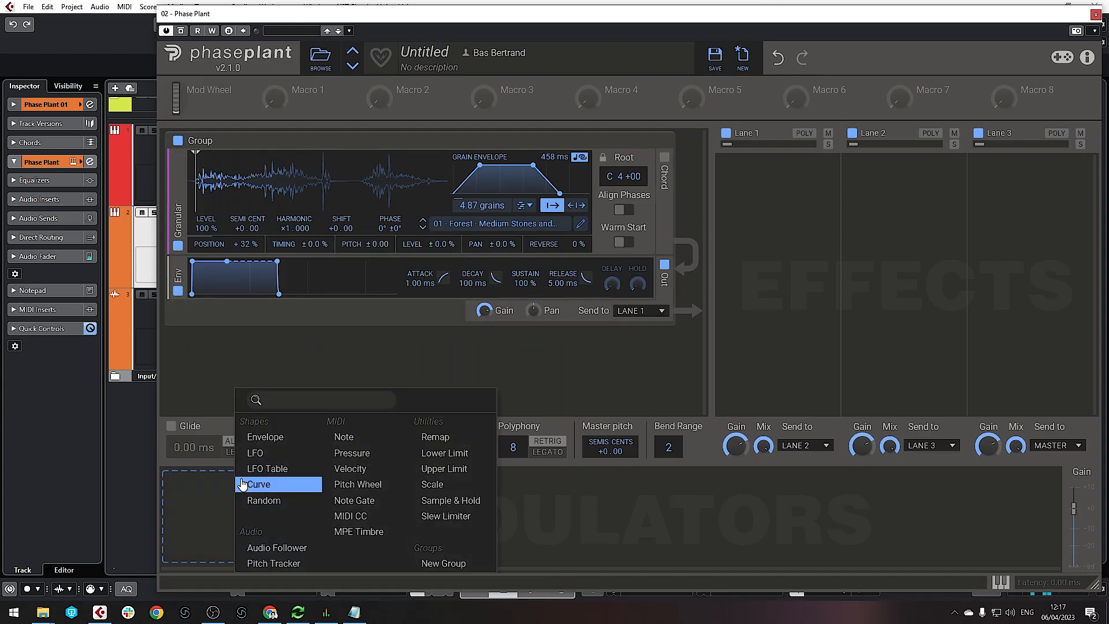
# Add a Ramp Down LFO and route it to the sample playback position
pyautogui.click(281, 453)
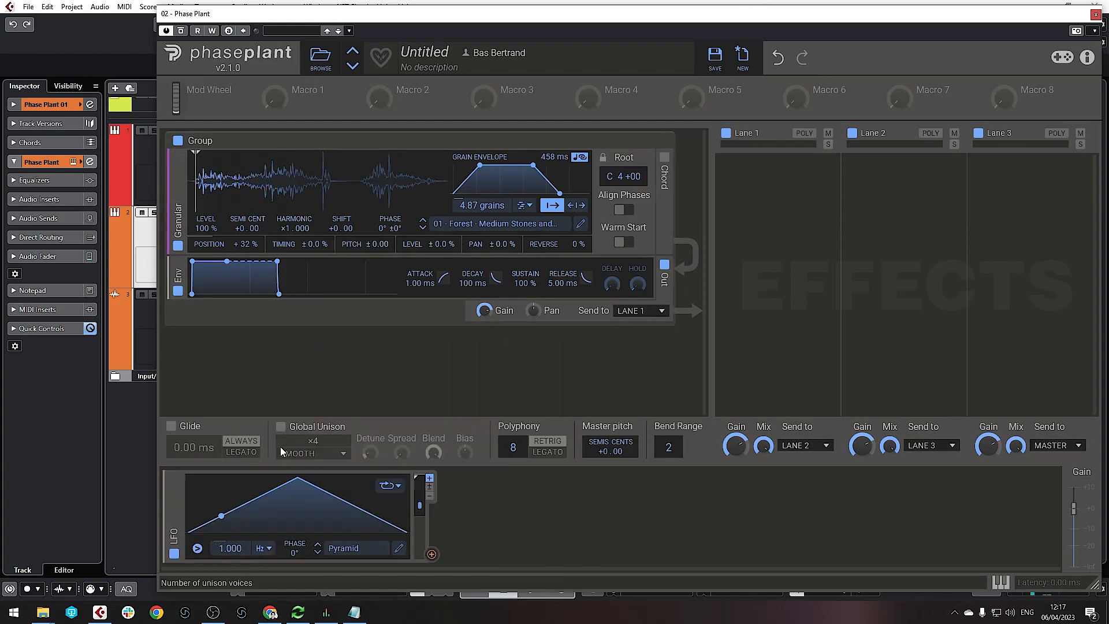
pyautogui.click(319, 553)
pyautogui.click(318, 553)
pyautogui.click(318, 550)
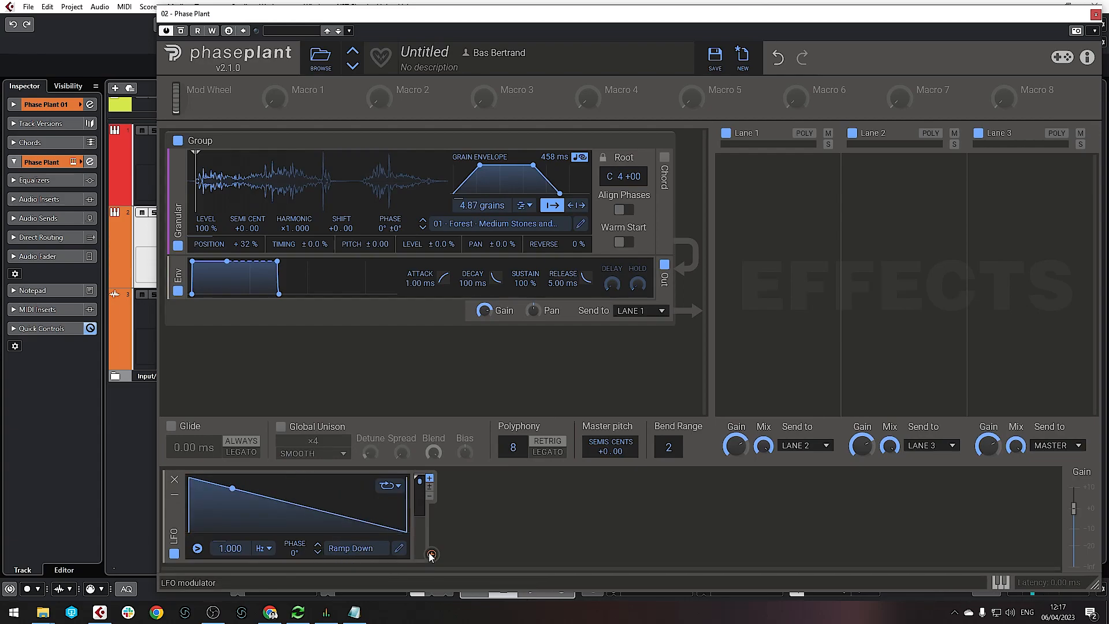
pyautogui.moveTo(432, 554)
pyautogui.mouseDown()
pyautogui.moveTo(210, 168)
pyautogui.moveTo(197, 159)
pyautogui.moveTo(190, 177)
pyautogui.mouseUp()
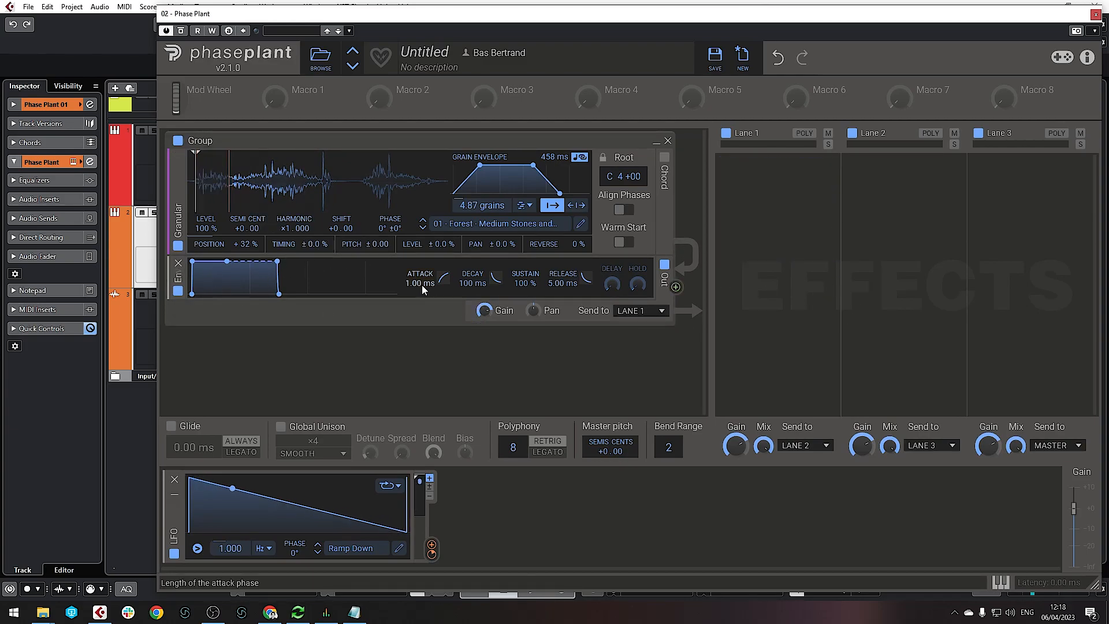
# Set envelope attack 1.69 s, release 3.03 s, and randomise timing ±31%, pitch ±0.72, pan ±71%
pyautogui.moveTo(414, 285); pyautogui.dragTo(414, 218)
pyautogui.moveTo(564, 287); pyautogui.dragTo(563, 222)
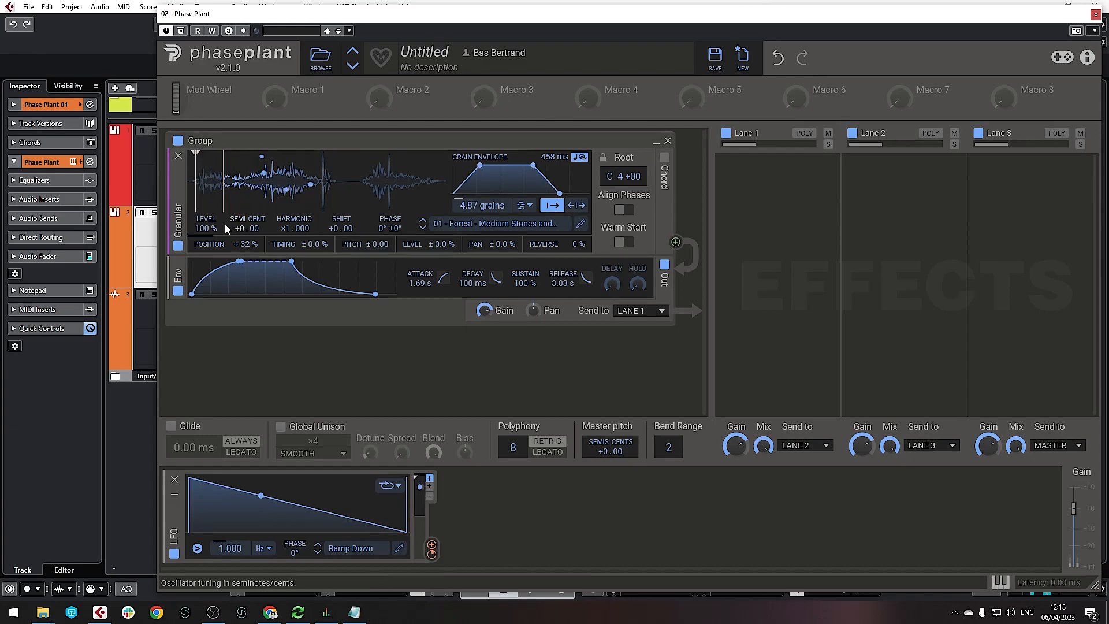
pyautogui.moveTo(316, 246); pyautogui.dragTo(315, 236)
pyautogui.moveTo(383, 247); pyautogui.dragTo(383, 237)
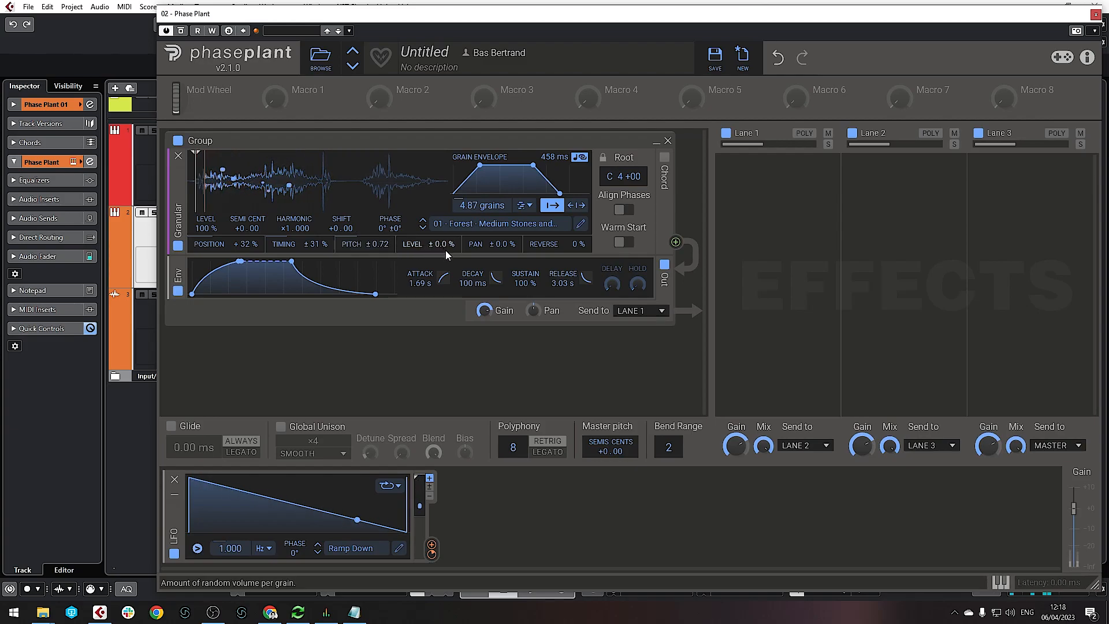
pyautogui.moveTo(504, 247); pyautogui.dragTo(505, 205)
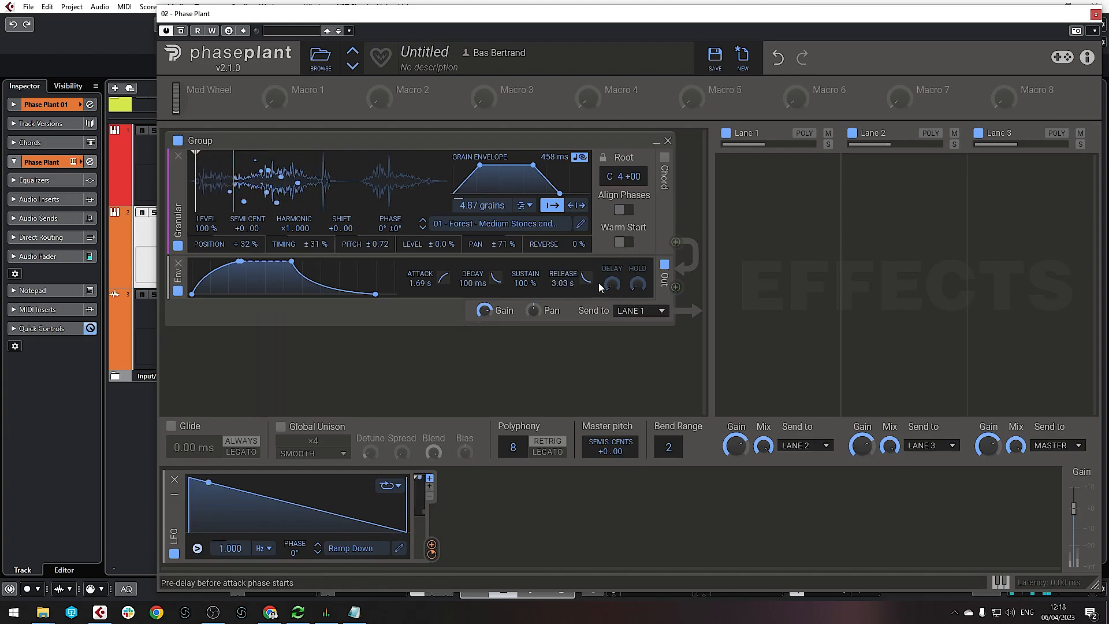
# Add a unipolar Random modulator at 2.291 Hz with 100% smoothing, linked to grain length
pyautogui.click(478, 514)
pyautogui.click(506, 500)
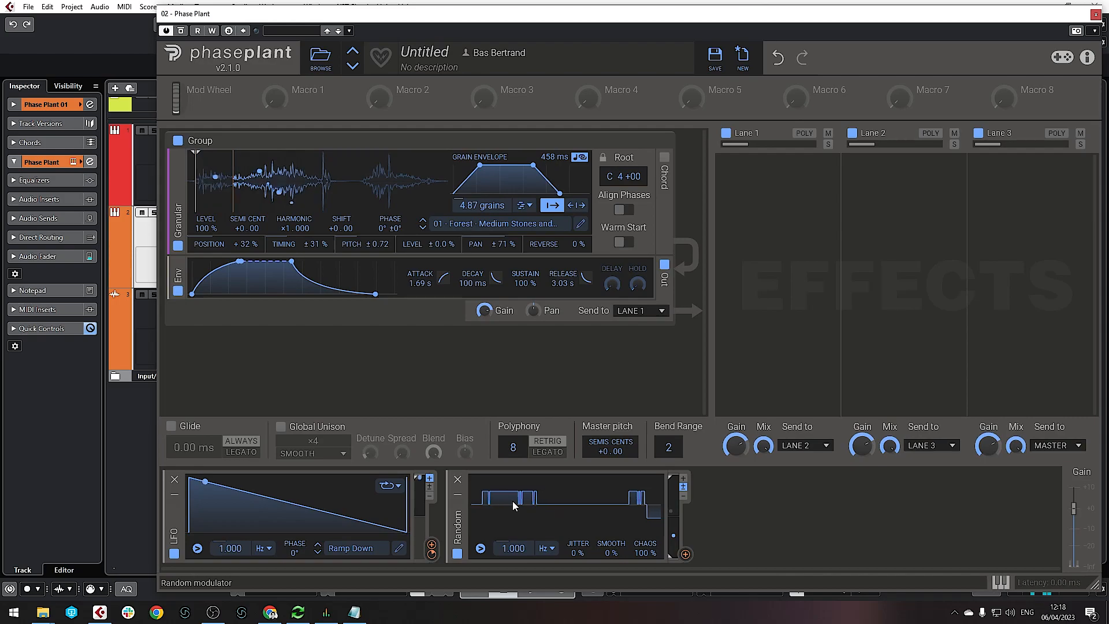
pyautogui.moveTo(508, 550); pyautogui.dragTo(508, 534)
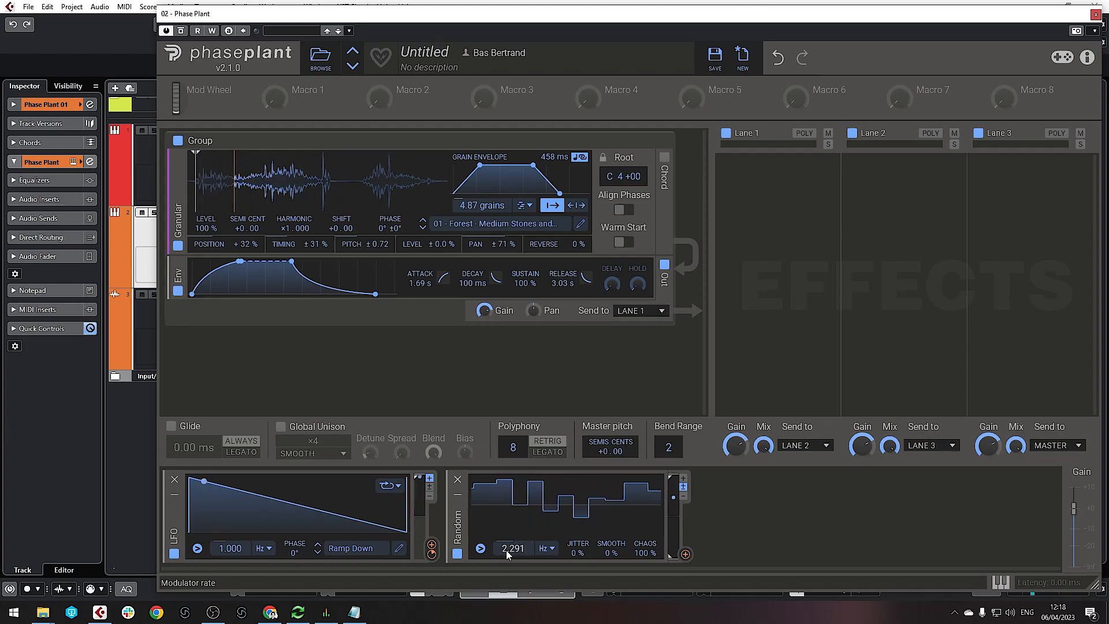
pyautogui.moveTo(608, 554); pyautogui.dragTo(609, 517)
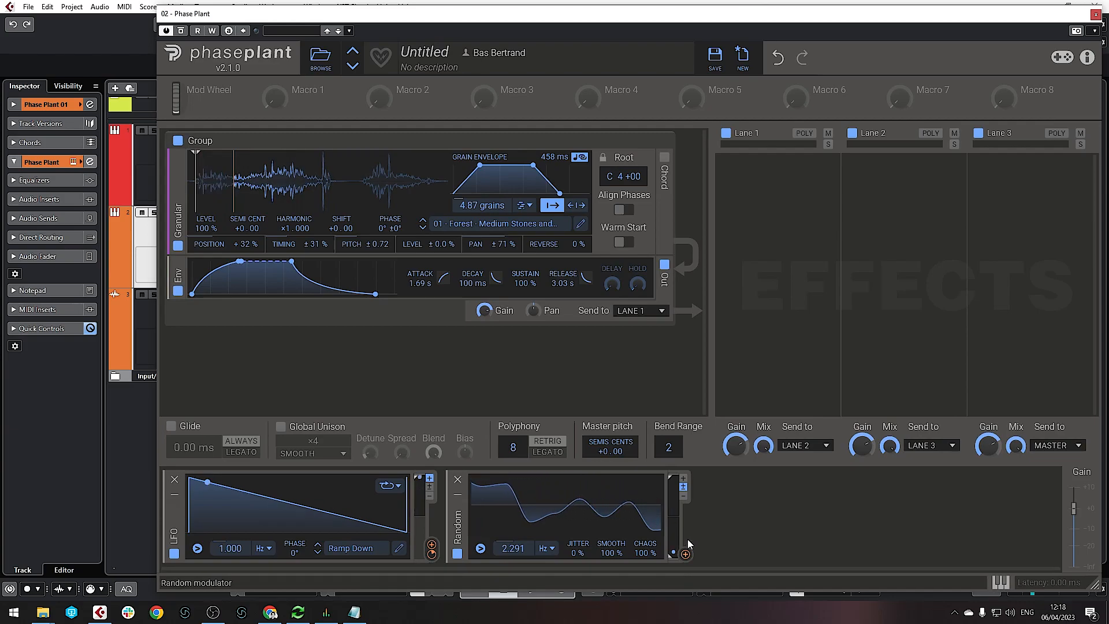
pyautogui.click(684, 479)
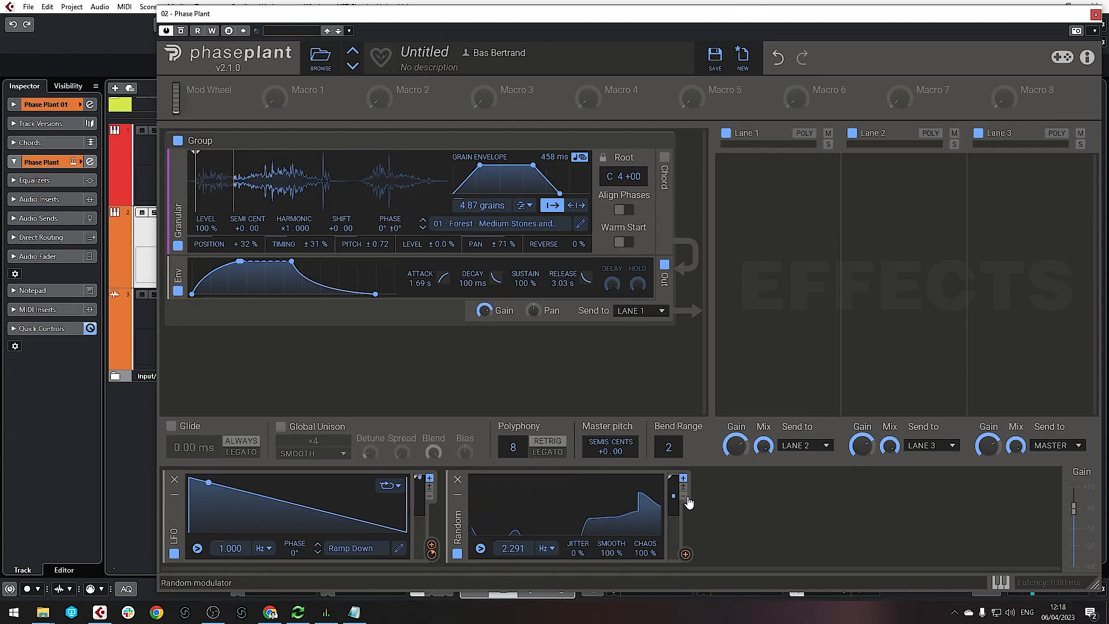
pyautogui.click(686, 554)
pyautogui.click(552, 167)
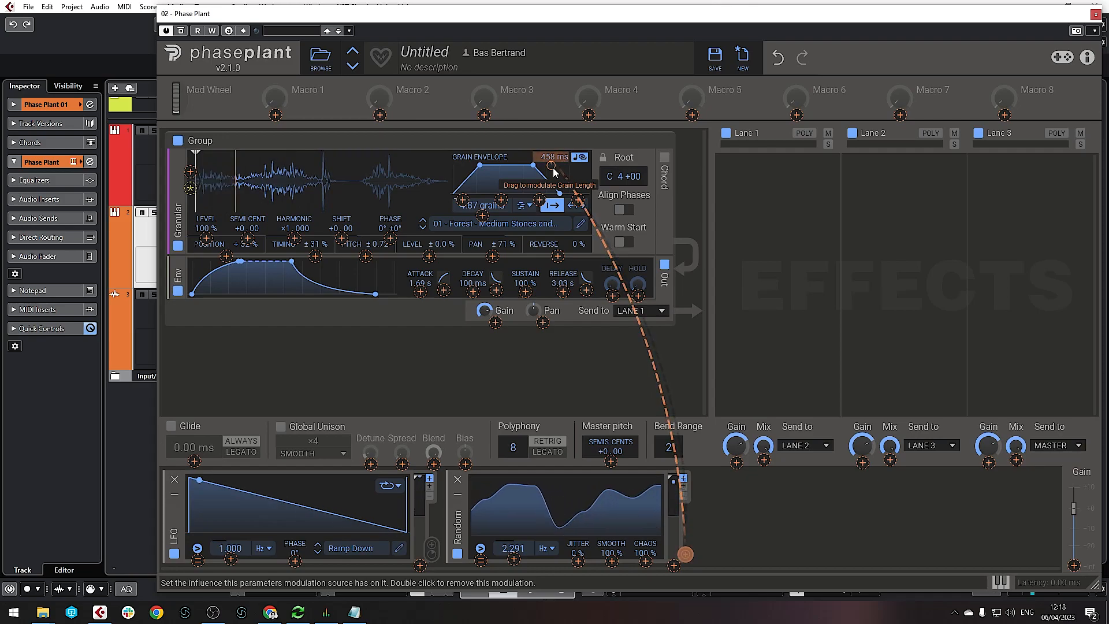
# Set Random modulation amounts on grain length, grain count (+6.23 grains) and grain position
pyautogui.moveTo(553, 170); pyautogui.dragTo(551, 151)
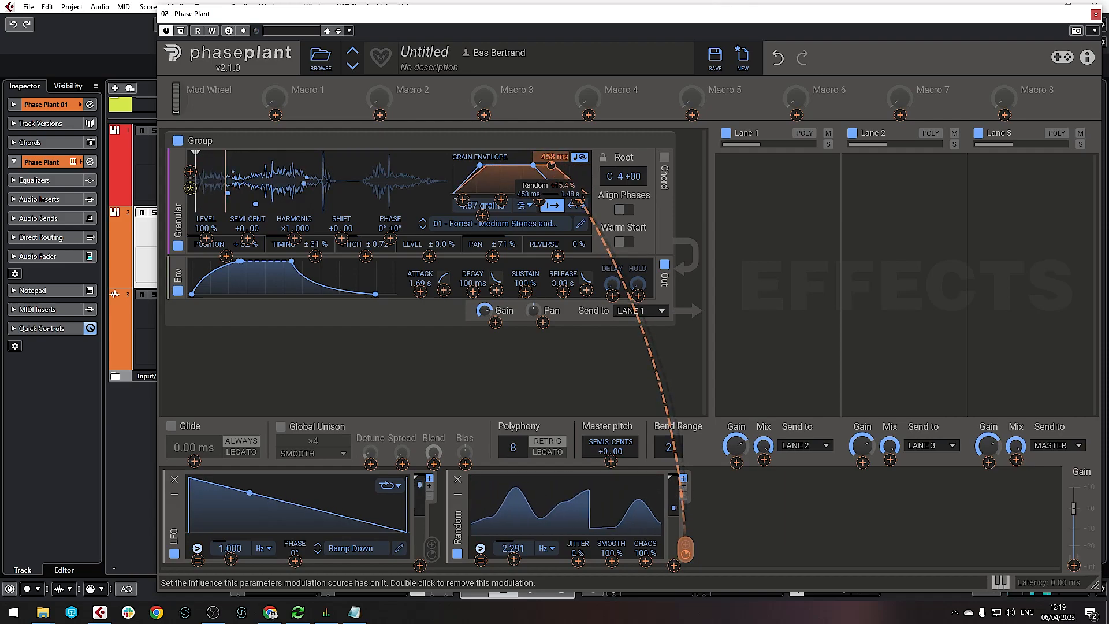
pyautogui.moveTo(481, 219); pyautogui.dragTo(481, 212)
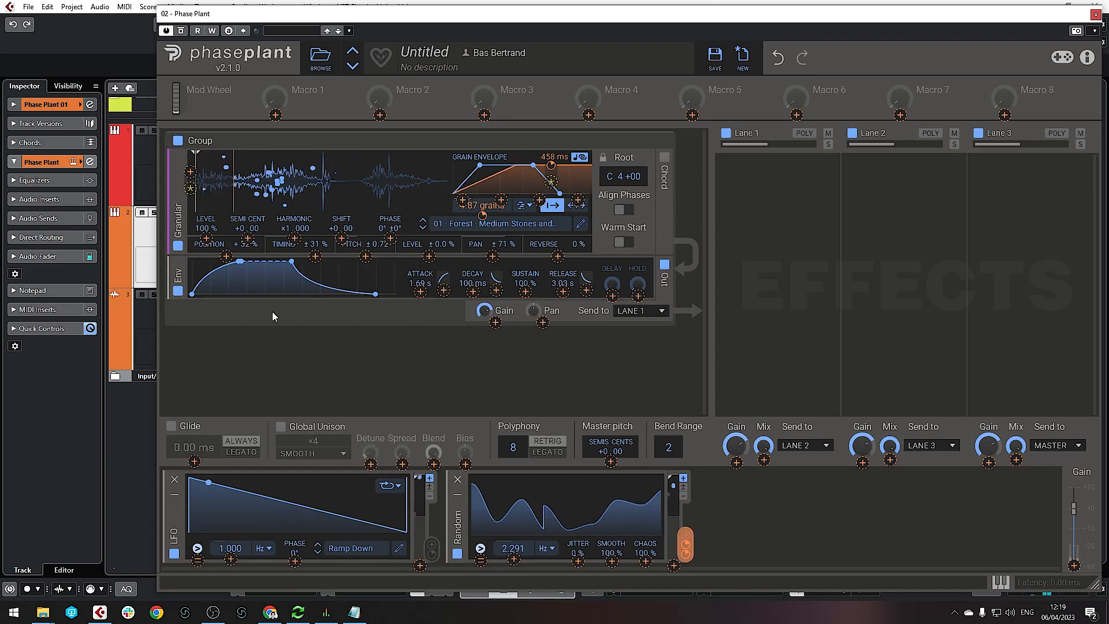
pyautogui.moveTo(226, 257); pyautogui.dragTo(227, 237)
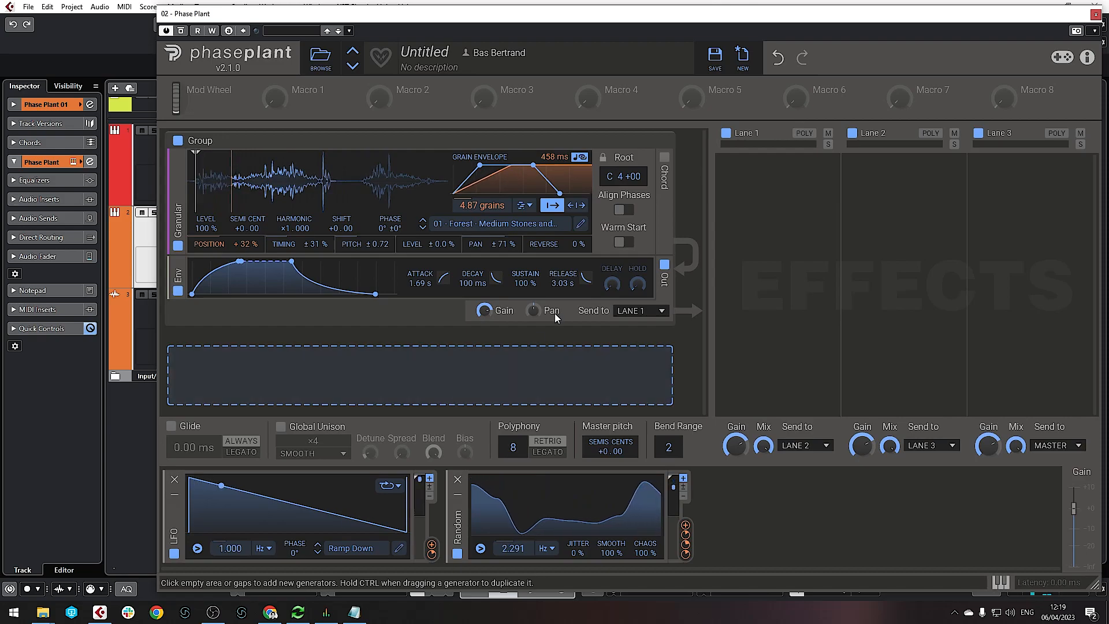
# Put Snap Heap on Lane 1 in place of a briefly added Multipass, and open its editor
pyautogui.click(779, 206)
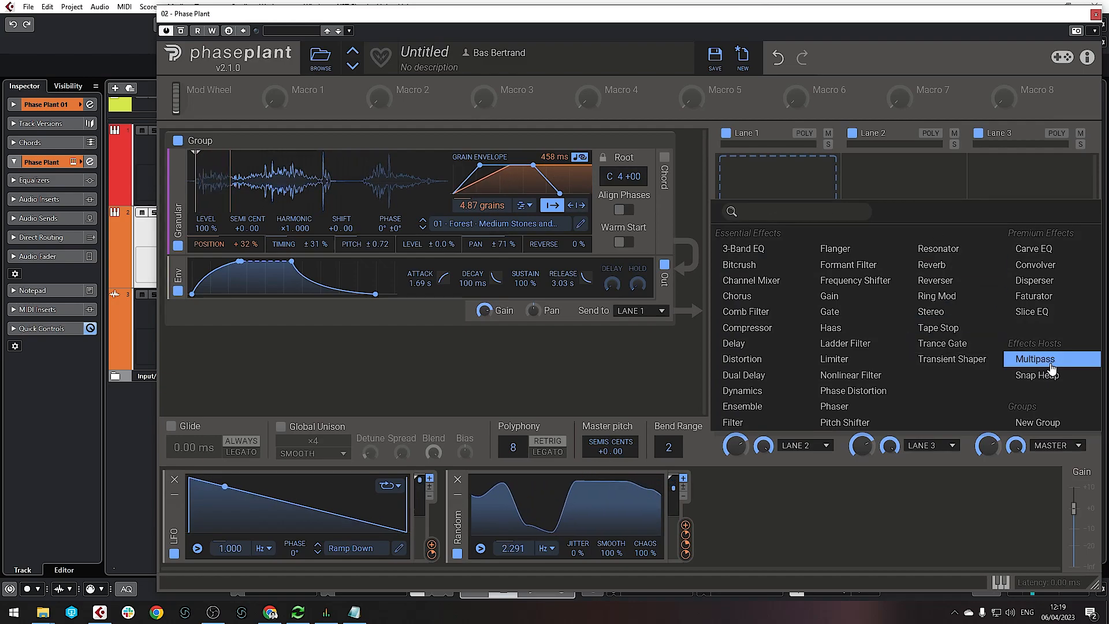
pyautogui.click(1052, 361)
pyautogui.click(827, 165)
pyautogui.click(803, 193)
pyautogui.click(1055, 371)
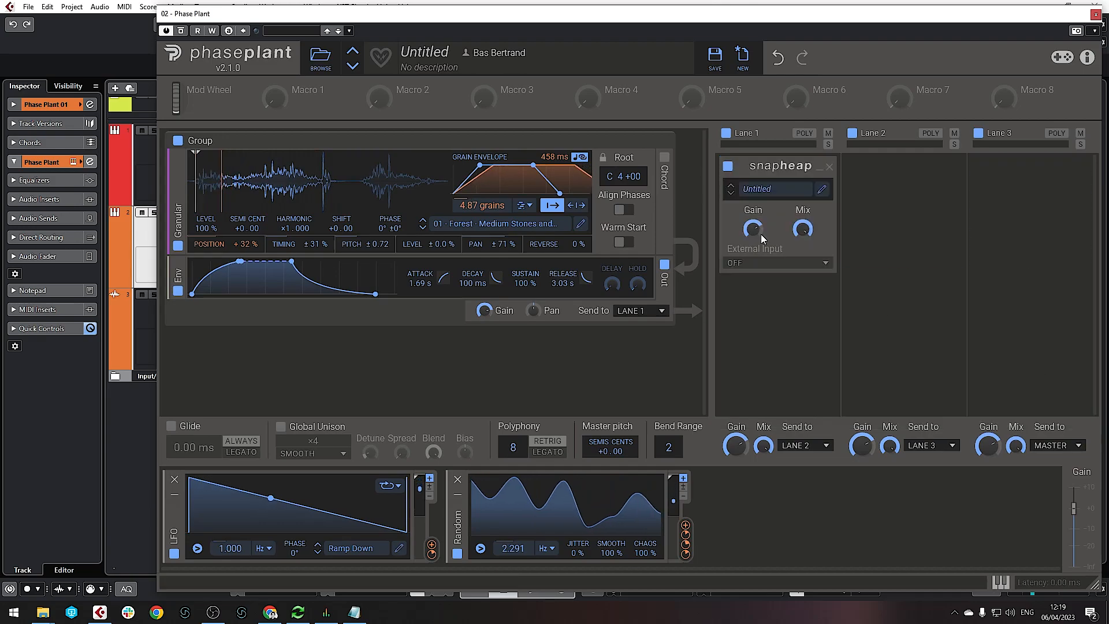
pyautogui.click(823, 191)
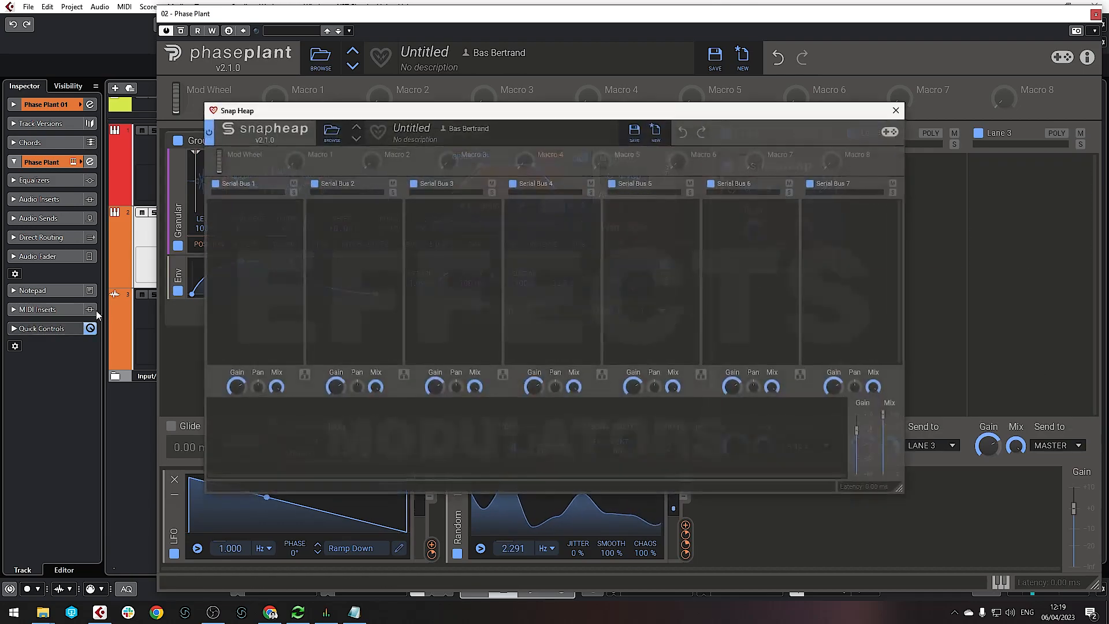
# Run Snap Heap buses 1a and 1b in parallel and add a Filter to Bus 1a
pyautogui.click(303, 377)
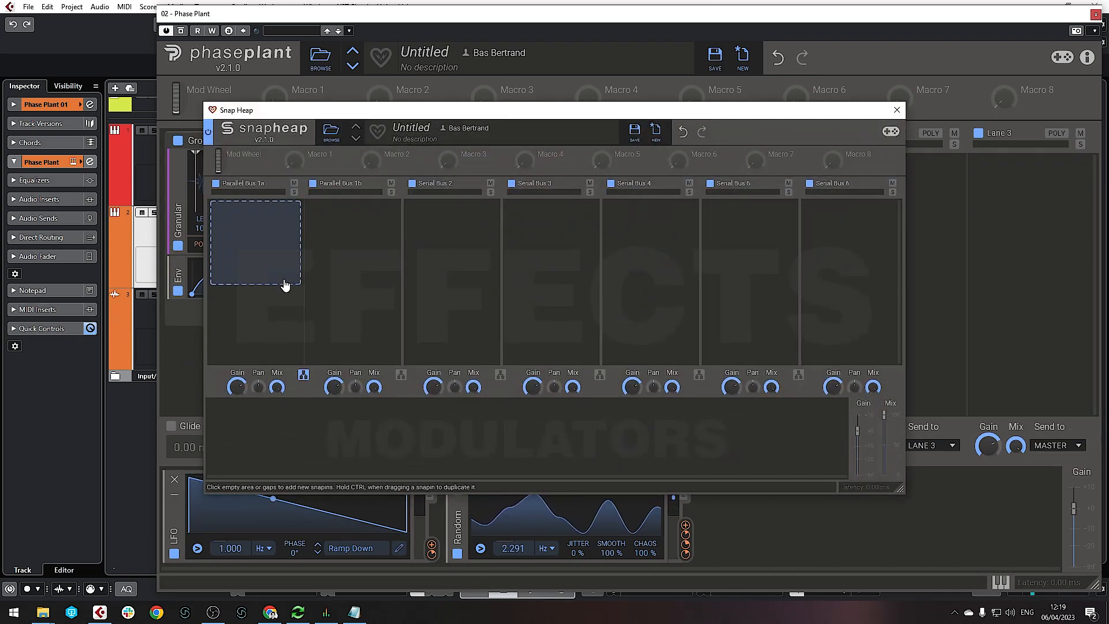
pyautogui.click(257, 232)
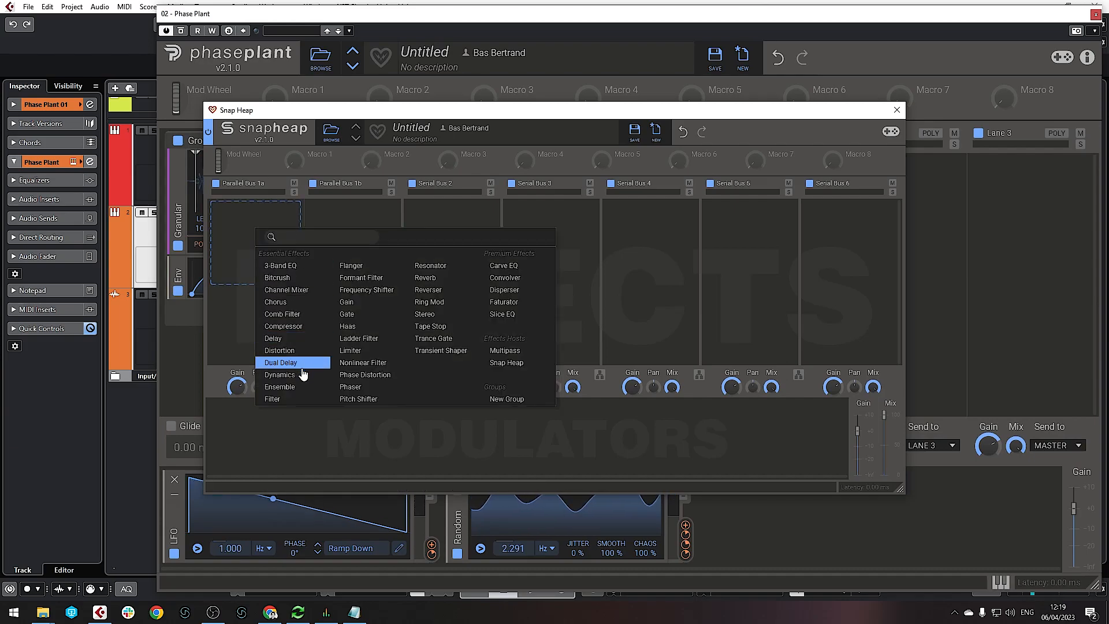
pyautogui.click(296, 399)
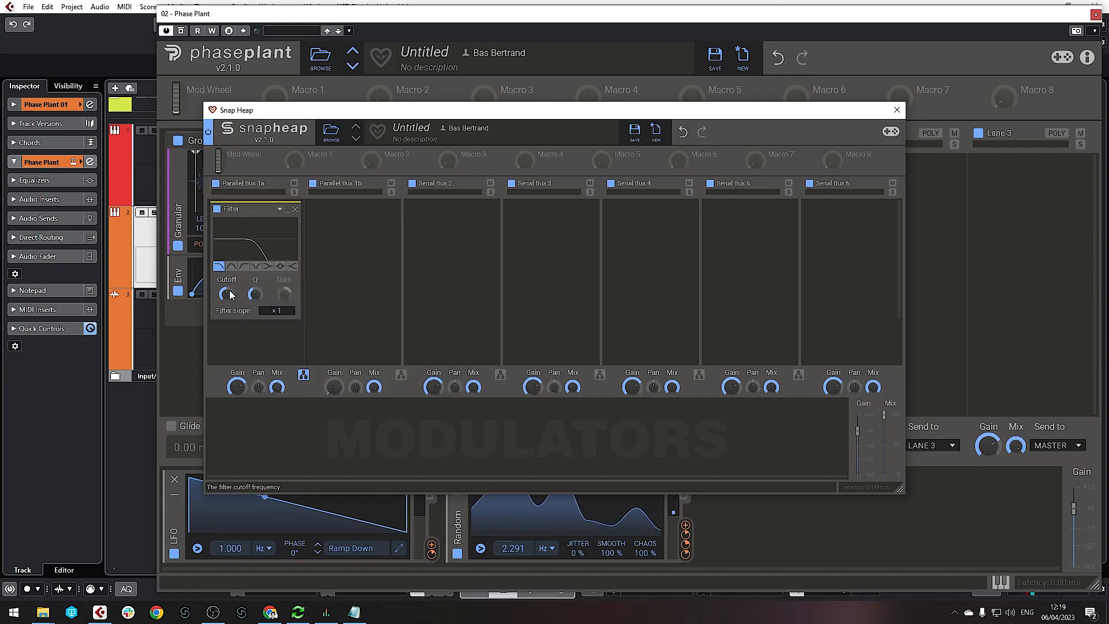
# Add a Saturate distortion with raised Drive after the Filter, then close the Snap Heap editor
pyautogui.click(249, 298)
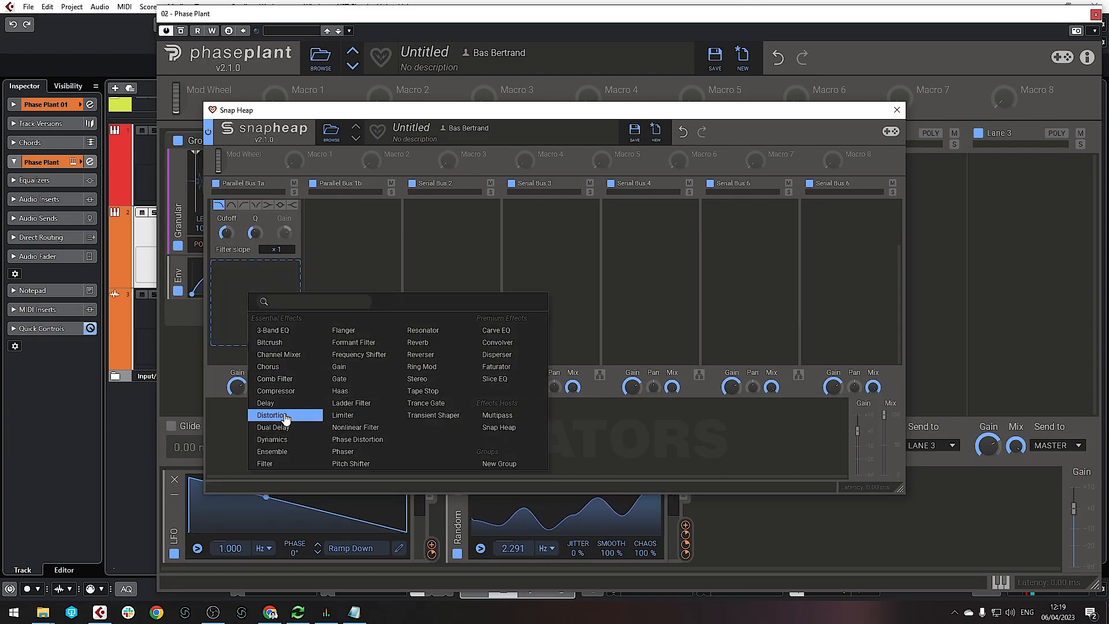
pyautogui.click(283, 422)
pyautogui.click(244, 281)
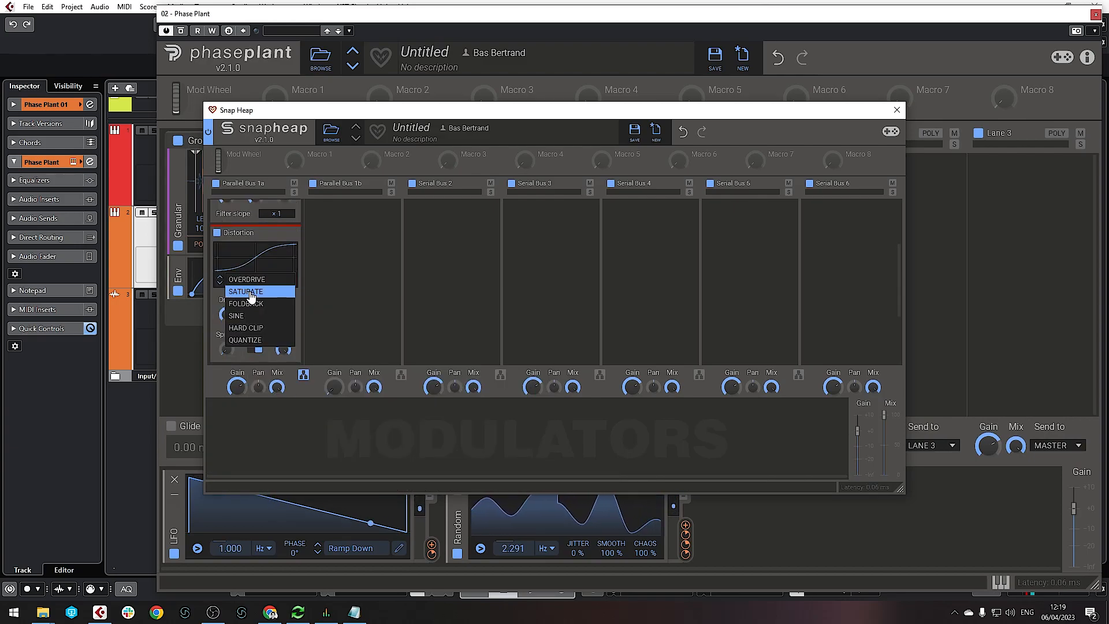
pyautogui.click(249, 293)
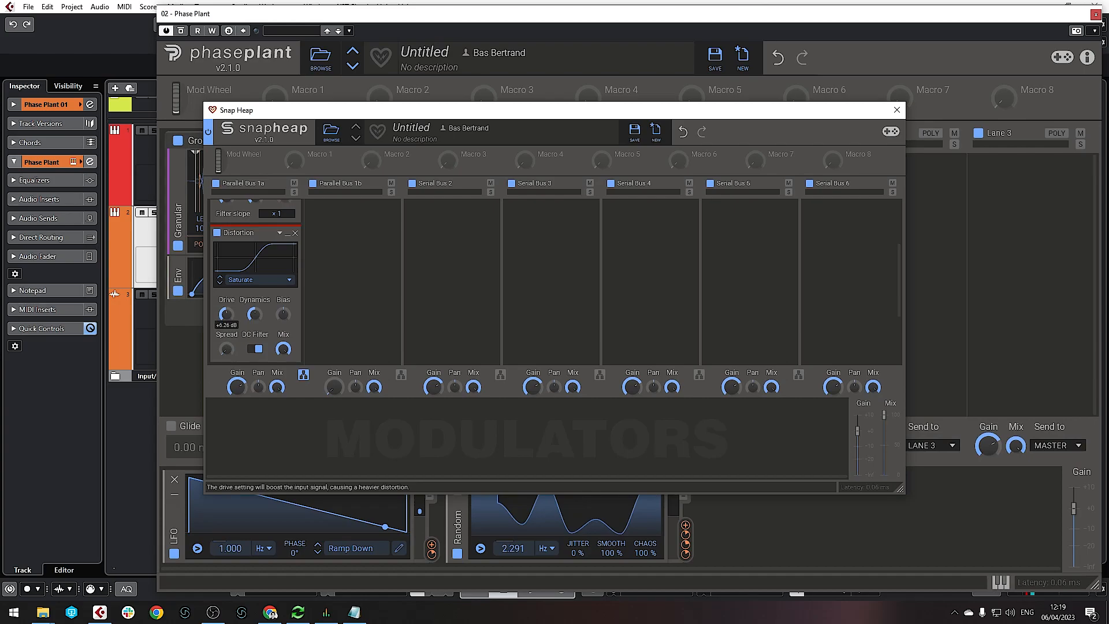
pyautogui.moveTo(226, 314); pyautogui.dragTo(231, 313)
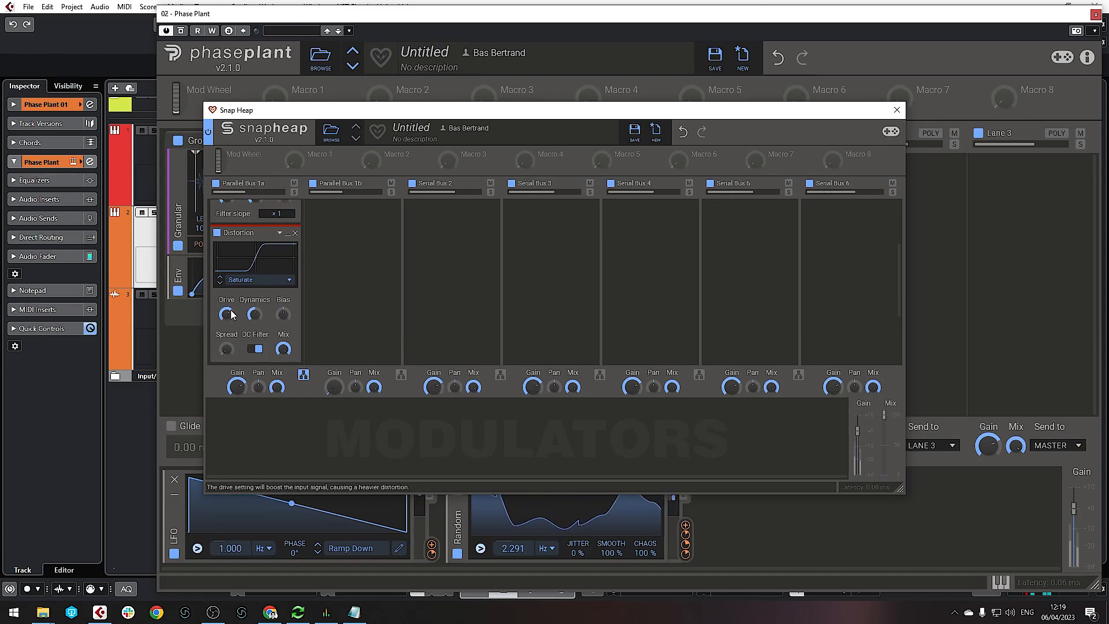
pyautogui.scroll(3, 242, 279)
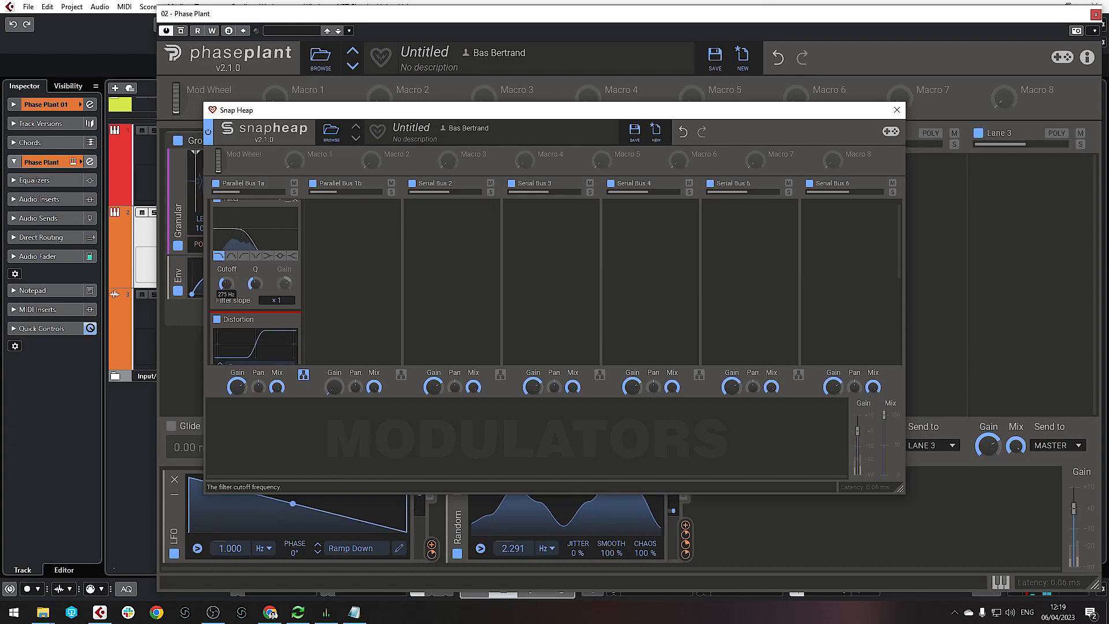
pyautogui.moveTo(374, 111); pyautogui.dragTo(389, 110)
pyautogui.click(912, 110)
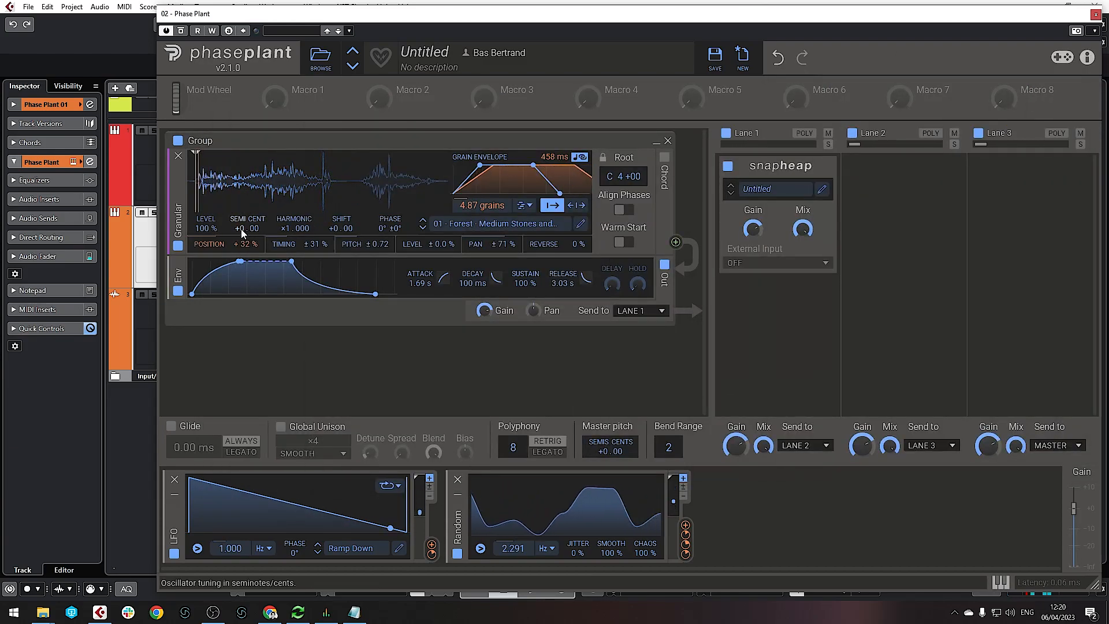
# Pitch the granular layer down to -12.00 semitones and bring the Snap Heap editor back into view
pyautogui.moveTo(241, 230); pyautogui.dragTo(242, 268)
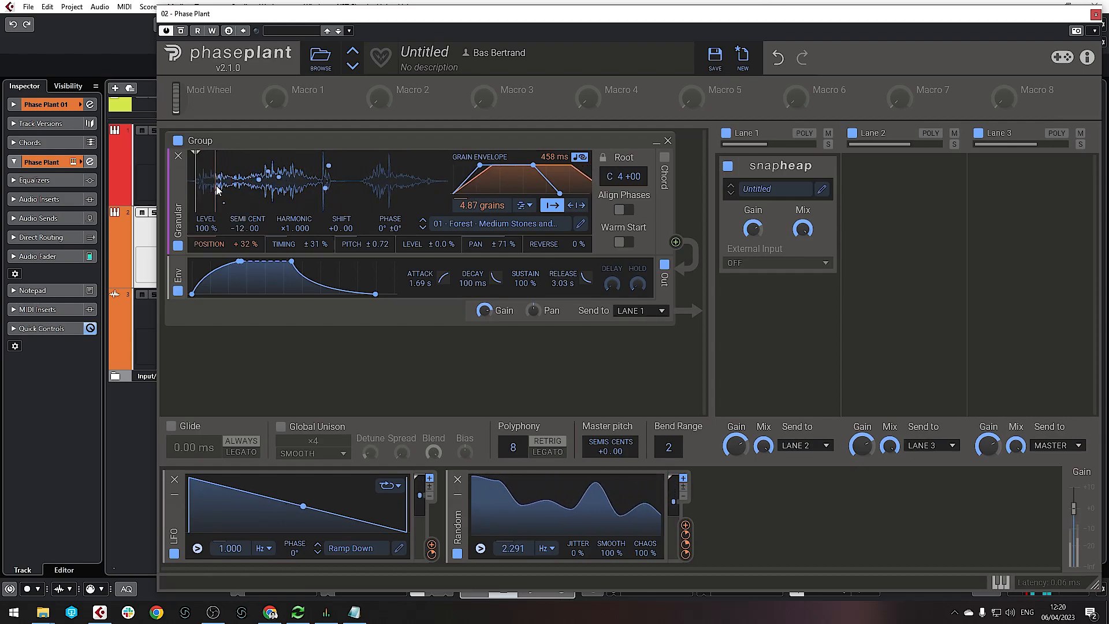
pyautogui.moveTo(1108, 72); pyautogui.dragTo(341, 79)
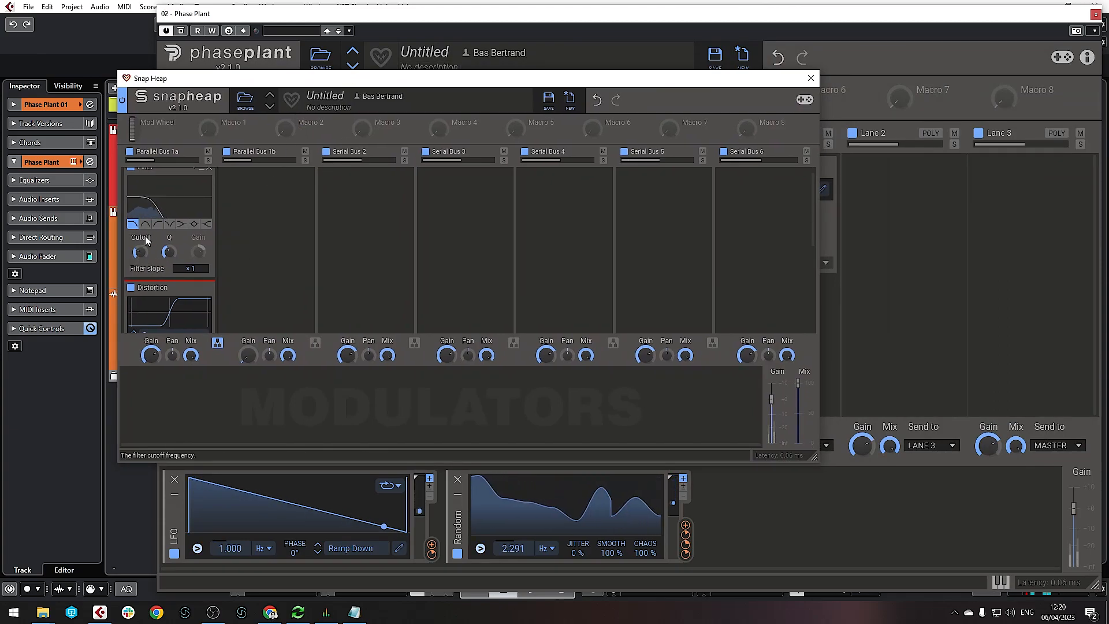
# Add a Disperser to Parallel Bus 1a and raise its frequency to 146 Hz
pyautogui.scroll(-5, 163, 259)
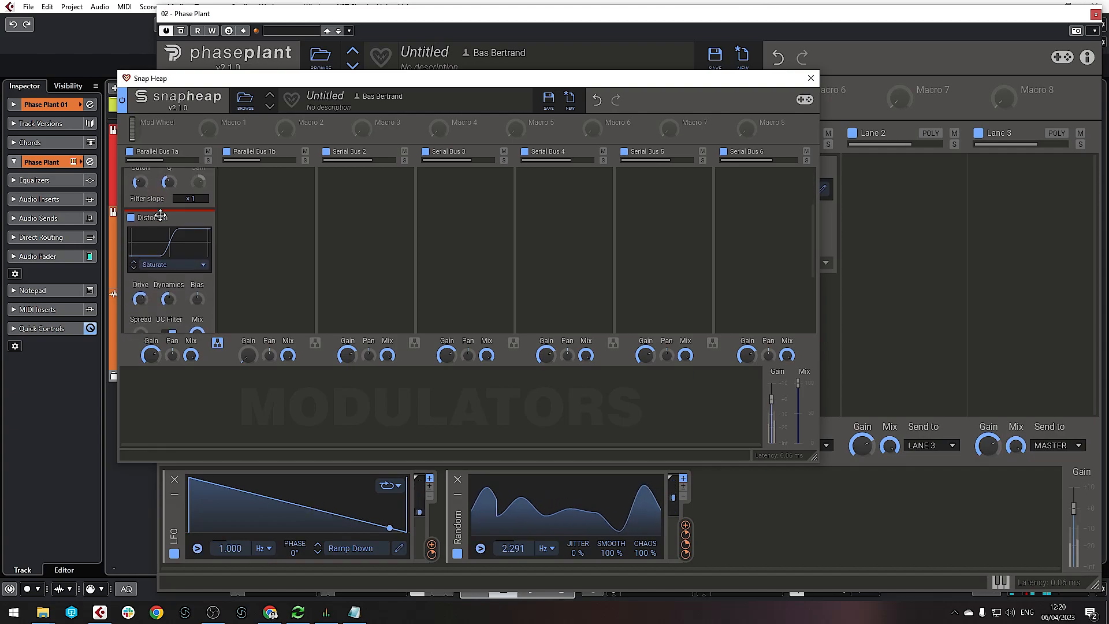
pyautogui.click(163, 258)
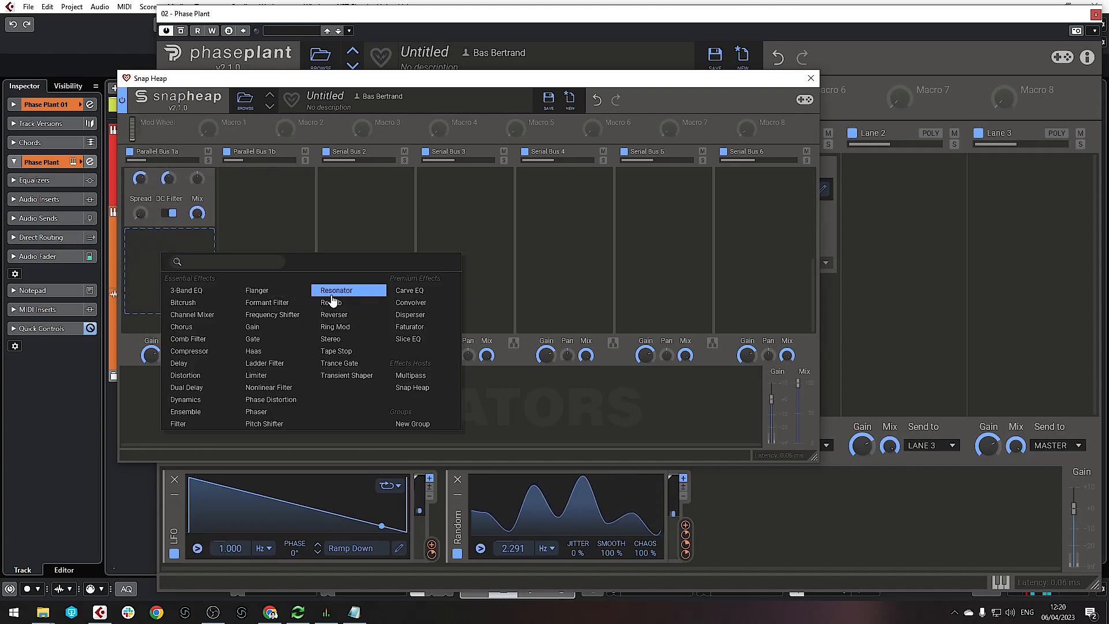
pyautogui.click(426, 316)
pyautogui.moveTo(152, 279); pyautogui.dragTo(153, 278)
# Add a Limiter at the end of Bus 1a's chain and boost its input gain
pyautogui.scroll(-3, 156, 279)
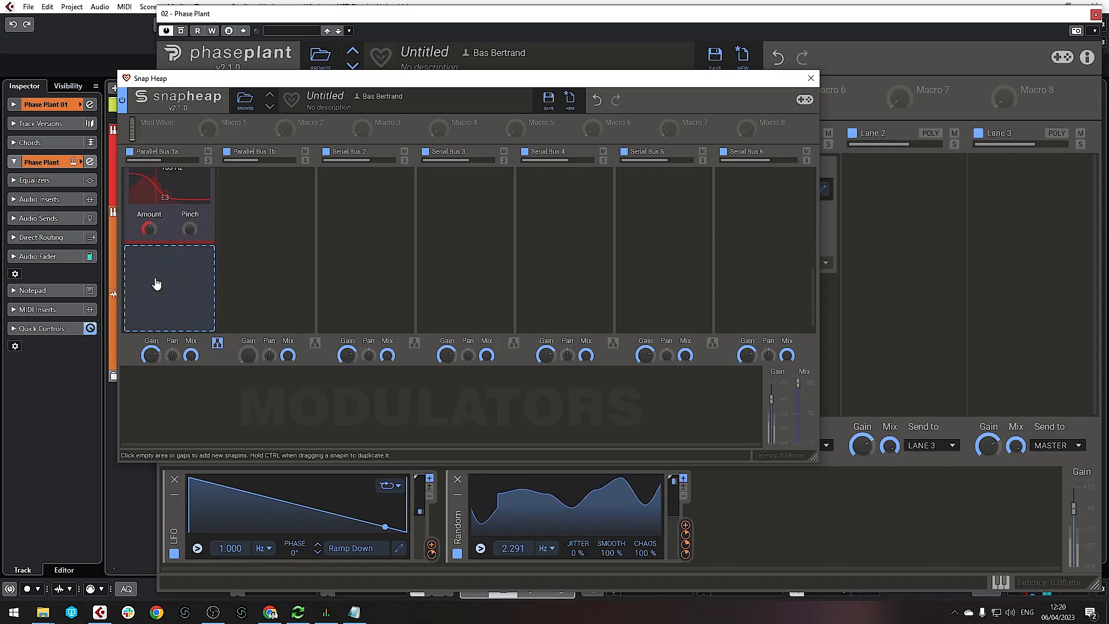
pyautogui.click(161, 275)
pyautogui.click(278, 397)
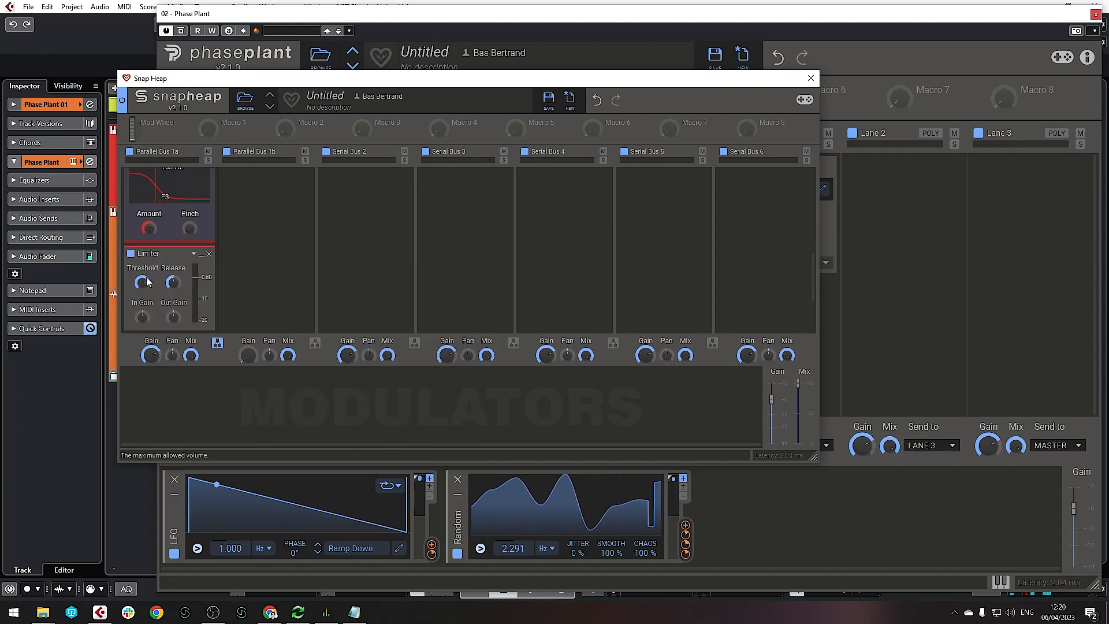
pyautogui.moveTo(144, 316); pyautogui.dragTo(144, 306)
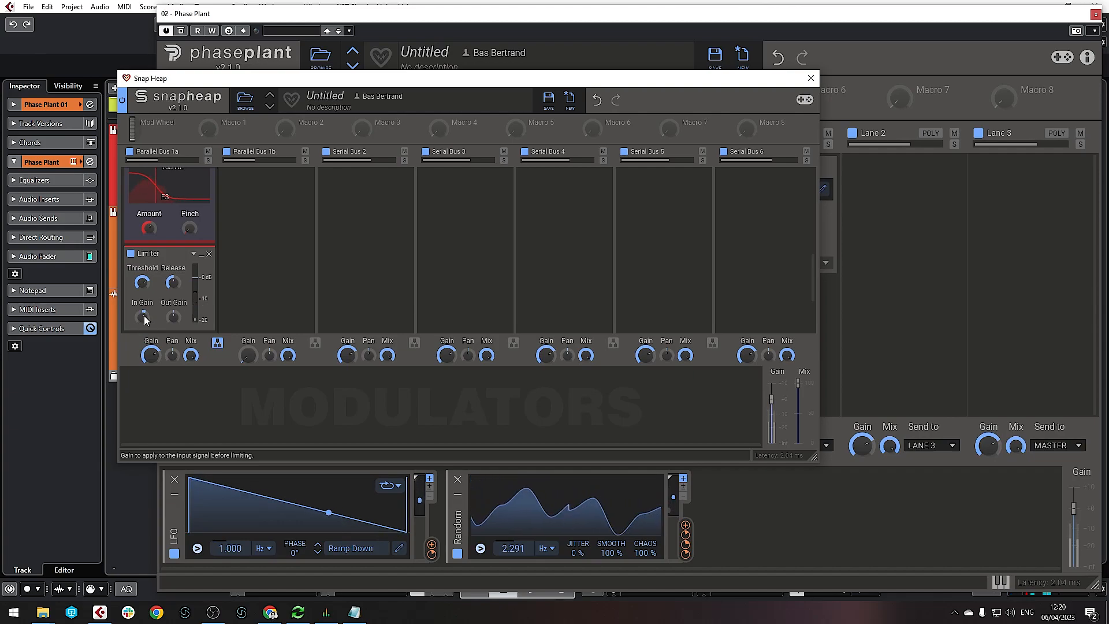
pyautogui.scroll(5, 149, 249)
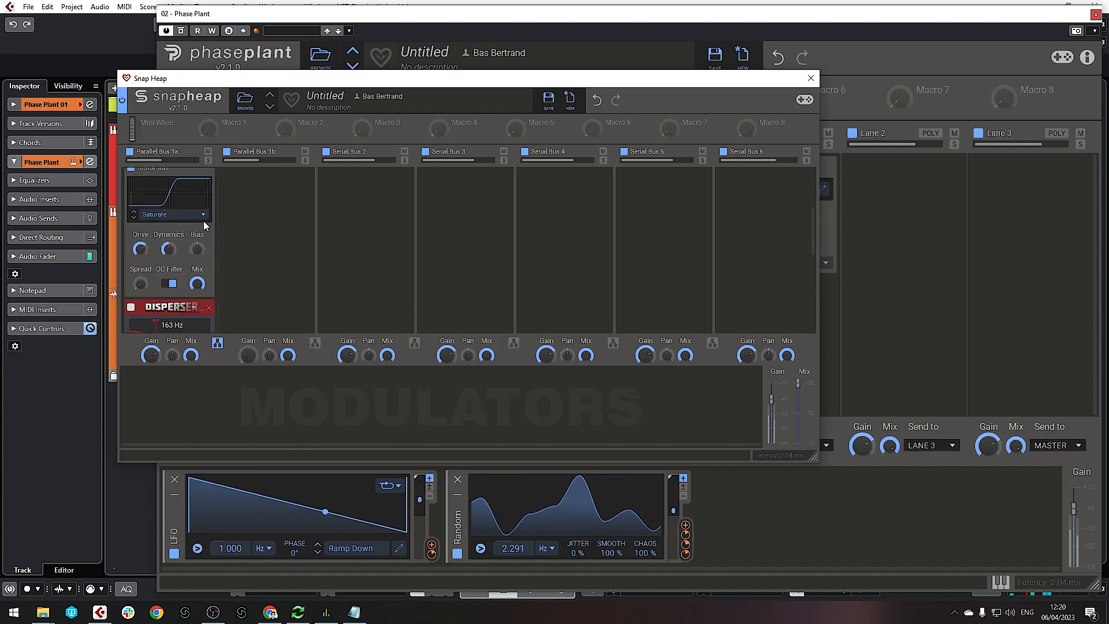
pyautogui.click(262, 210)
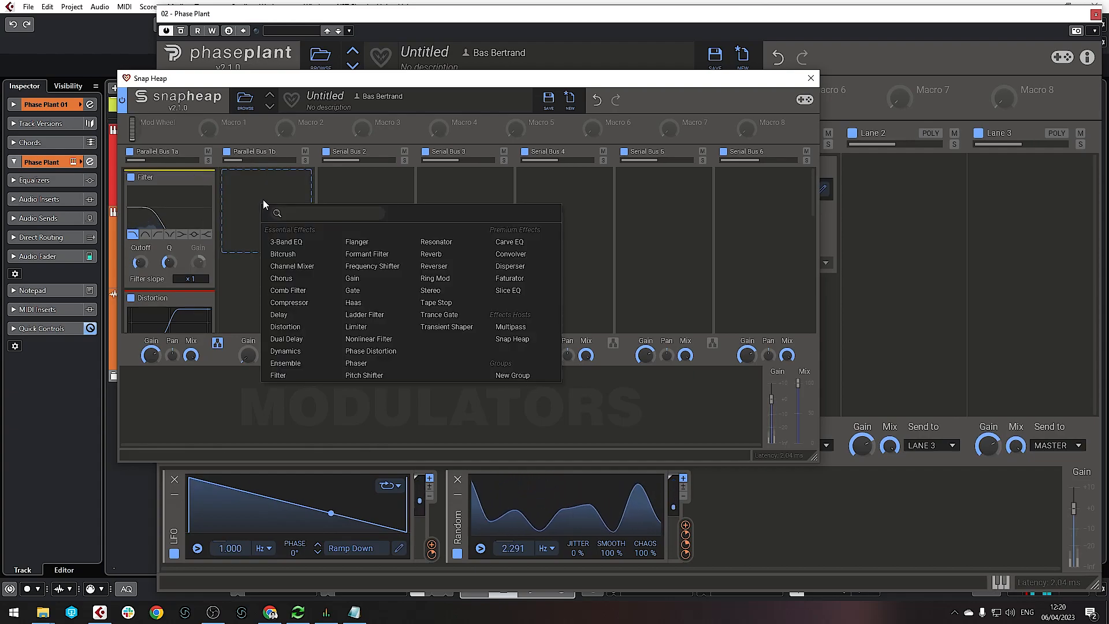
# Add a Filter with raised gain to Parallel Bus 1b, followed by a Distortion
pyautogui.click(281, 376)
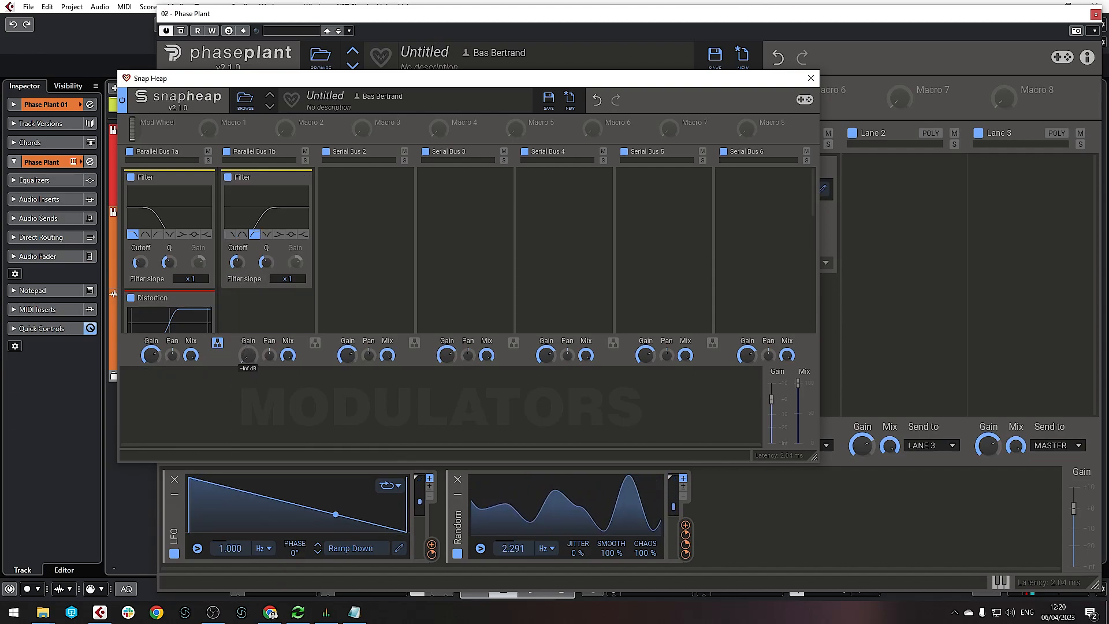
pyautogui.moveTo(241, 361); pyautogui.dragTo(241, 359)
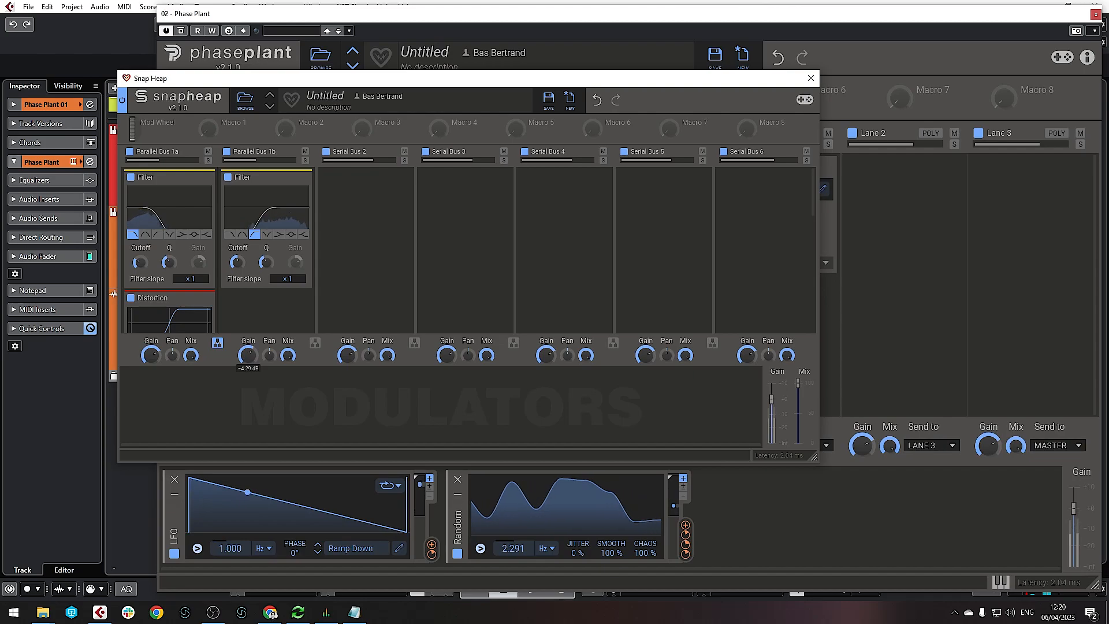
pyautogui.click(265, 314)
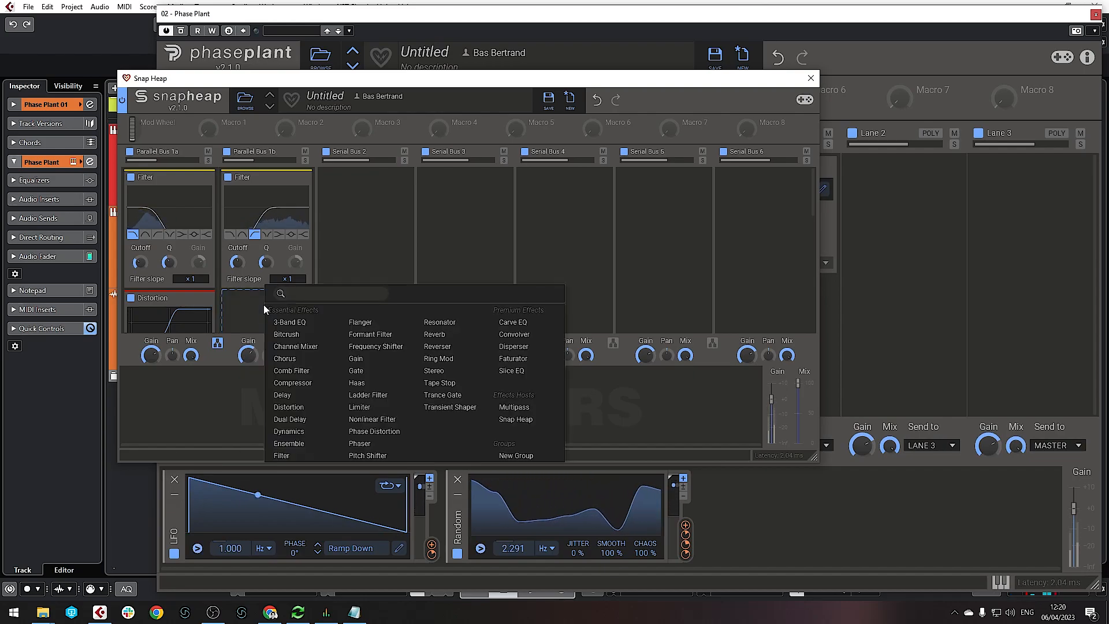
pyautogui.click(314, 407)
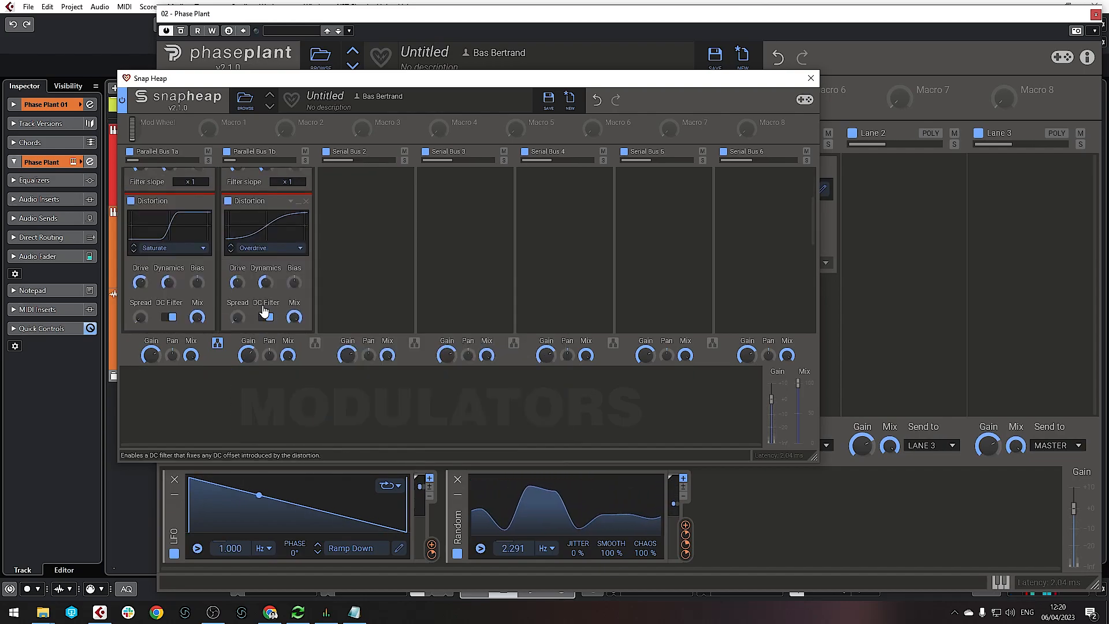
# Set bus 1b's distortion to Saturate with lower drive and 79% mix, then close Snap Heap
pyautogui.scroll(-3, 265, 260)
pyautogui.click(257, 191)
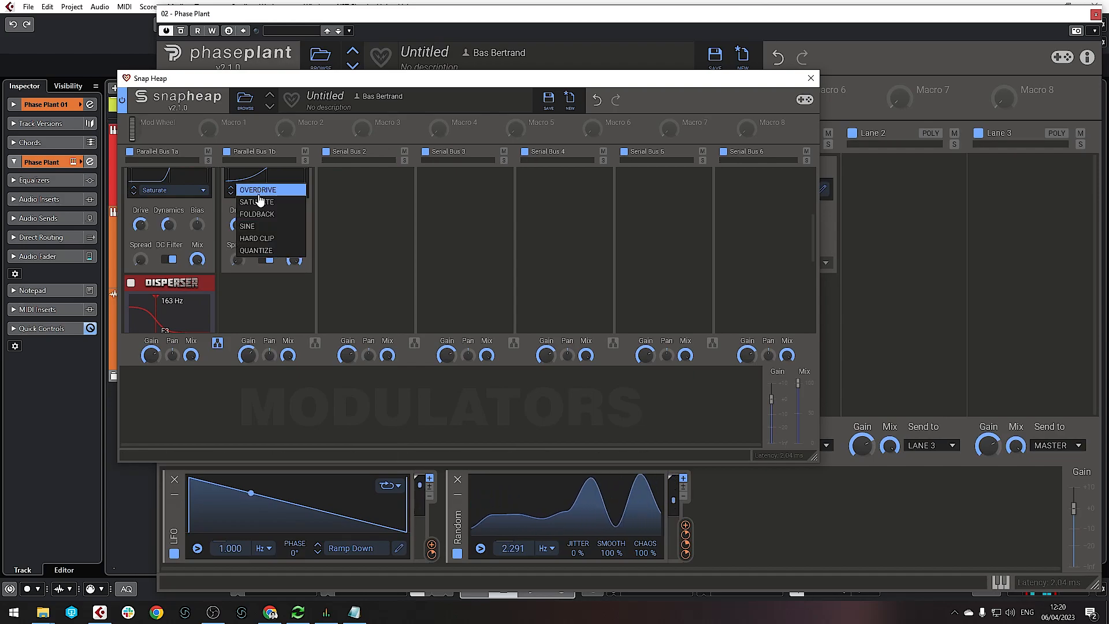
pyautogui.click(249, 200)
pyautogui.moveTo(237, 225); pyautogui.dragTo(237, 226)
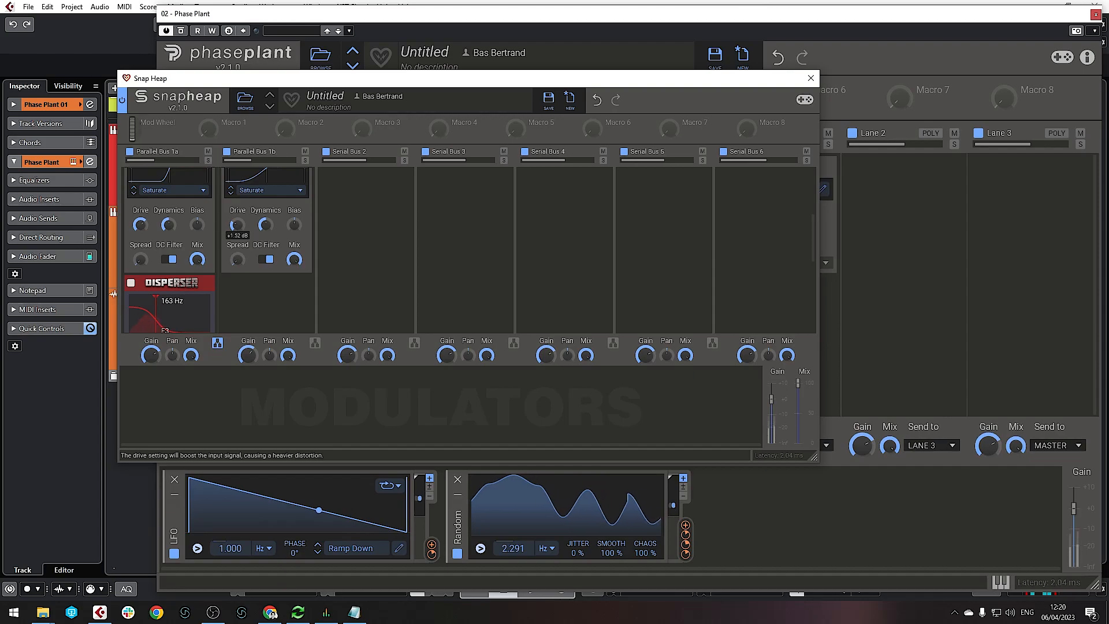
pyautogui.moveTo(293, 260); pyautogui.dragTo(292, 260)
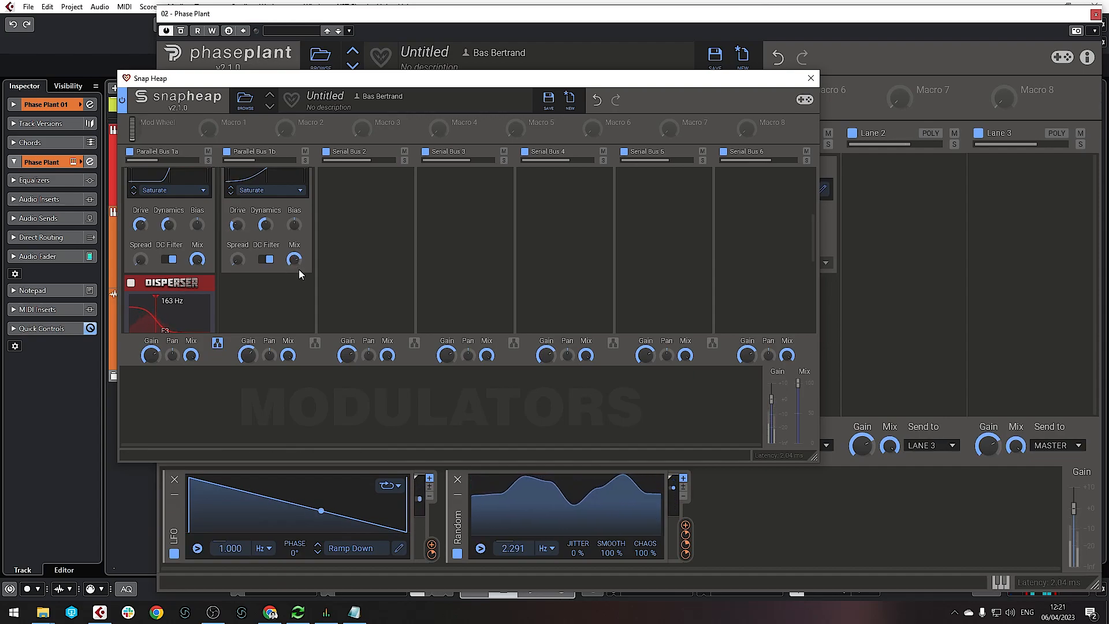
pyautogui.click(811, 78)
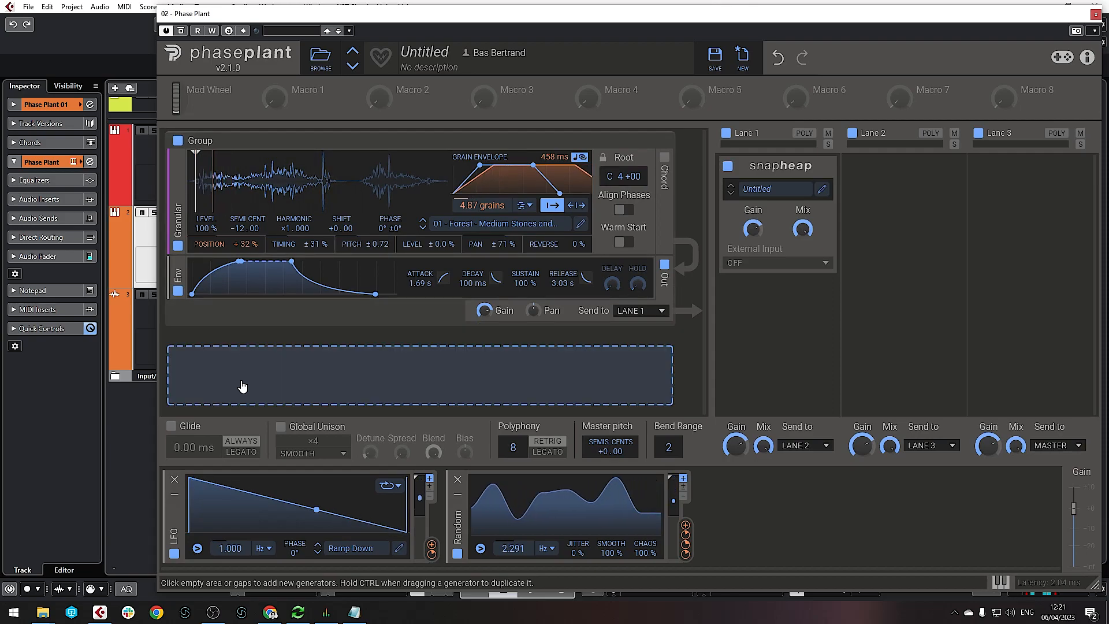
# Add a new Granular layer below Forest with a 1.59 s attack and 2.82 s release envelope
pyautogui.click(241, 384)
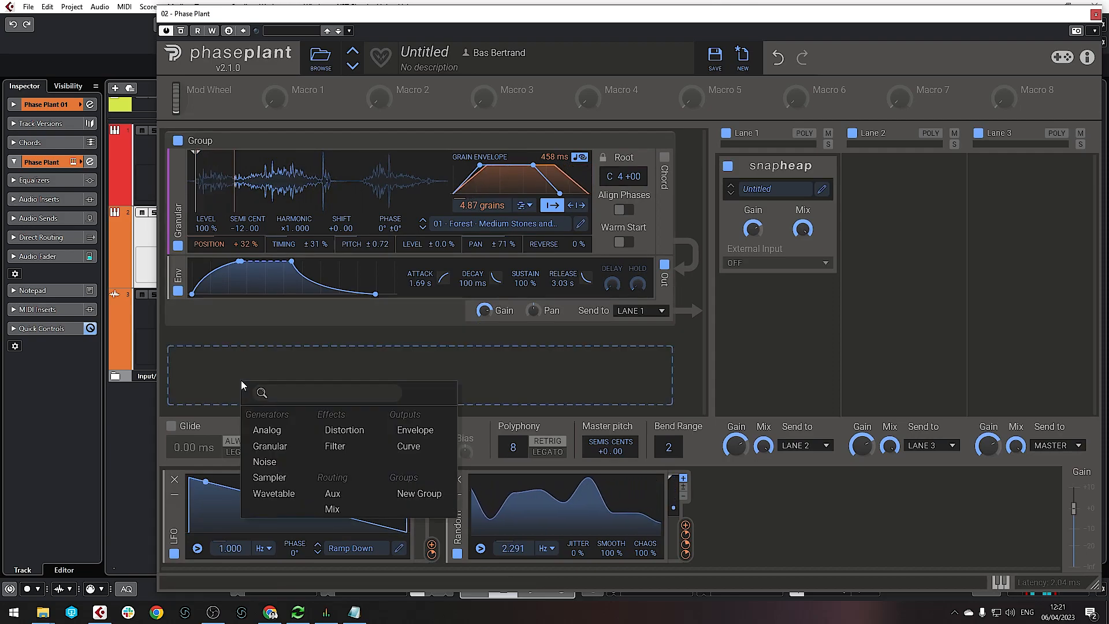
pyautogui.click(273, 450)
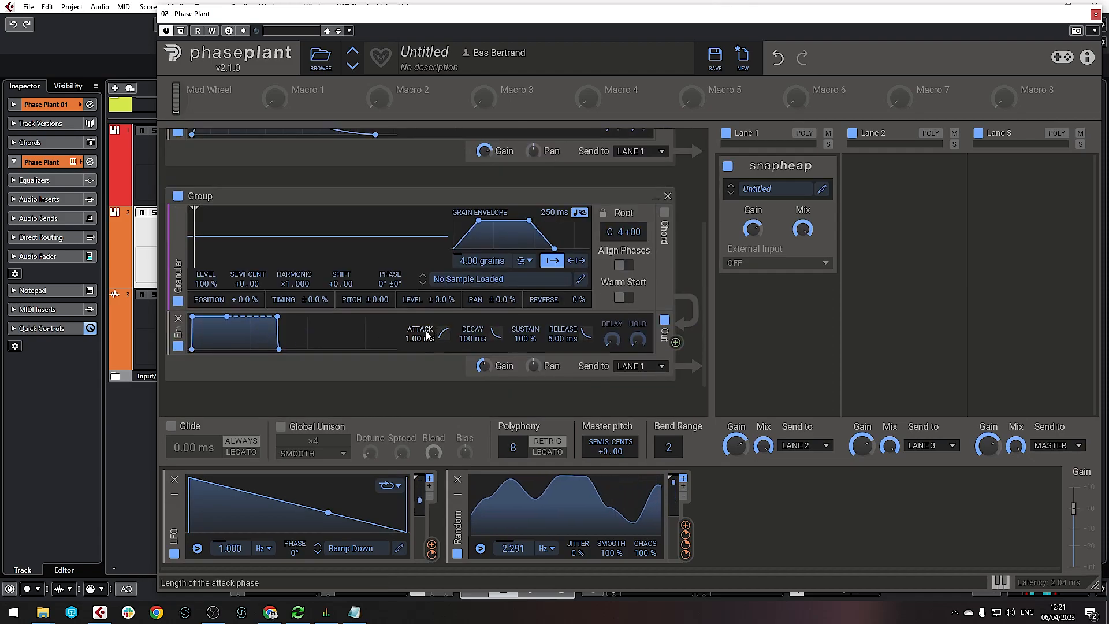
pyautogui.scroll(2, 425, 304)
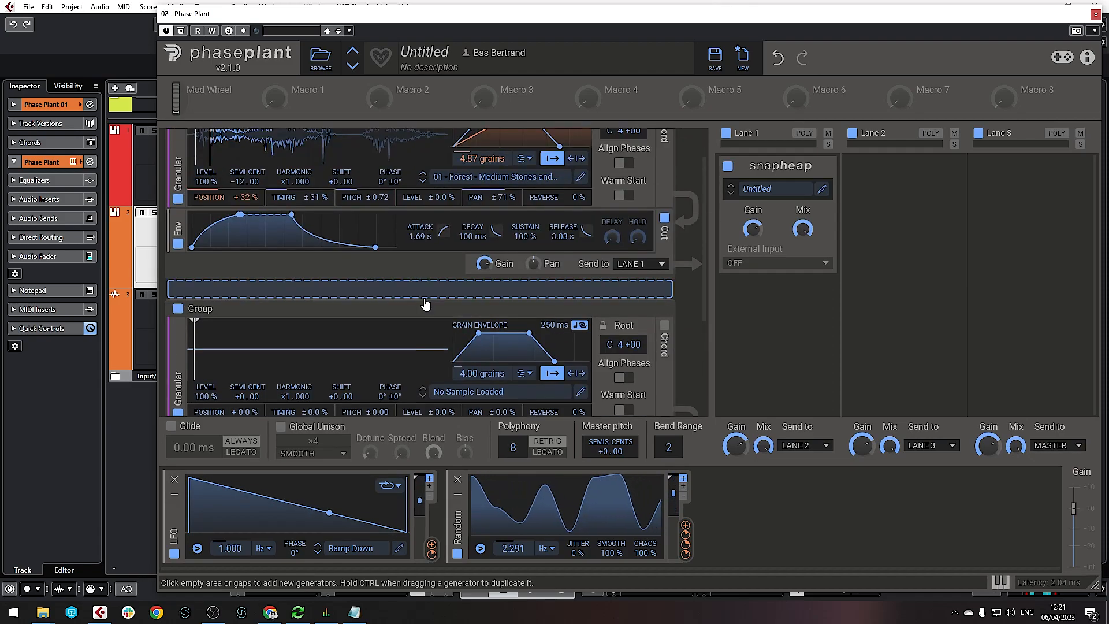
pyautogui.scroll(-1, 418, 231)
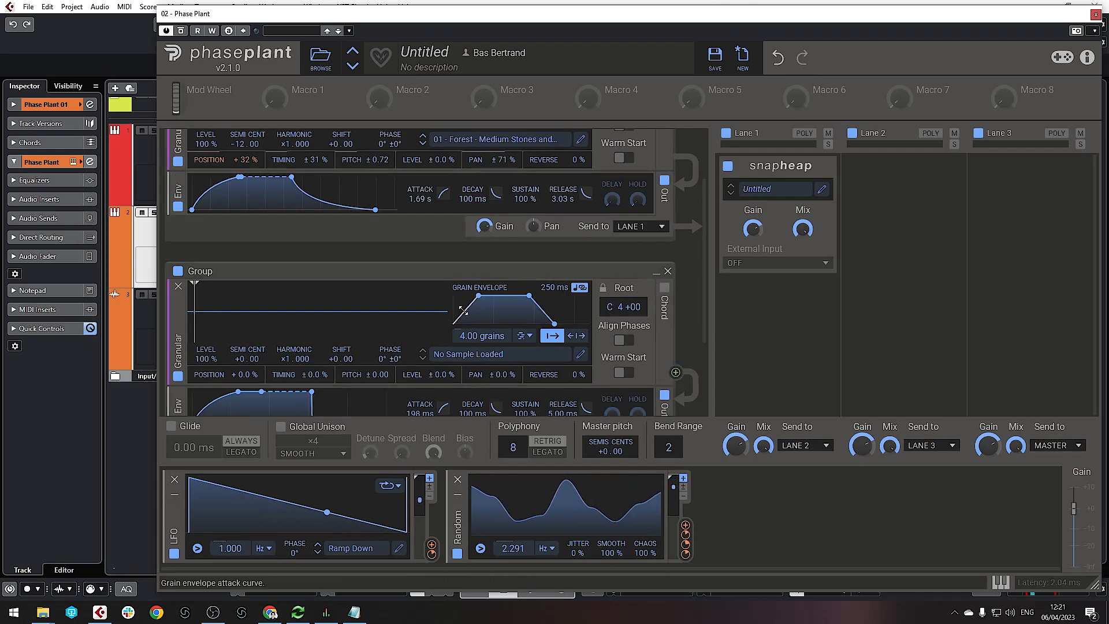
pyautogui.scroll(-3, 433, 407)
pyautogui.moveTo(415, 306); pyautogui.dragTo(415, 272)
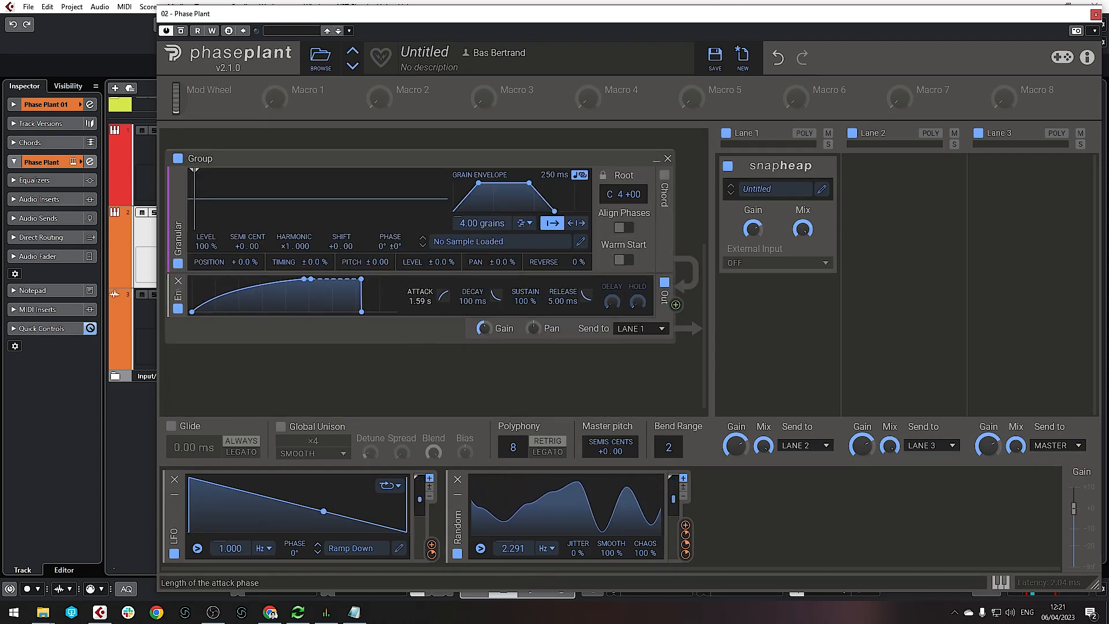
pyautogui.moveTo(586, 295); pyautogui.dragTo(585, 260)
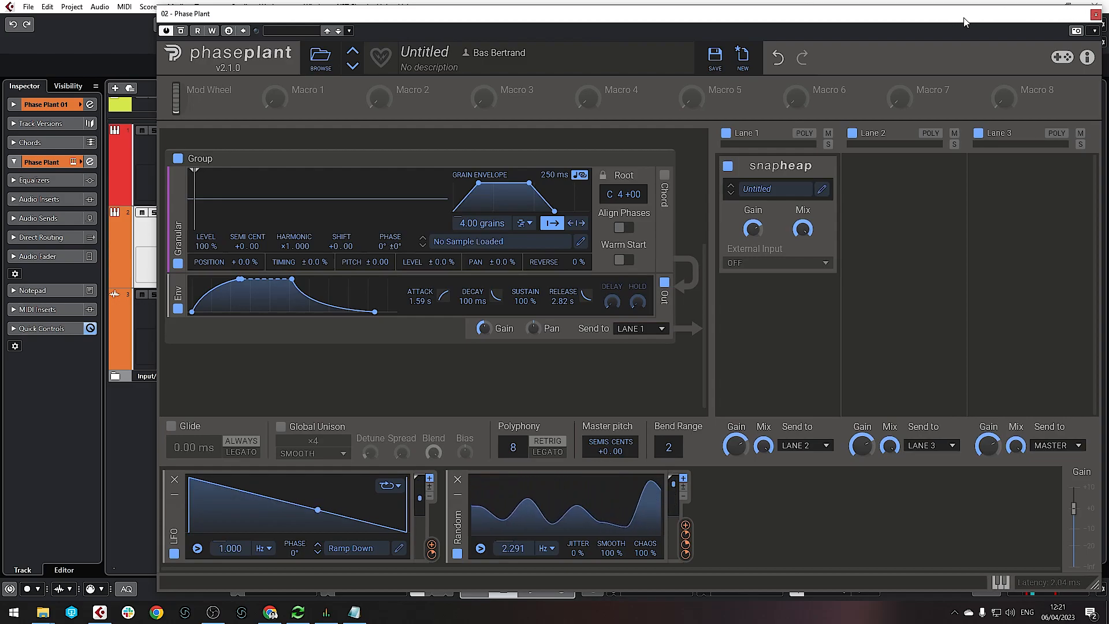
pyautogui.moveTo(967, 20); pyautogui.dragTo(890, 14)
# Close Phase Plant and play the Preview track from around bar 10, then stop playback
pyautogui.click(1017, 10)
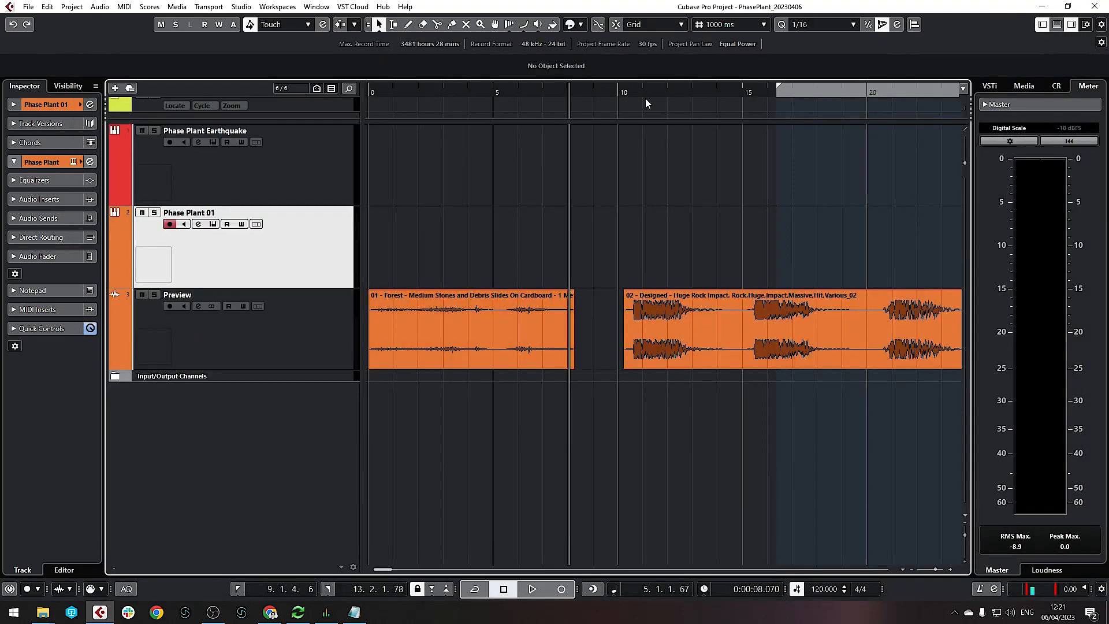
pyautogui.moveTo(643, 91); pyautogui.dragTo(627, 94)
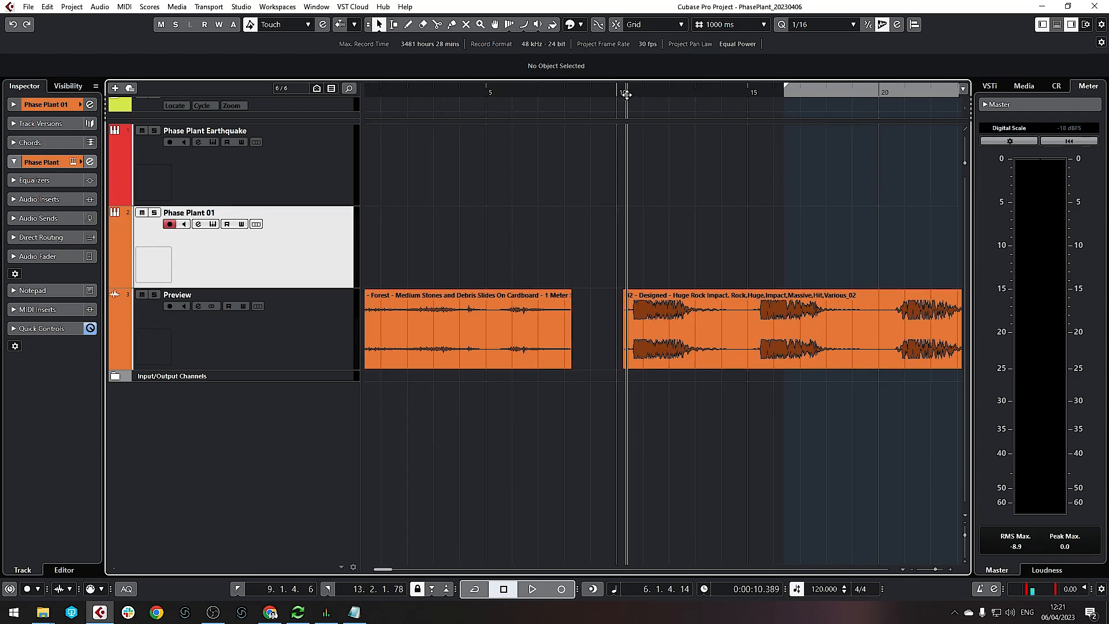
pyautogui.press('space')
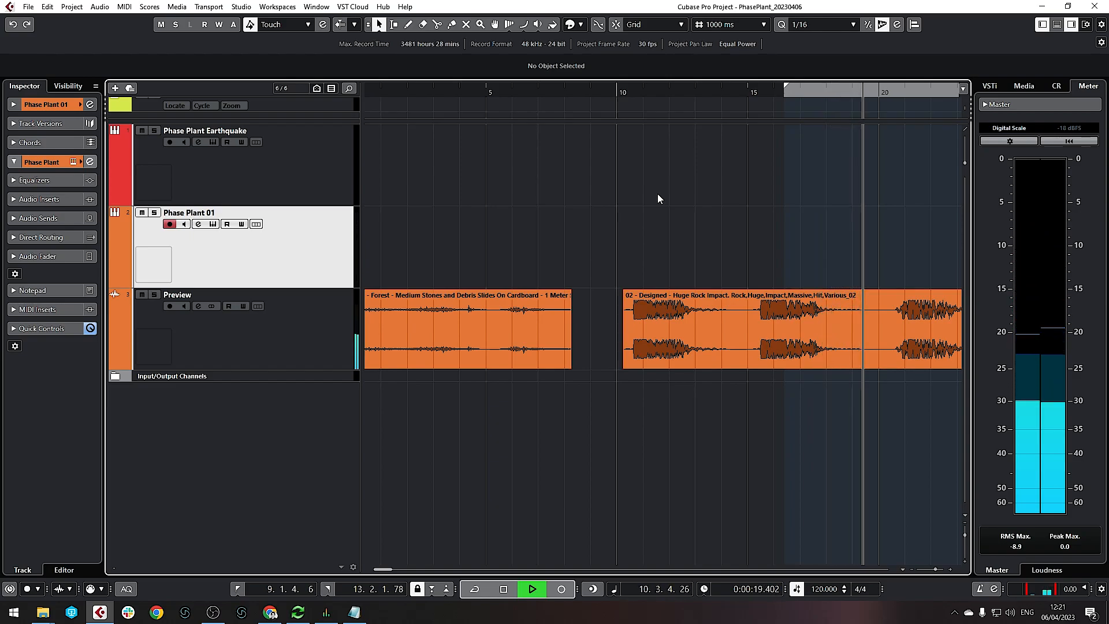
pyautogui.press('space')
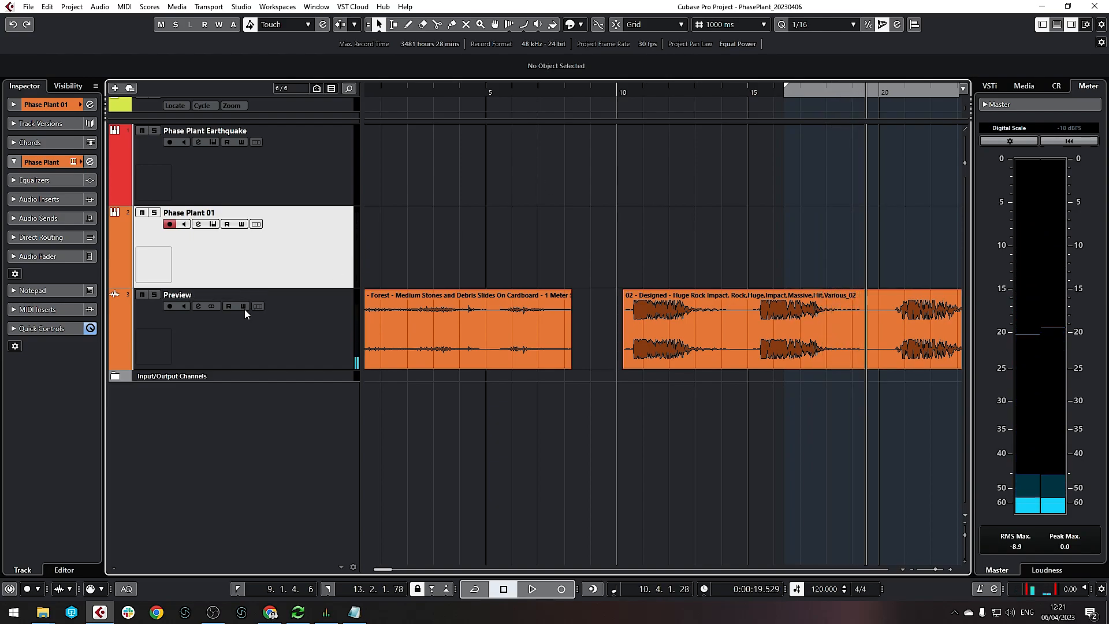
# Load '02 - Designed - Huge Rock Impact' from the User folder into the new Granular layer
pyautogui.click(213, 224)
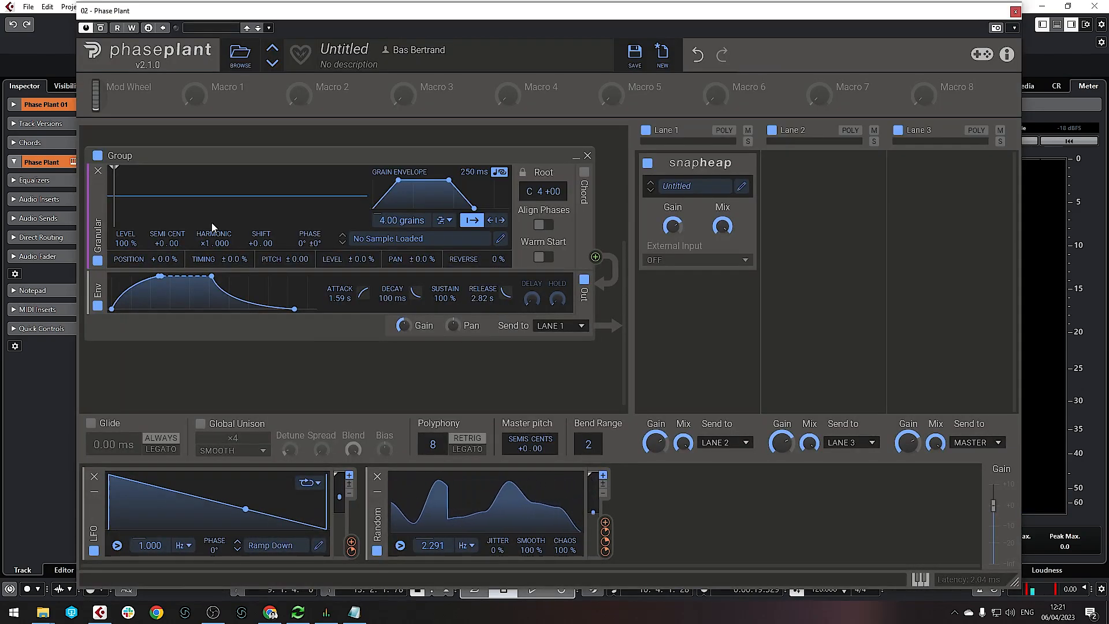
pyautogui.click(388, 238)
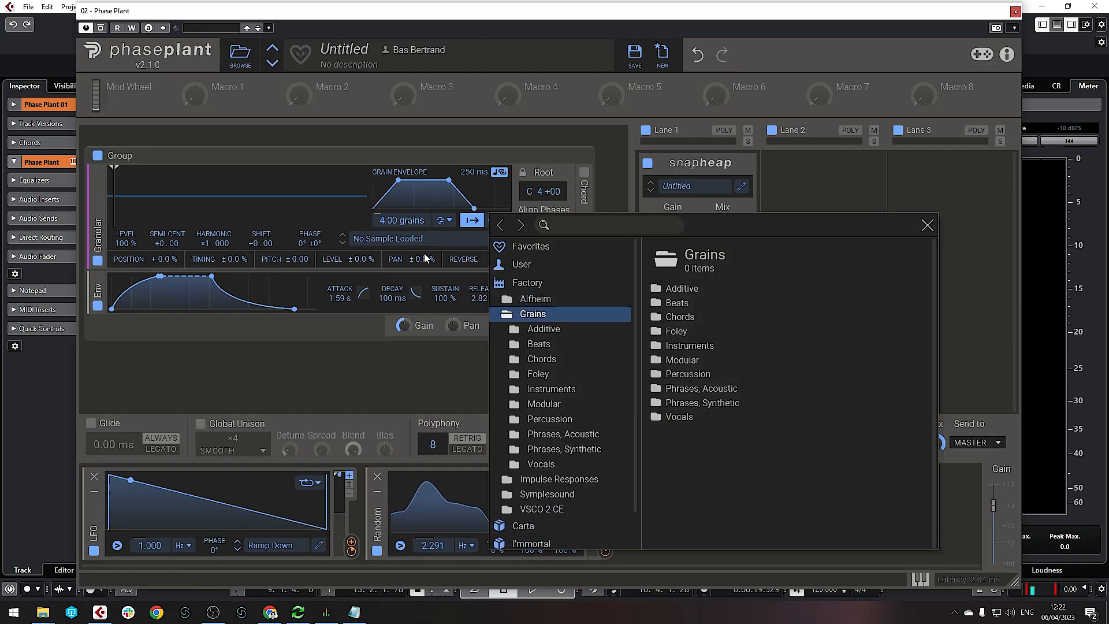
pyautogui.click(556, 265)
pyautogui.click(723, 306)
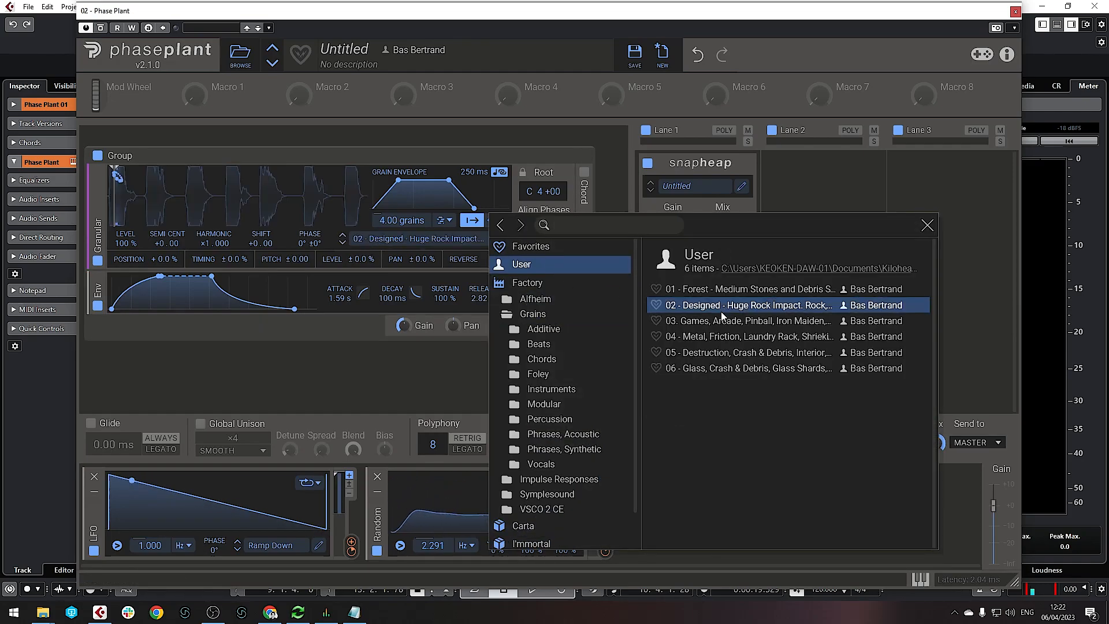
pyautogui.click(426, 353)
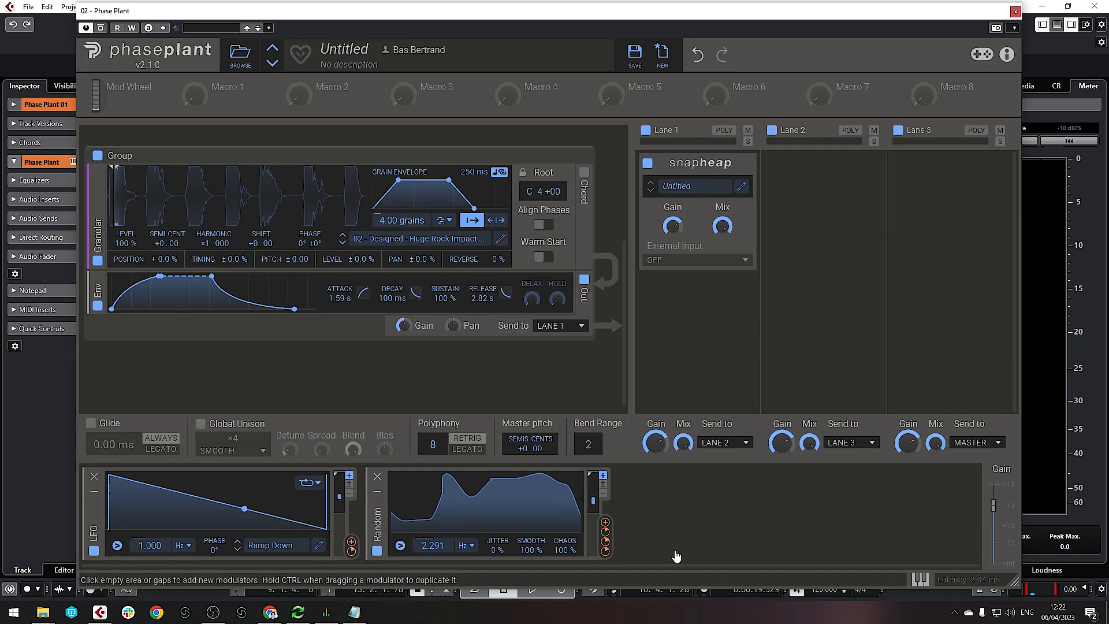
pyautogui.click(678, 508)
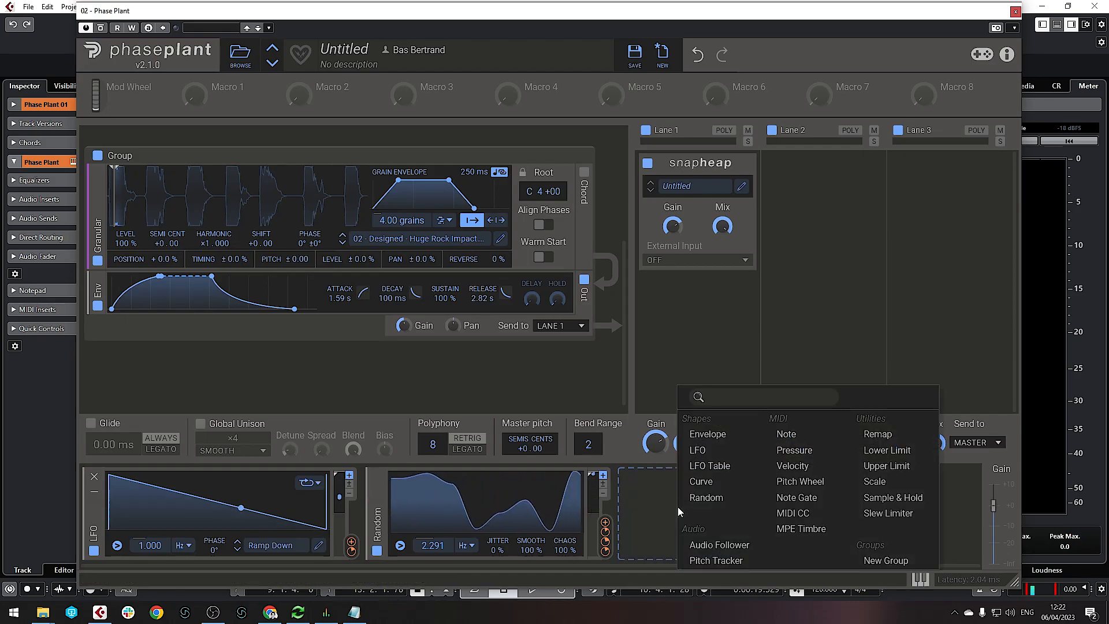
# Add a 1.911 Hz Random modulator and route it to the rock layer's Granular Position
pyautogui.click(714, 501)
pyautogui.moveTo(678, 547); pyautogui.dragTo(677, 523)
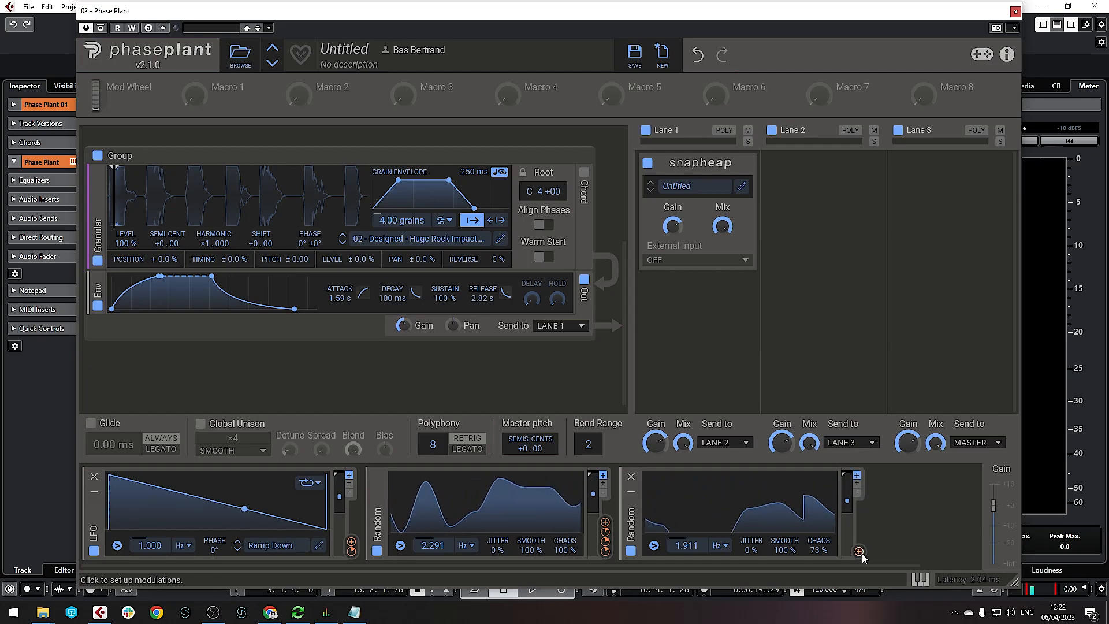
pyautogui.moveTo(861, 556); pyautogui.dragTo(109, 194)
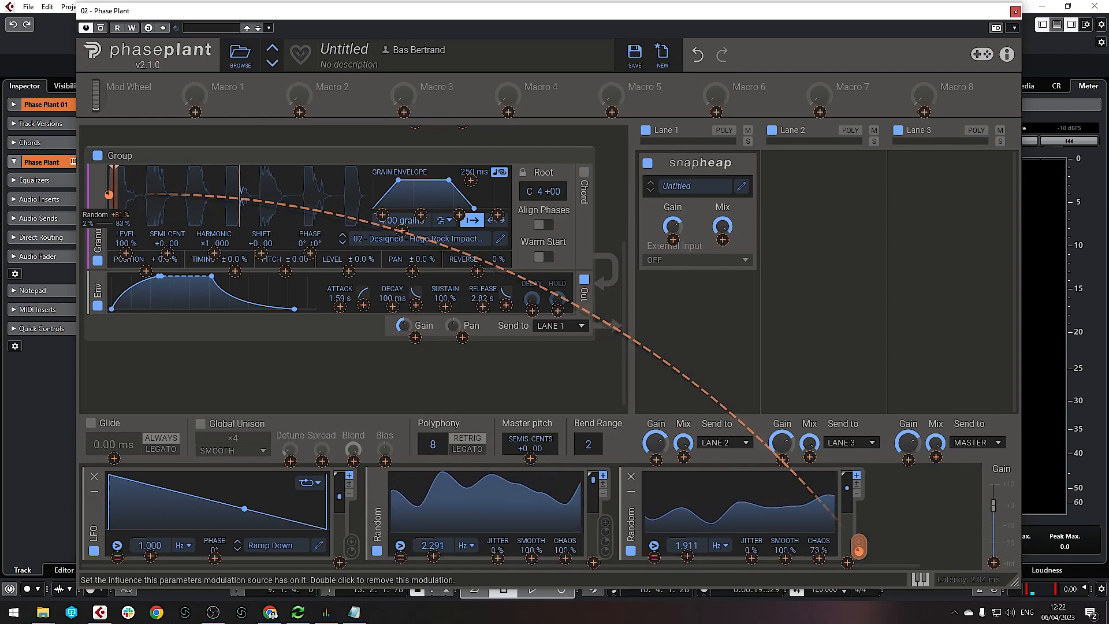
pyautogui.moveTo(114, 205); pyautogui.dragTo(115, 208)
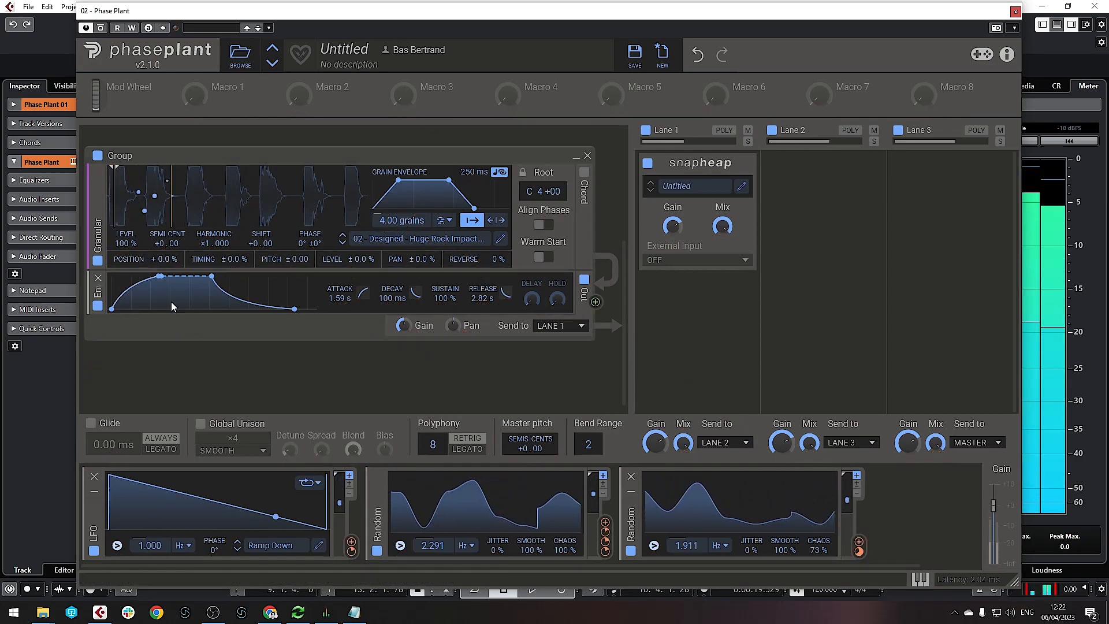
# Send the rock-impact granular group's output to Lane 2
pyautogui.scroll(1, 506, 252)
pyautogui.scroll(3, 506, 251)
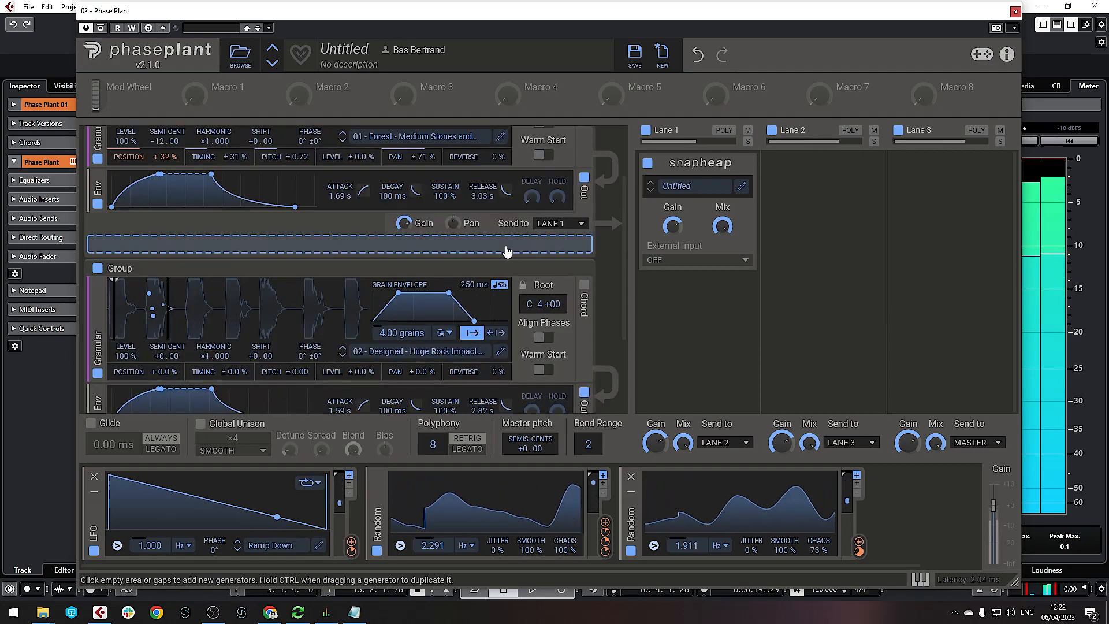
pyautogui.scroll(-4, 510, 249)
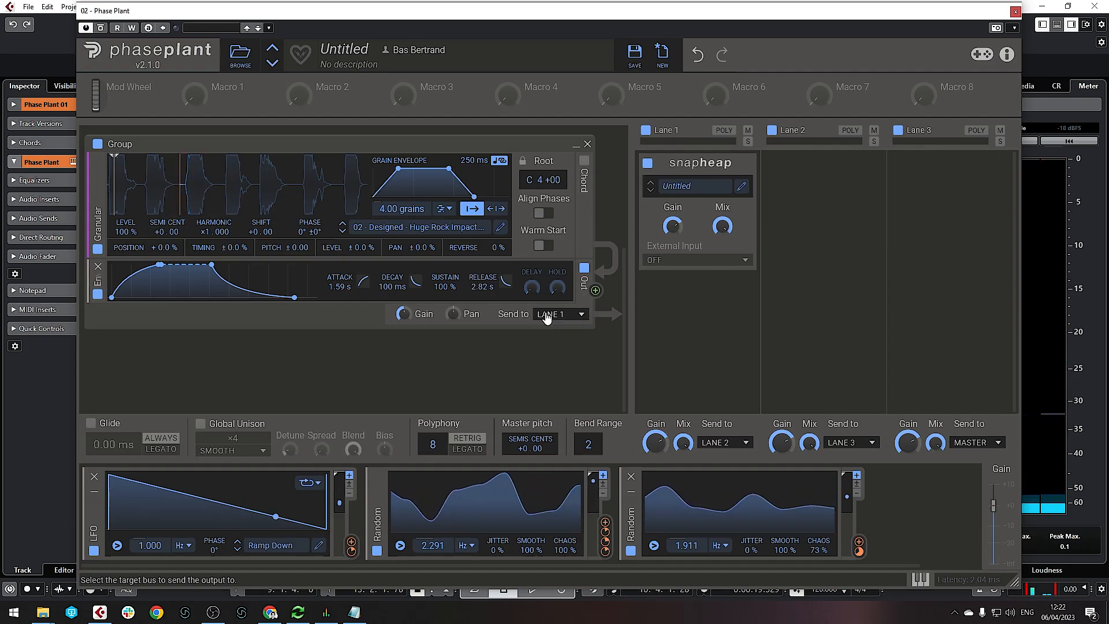
pyautogui.scroll(7, 493, 303)
pyautogui.scroll(-5, 578, 380)
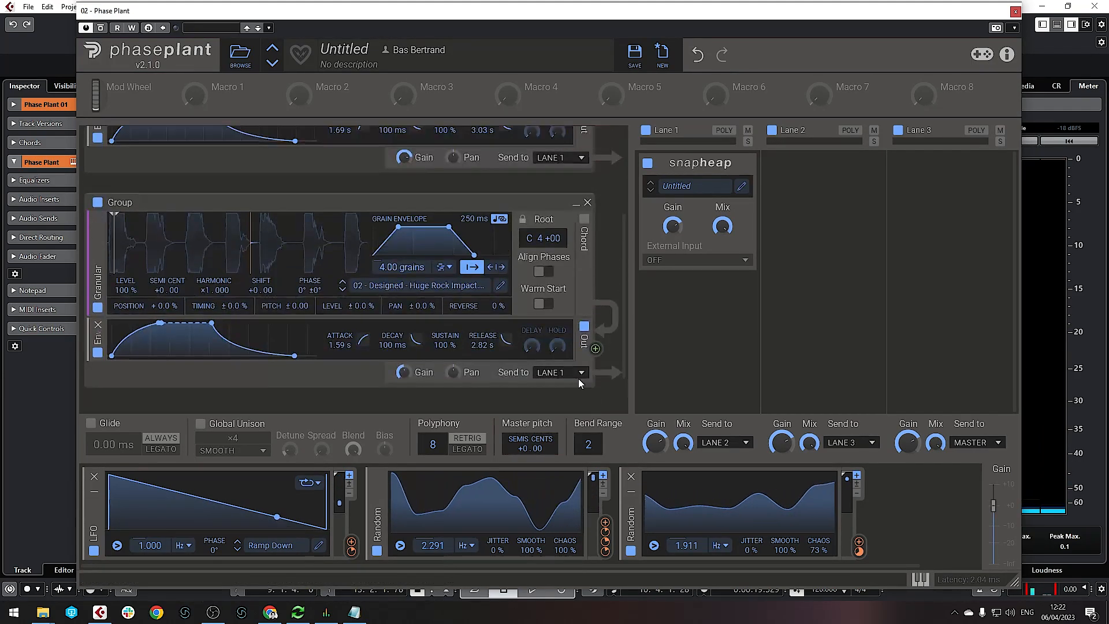
pyautogui.click(577, 374)
pyautogui.click(570, 386)
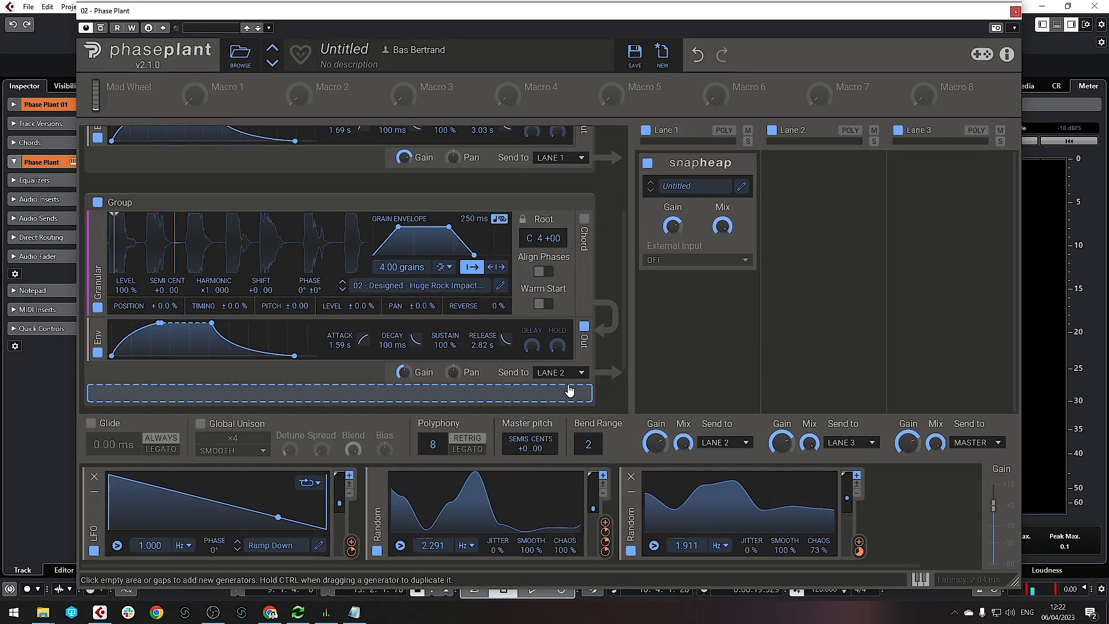
# Route Lane 1's output into Lane 3 instead of Lane 2
pyautogui.scroll(5, 591, 249)
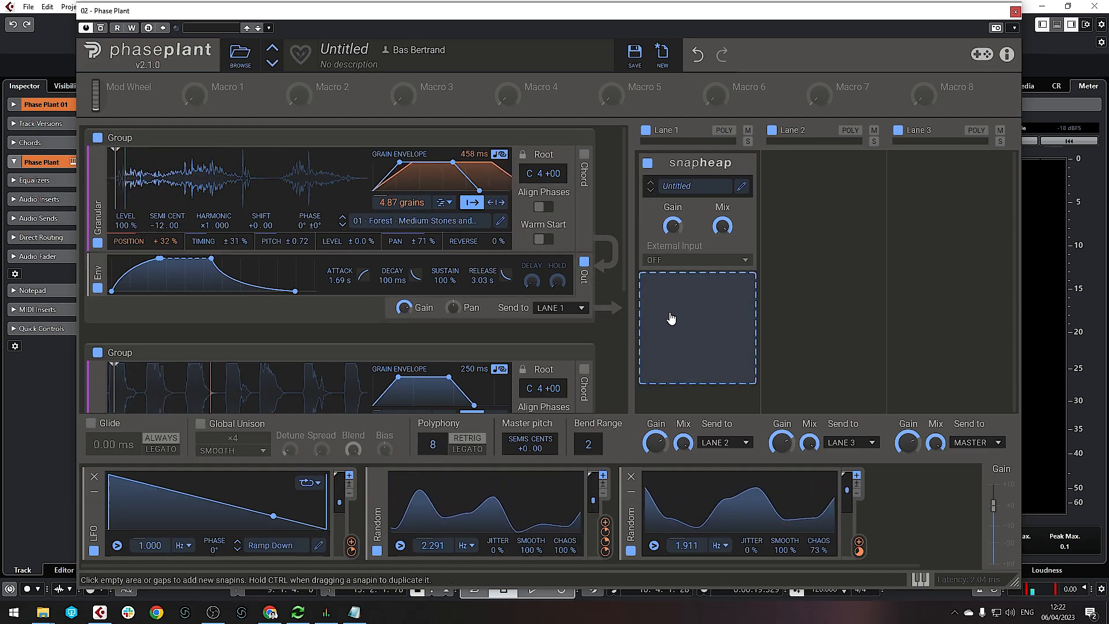
pyautogui.click(719, 449)
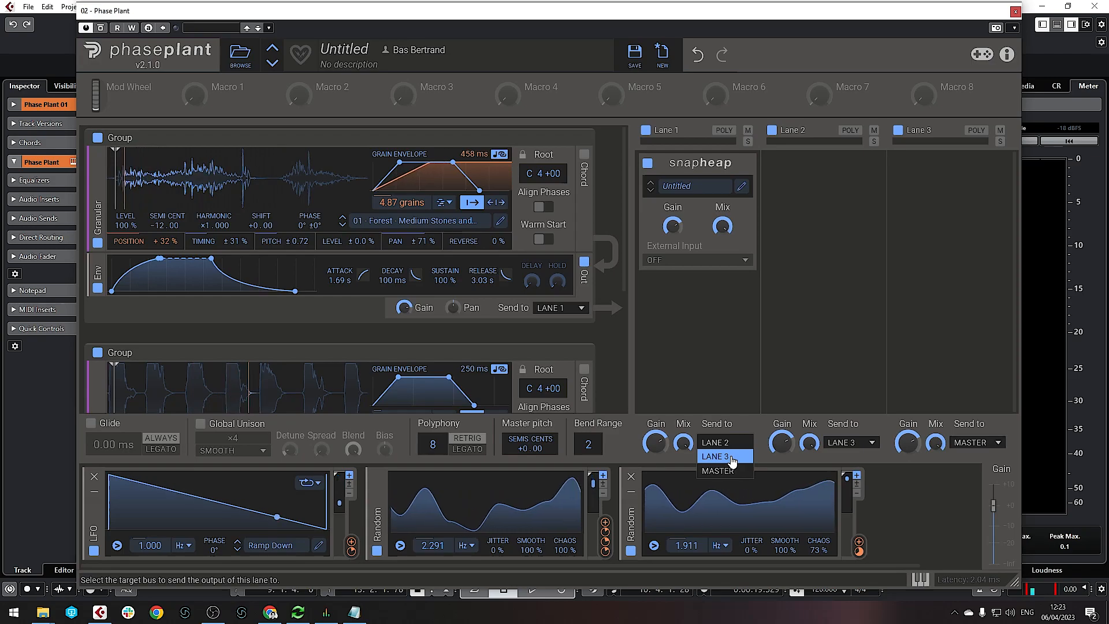
pyautogui.click(730, 455)
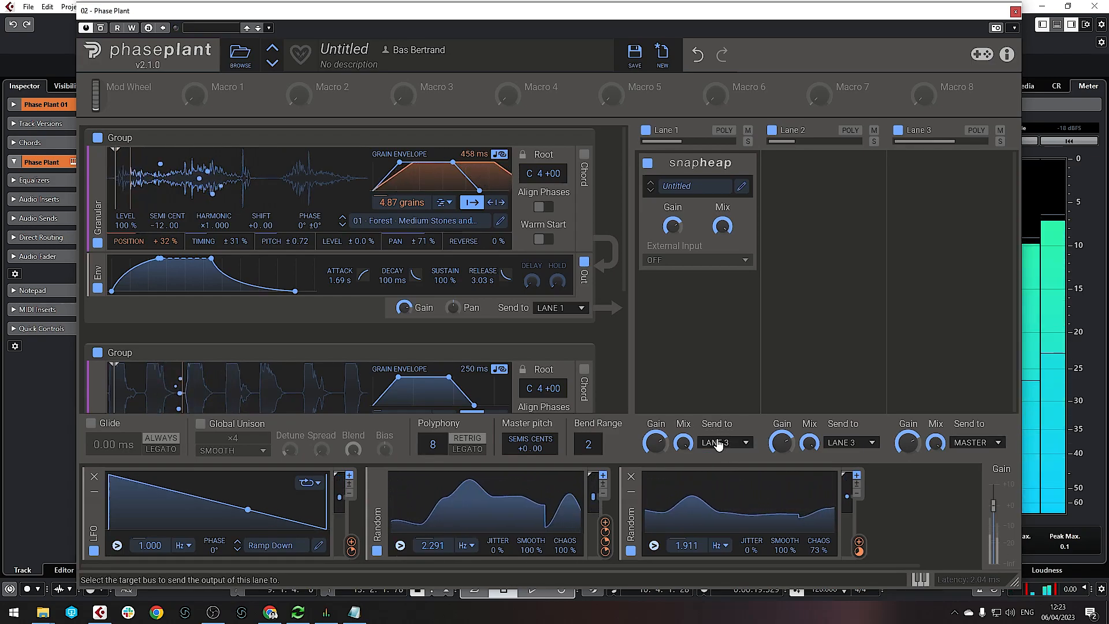
pyautogui.scroll(-1, 306, 296)
pyautogui.scroll(-1, 306, 296)
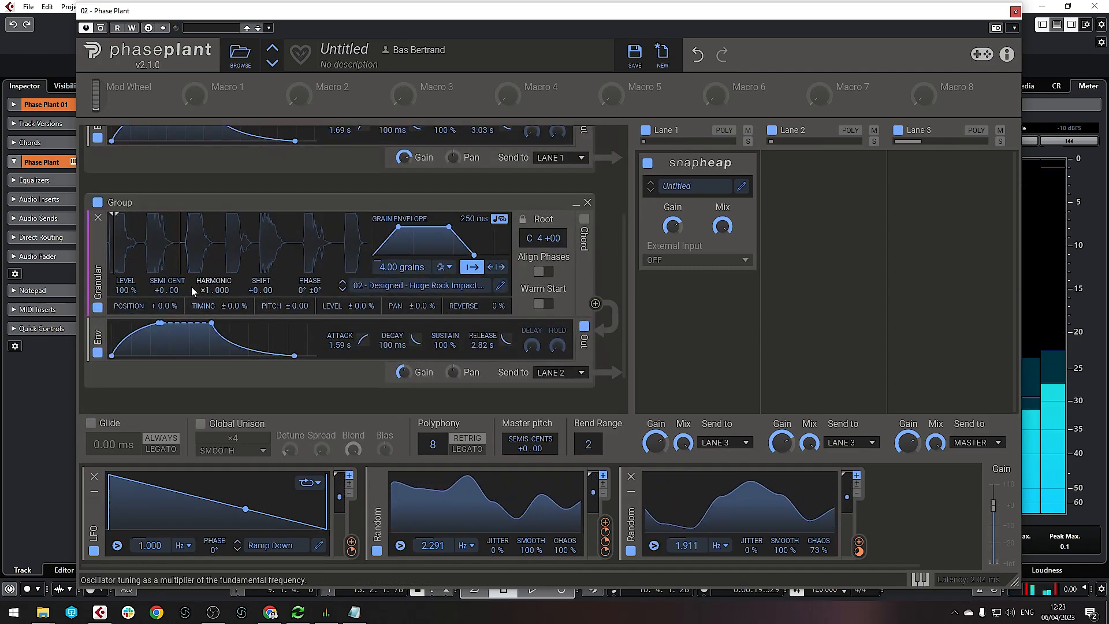
# Switch off the Forest layer and randomize the rock grains' pan (±81%), position and pitch (±1.22)
pyautogui.scroll(2, 348, 200)
pyautogui.click(97, 138)
pyautogui.scroll(-2, 252, 193)
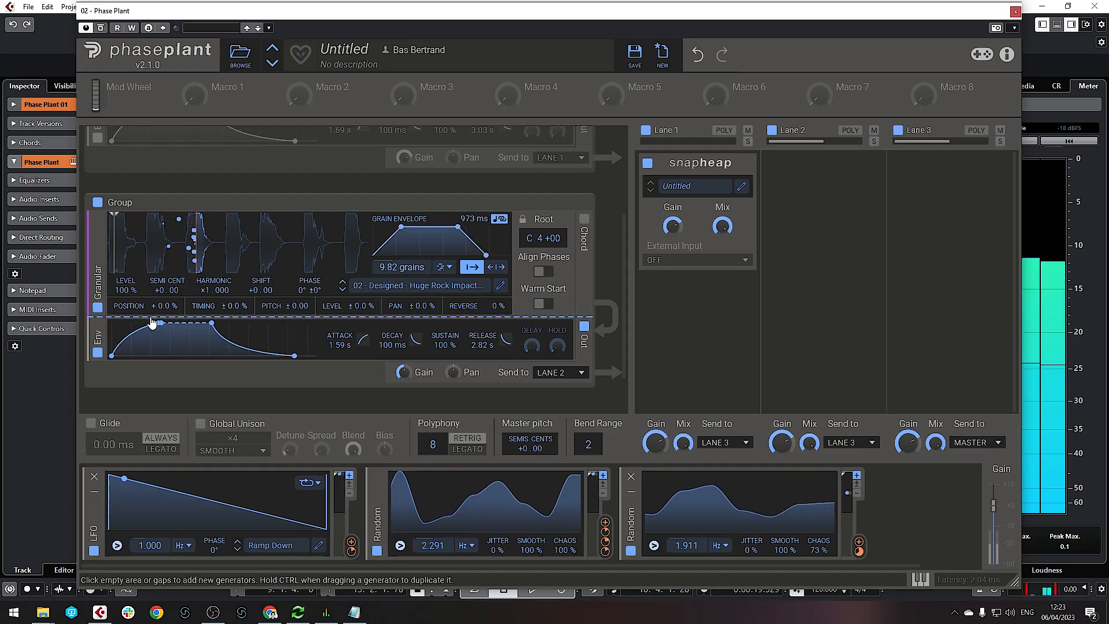
pyautogui.moveTo(419, 311); pyautogui.dragTo(420, 264)
pyautogui.moveTo(167, 306); pyautogui.dragTo(168, 289)
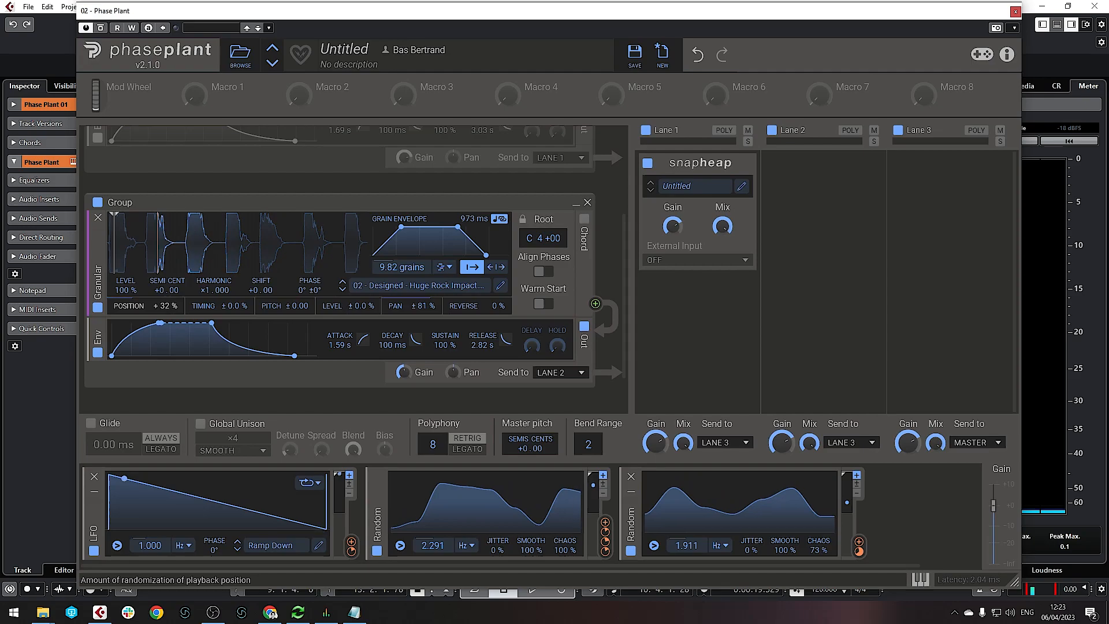
pyautogui.moveTo(306, 308); pyautogui.dragTo(306, 294)
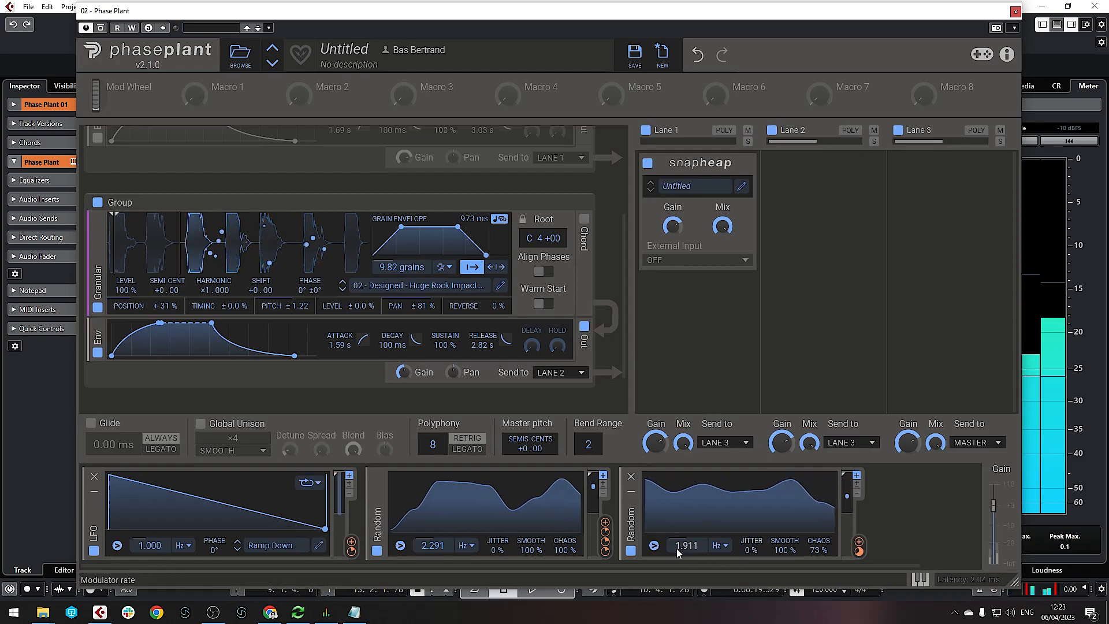
# Speed up the Random modulator onto sample position, raise grain count to 11.4 and group gain
pyautogui.moveTo(687, 549); pyautogui.dragTo(686, 525)
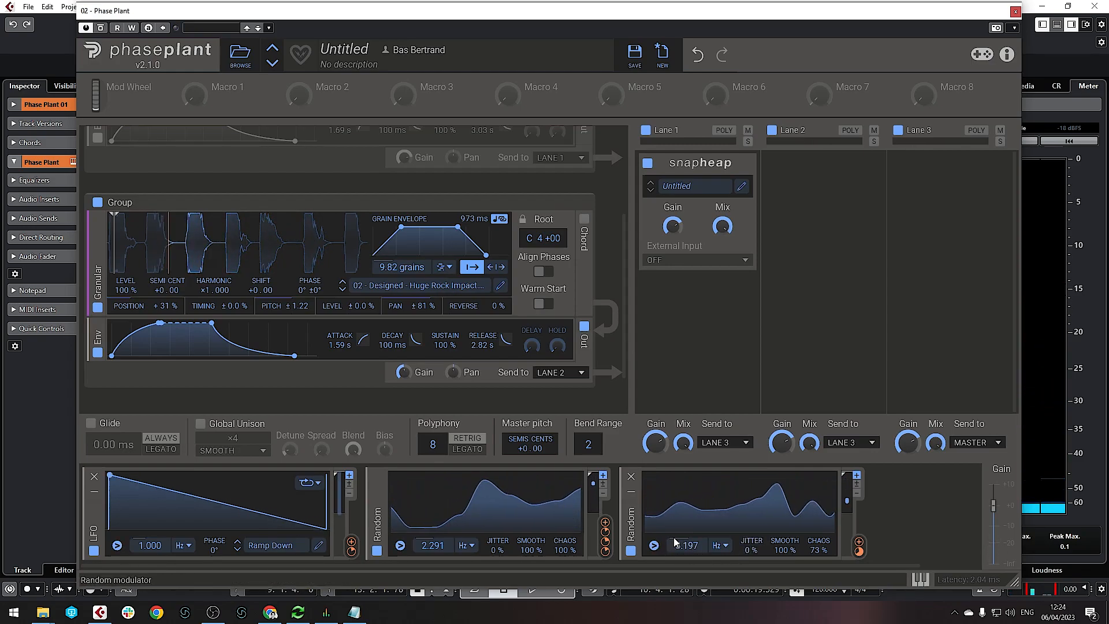
pyautogui.moveTo(859, 544); pyautogui.dragTo(113, 243)
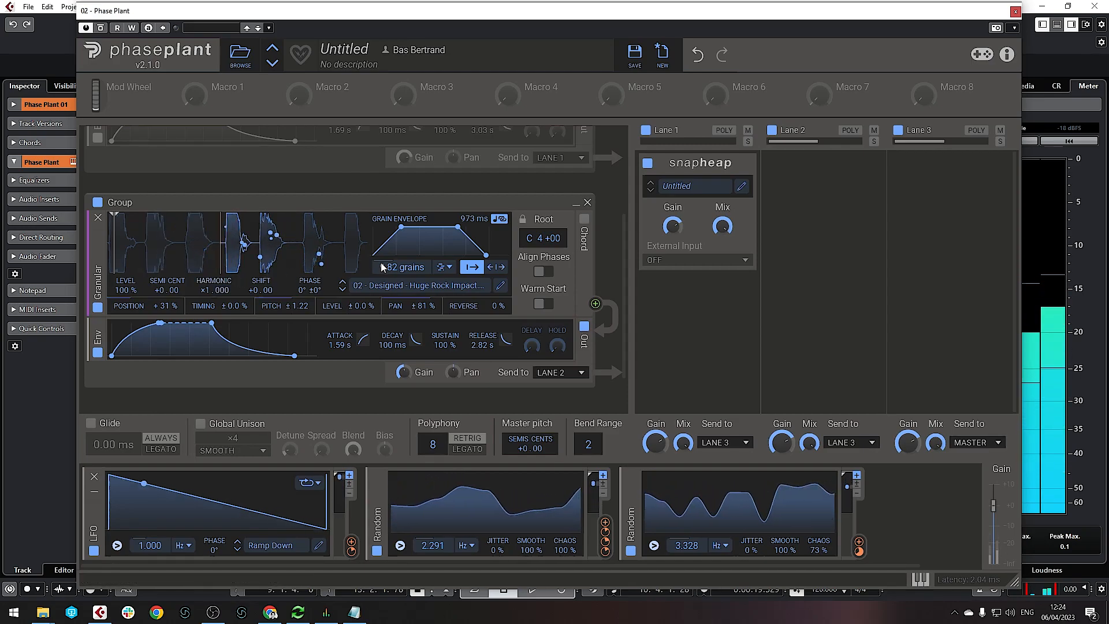
pyautogui.moveTo(384, 268); pyautogui.dragTo(384, 261)
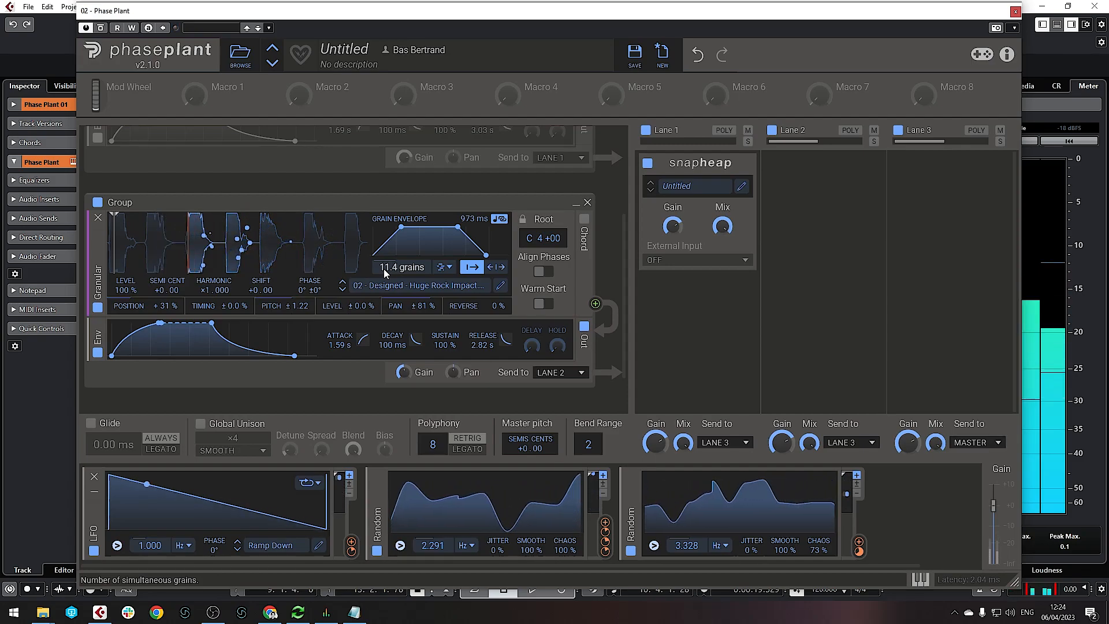
pyautogui.moveTo(404, 372); pyautogui.dragTo(404, 350)
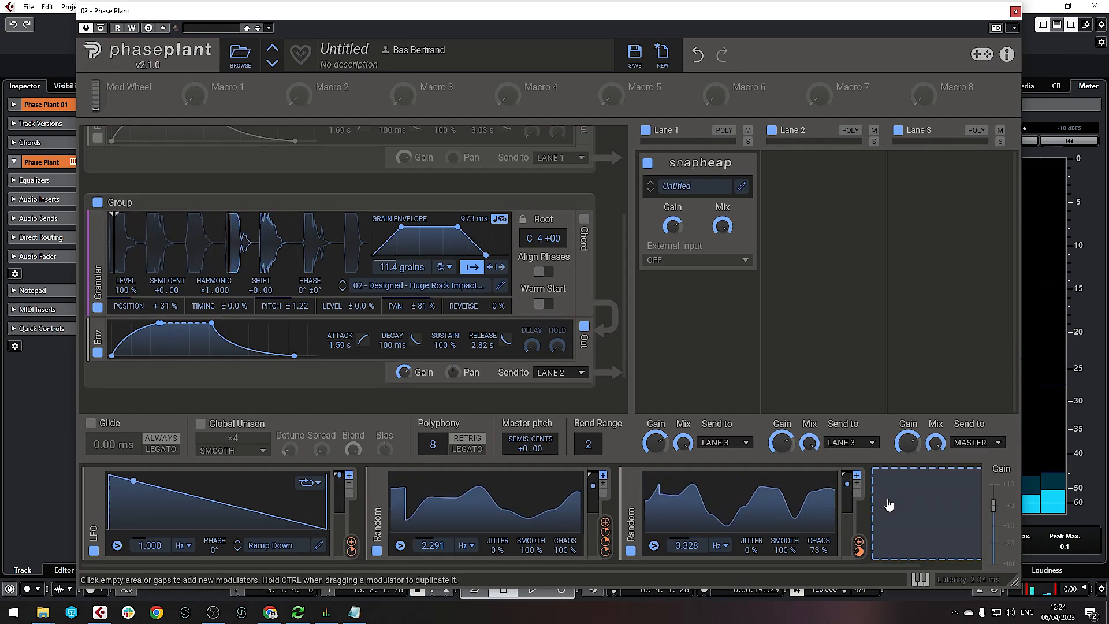
# Collapse both existing Random modulators and add a new Random modulator
pyautogui.click(377, 523)
pyautogui.click(402, 522)
pyautogui.click(548, 507)
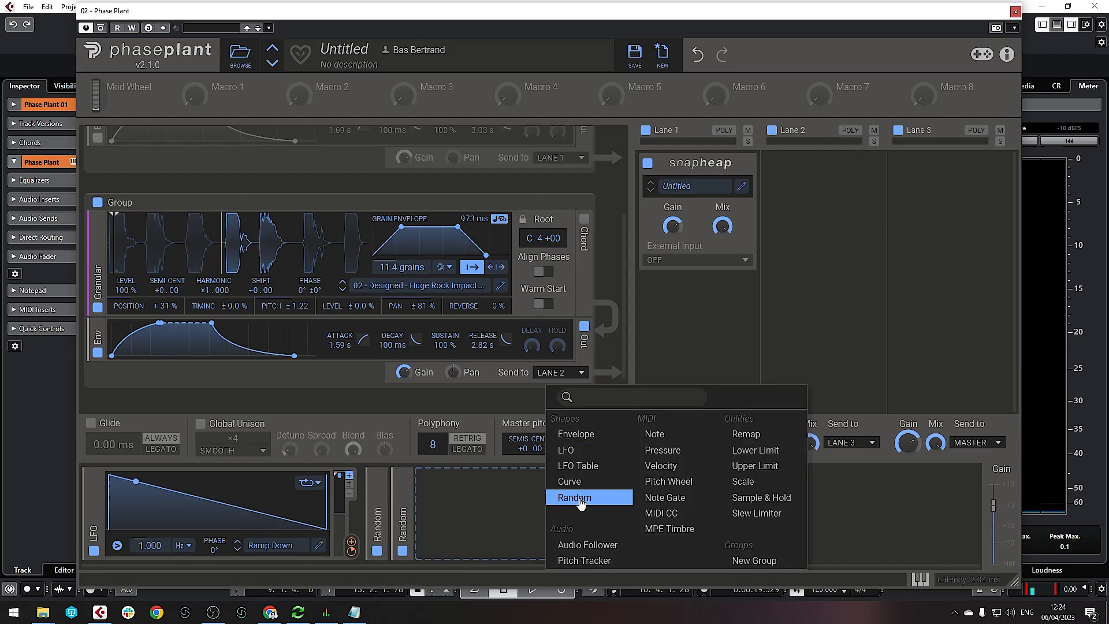
pyautogui.click(580, 498)
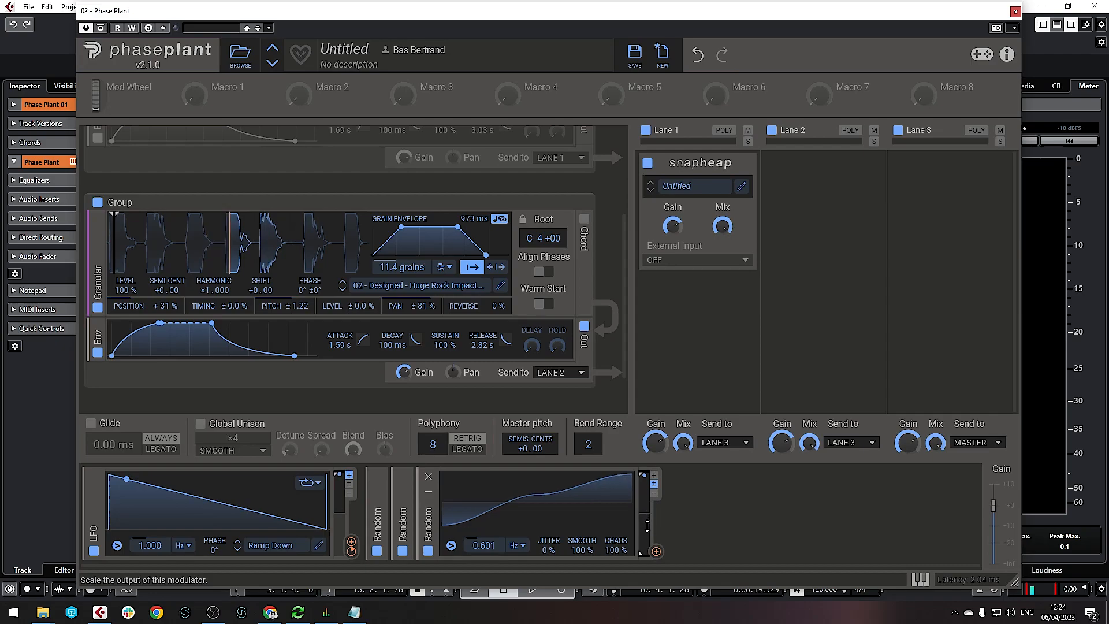
# Link the new 0.601 Hz Random modulator to the rock layer's grain length
pyautogui.click(746, 520)
pyautogui.click(722, 519)
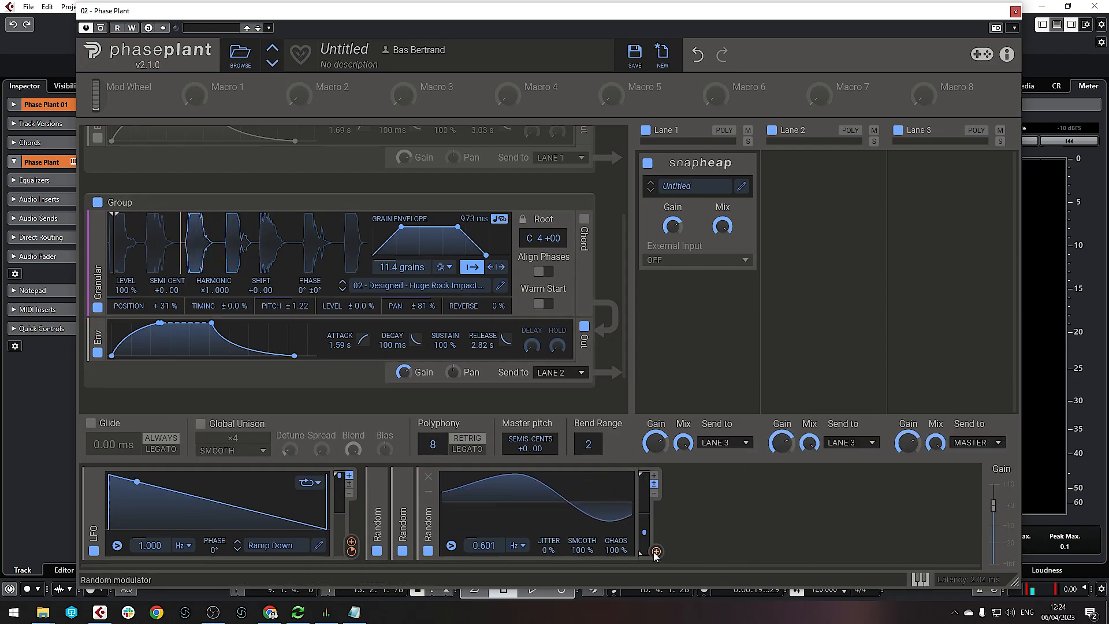
pyautogui.moveTo(656, 552); pyautogui.dragTo(167, 299)
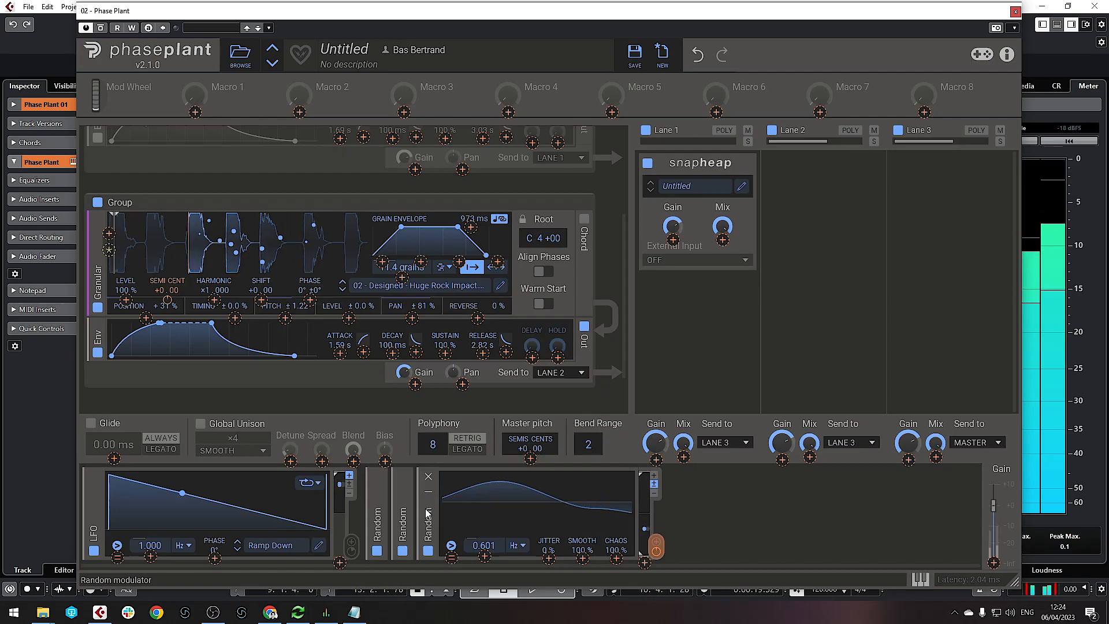
pyautogui.moveTo(656, 546); pyautogui.dragTo(471, 228)
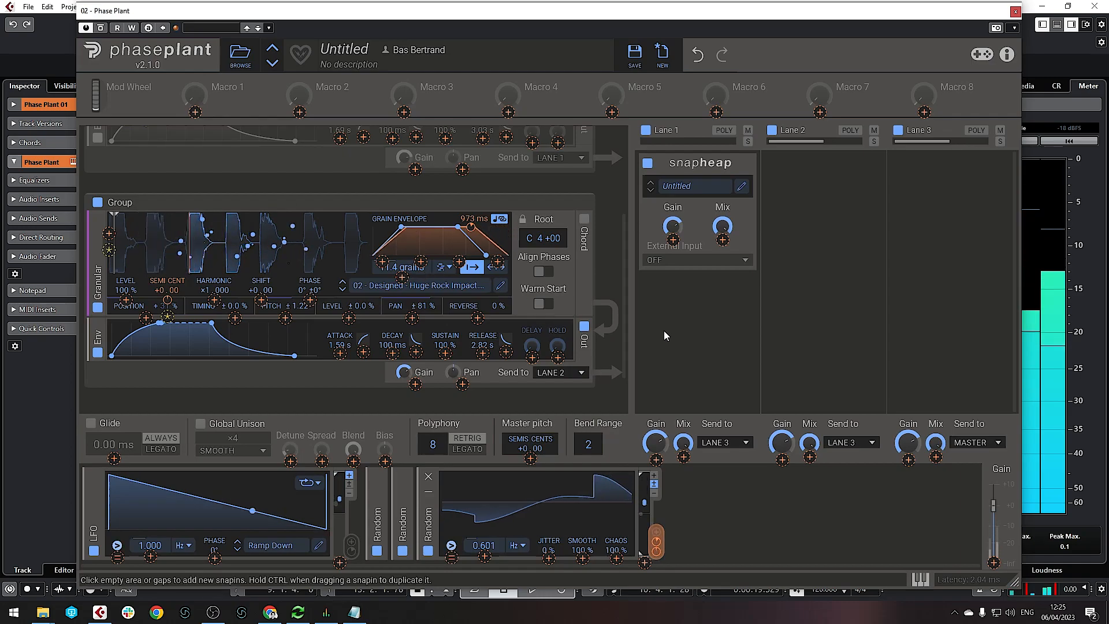
# Add a Slice EQ to the empty Lane 2 and bring up its editor
pyautogui.click(814, 182)
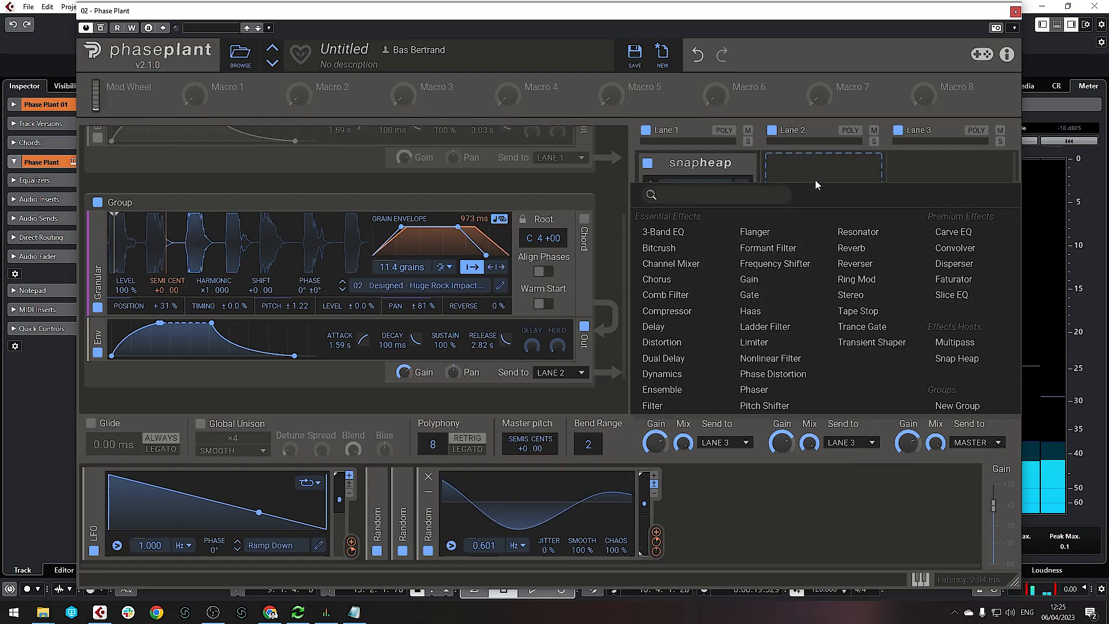
pyautogui.click(950, 294)
pyautogui.click(869, 189)
# Shape the EQ with a low cut near 61 Hz and a high shelf boost around 3.45 kHz
pyautogui.moveTo(261, 324); pyautogui.dragTo(339, 316)
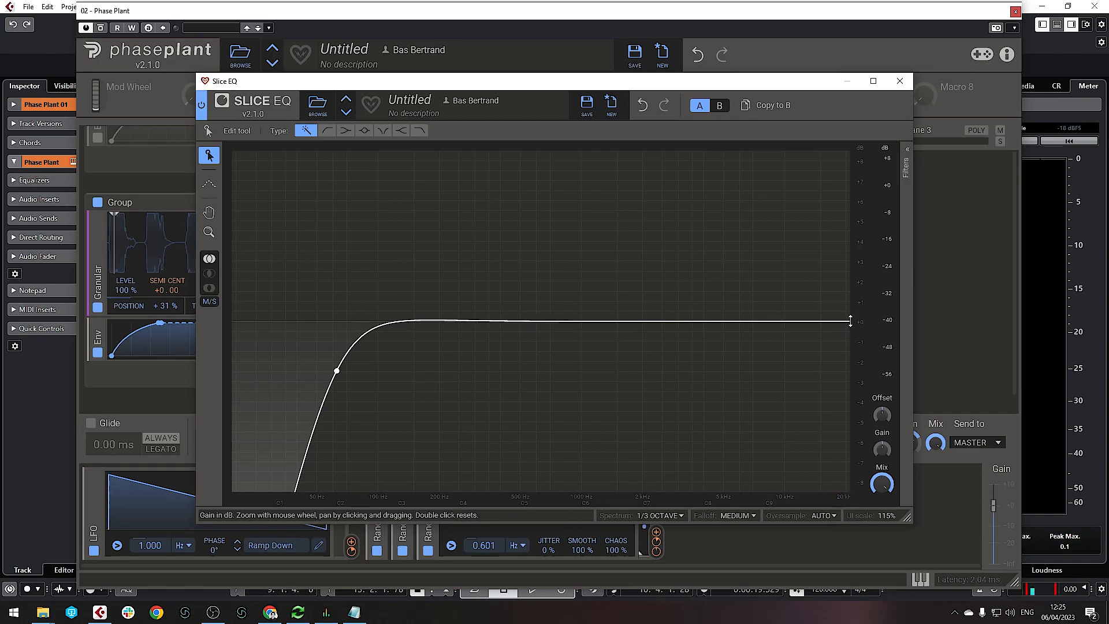
pyautogui.moveTo(795, 325); pyautogui.dragTo(691, 309)
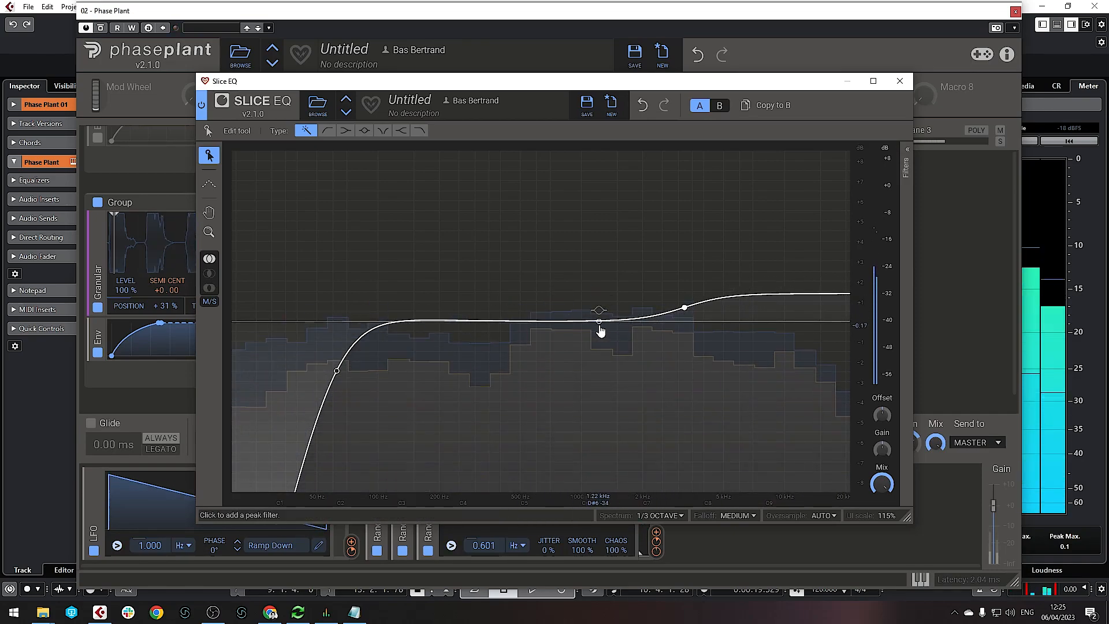
pyautogui.click(900, 81)
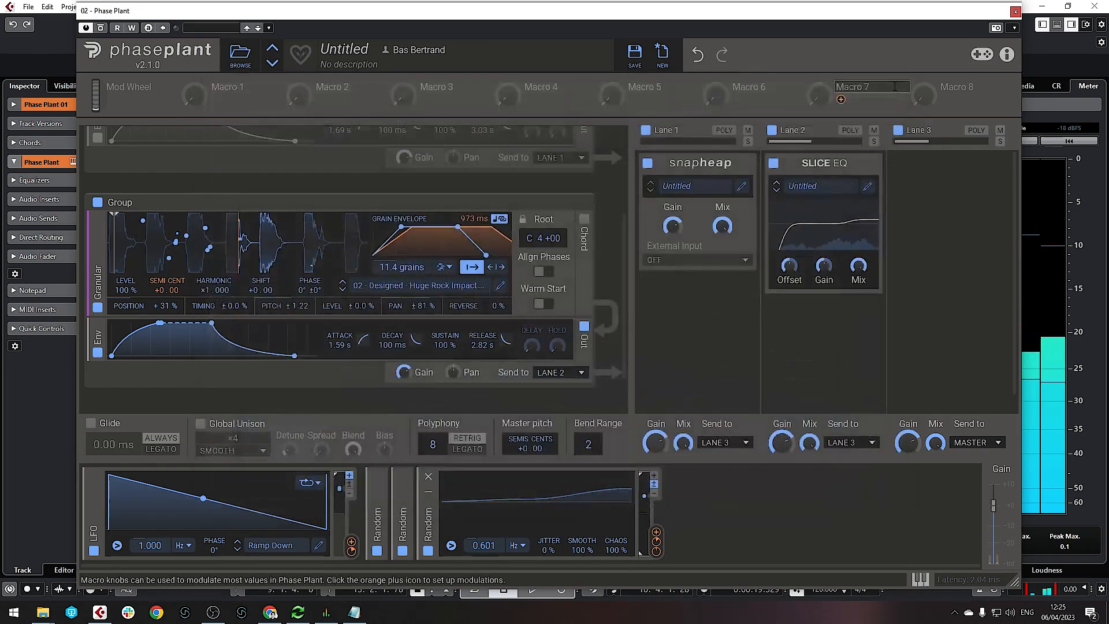
# Re-enable the forest granular layer and expand the 2.291 Hz and 3.328 Hz Random modulators
pyautogui.scroll(3, 89, 186)
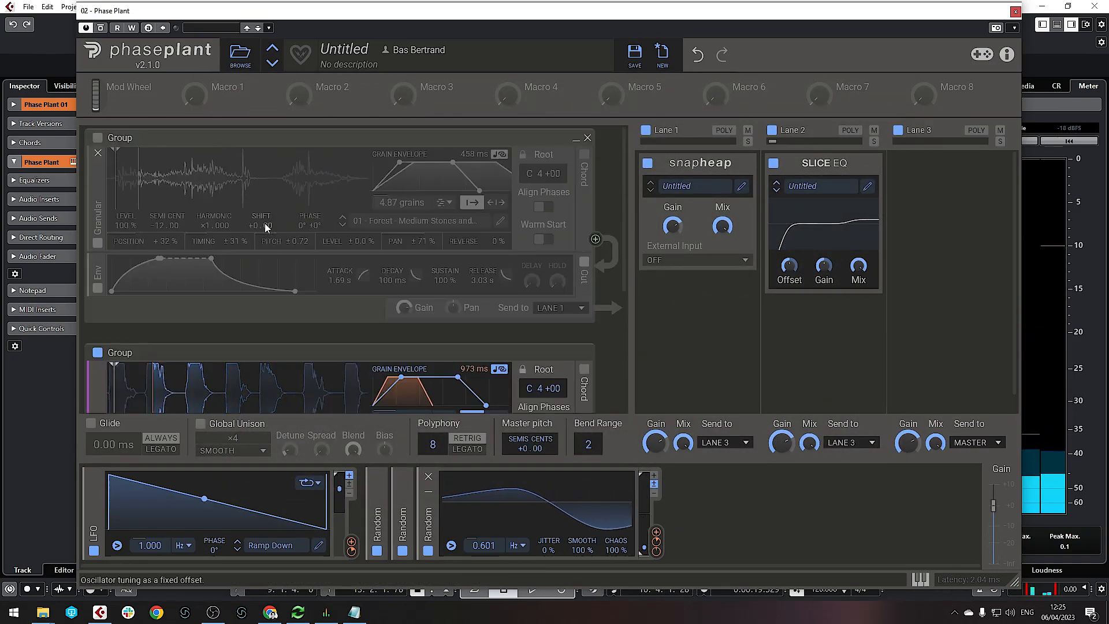
pyautogui.click(97, 138)
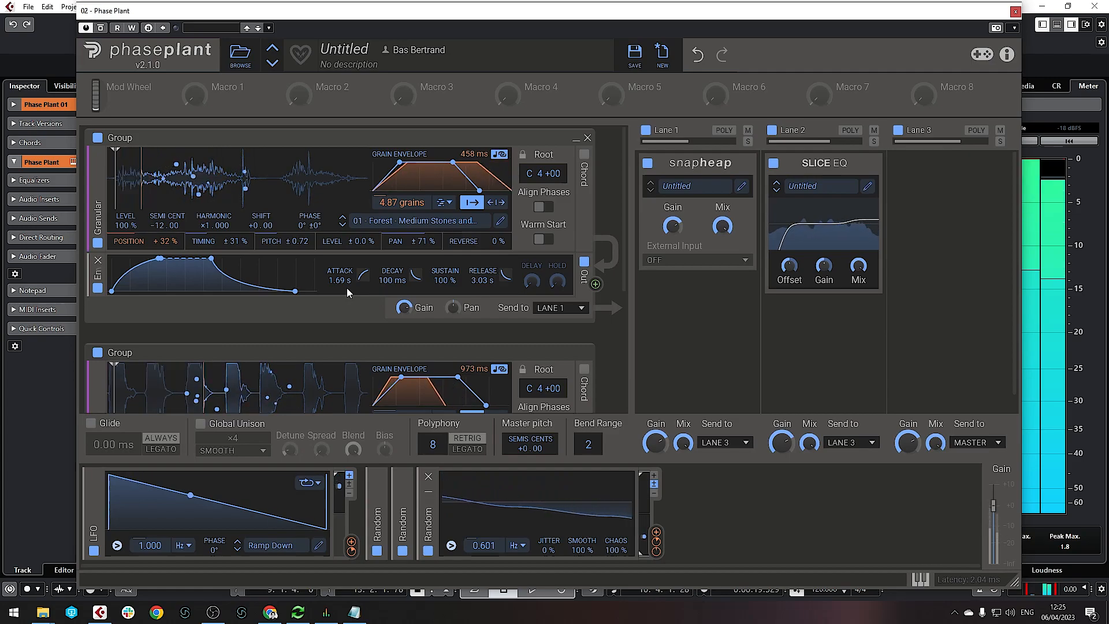
pyautogui.scroll(-4, 347, 288)
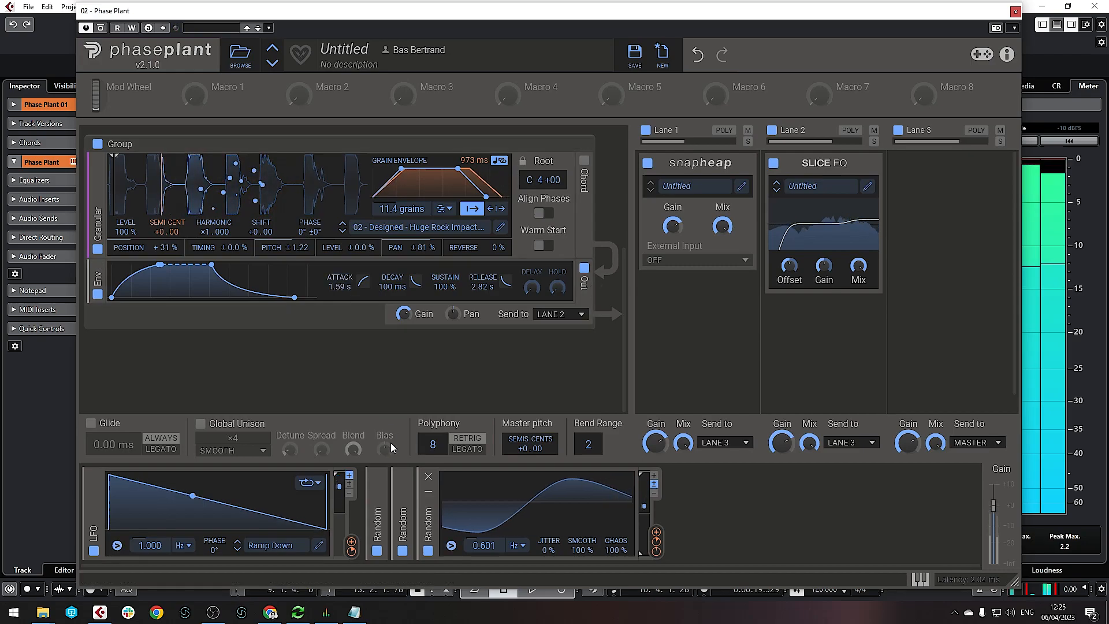
pyautogui.click(378, 492)
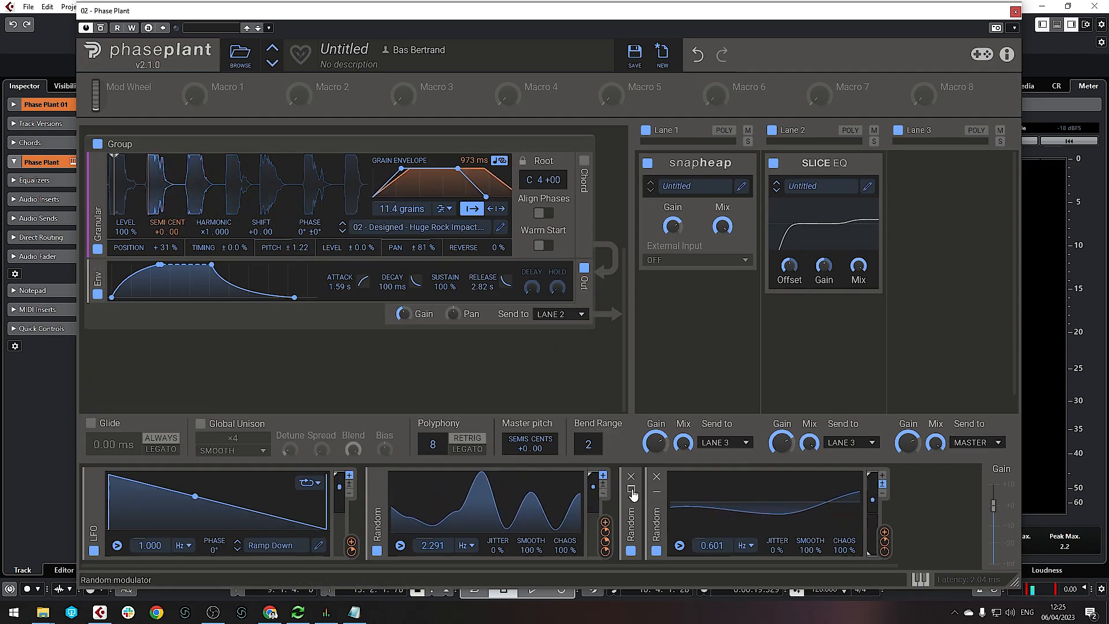
pyautogui.click(632, 495)
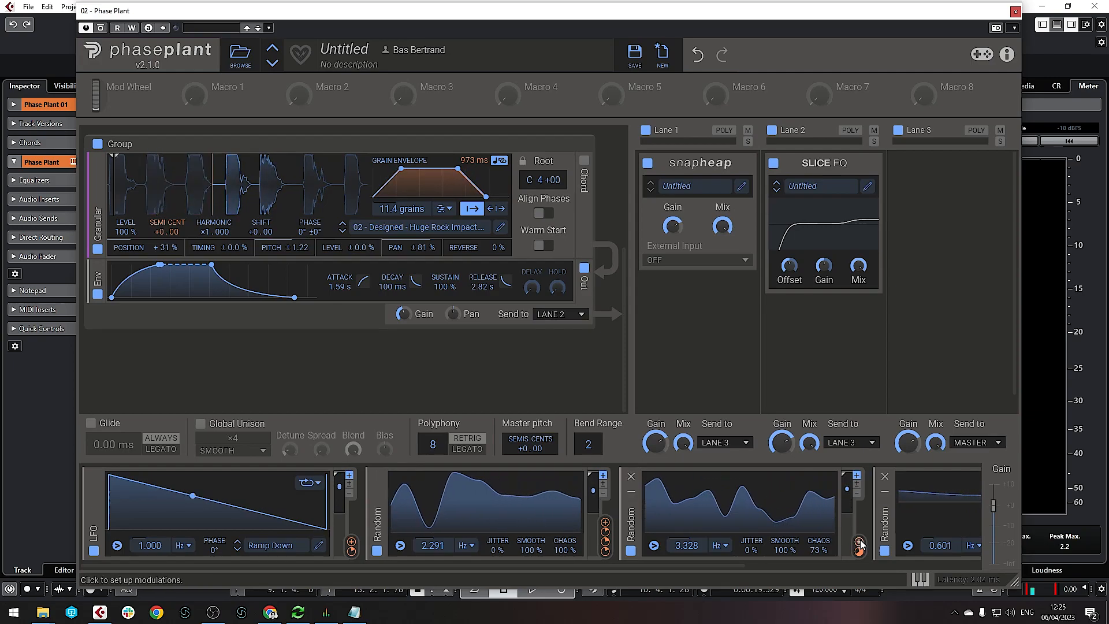
# Modulate the rock group's gain with the 3.328 Hz Random modulator and raise gain to −9.71 dB
pyautogui.moveTo(860, 543); pyautogui.dragTo(415, 299)
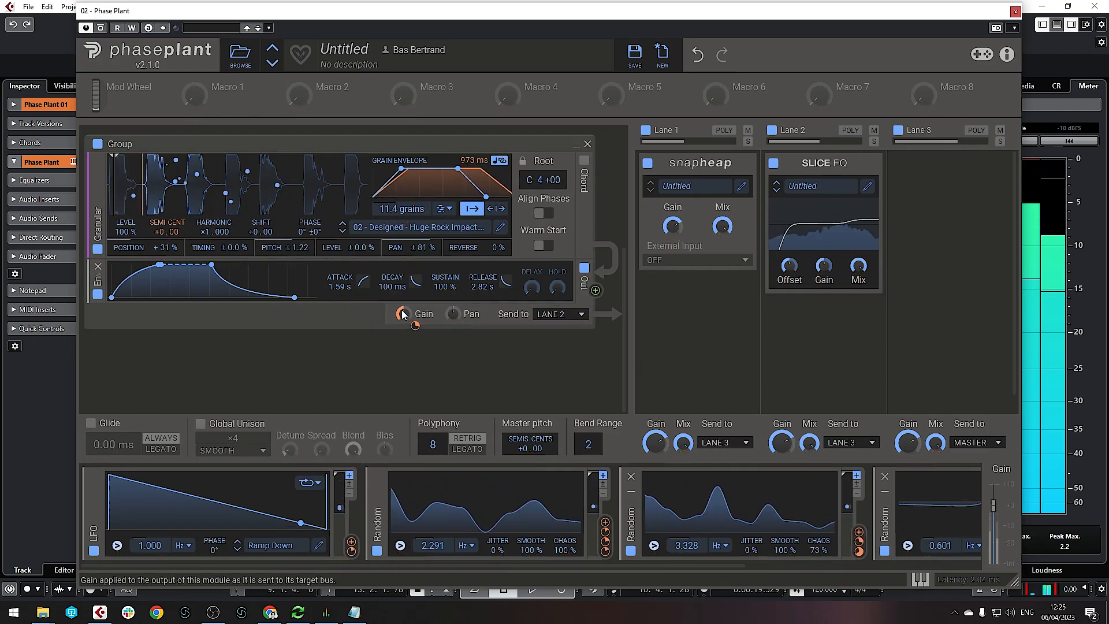
pyautogui.moveTo(403, 317)
pyautogui.mouseDown()
pyautogui.moveTo(403, 307)
pyautogui.moveTo(415, 322)
pyautogui.mouseUp()
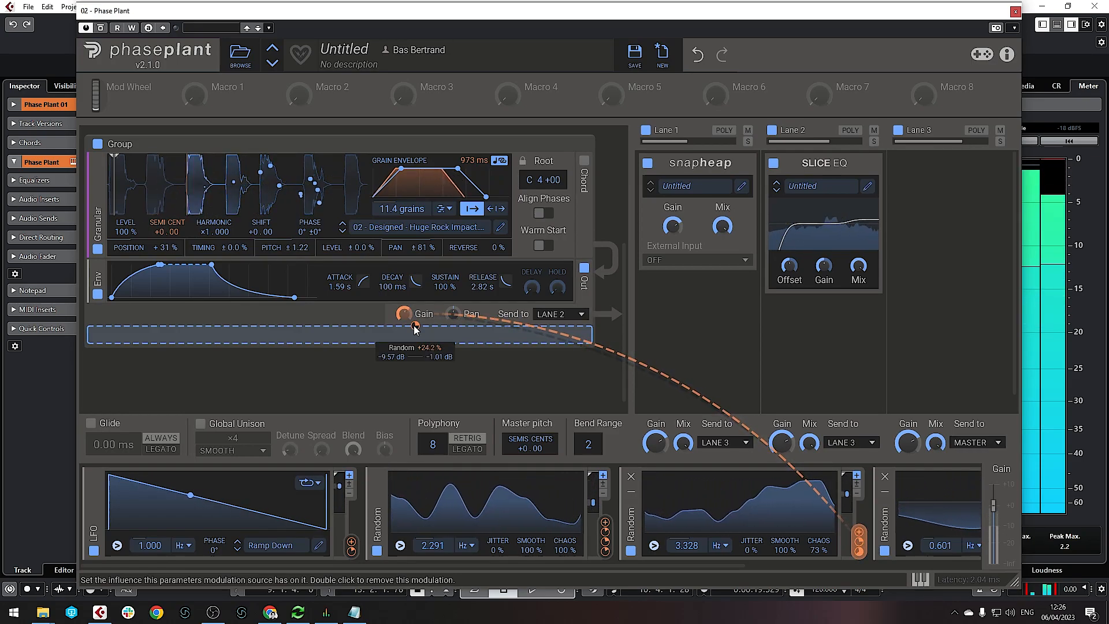
pyautogui.scroll(3, 346, 345)
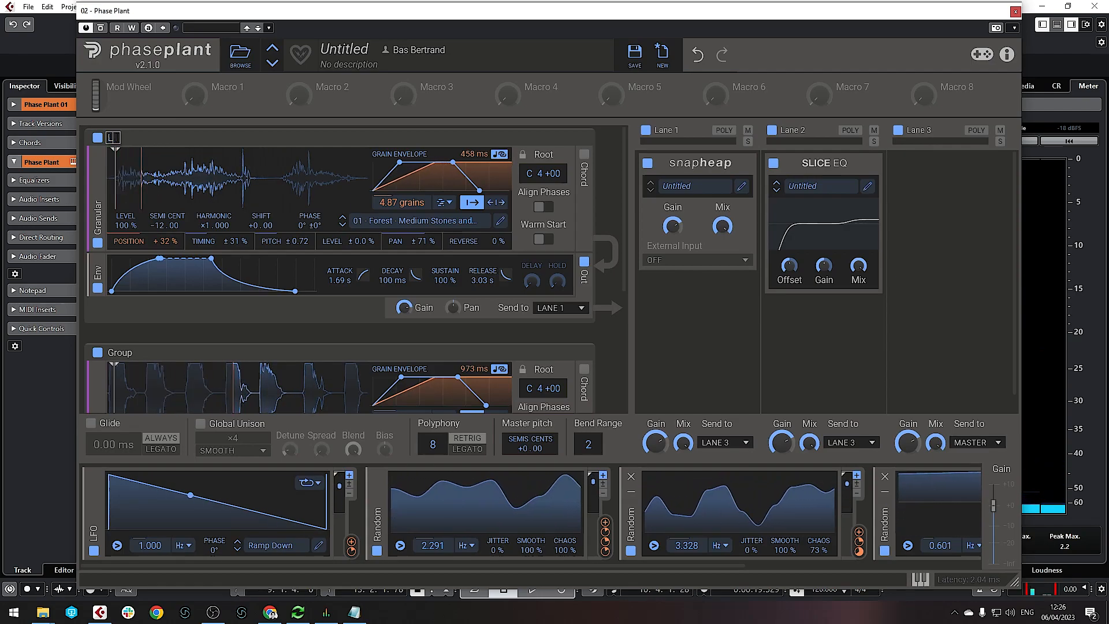
# Rename the top granular group 'Rocks Low' and the group below it 'Rocks High'
pyautogui.press('BackSpace')
pyautogui.write('Rocks L')
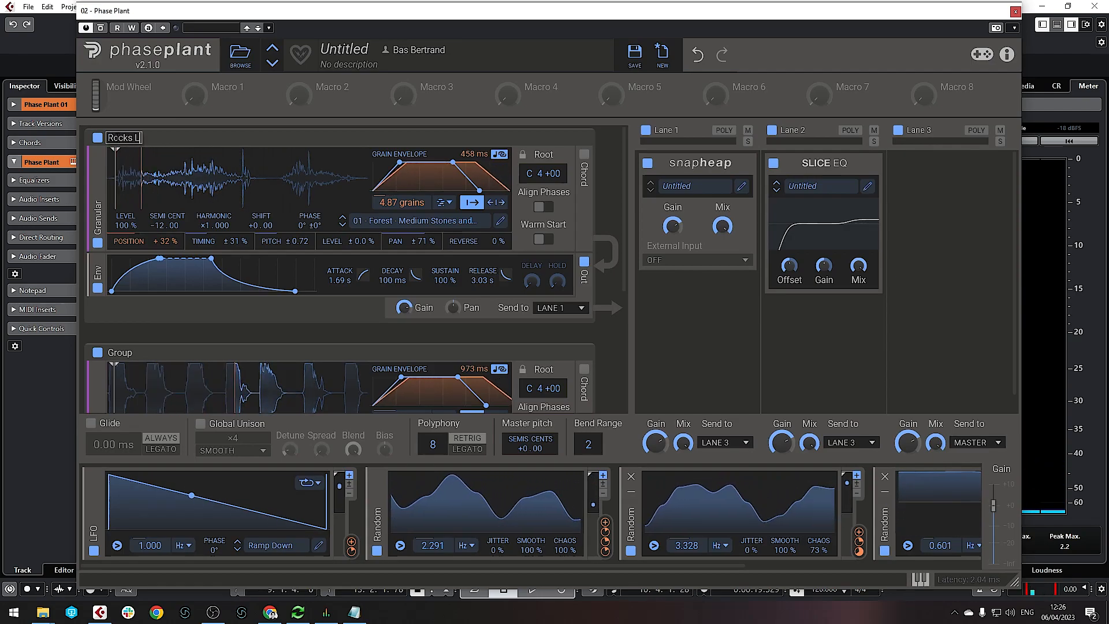
pyautogui.write('ow')
pyautogui.doubleClick(121, 352)
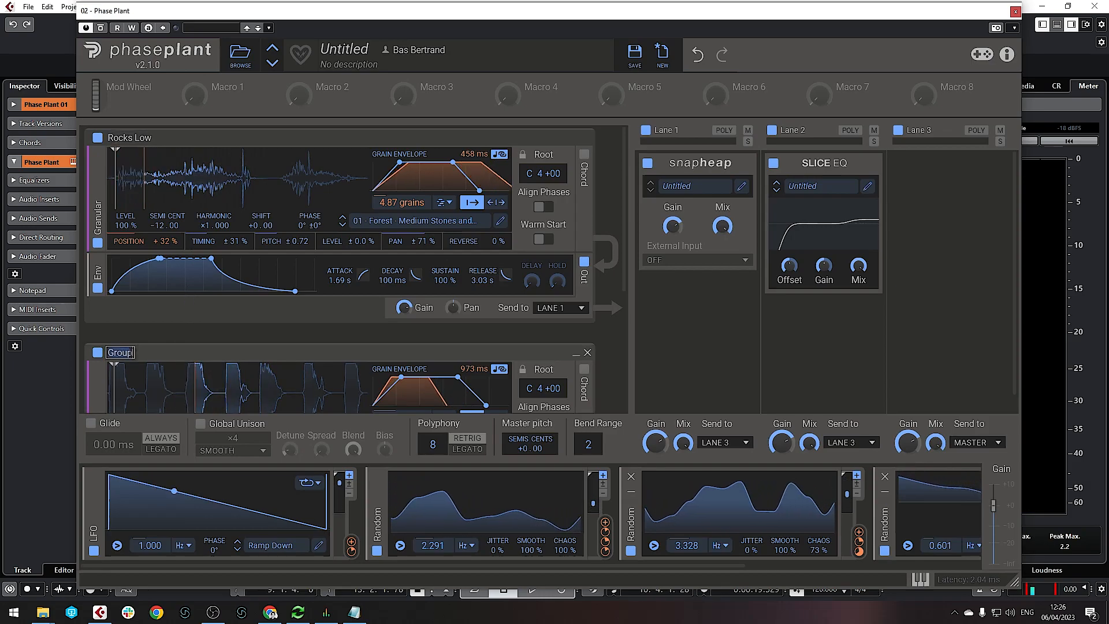
pyautogui.write('Rocks High')
pyautogui.press('Return')
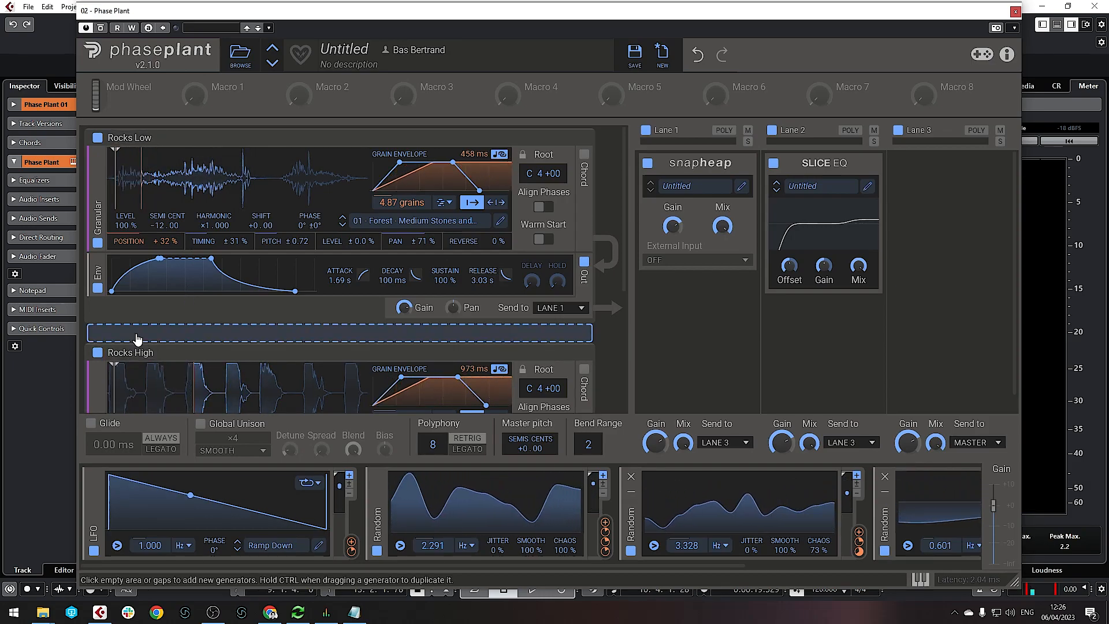
pyautogui.scroll(-2, 292, 315)
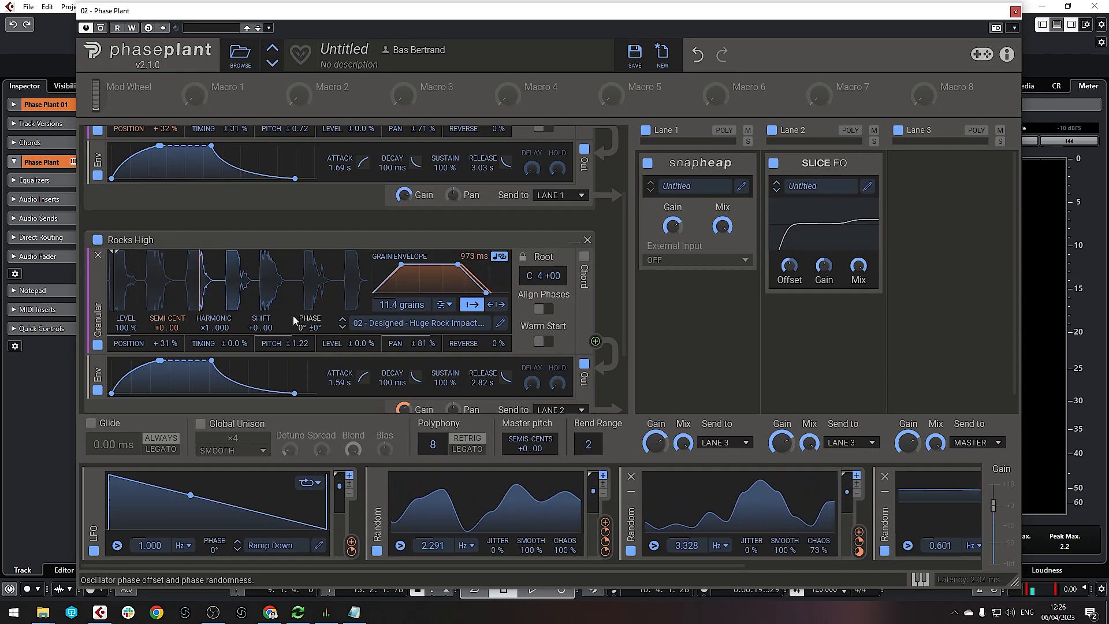
pyautogui.scroll(-2, 292, 315)
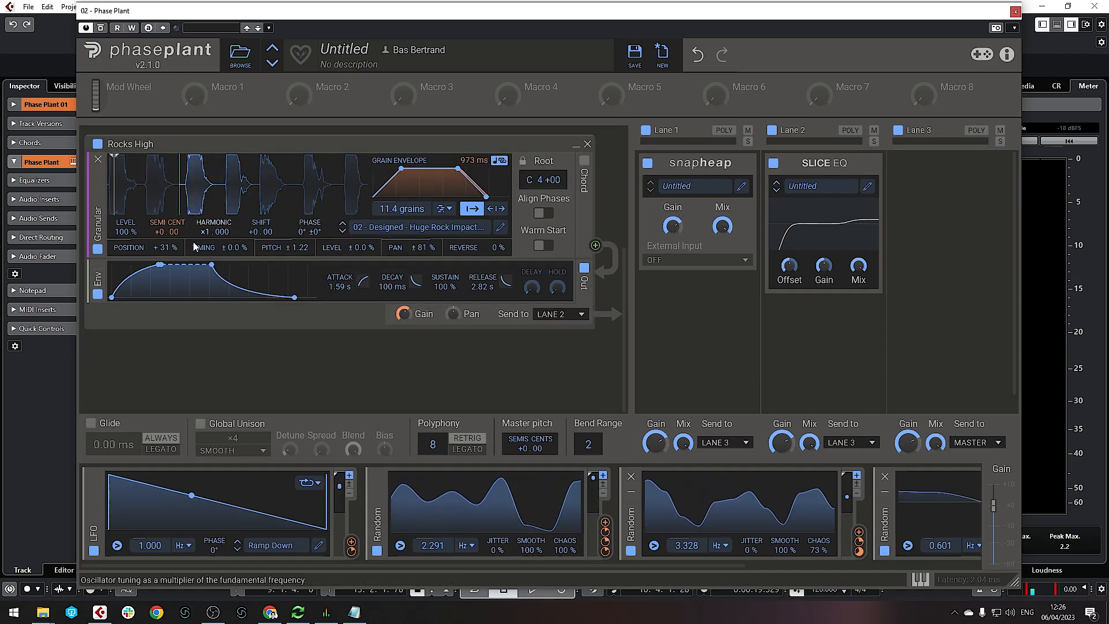
pyautogui.click(1015, 11)
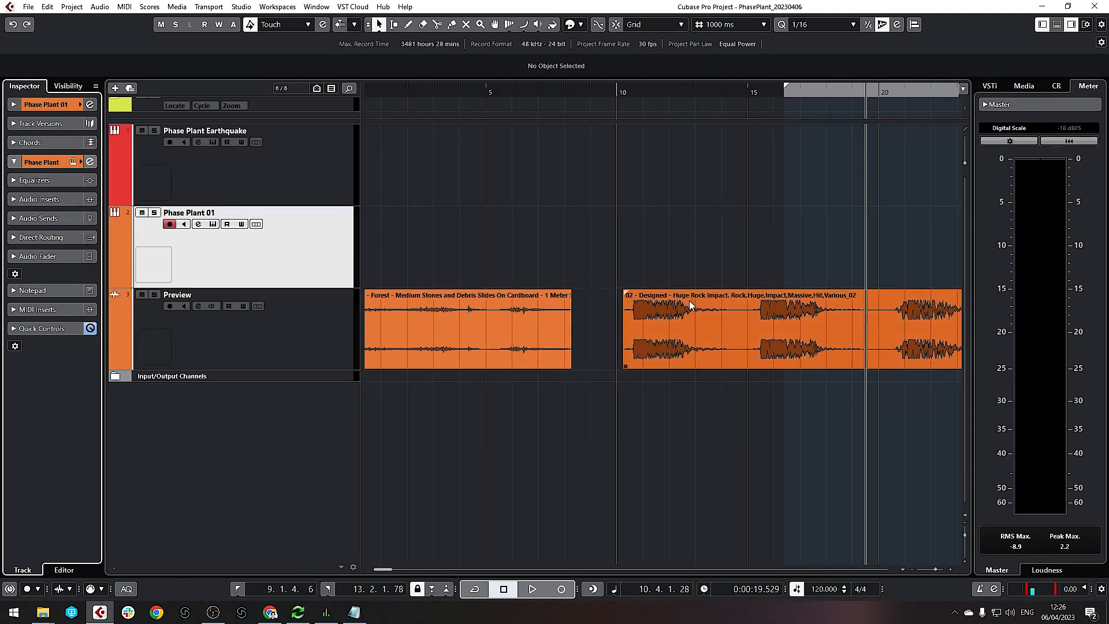
pyautogui.press('g')
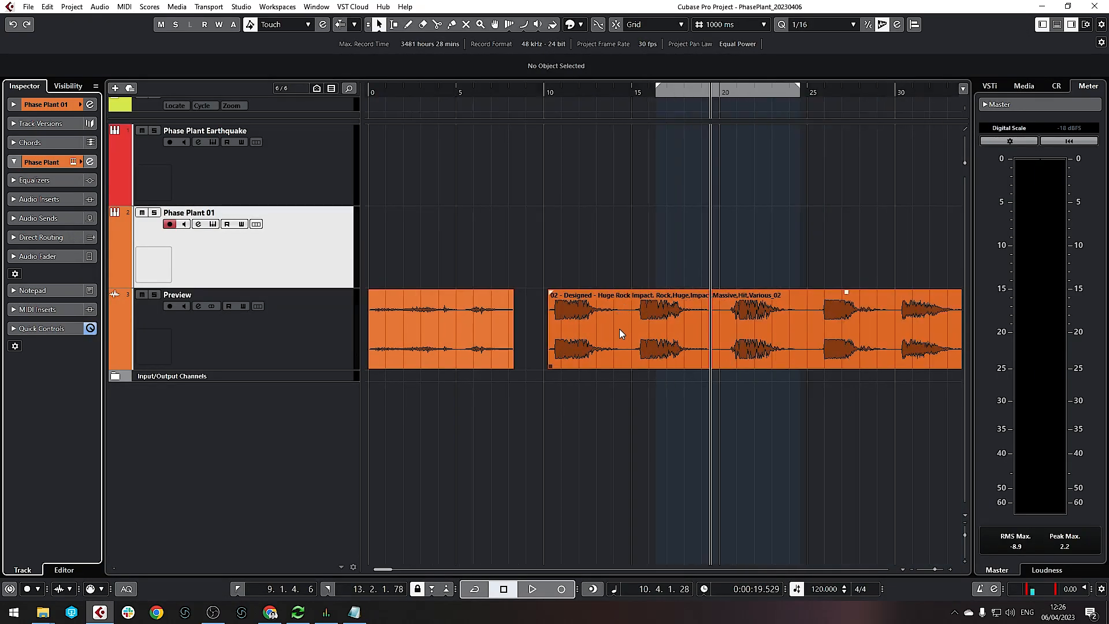
pyautogui.press('g')
pyautogui.click(823, 93)
pyautogui.moveTo(823, 93); pyautogui.dragTo(818, 326)
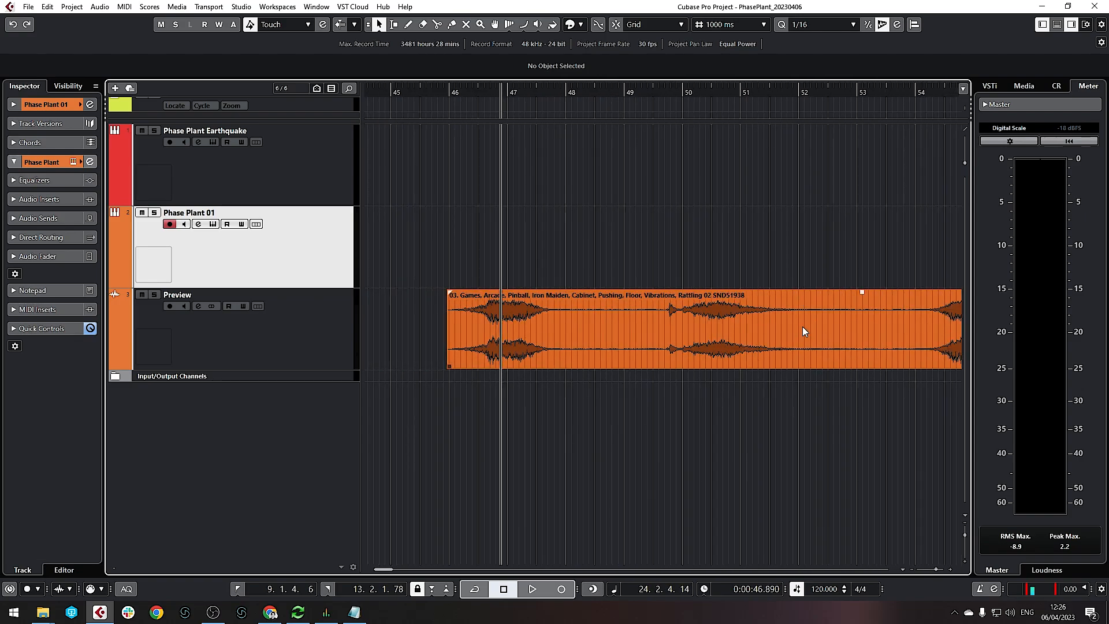
pyautogui.moveTo(489, 94); pyautogui.dragTo(456, 94)
pyautogui.press('space')
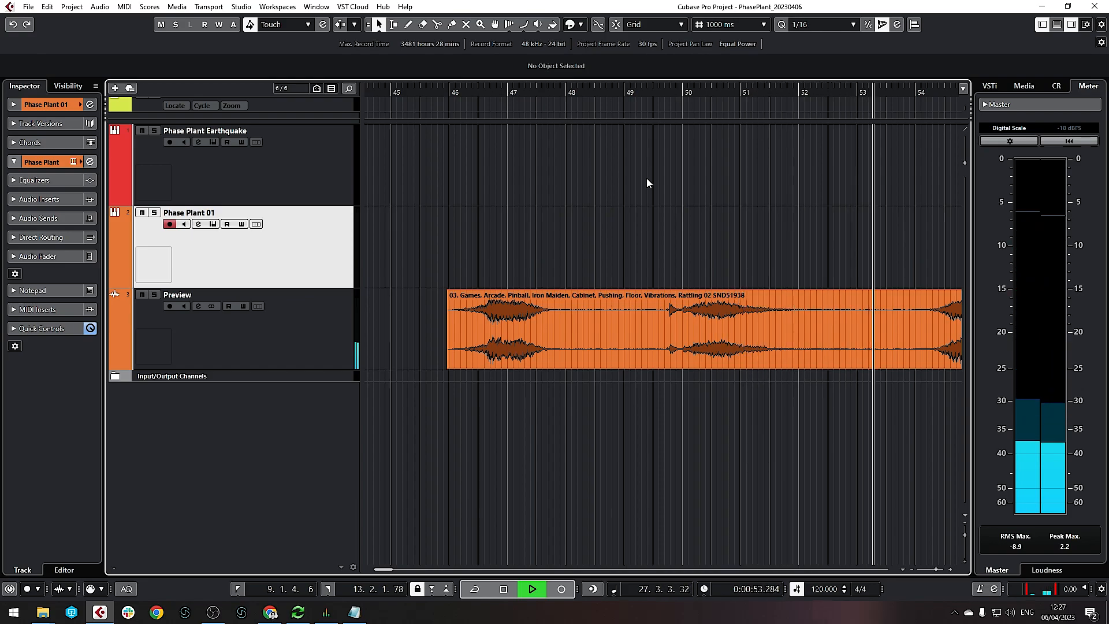
pyautogui.press('space')
pyautogui.click(260, 182)
pyautogui.click(268, 262)
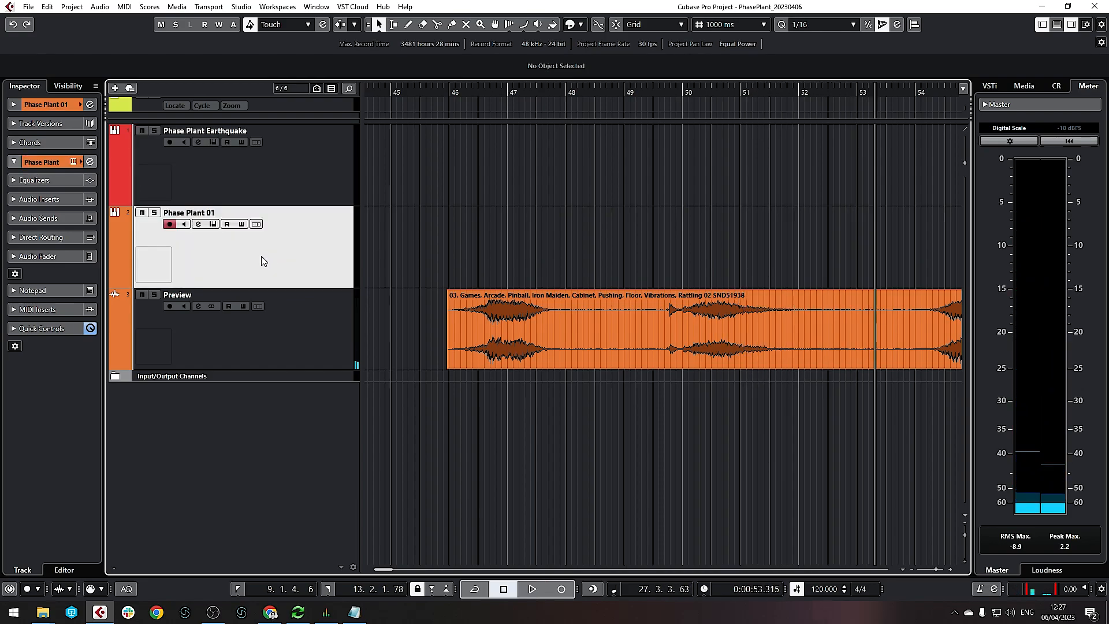
pyautogui.click(213, 224)
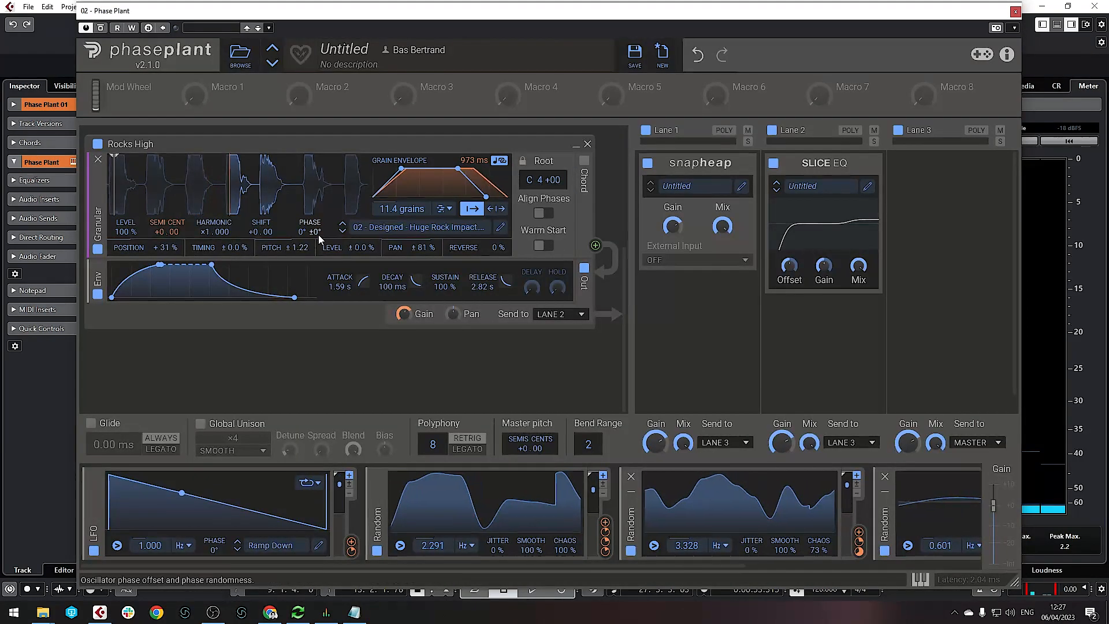
# Switch off and collapse both the Rocks High and Rocks Low groups
pyautogui.click(255, 371)
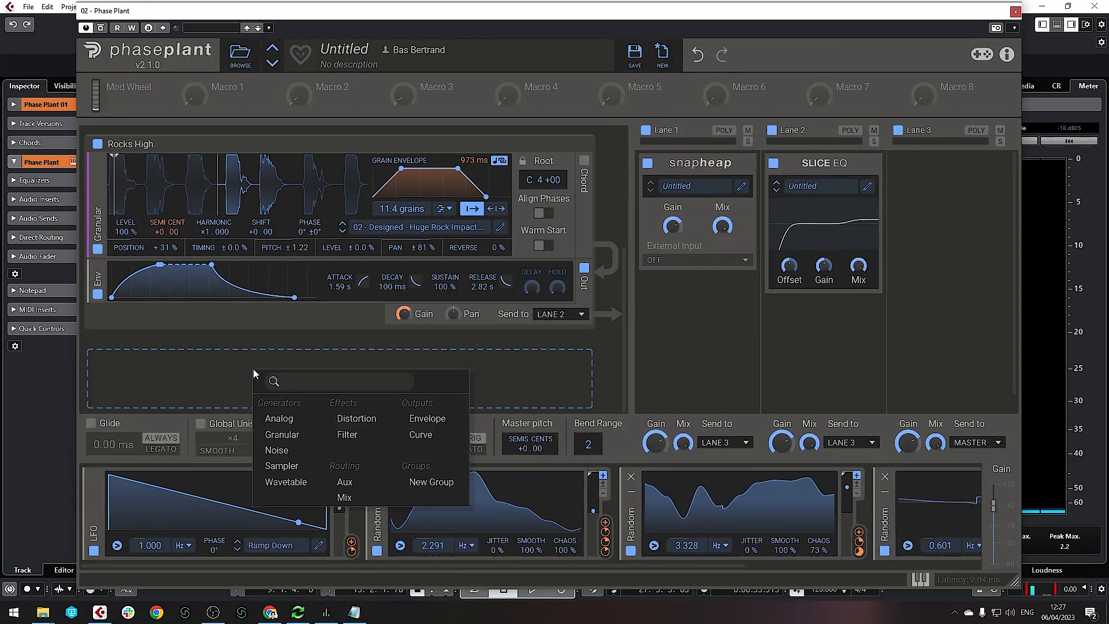
pyautogui.click(294, 438)
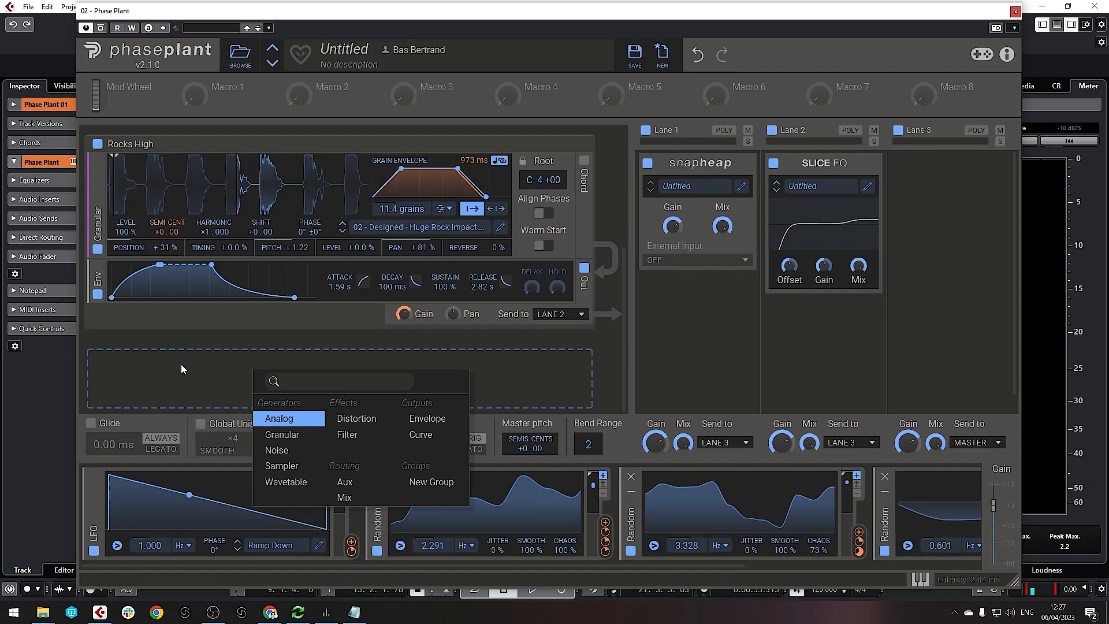
pyautogui.click(98, 294)
pyautogui.scroll(2, 99, 292)
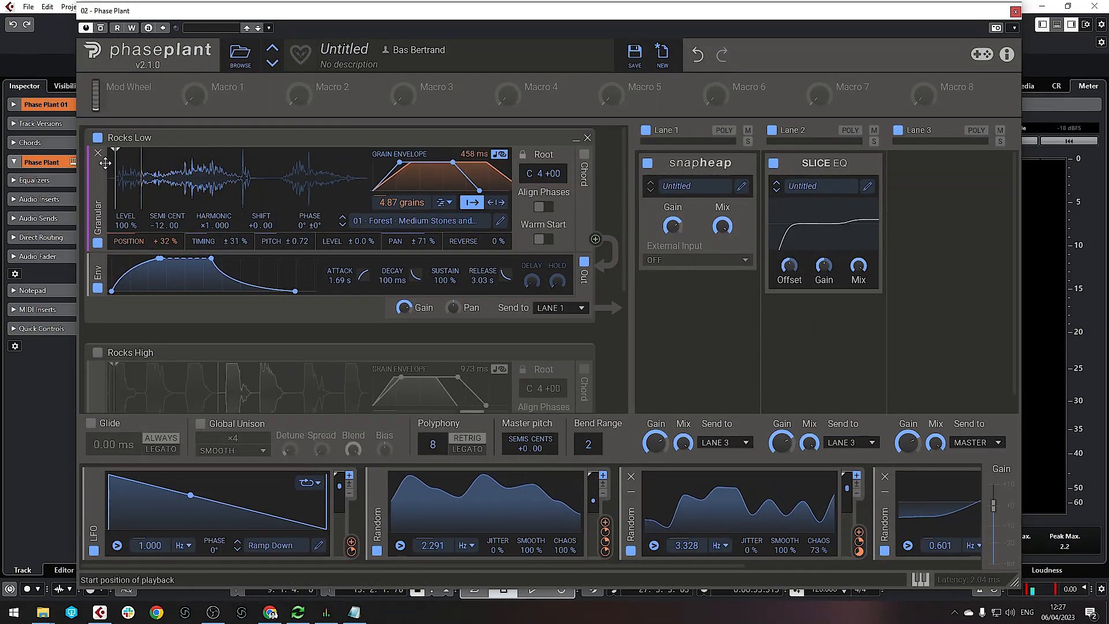
pyautogui.click(97, 139)
pyautogui.click(577, 139)
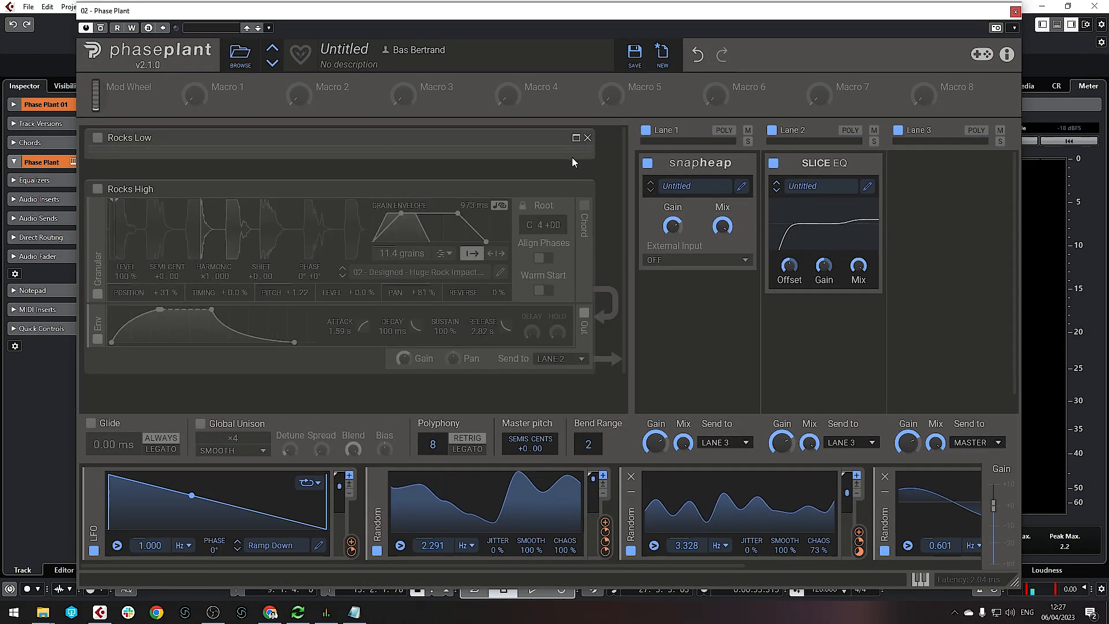
pyautogui.click(576, 190)
# Add a new Granular generator loaded with the Games, Arcade, Pinball user sample
pyautogui.click(366, 250)
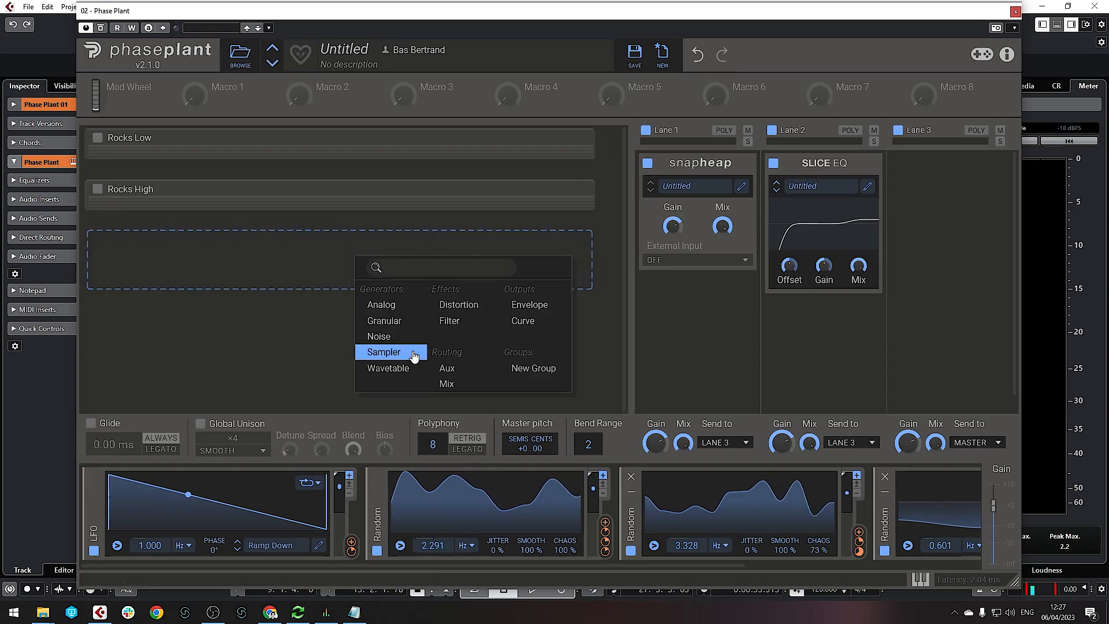
pyautogui.click(384, 321)
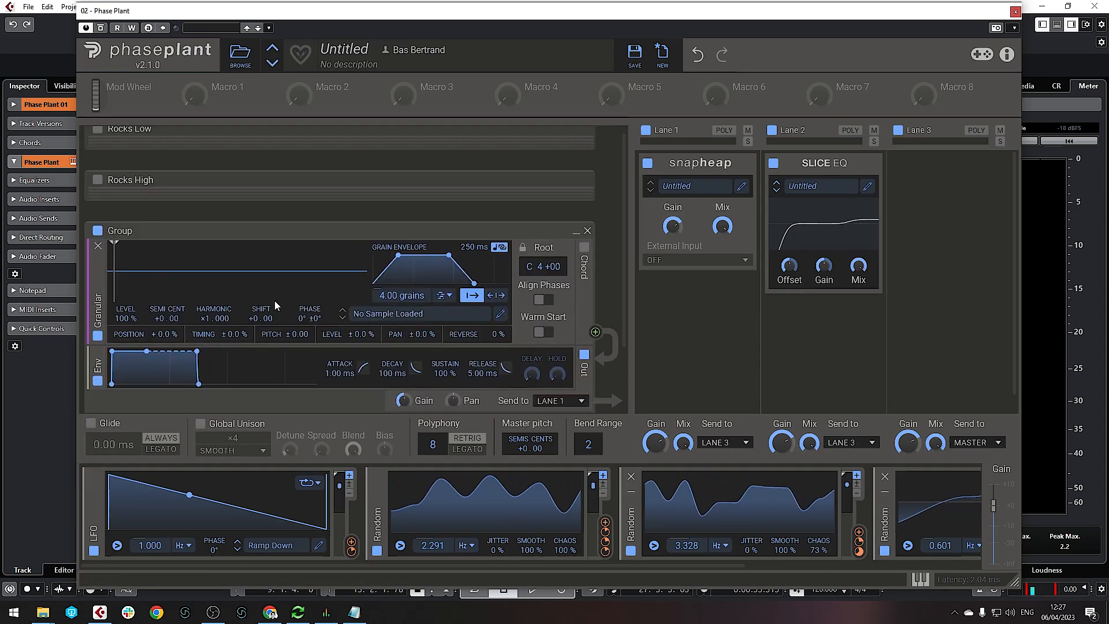
pyautogui.click(414, 317)
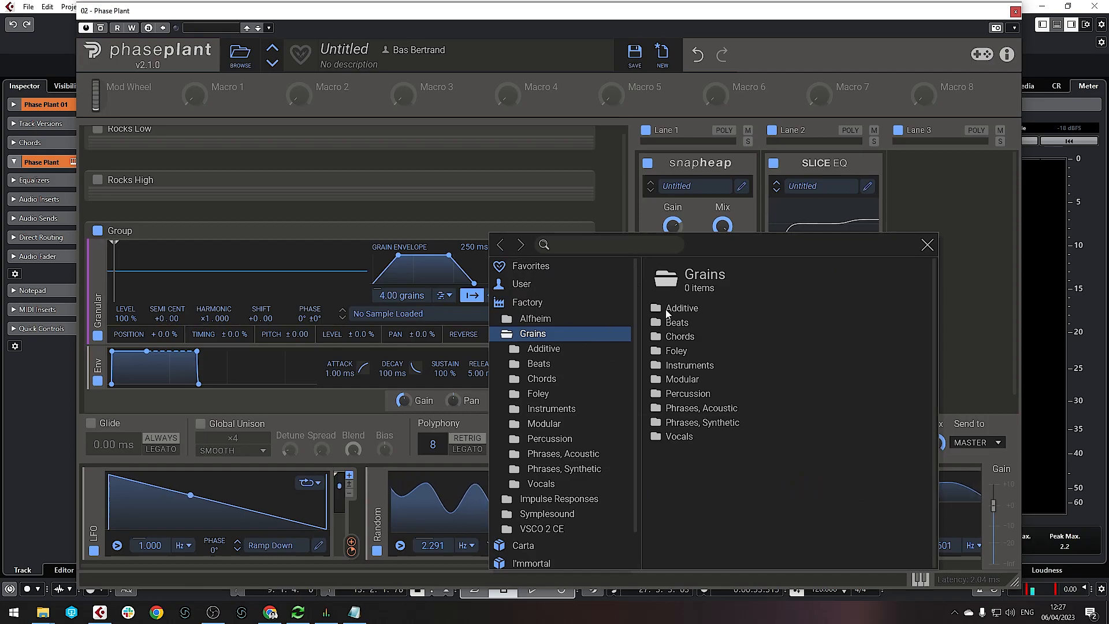
pyautogui.click(521, 284)
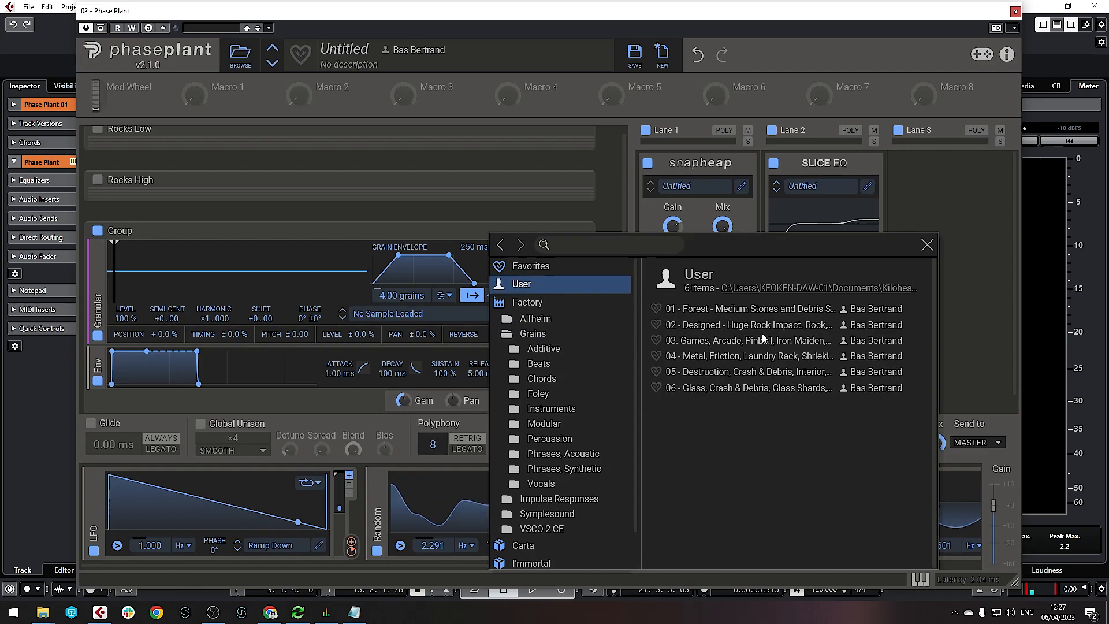
pyautogui.click(732, 340)
pyautogui.click(928, 245)
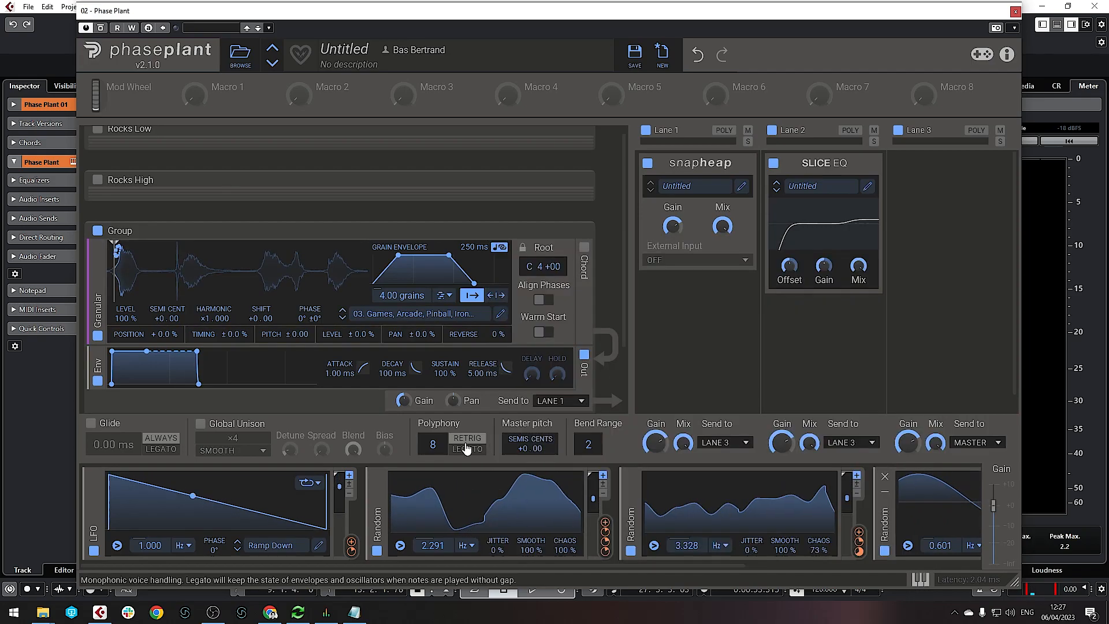
# Collapse two Random modulators and lengthen the envelope release to about 3.01 s
pyautogui.click(377, 494)
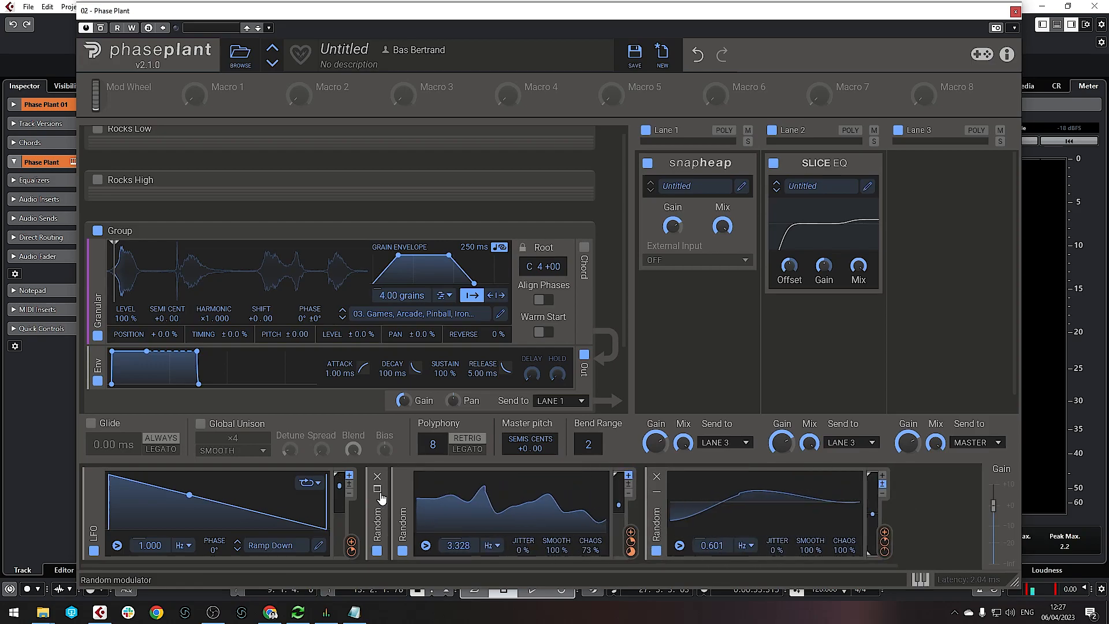
pyautogui.click(403, 494)
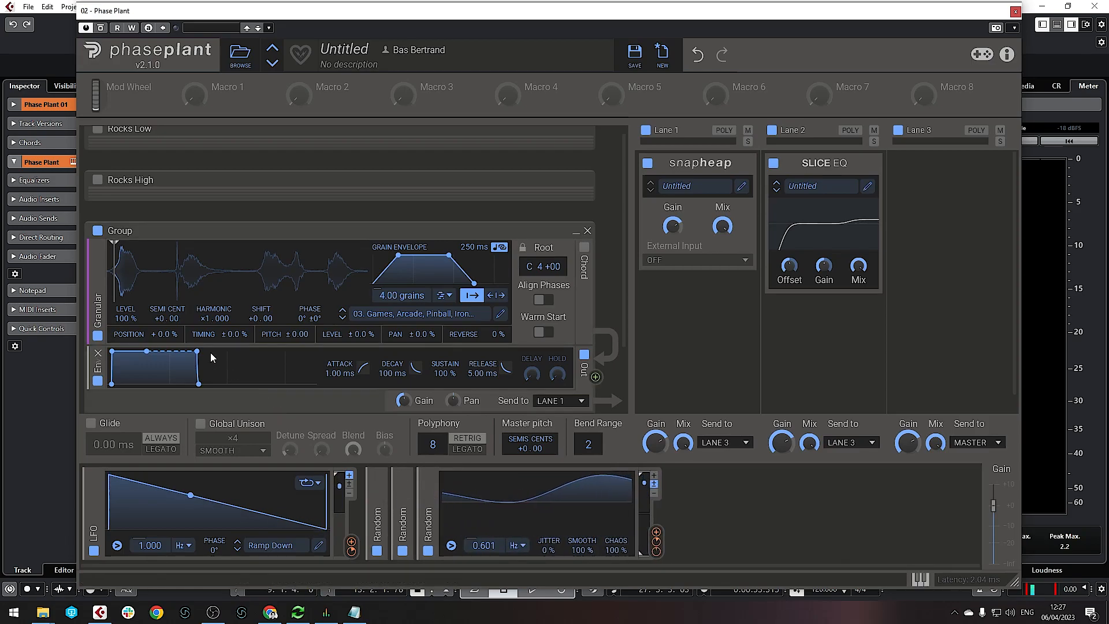
pyautogui.scroll(-2, 192, 327)
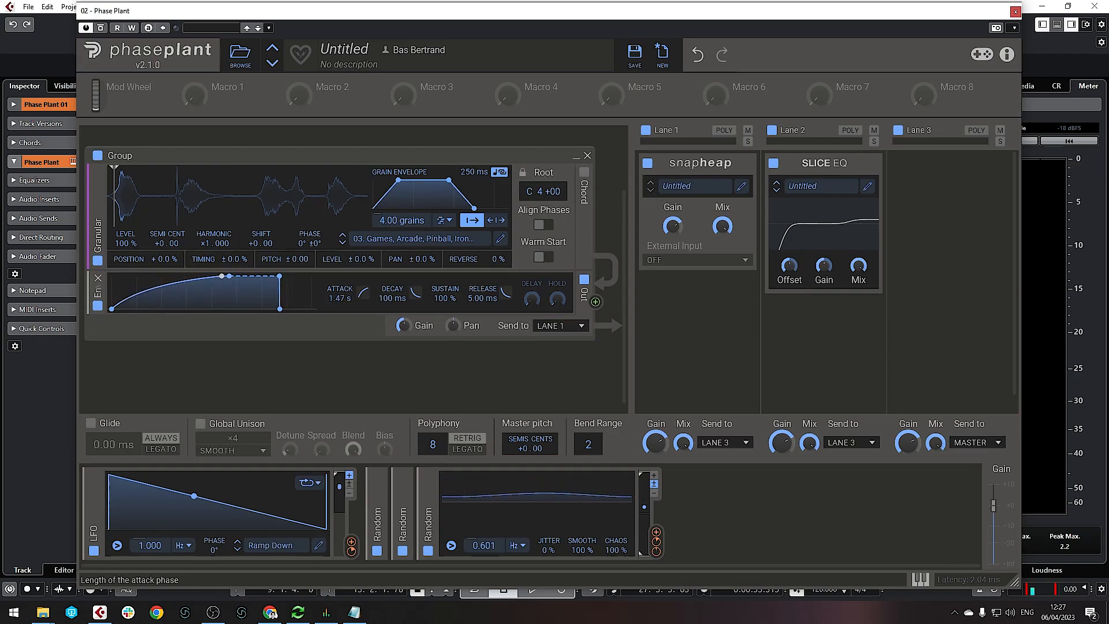
pyautogui.moveTo(492, 309); pyautogui.dragTo(492, 262)
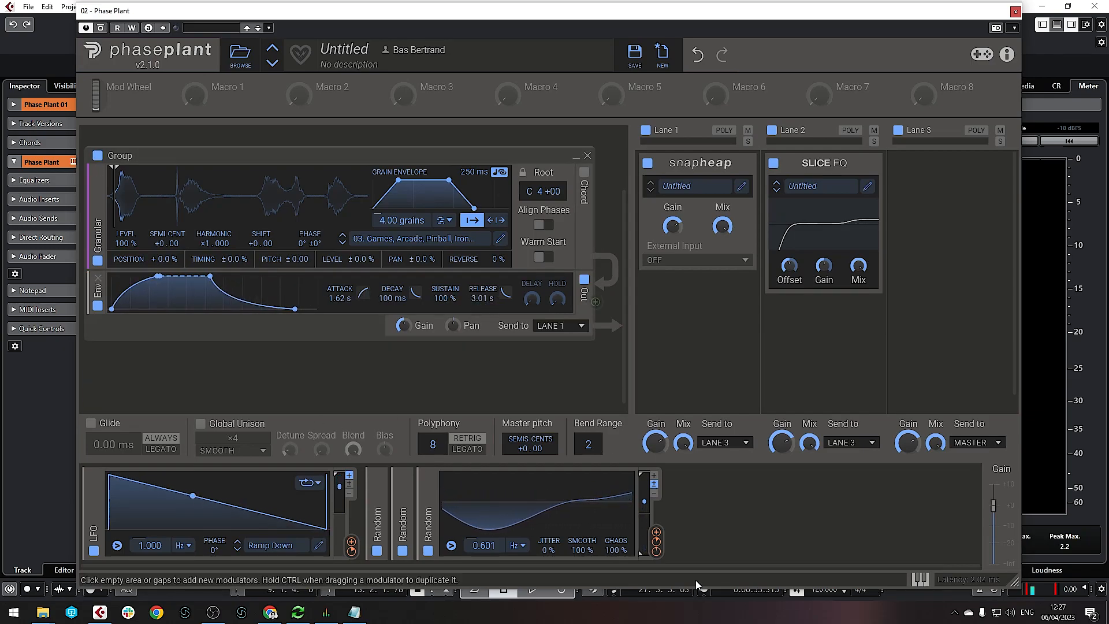
# Add a unipolar Random modulator, slow it to 0.473 Hz, and route it to grain position
pyautogui.click(696, 506)
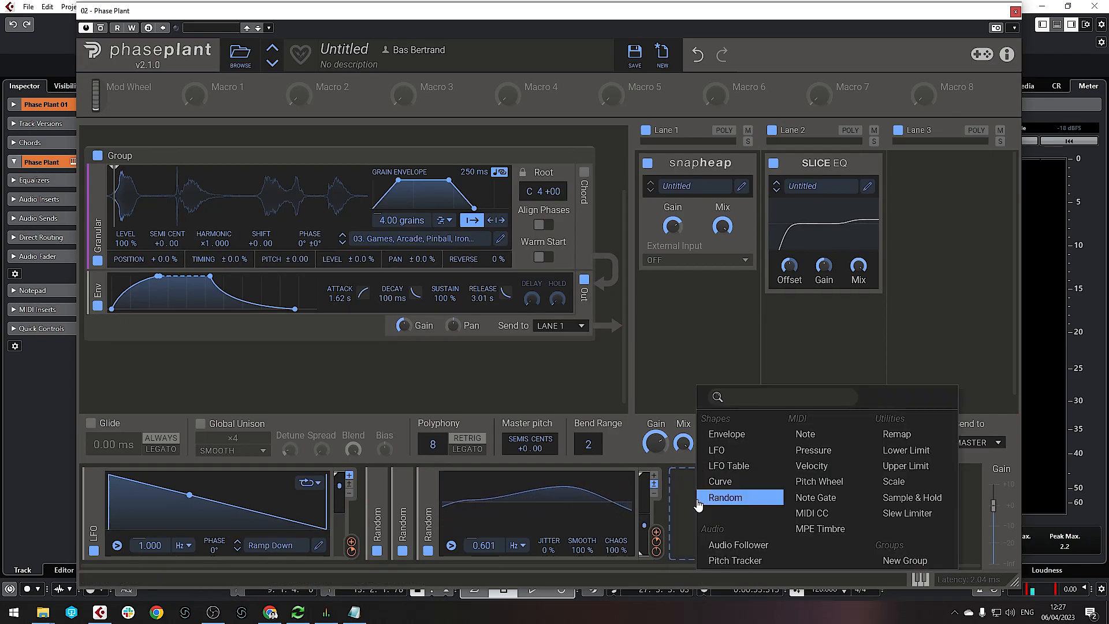
pyautogui.click(716, 503)
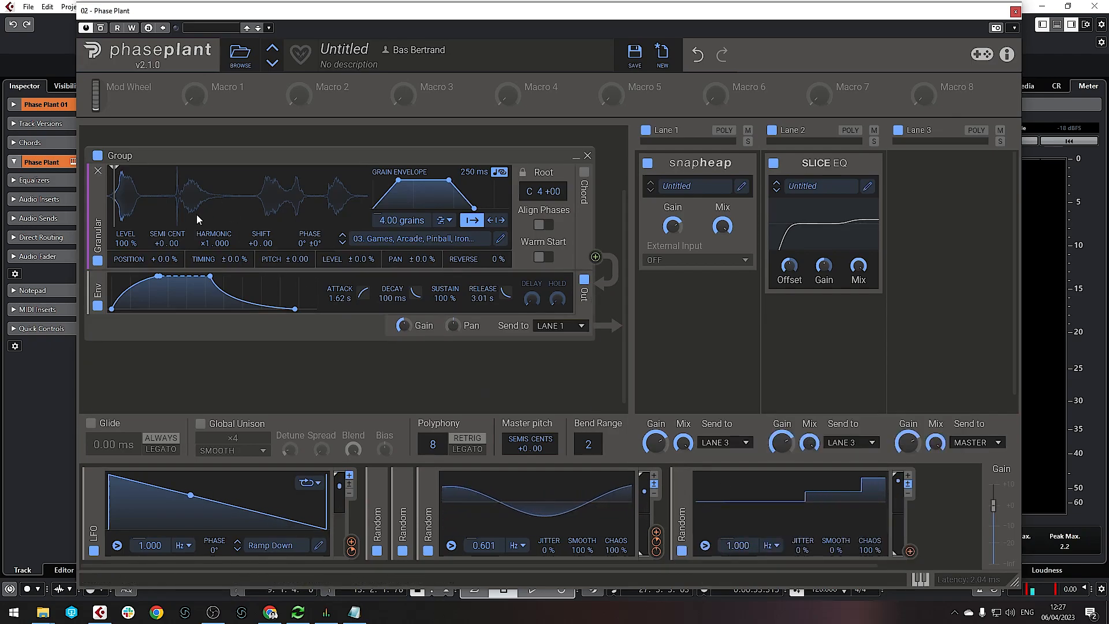
pyautogui.click(909, 476)
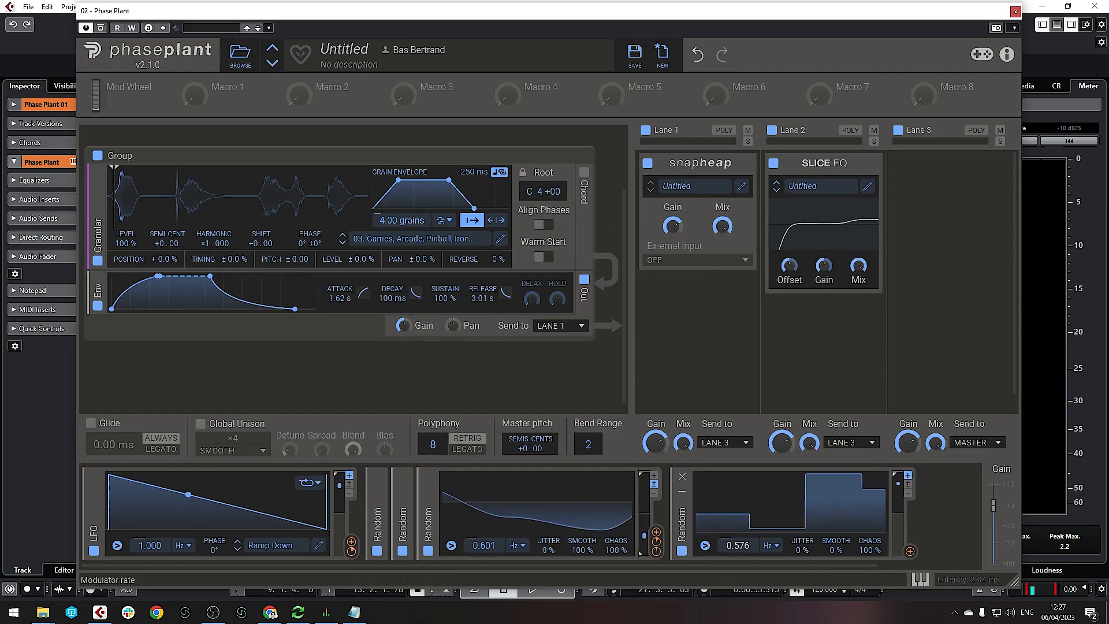
pyautogui.moveTo(737, 546); pyautogui.dragTo(738, 555)
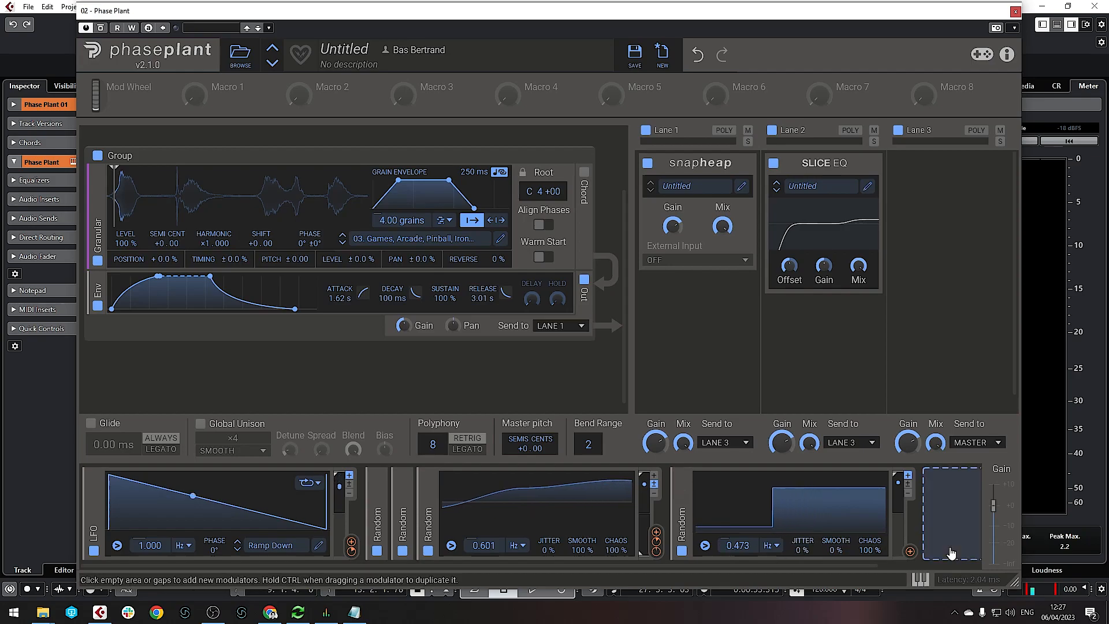
pyautogui.moveTo(910, 553)
pyautogui.mouseDown()
pyautogui.moveTo(101, 186)
pyautogui.moveTo(109, 195)
pyautogui.moveTo(108, 167)
pyautogui.mouseUp()
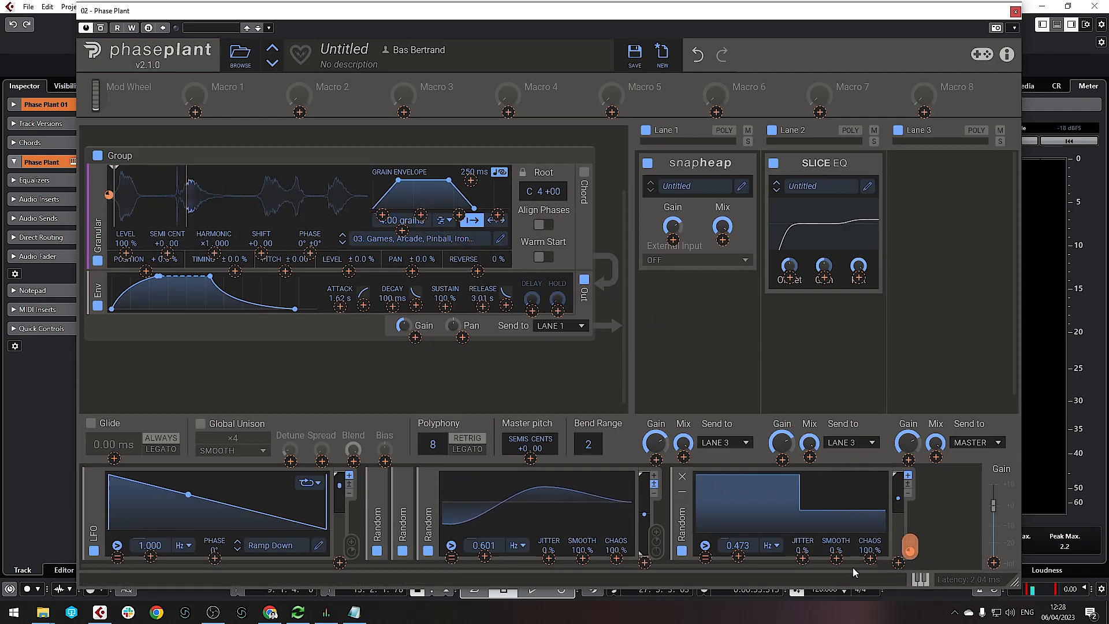
pyautogui.click(925, 508)
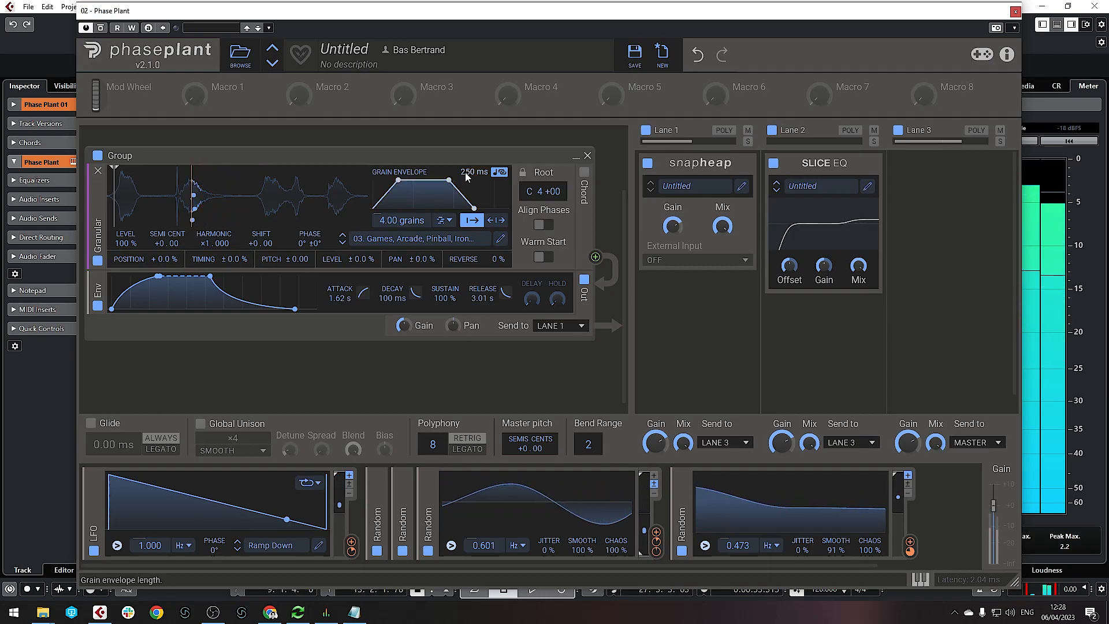
# Lengthen grain envelopes to 1.03 s, raise grains to 6.30, and randomise position by +48 %
pyautogui.moveTo(466, 173); pyautogui.dragTo(466, 124)
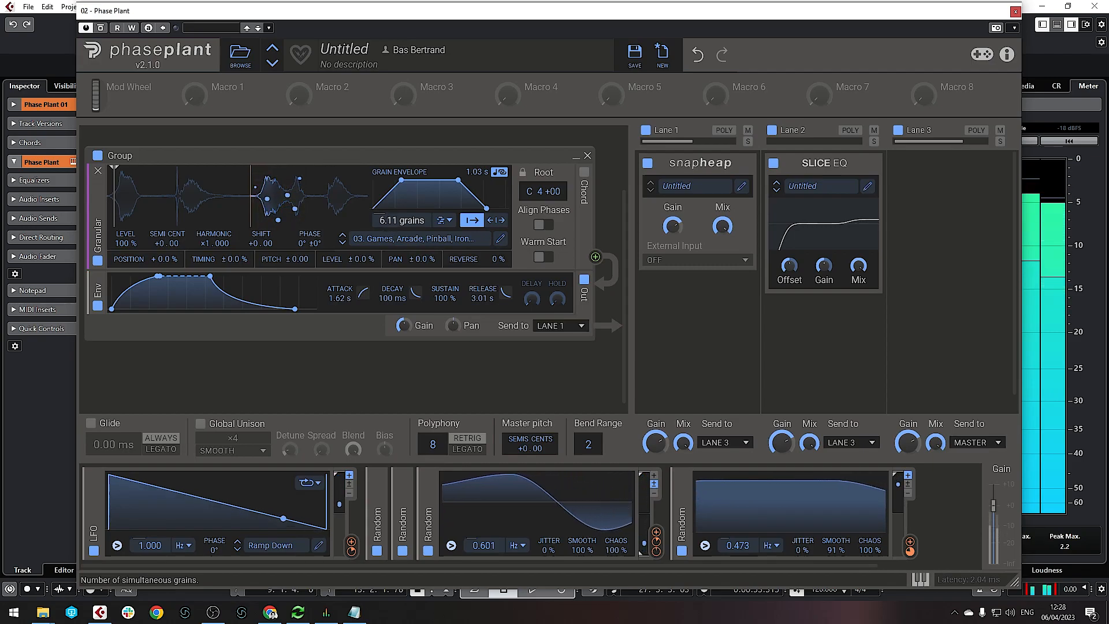
pyautogui.moveTo(402, 220); pyautogui.dragTo(402, 218)
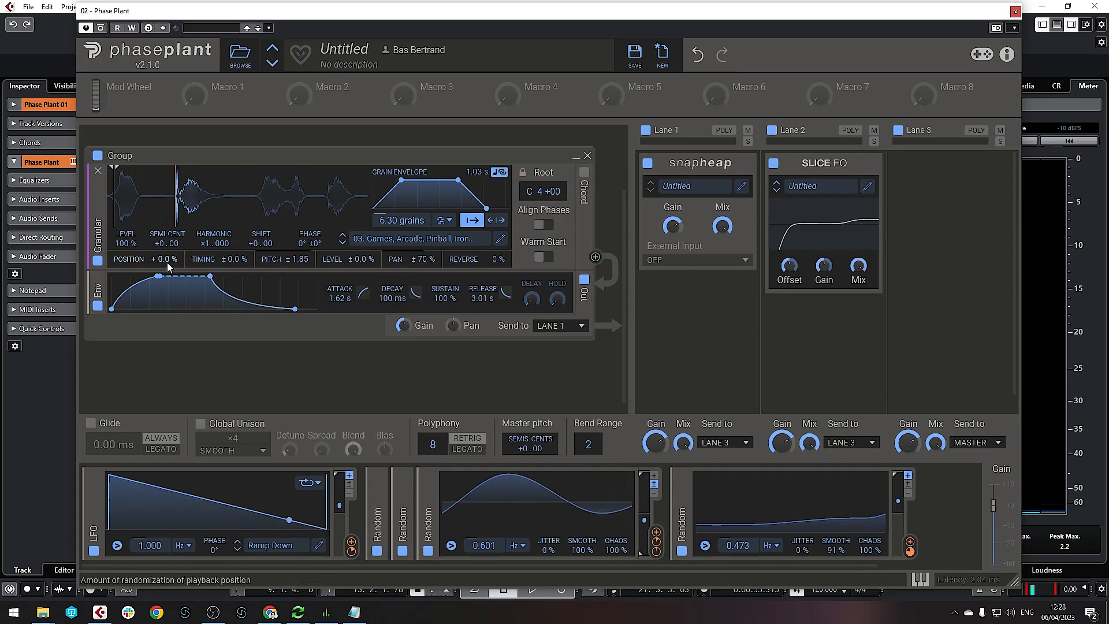
pyautogui.moveTo(165, 259); pyautogui.dragTo(164, 242)
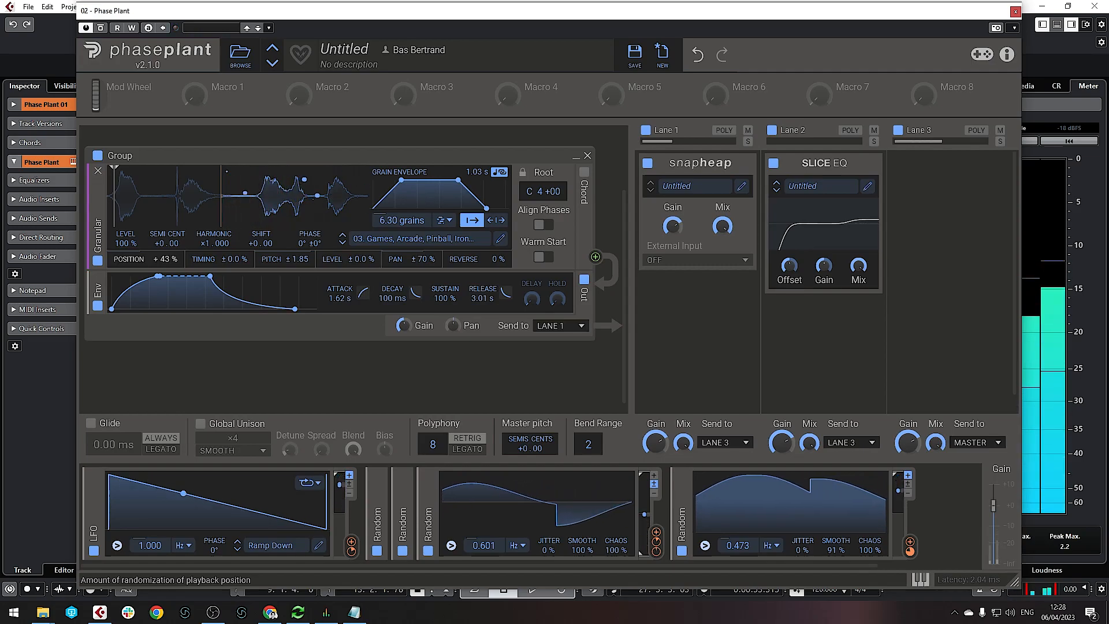
pyautogui.moveTo(164, 259); pyautogui.dragTo(165, 256)
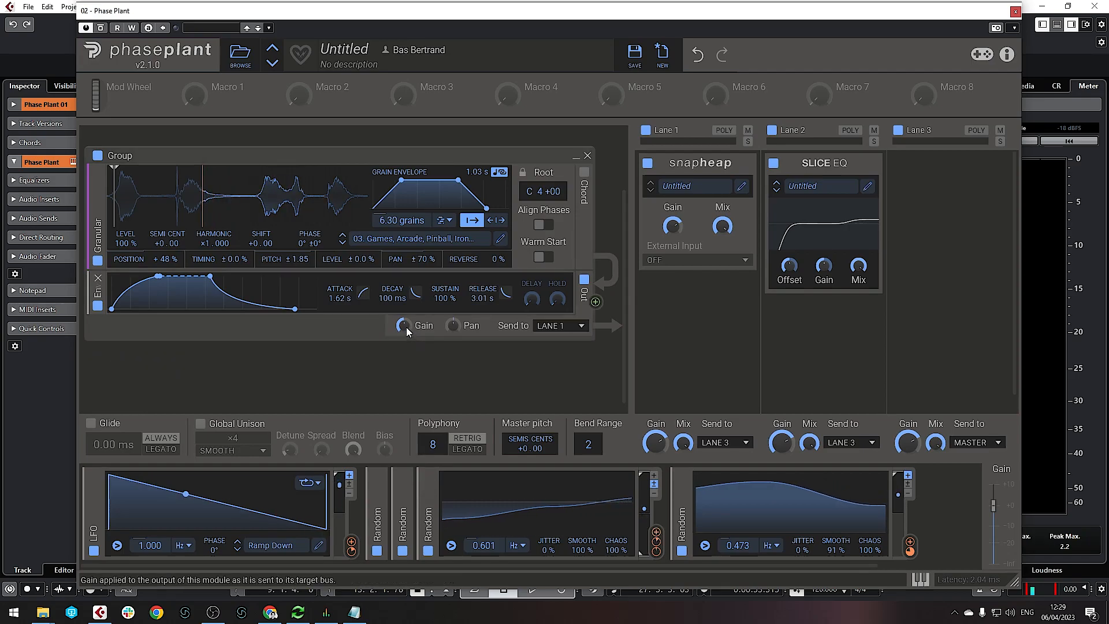
# Route the middle Random modulator to the pinball layer's gain and send its output to LANE 3
pyautogui.moveTo(656, 533); pyautogui.dragTo(414, 314)
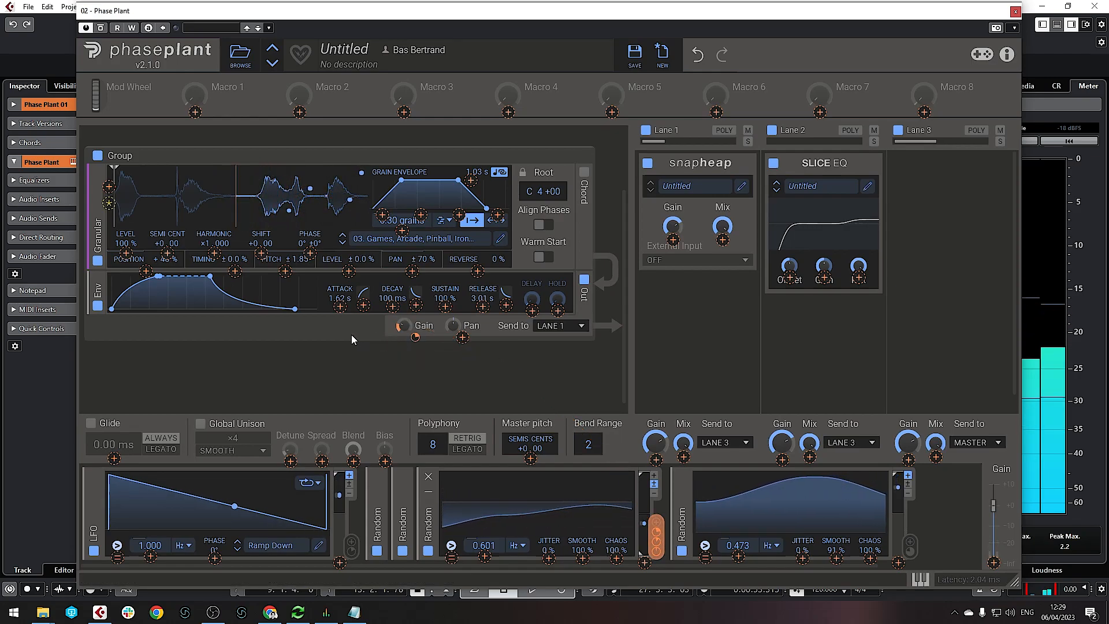
pyautogui.click(576, 326)
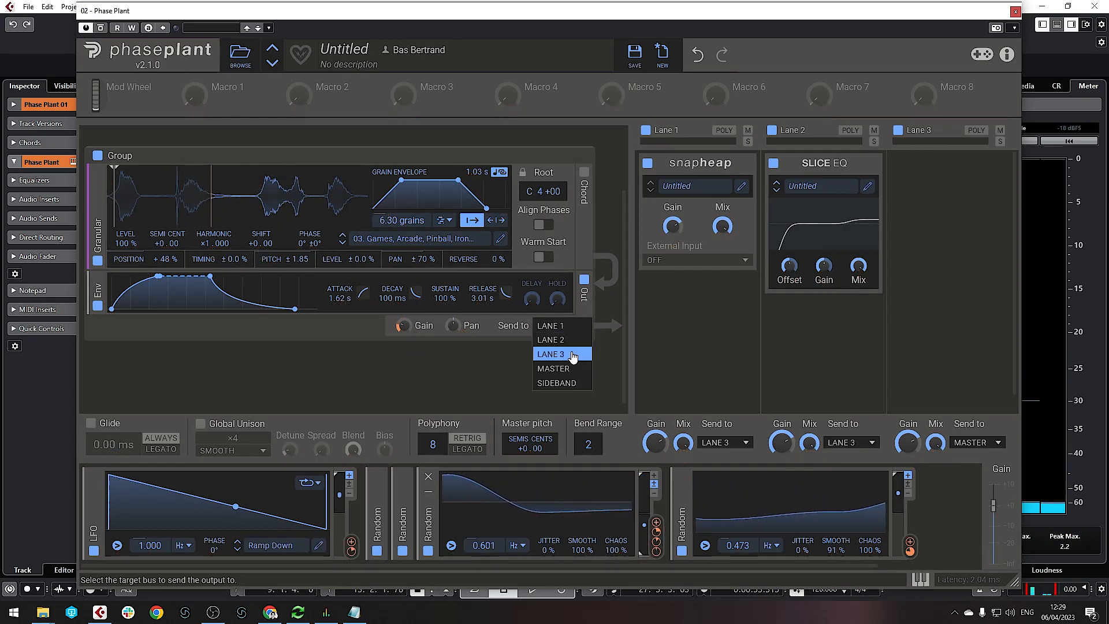
pyautogui.click(568, 354)
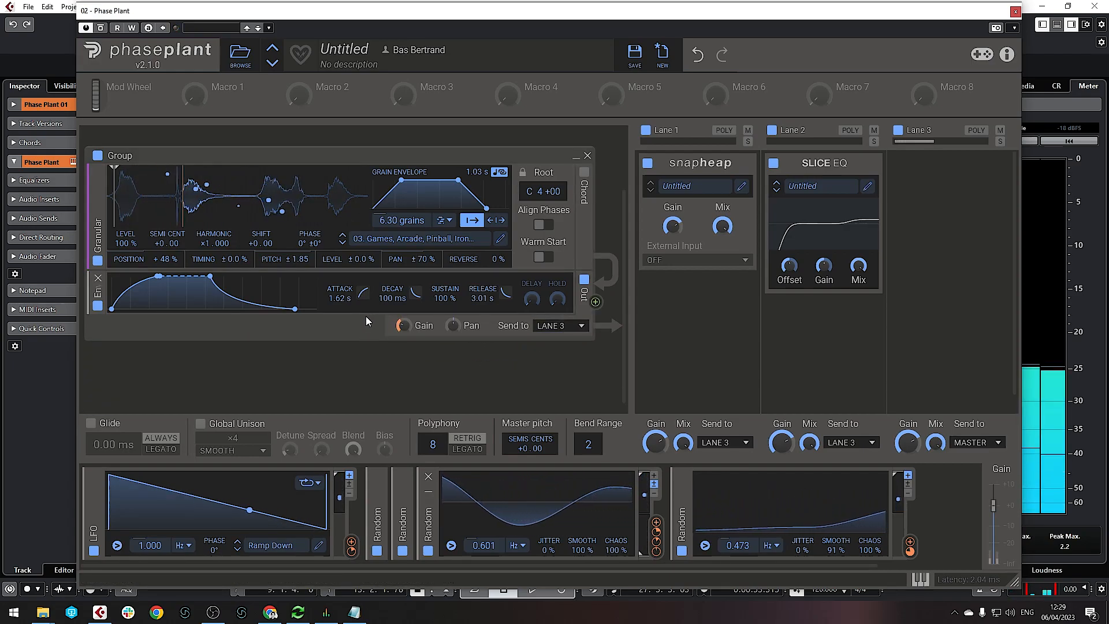
pyautogui.scroll(3, 199, 217)
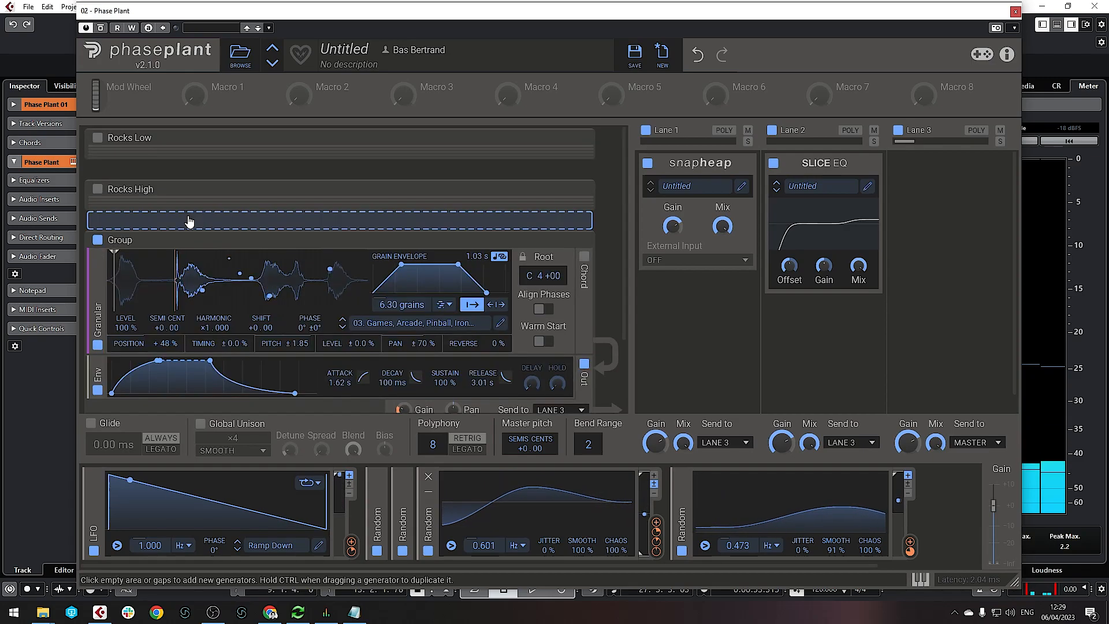
# Re-enable the Rocks High and Rocks Low groups
pyautogui.click(96, 191)
pyautogui.click(97, 139)
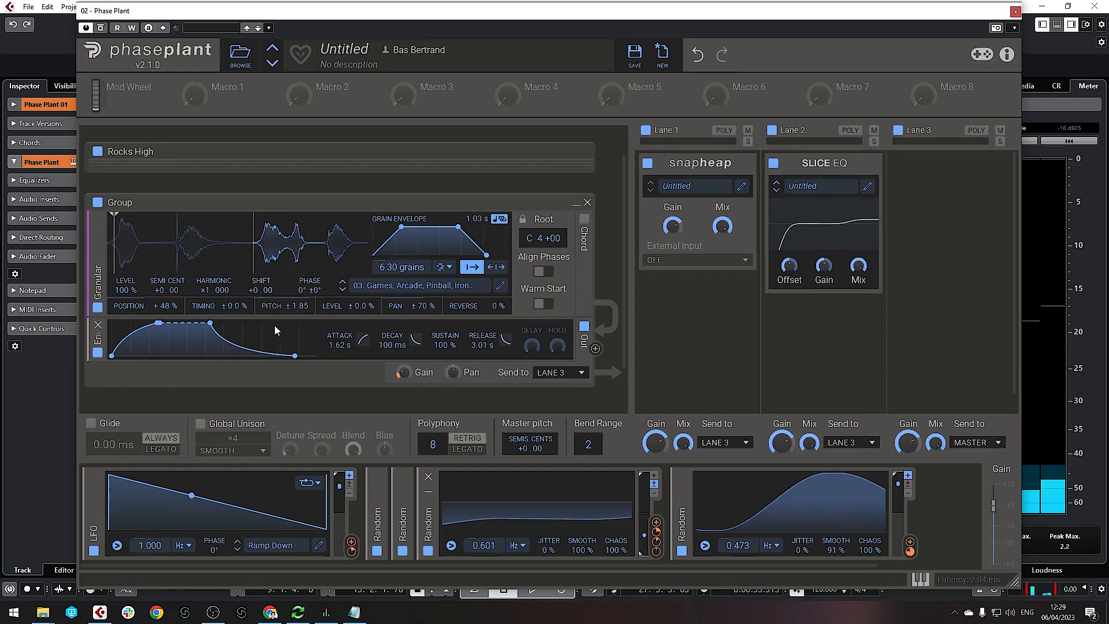
pyautogui.scroll(-1, 268, 331)
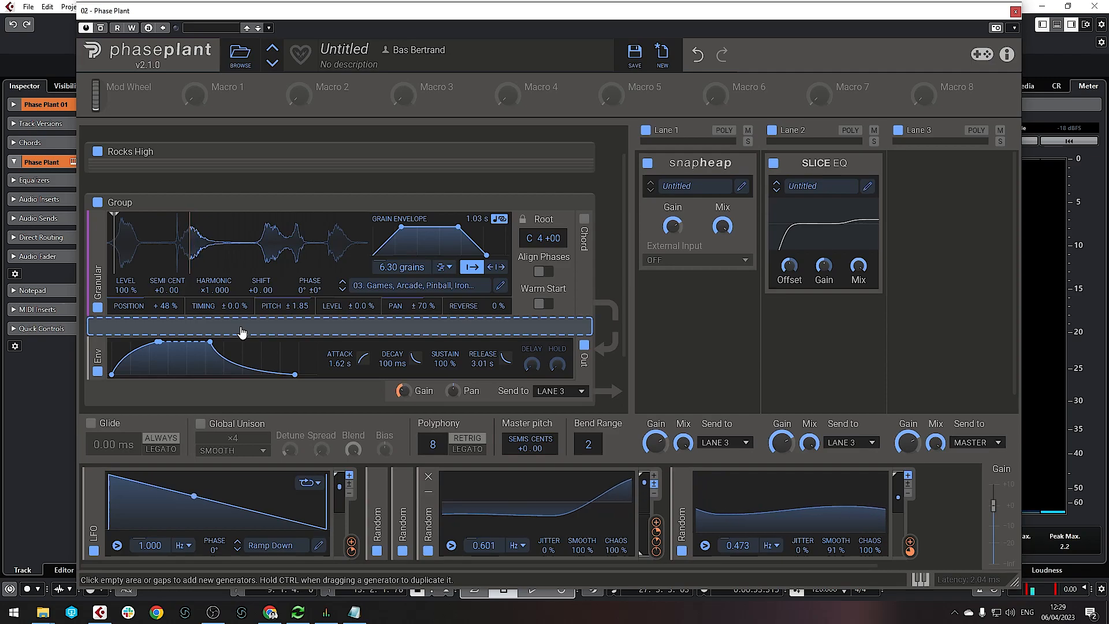
# Insert a Saturate distortion below the granular generator with lowered drive and 89 % mix
pyautogui.click(242, 332)
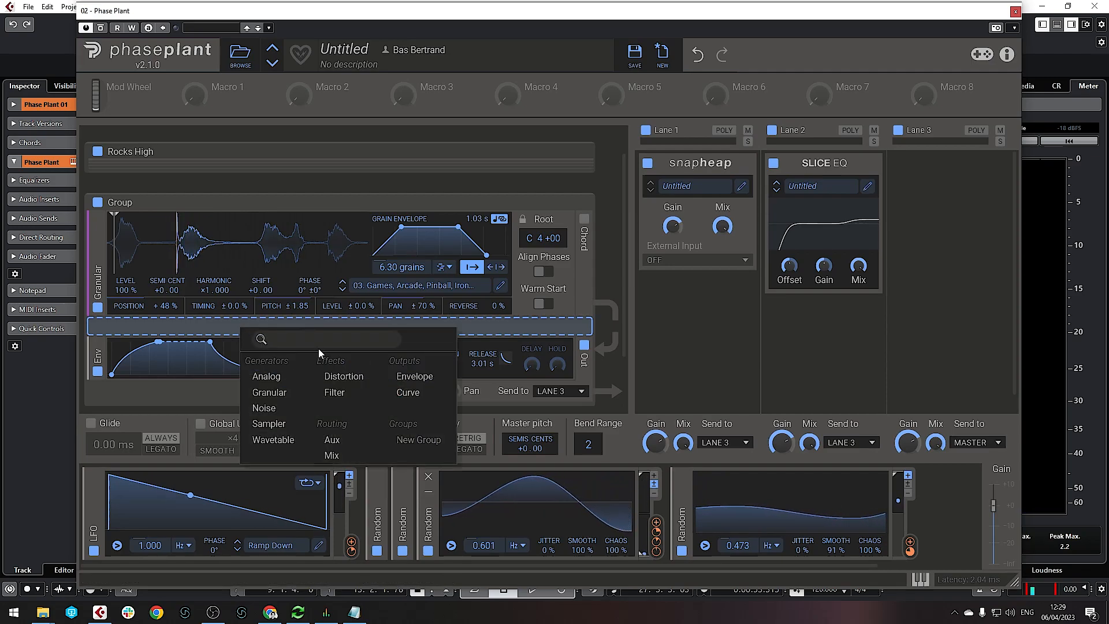
pyautogui.click(345, 376)
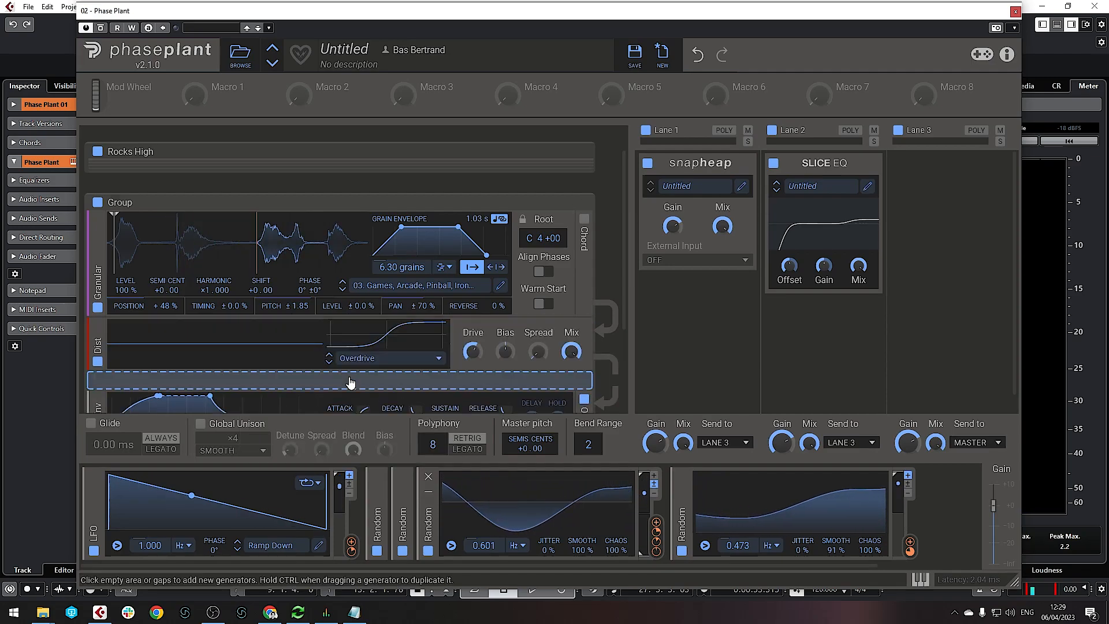
pyautogui.scroll(-2, 279, 293)
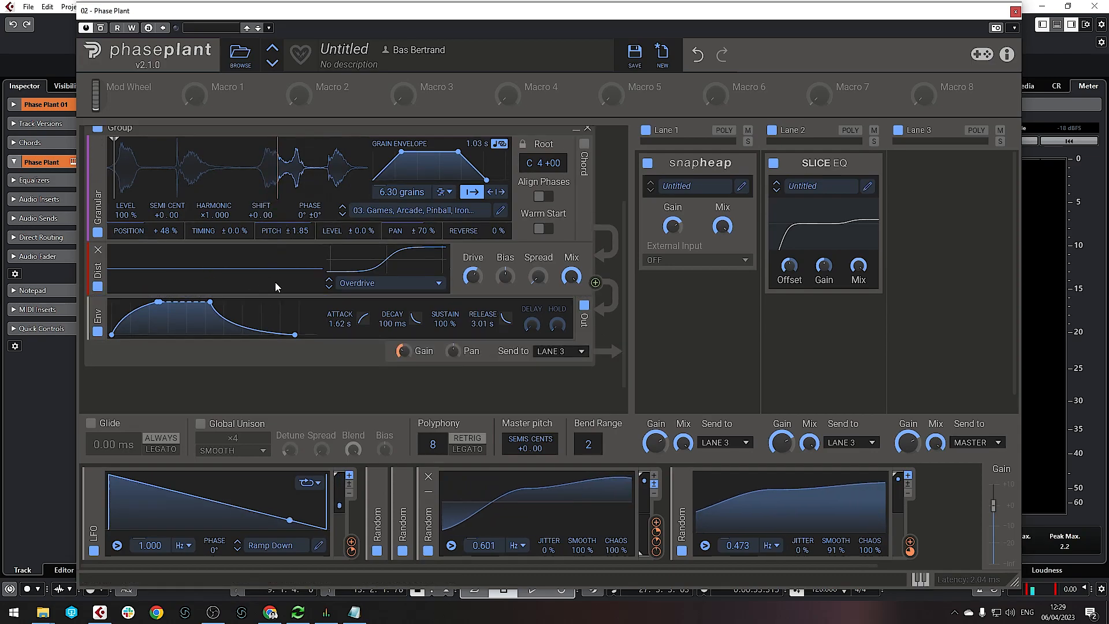
pyautogui.click(418, 292)
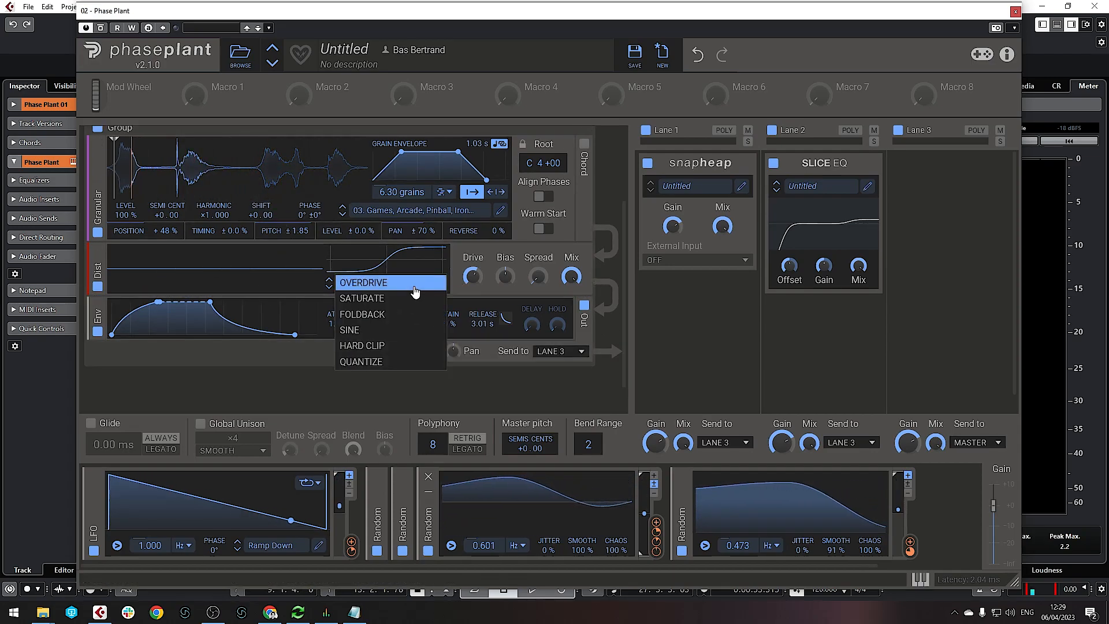
pyautogui.click(384, 298)
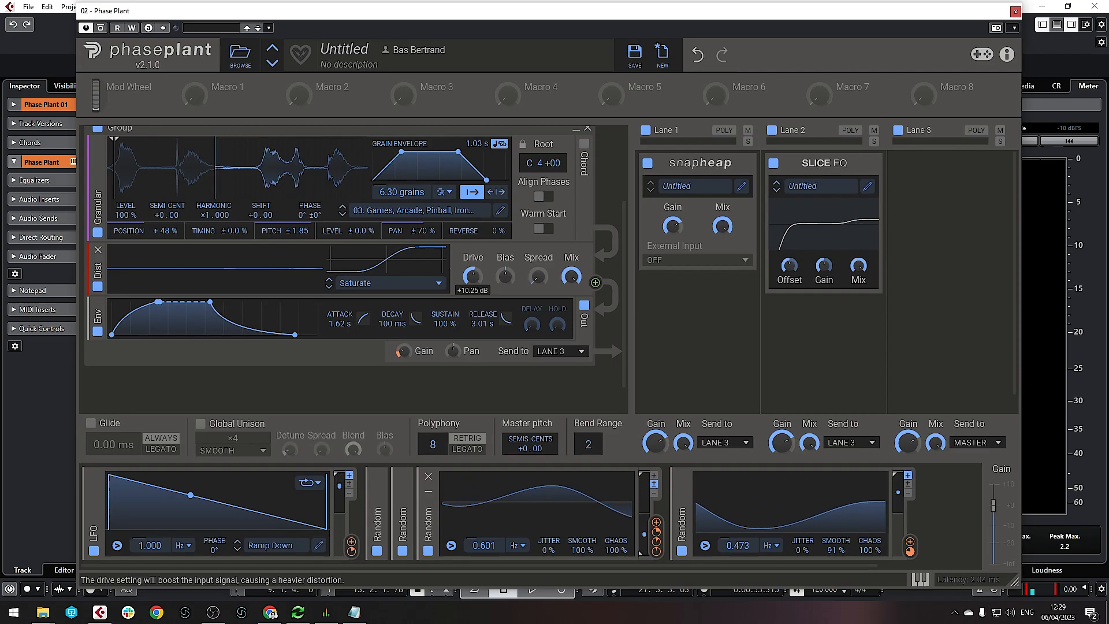
pyautogui.moveTo(473, 276); pyautogui.dragTo(473, 278)
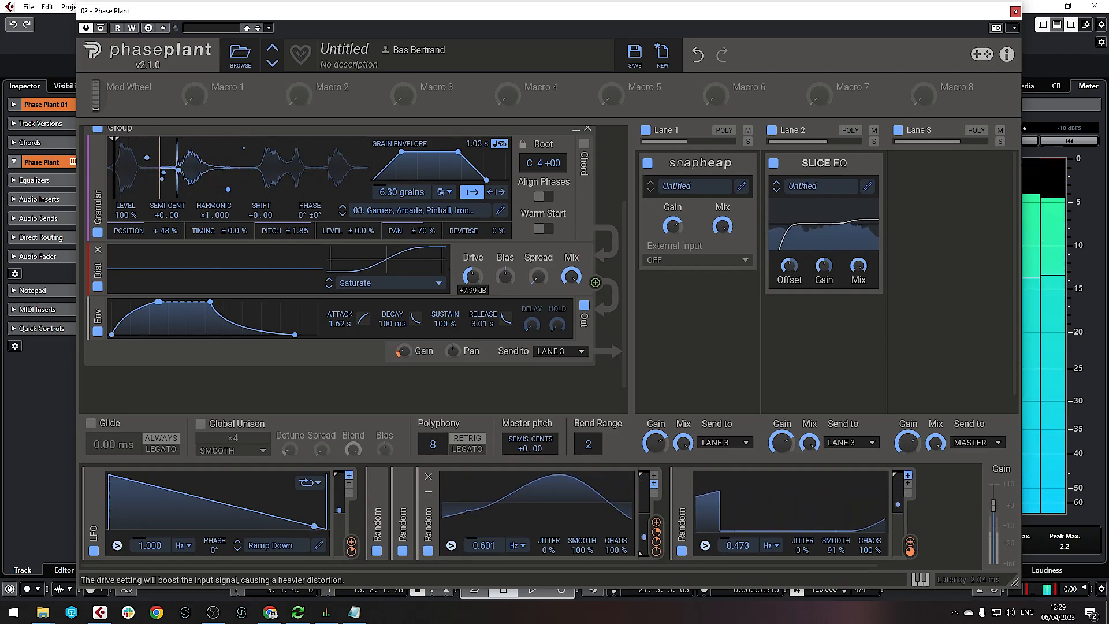
pyautogui.moveTo(572, 277); pyautogui.dragTo(571, 280)
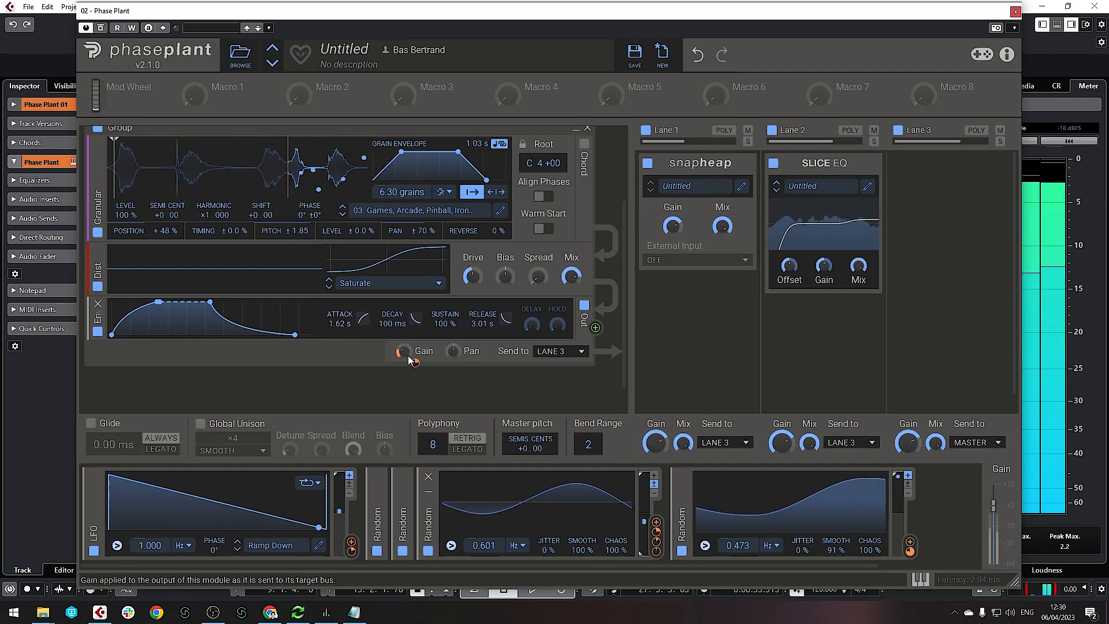
pyautogui.scroll(2, 260, 248)
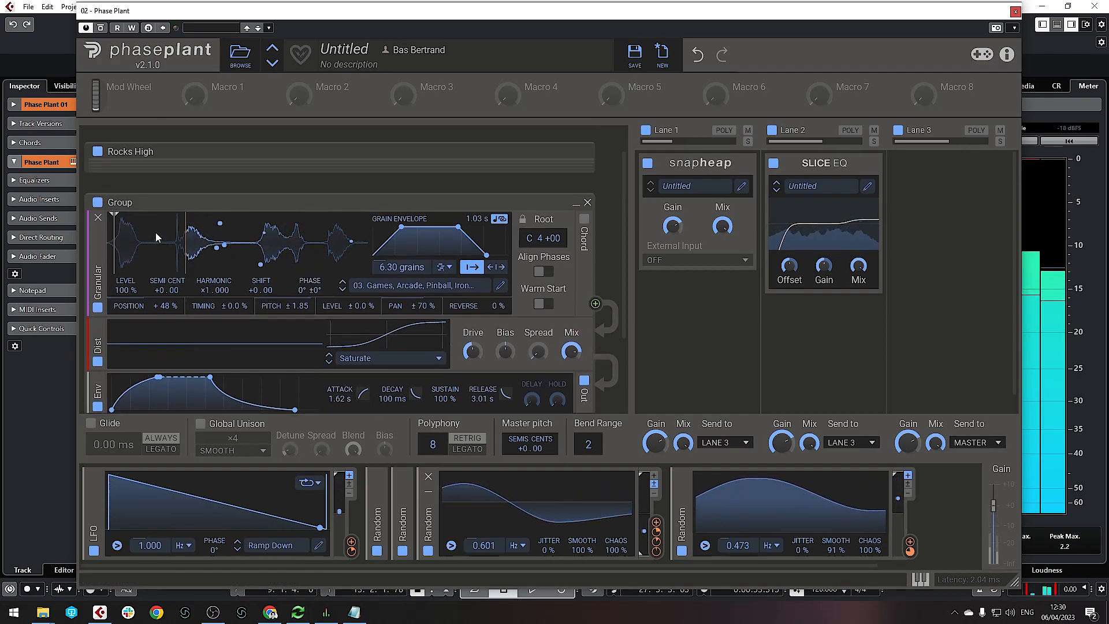
# Rename the pinball Group layer to 'Metal vibration'
pyautogui.doubleClick(119, 202)
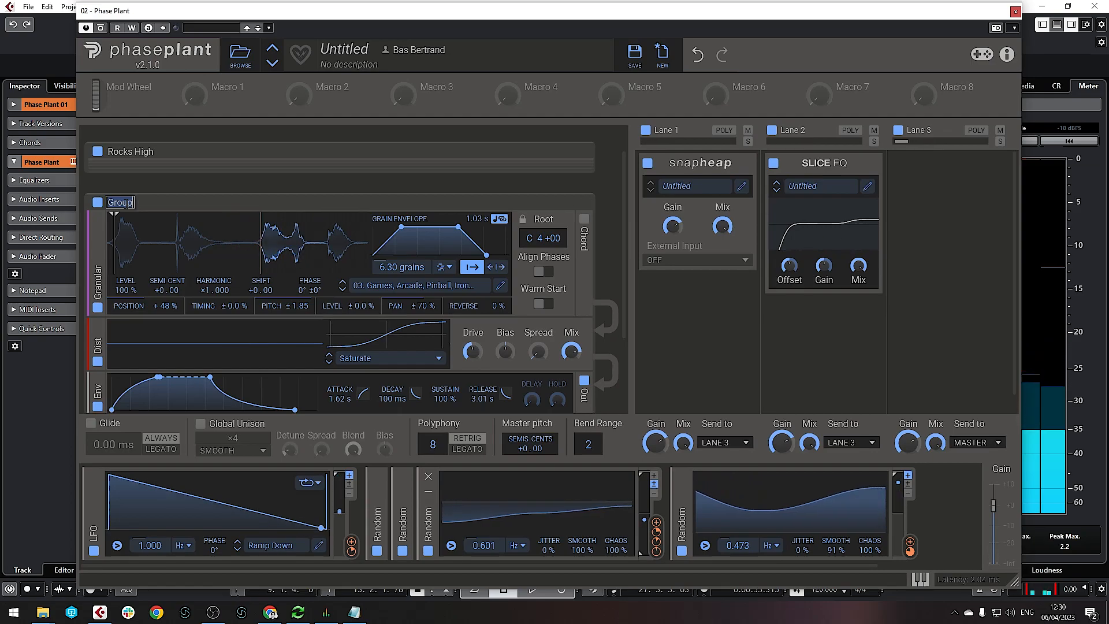
pyautogui.write('Metal vibrat')
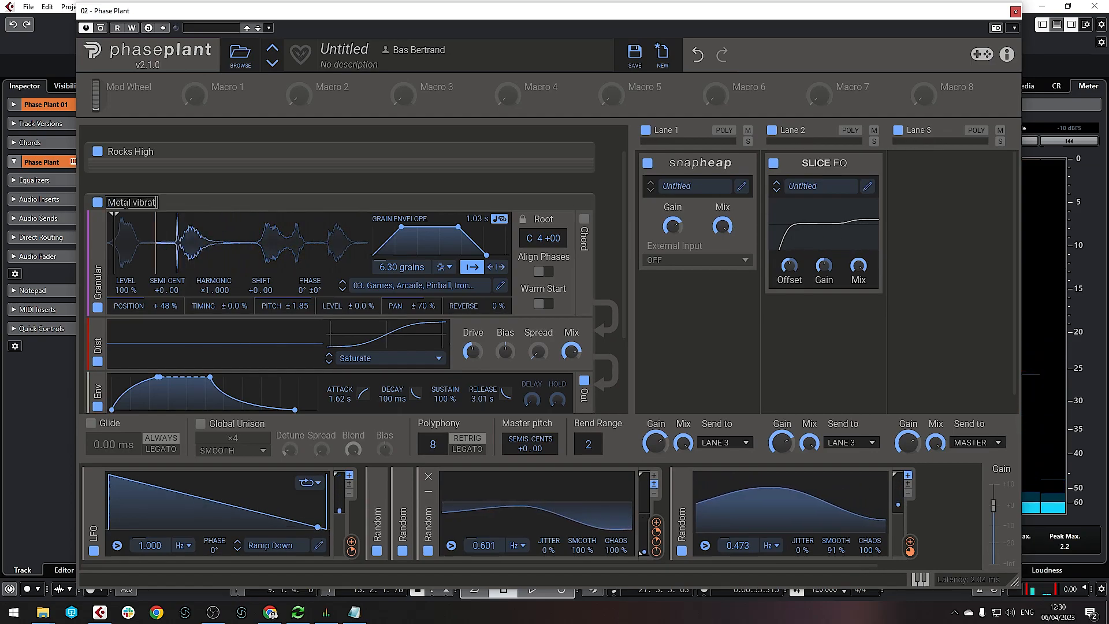
pyautogui.write('ion')
pyautogui.click(317, 195)
pyautogui.scroll(-2, 314, 190)
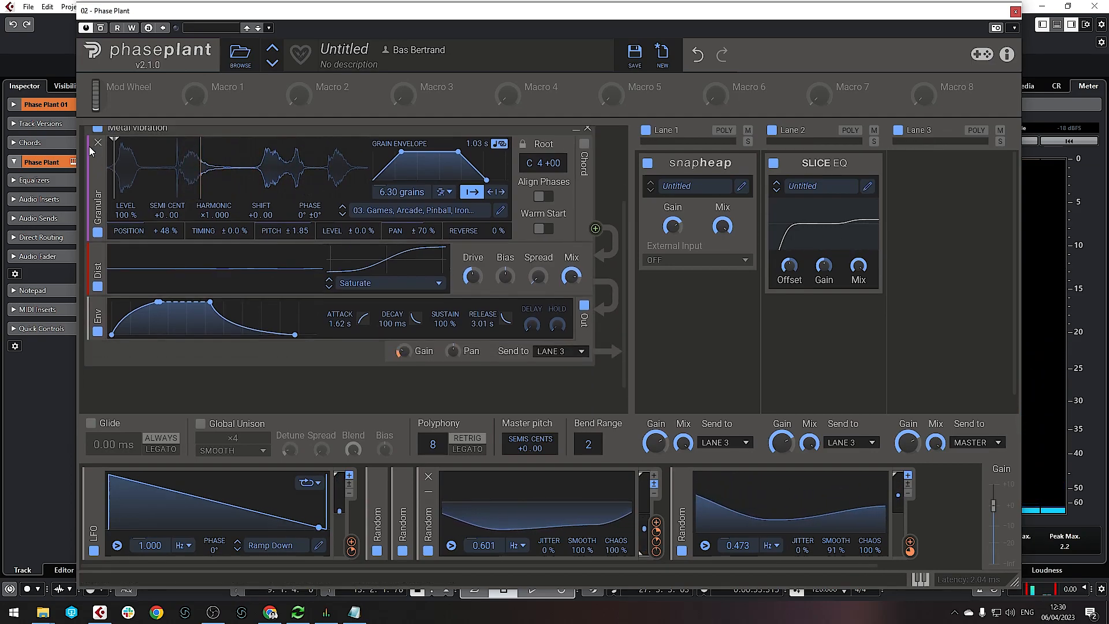
pyautogui.scroll(2, 136, 190)
pyautogui.scroll(-1, 136, 189)
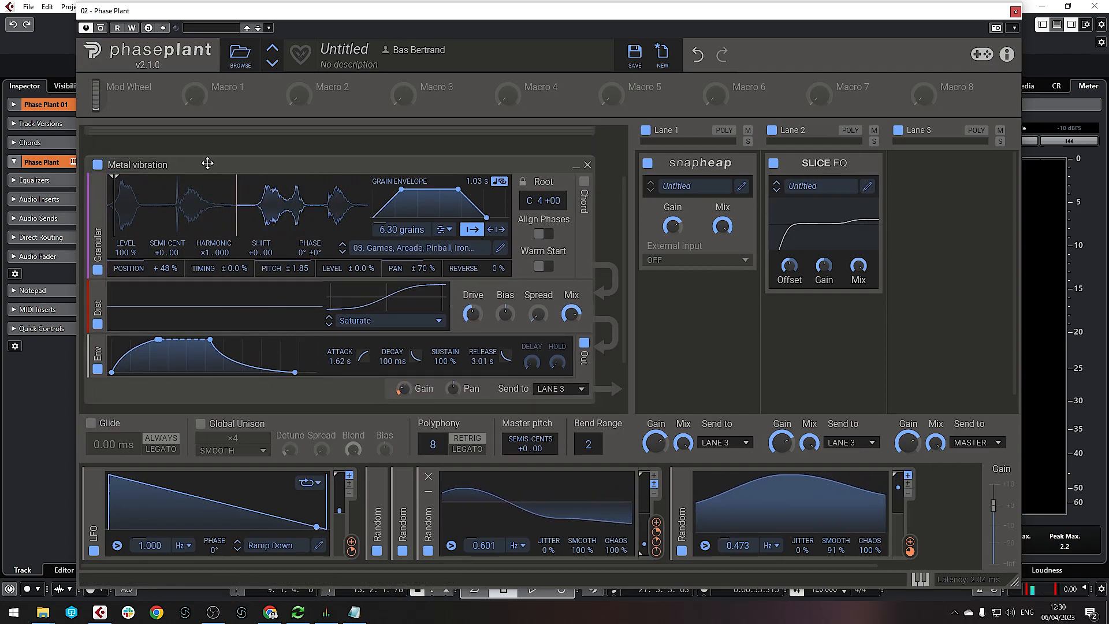
# Return to the Cubase project and select the Games, Arcade sample event
pyautogui.click(1015, 12)
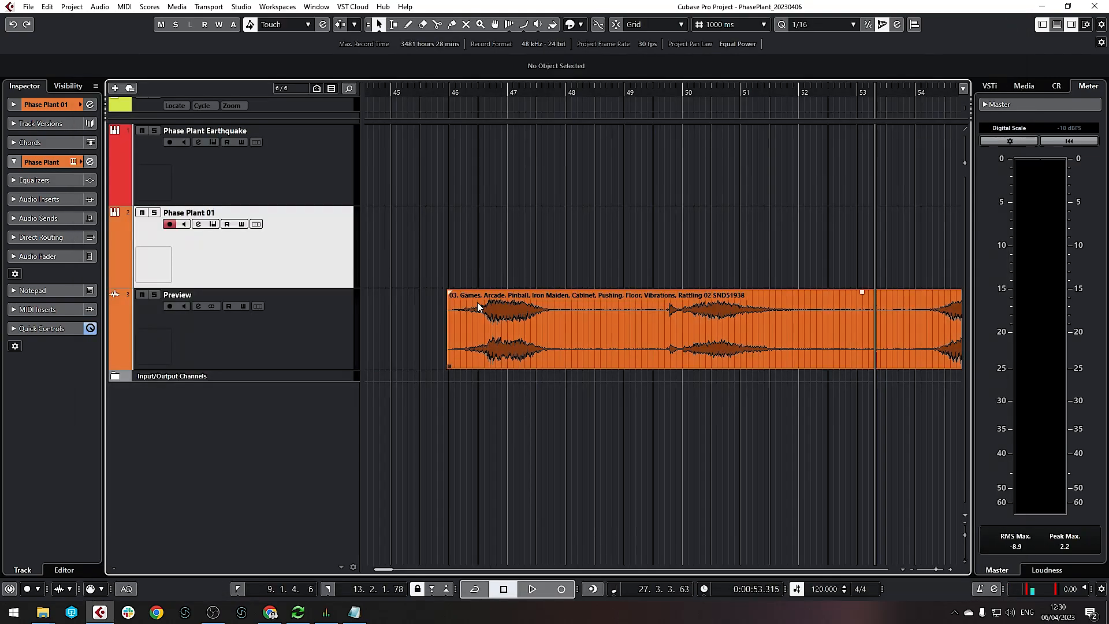
pyautogui.click(495, 367)
pyautogui.scroll(-4, 494, 369)
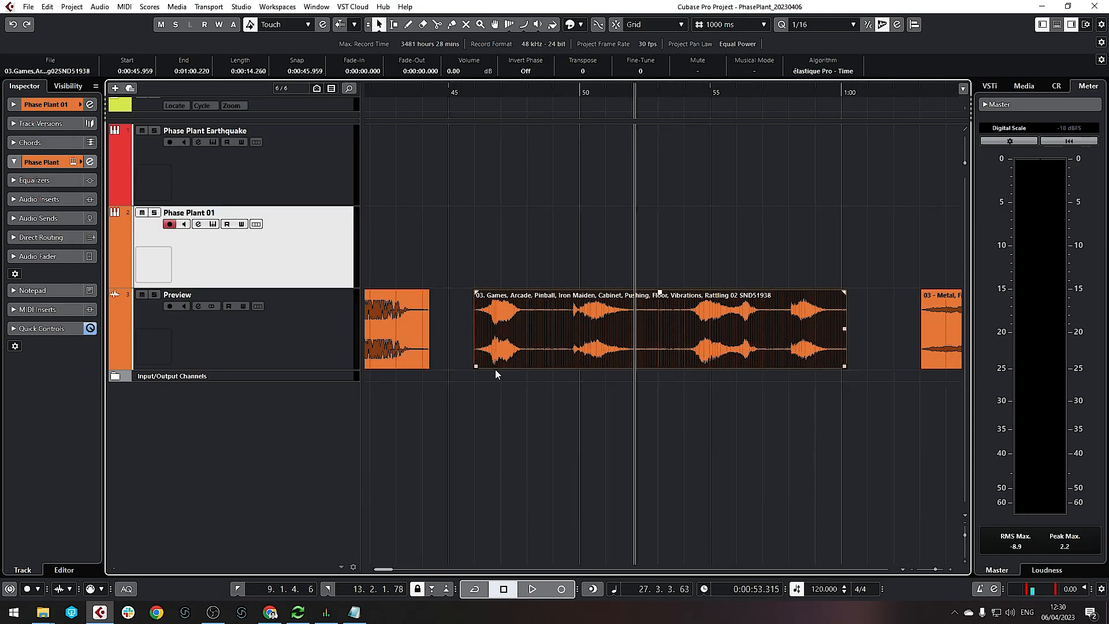
pyautogui.hscroll(4, 513, 379)
pyautogui.scroll(1, 428, 370)
pyautogui.hscroll(-2, 426, 369)
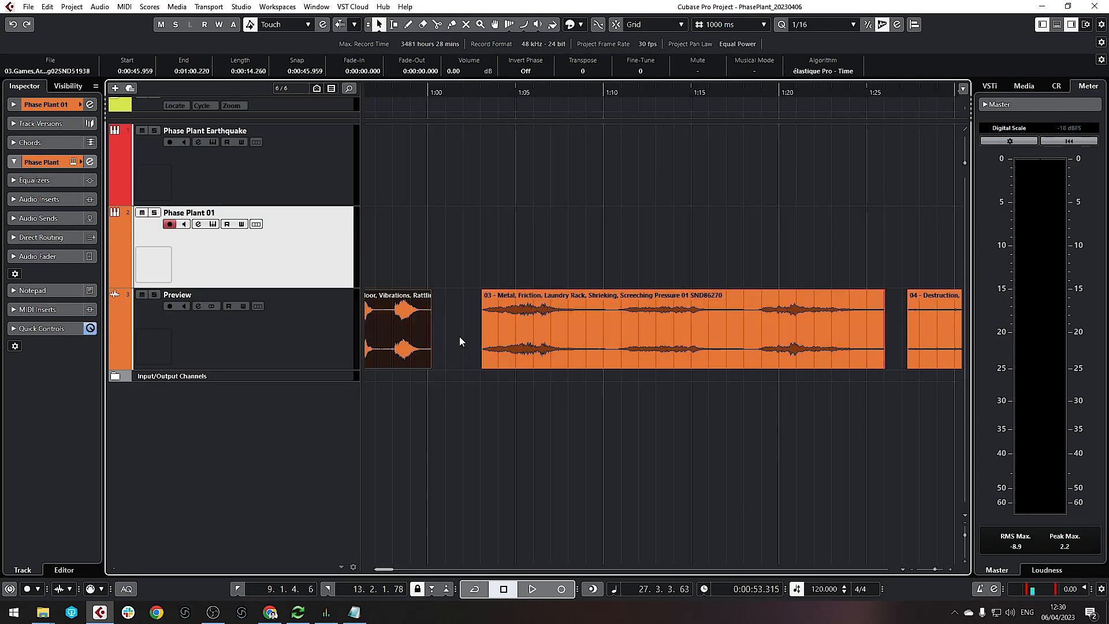
pyautogui.scroll(3, 483, 344)
pyautogui.hscroll(1, 497, 347)
# Audition the project from near 1:03 to about 1:11, then reopen Phase Plant
pyautogui.click(435, 95)
pyautogui.moveTo(435, 96); pyautogui.dragTo(427, 102)
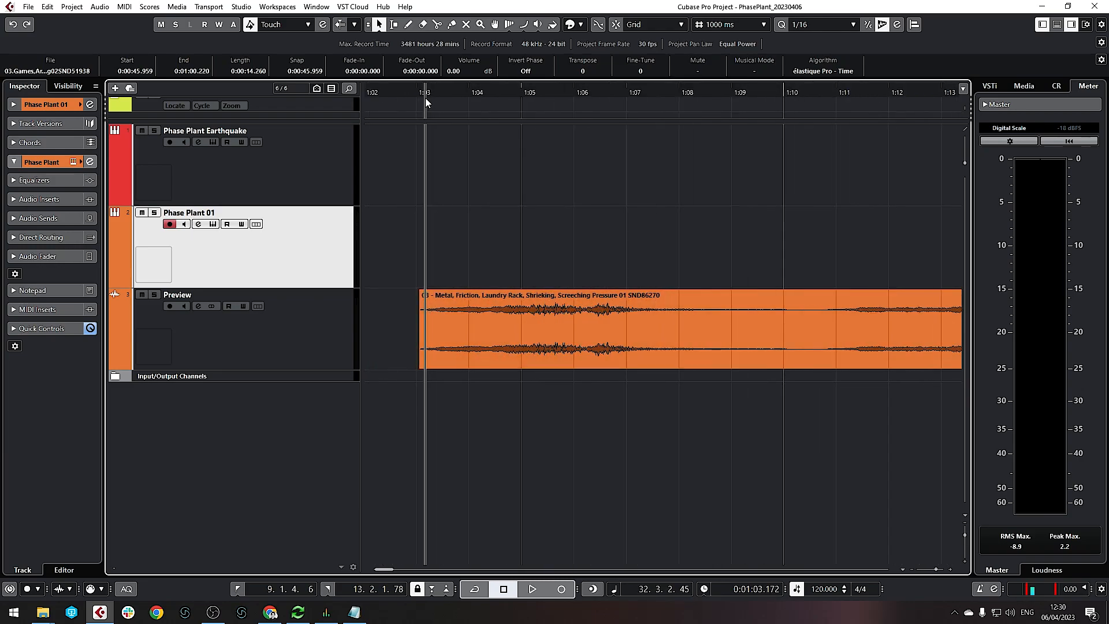
pyautogui.press('space')
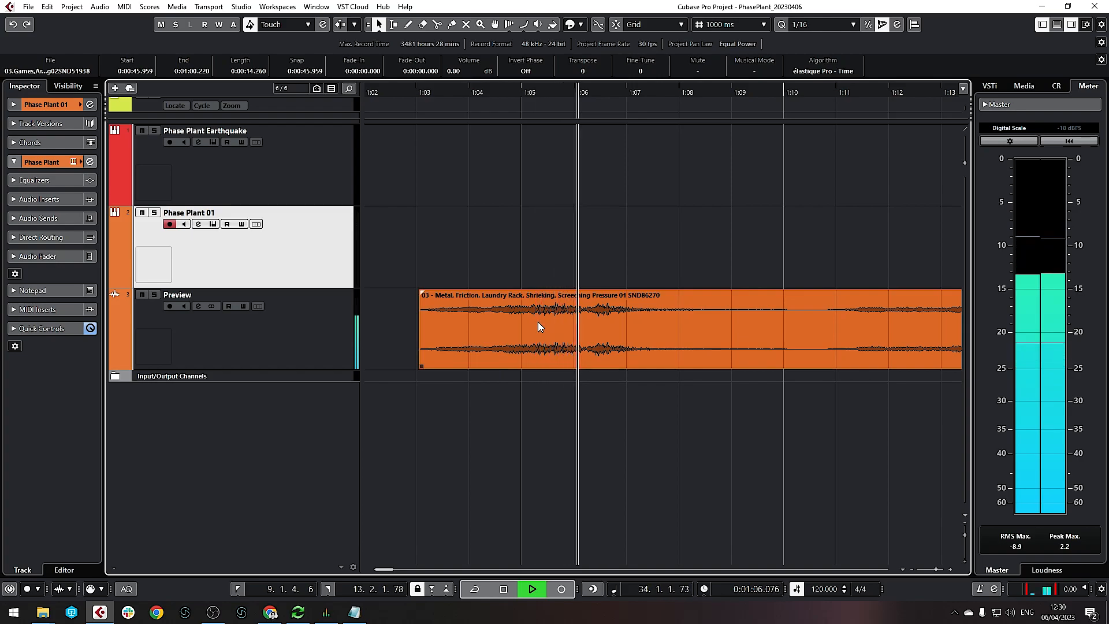
pyautogui.hscroll(5, 539, 323)
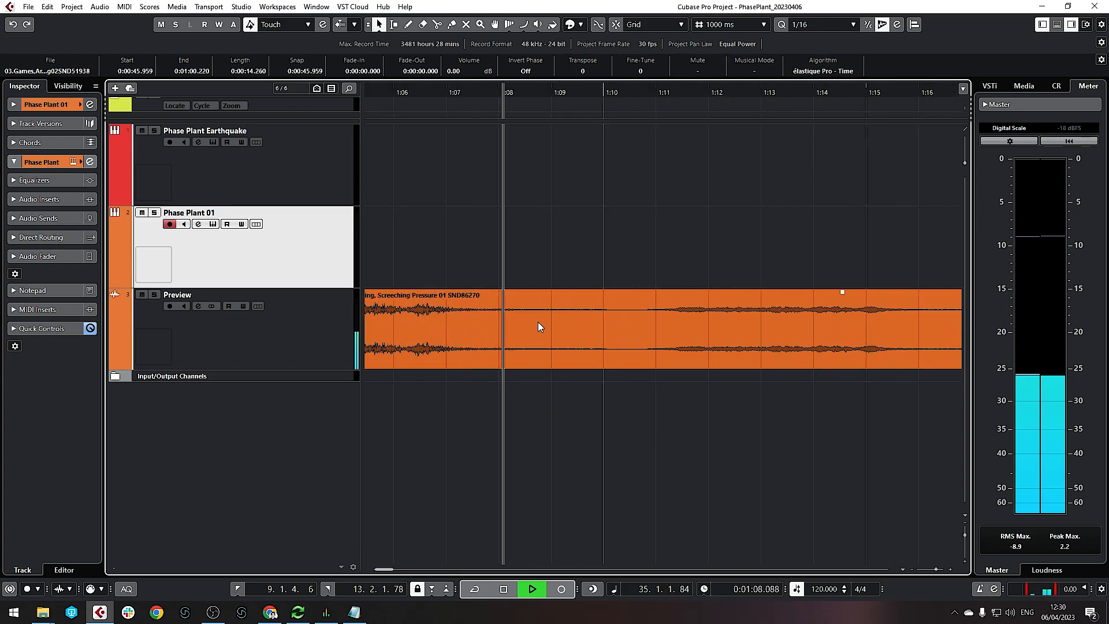
pyautogui.moveTo(568, 94); pyautogui.dragTo(564, 131)
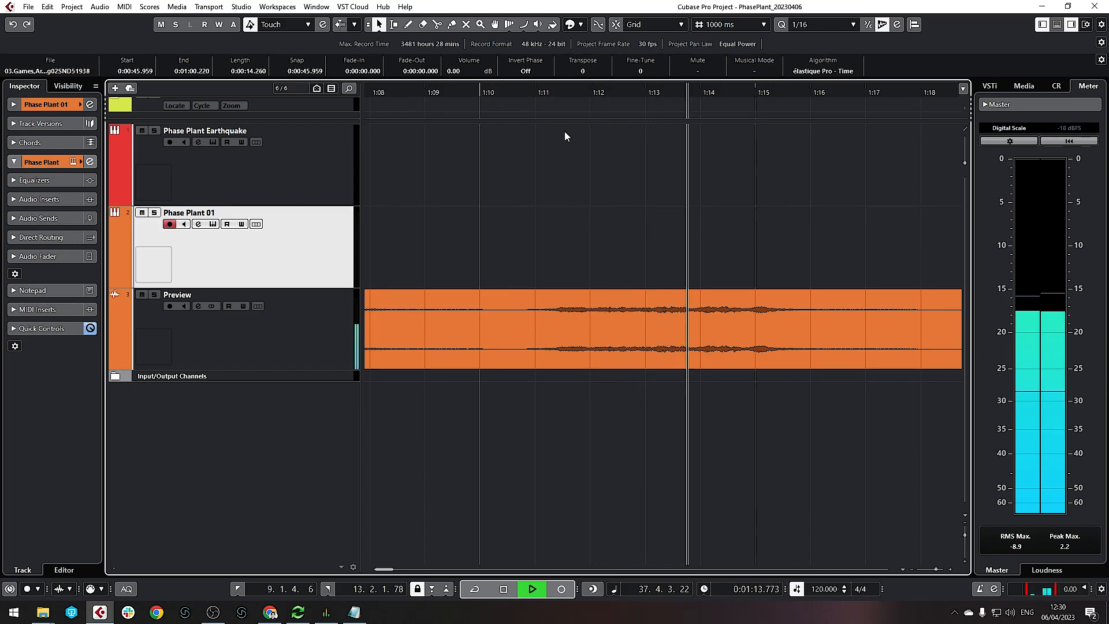
pyautogui.press('space')
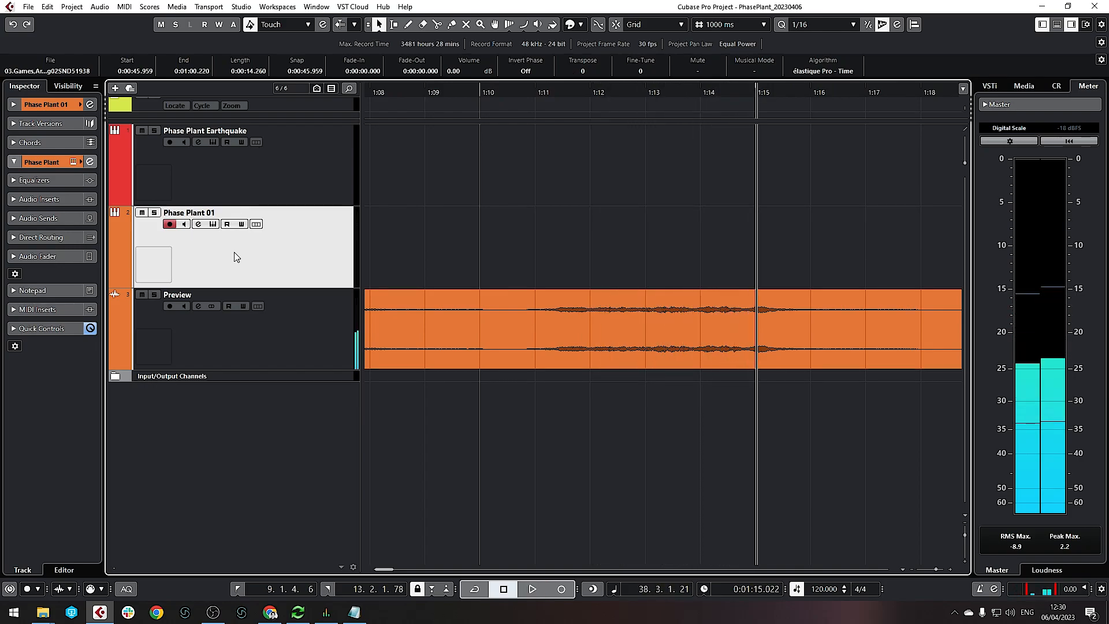
pyautogui.click(213, 224)
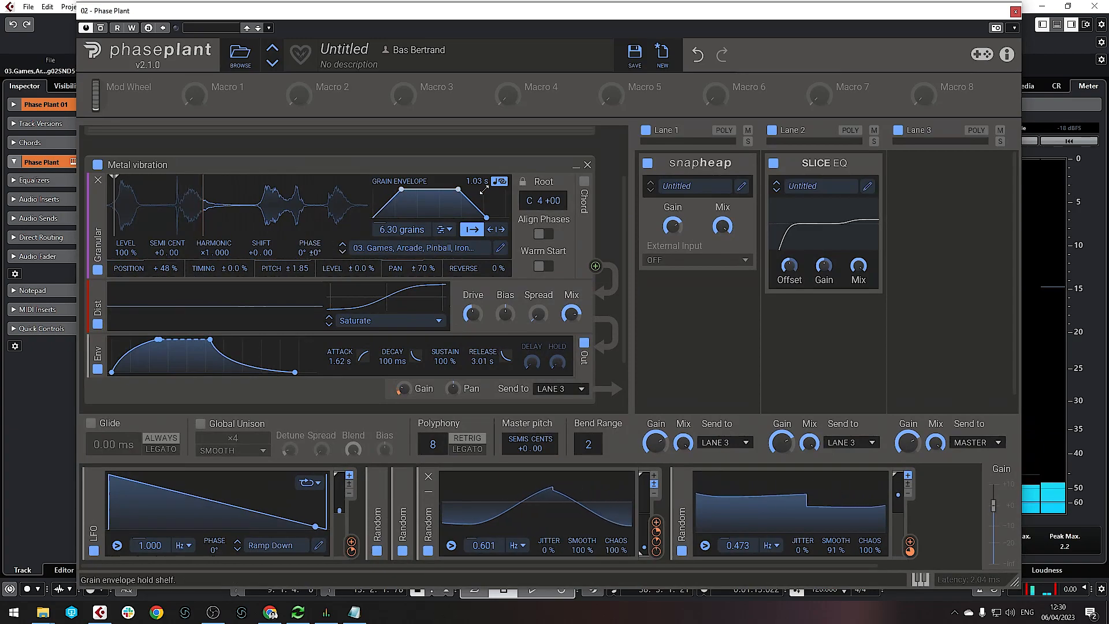
# Duplicate the Metal vibration layer to the end of the list and rename the copy 'Metal squeak'
pyautogui.moveTo(572, 169); pyautogui.dragTo(423, 302)
pyautogui.doubleClick(133, 291)
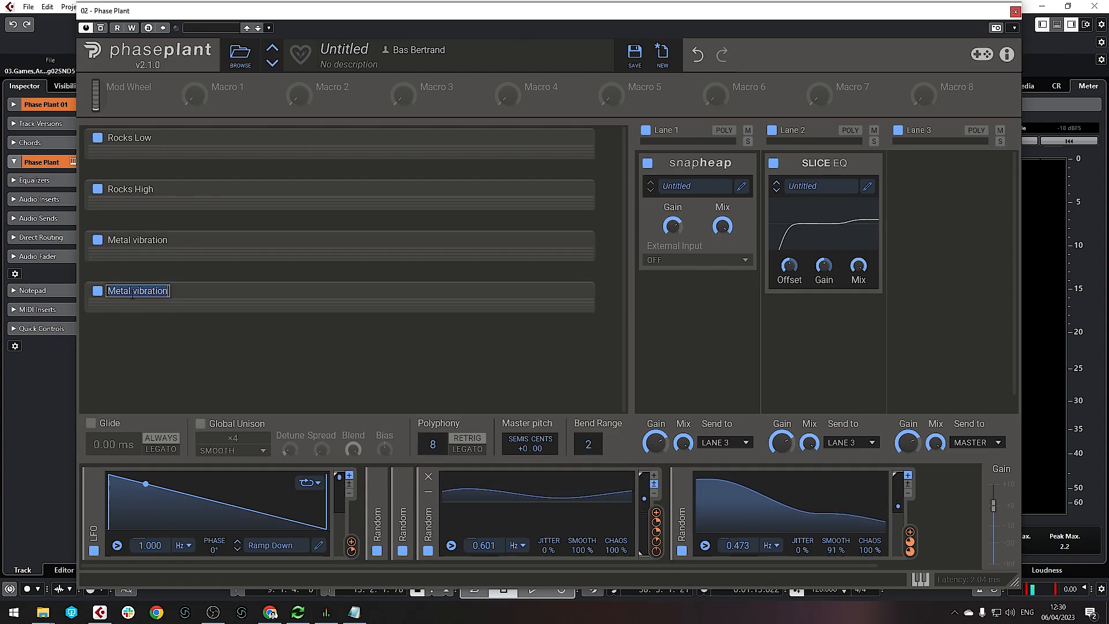
pyautogui.press('End')
pyautogui.hotkey('ctrl', 'shift', 'Left')
pyautogui.press('BackSpace')
pyautogui.write('s')
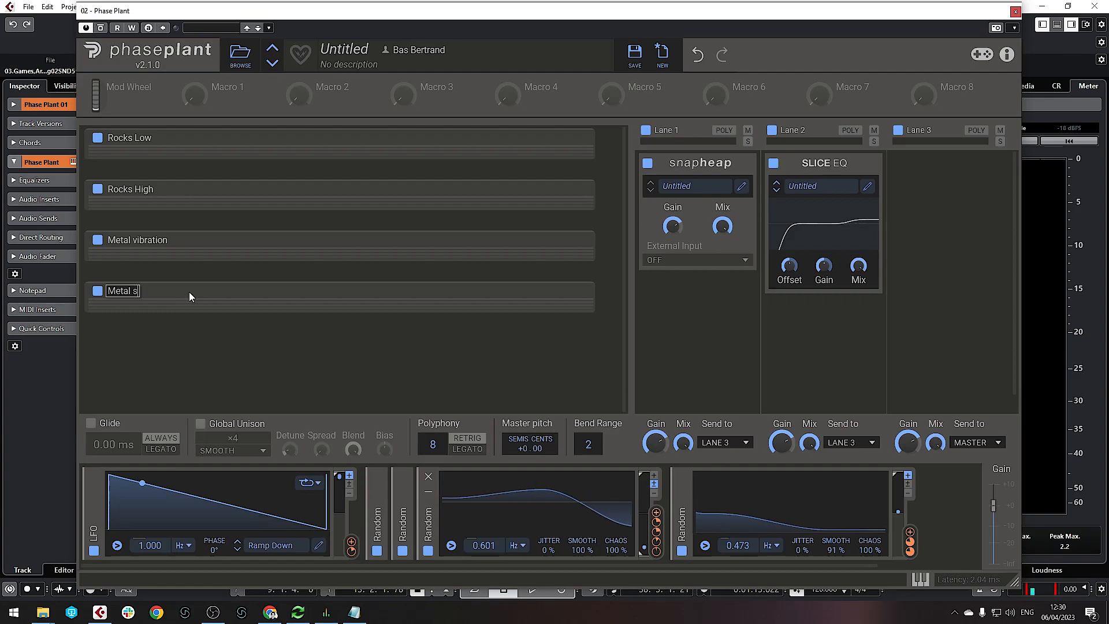
pyautogui.write('qa')
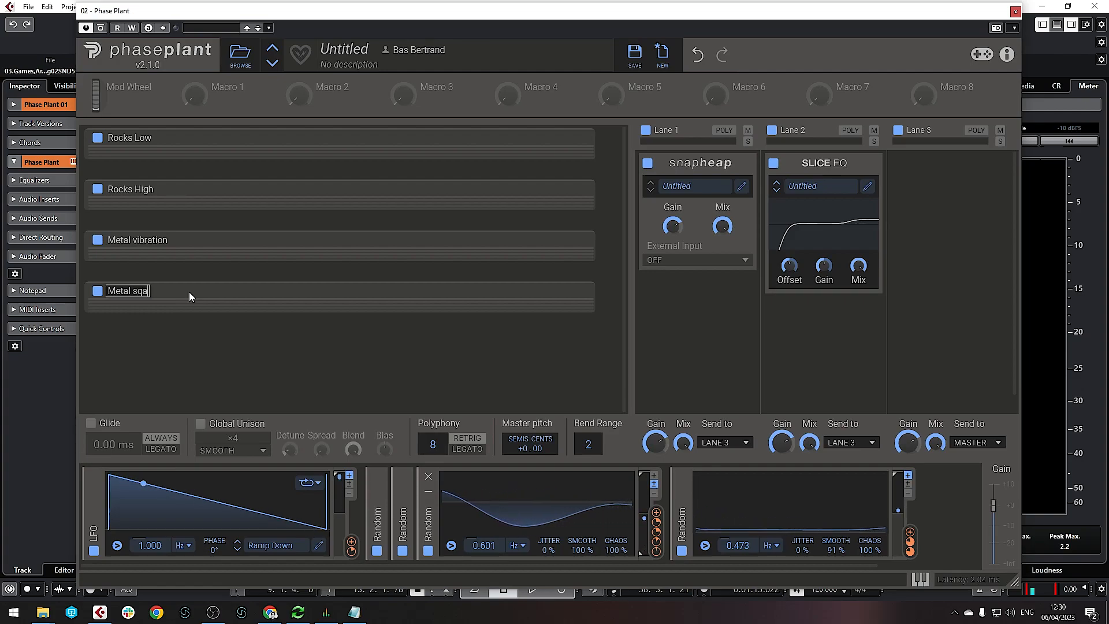
pyautogui.press('BackSpace')
pyautogui.write('ueak')
pyautogui.press('Return')
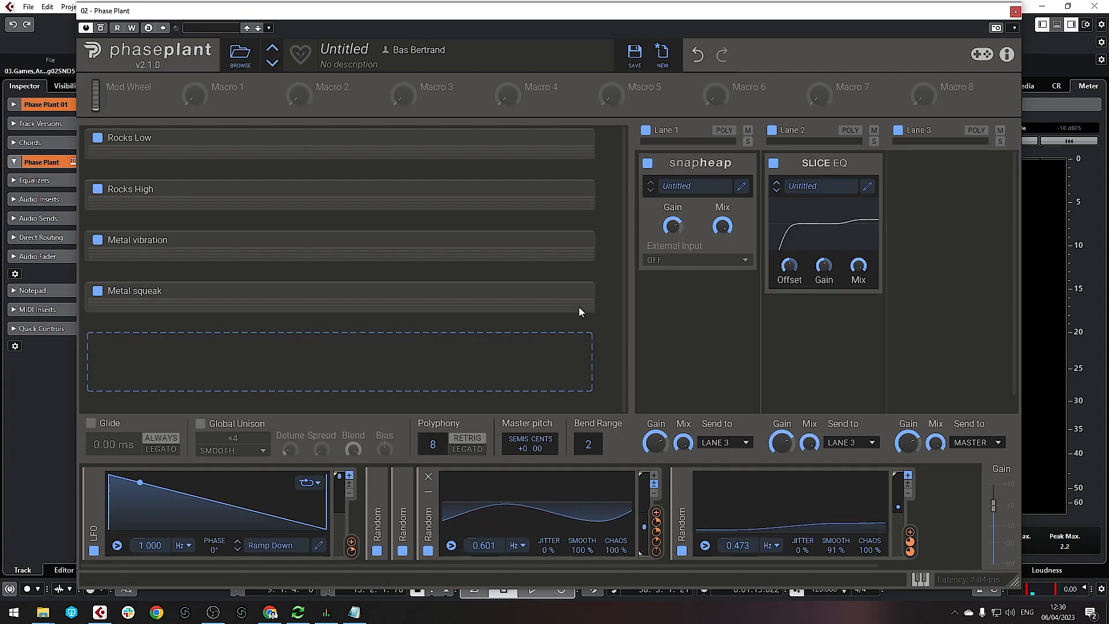
# Load the 04 - Metal, Friction, Laundry Rack sample into the Metal squeak layer
pyautogui.click(576, 292)
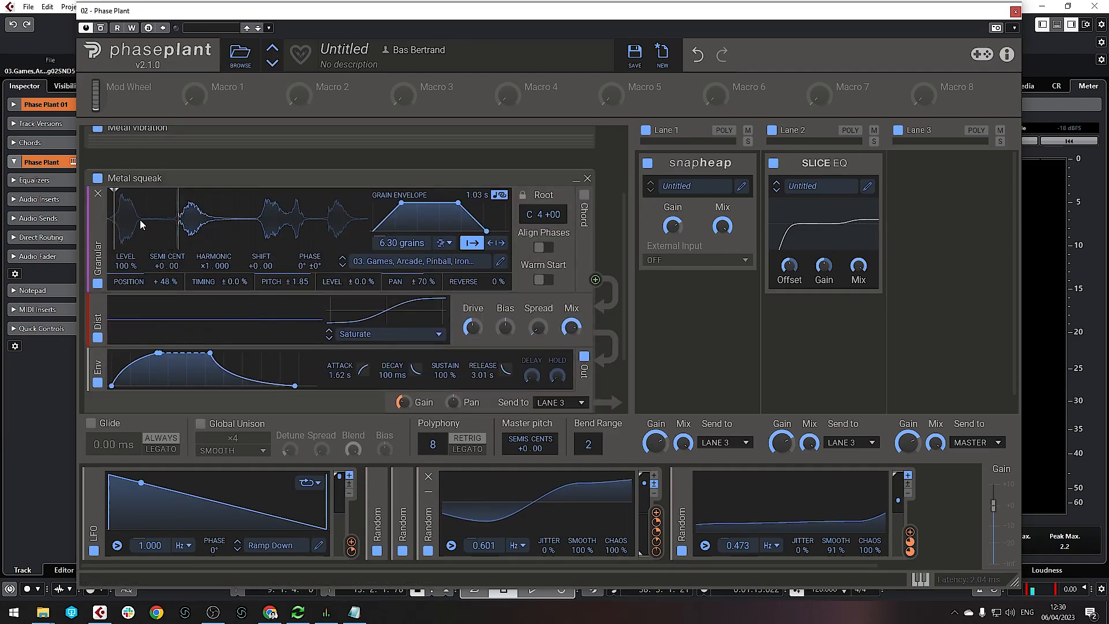
pyautogui.click(421, 260)
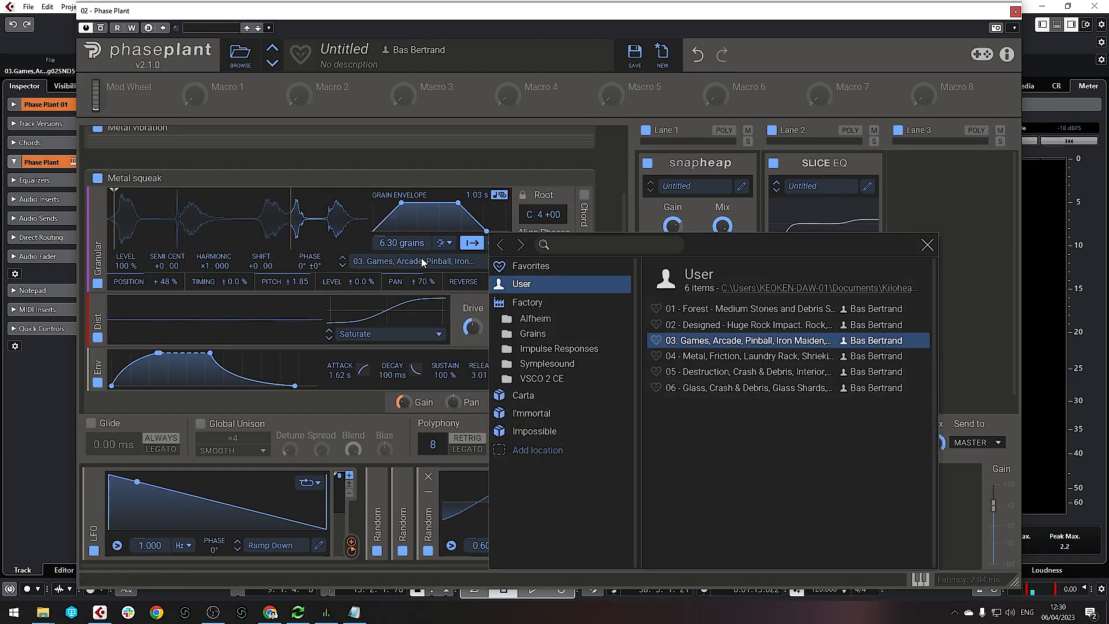
pyautogui.click(708, 356)
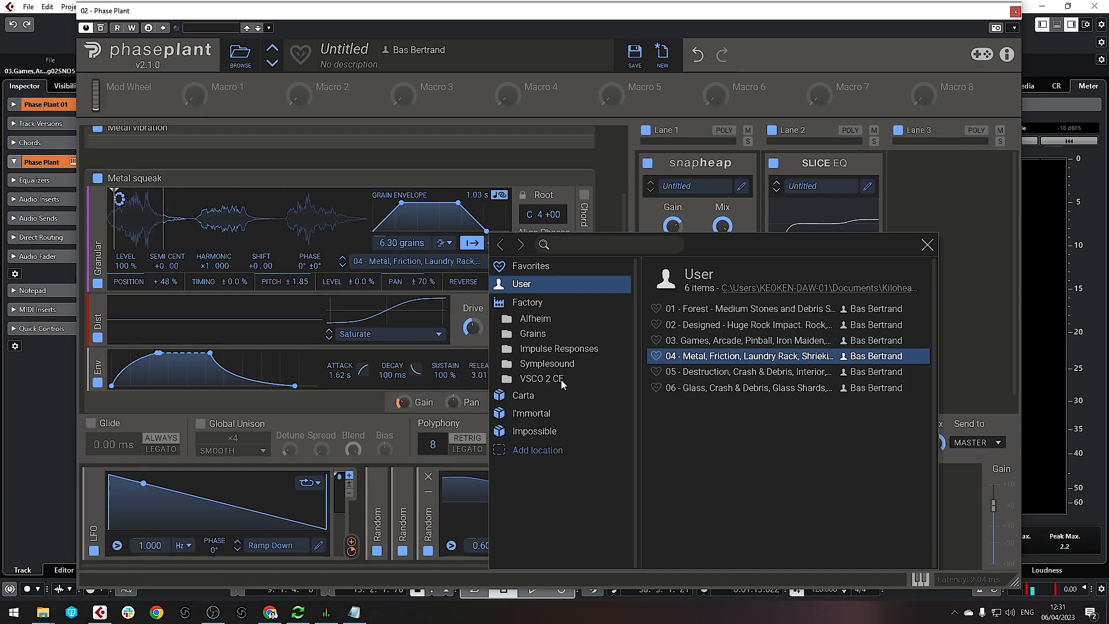
pyautogui.click(523, 164)
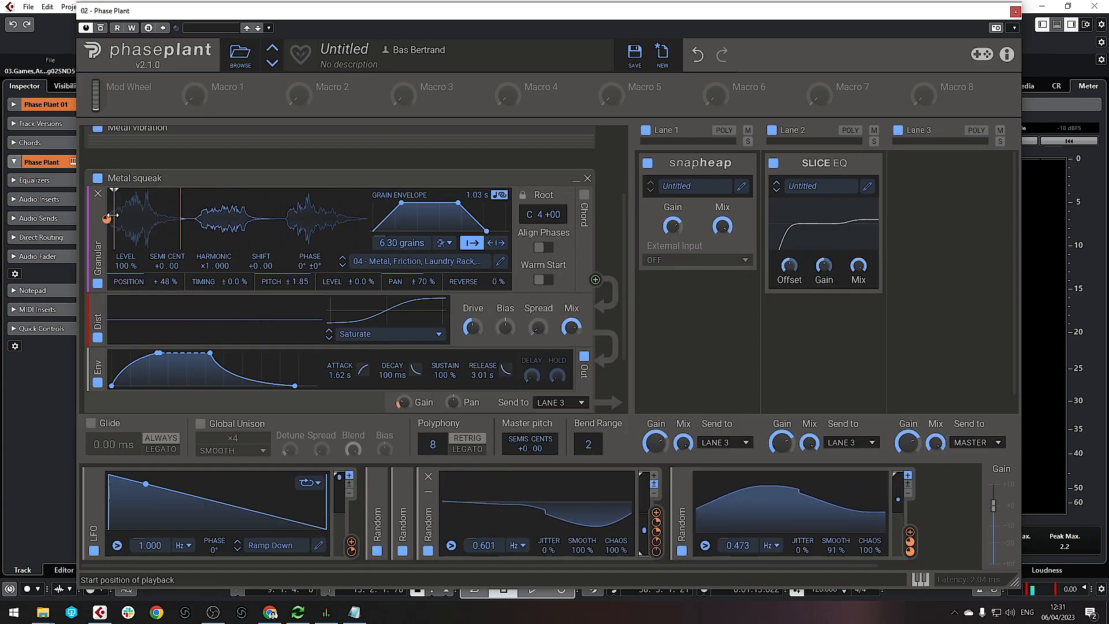
# Link the third Random modulator to the Metal squeak layer's output gain
pyautogui.scroll(2, 173, 202)
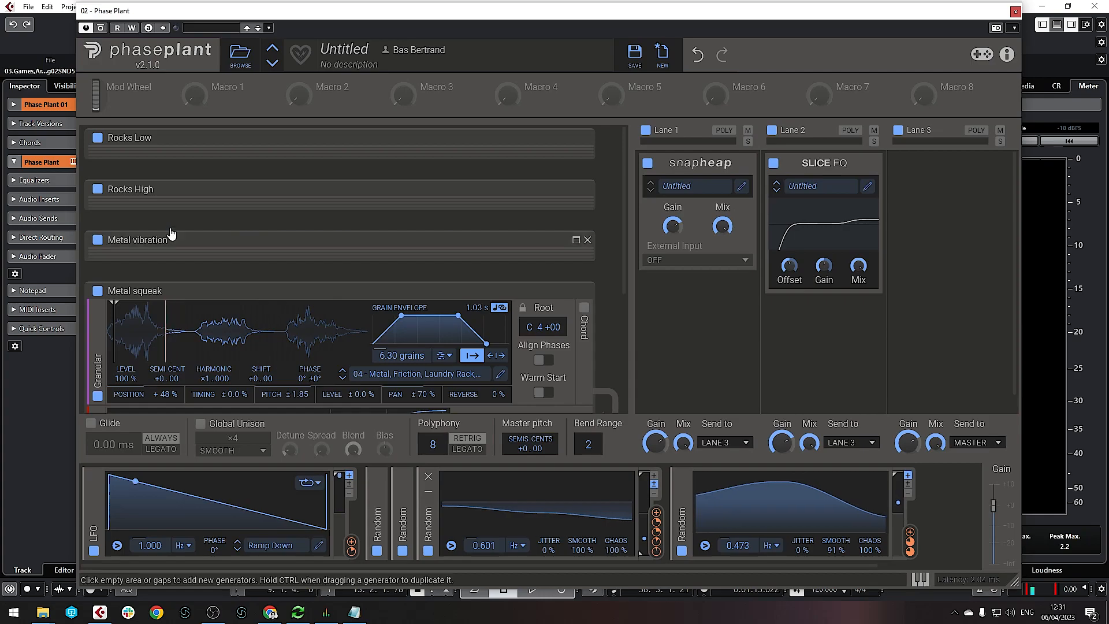
pyautogui.scroll(-2, 173, 249)
pyautogui.scroll(-1, 185, 255)
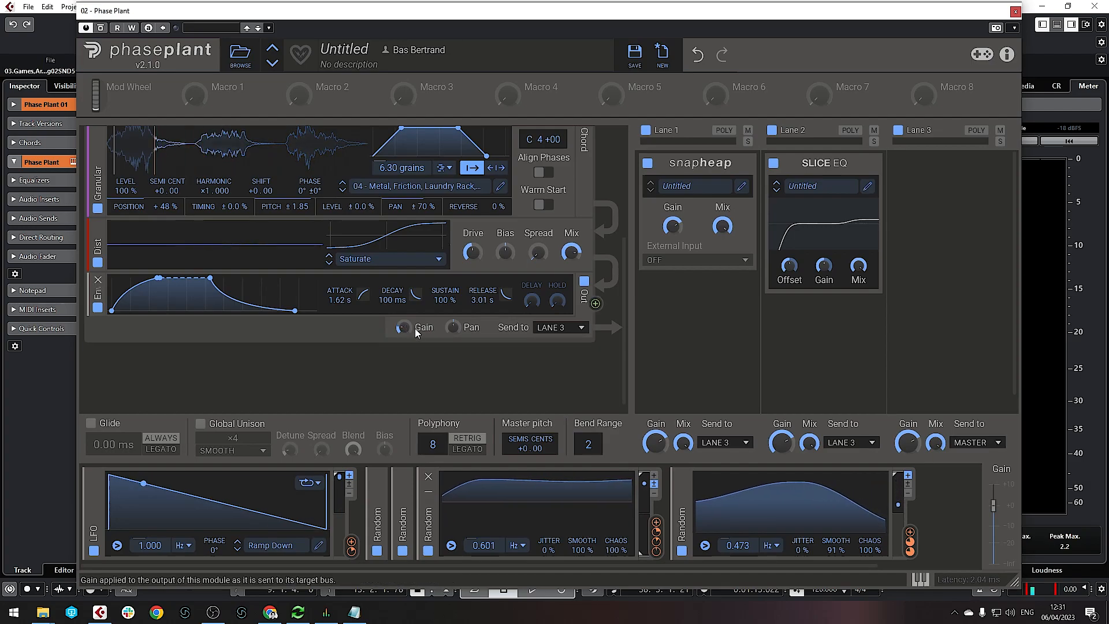
pyautogui.click(911, 533)
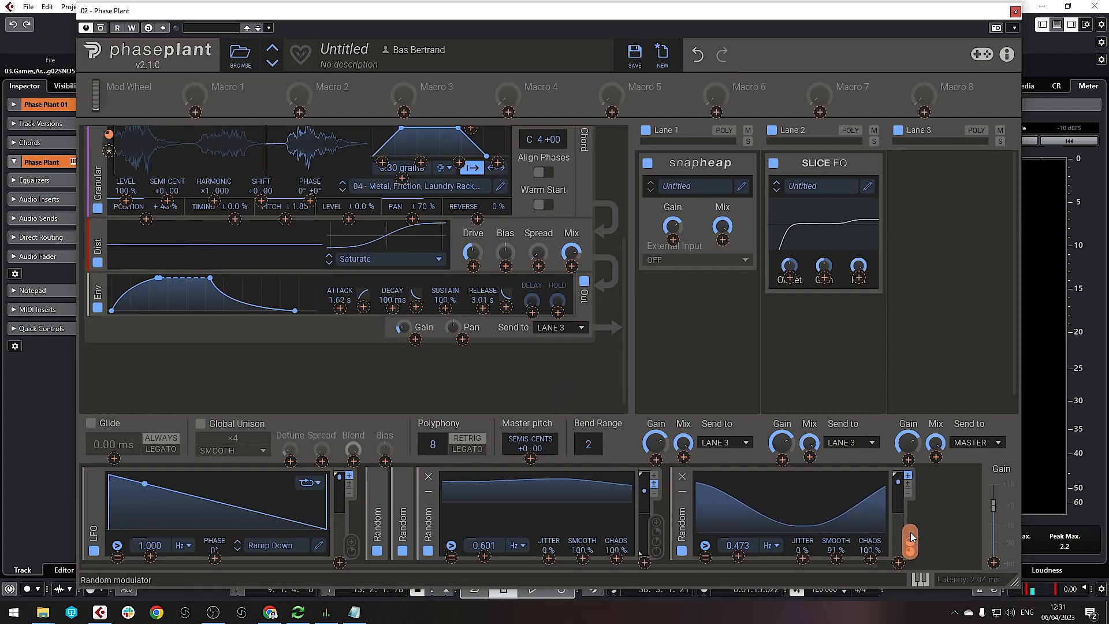
pyautogui.click(415, 339)
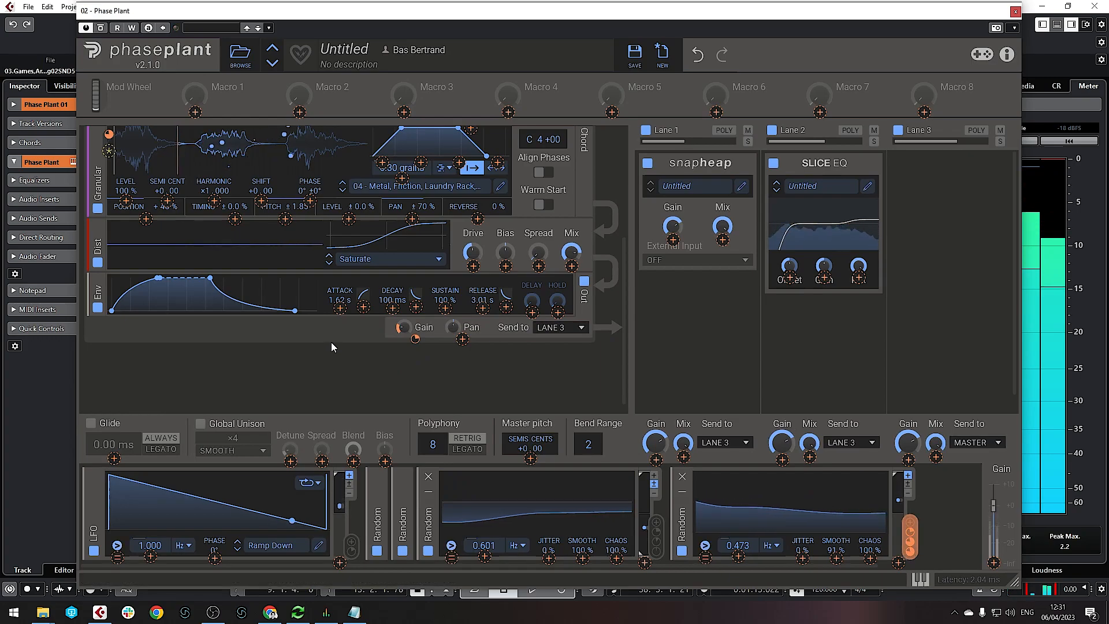
# Finish the Random gain link and insert a Filter after Granular, cutoff lowered to about 3.92 kHz
pyautogui.click(296, 360)
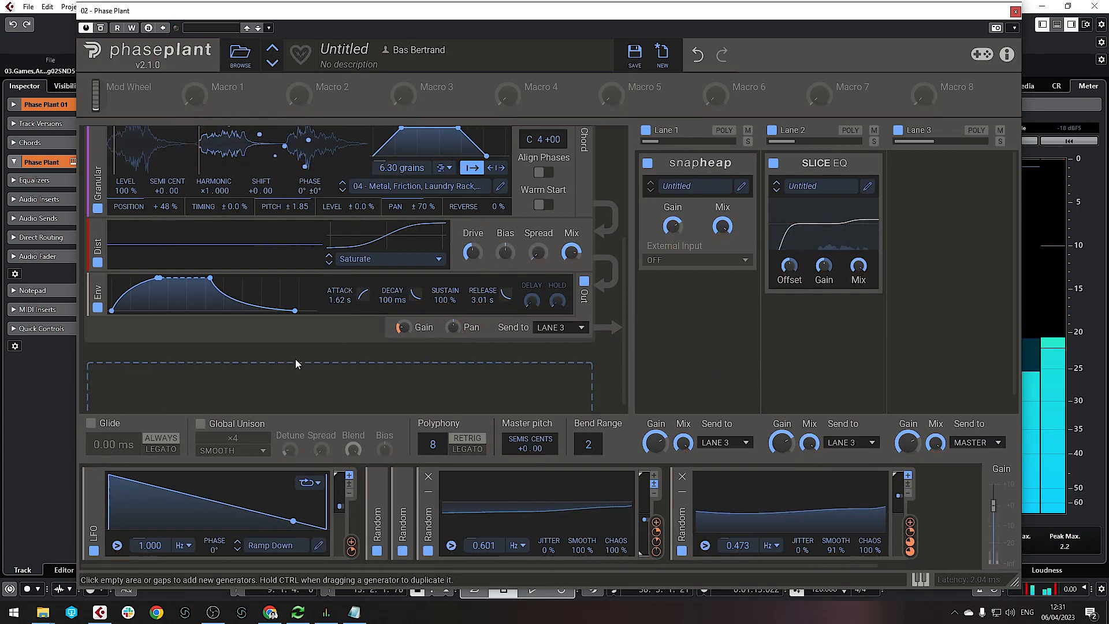
pyautogui.moveTo(309, 262)
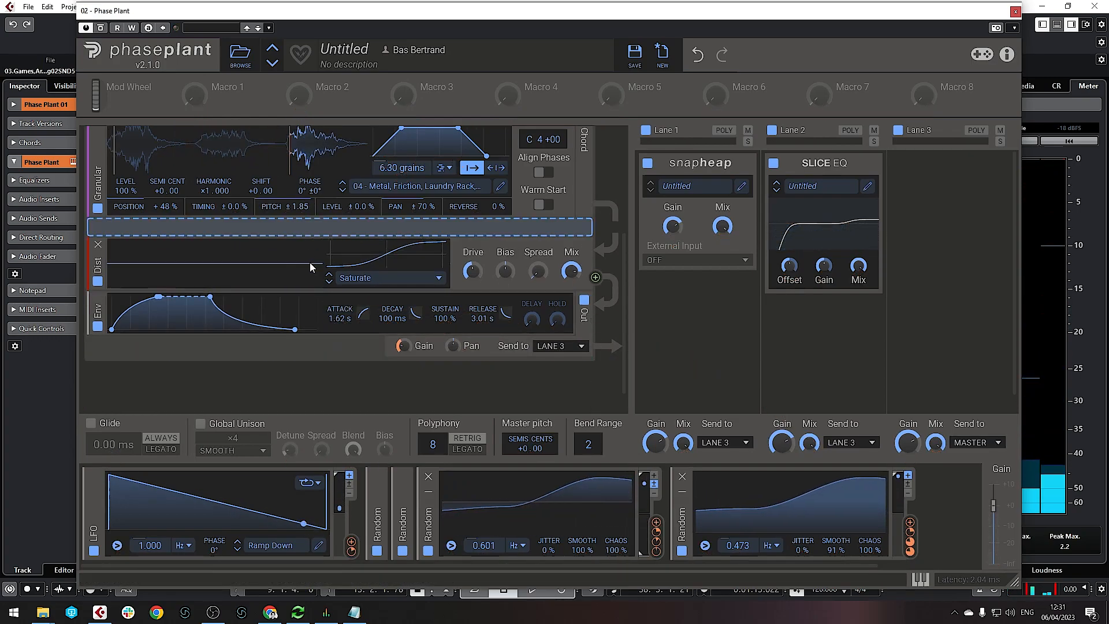
pyautogui.click(308, 286)
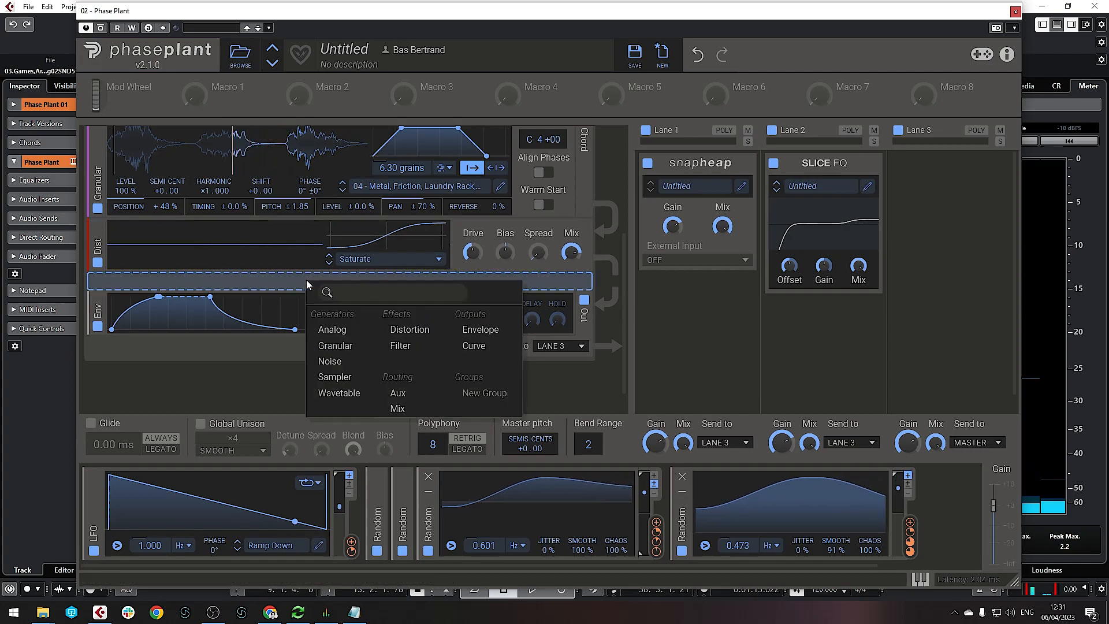
pyautogui.click(310, 226)
pyautogui.click(310, 226)
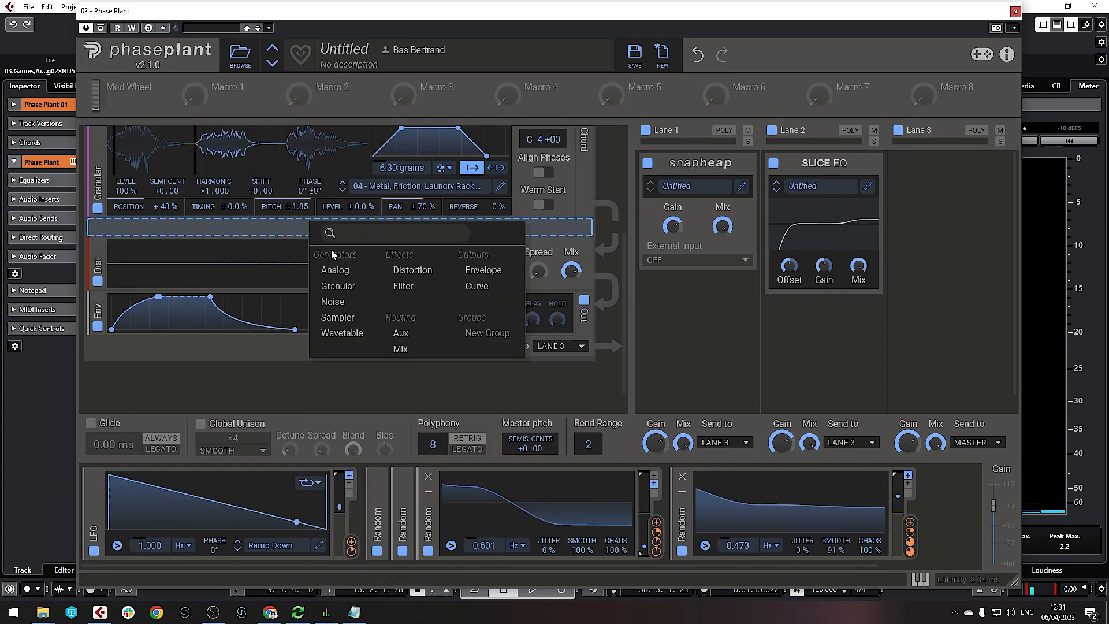
pyautogui.click(403, 286)
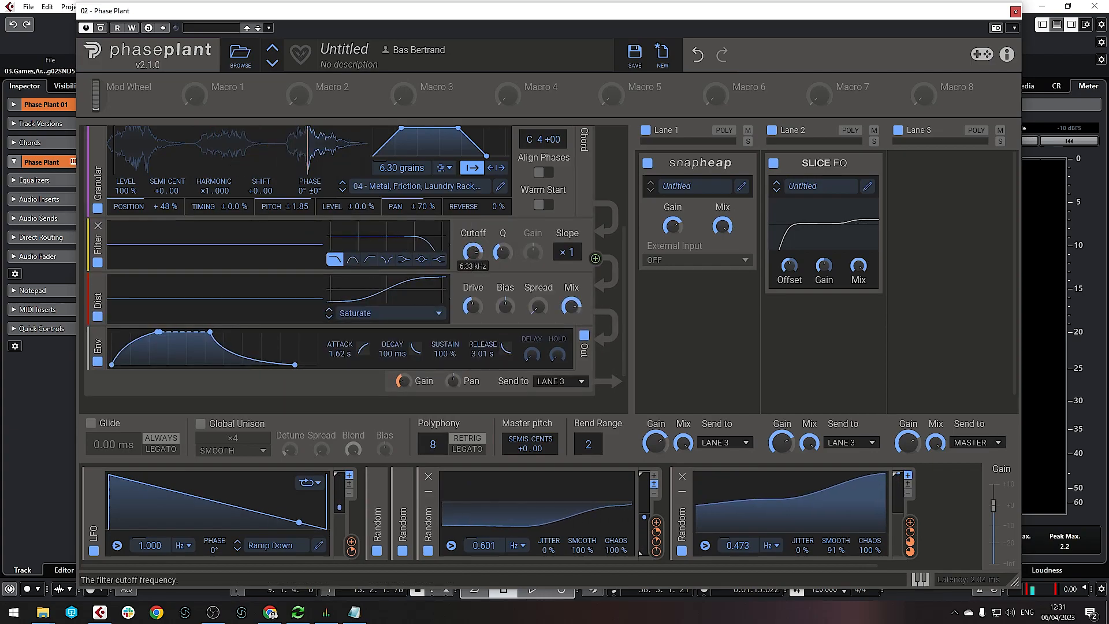
pyautogui.moveTo(473, 252); pyautogui.dragTo(472, 263)
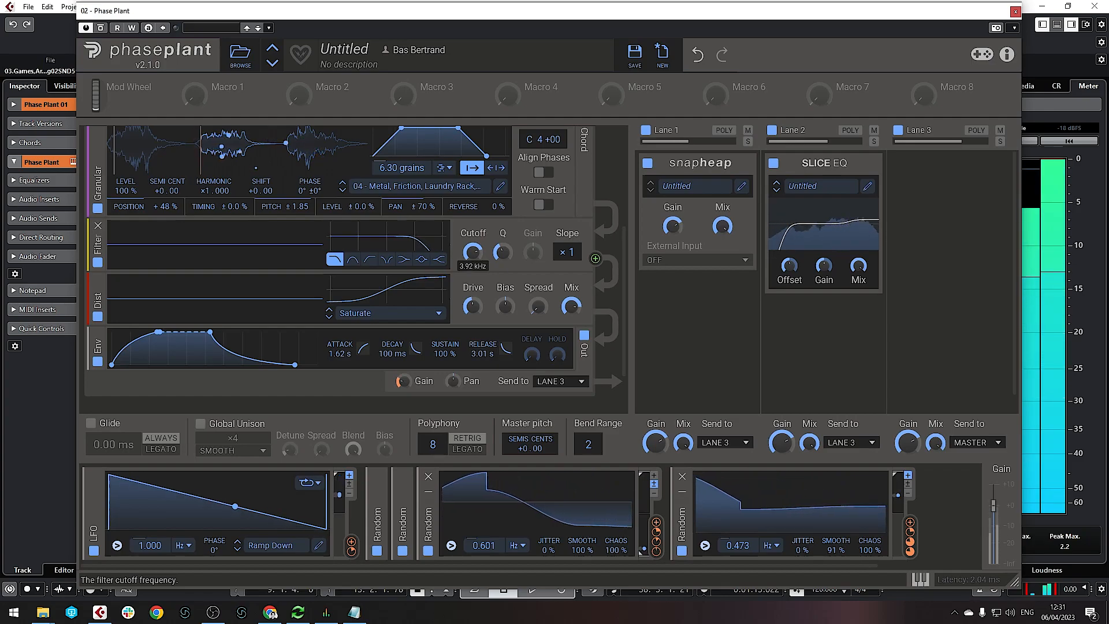
pyautogui.moveTo(414, 396)
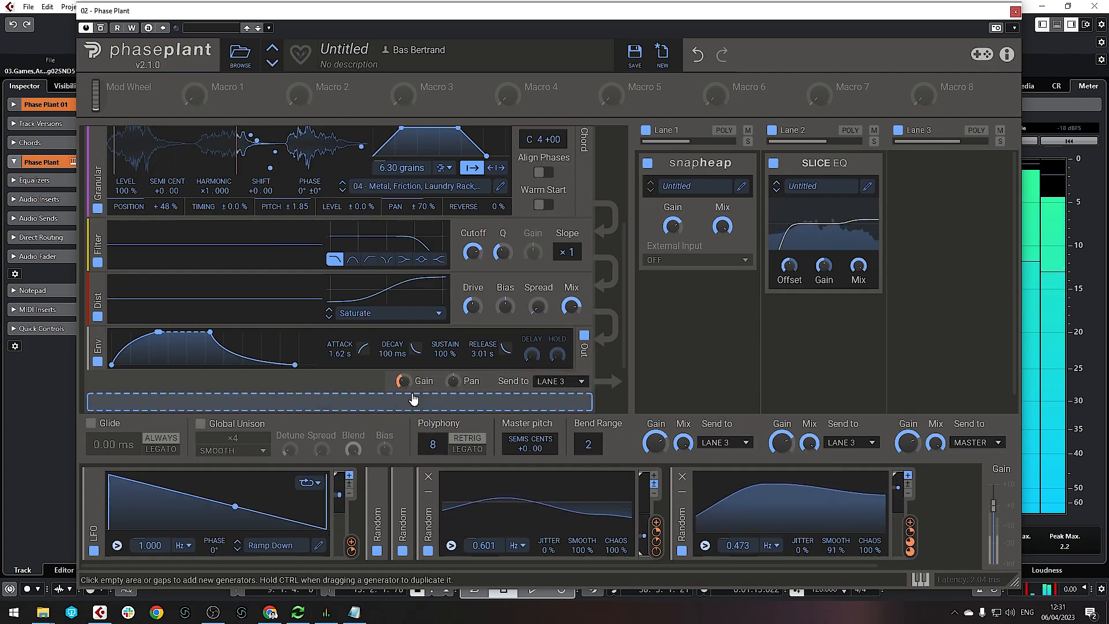
# Reduce the grain count to 1.83 and narrow the per-grain pitch randomisation
pyautogui.scroll(3, 460, 191)
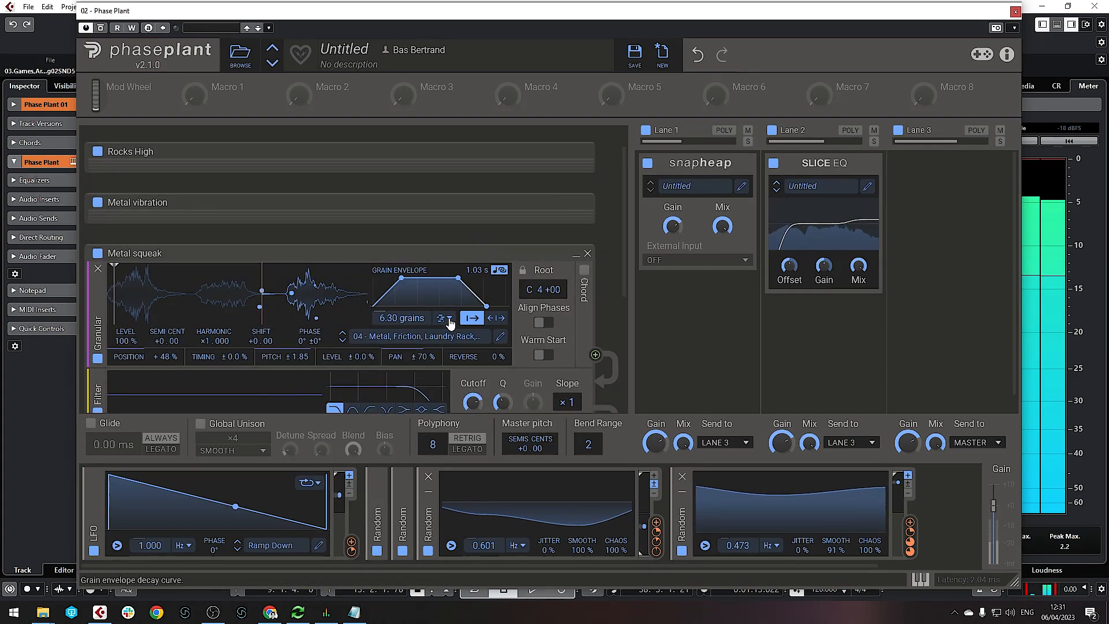
pyautogui.moveTo(382, 319); pyautogui.dragTo(382, 411)
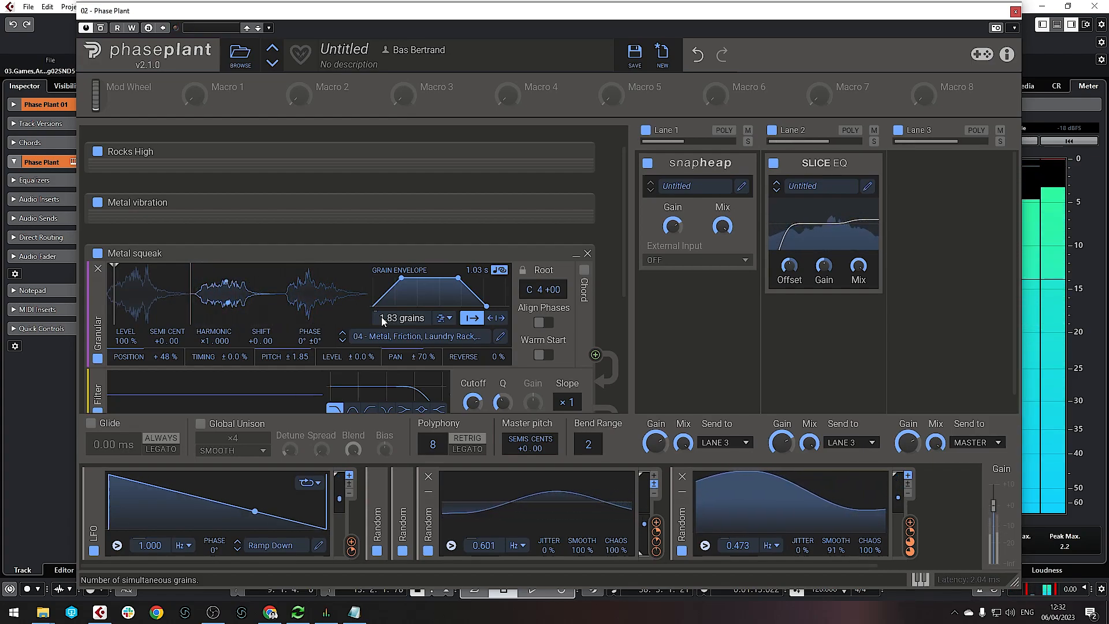
pyautogui.scroll(-3, 370, 323)
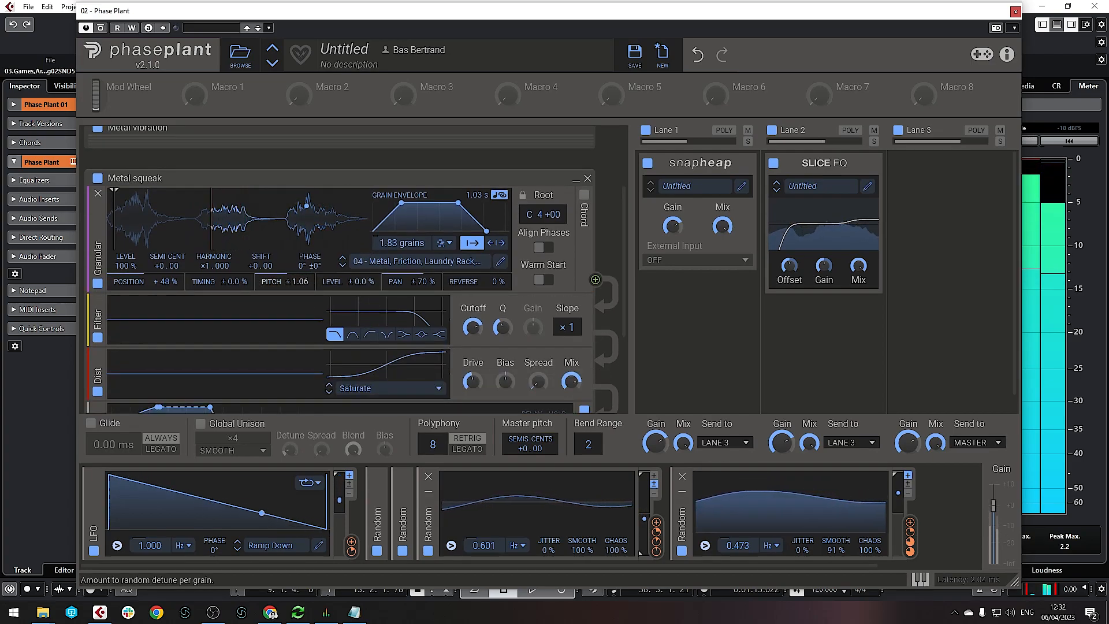
pyautogui.moveTo(297, 282); pyautogui.dragTo(297, 293)
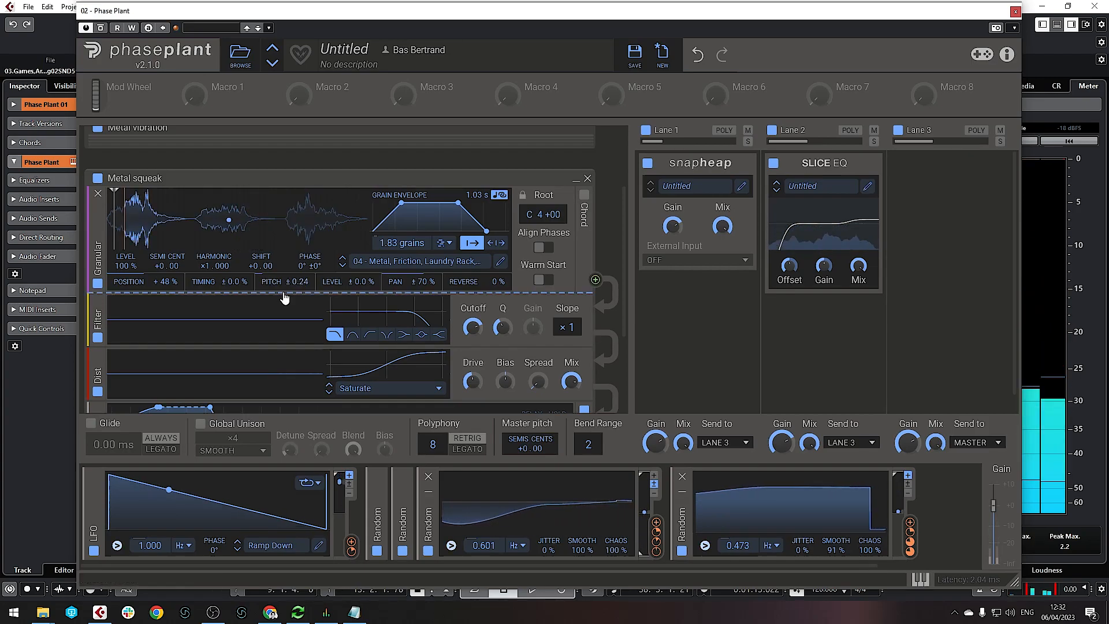
# Pitch the Metal squeak granular layer down to -8 semitones
pyautogui.scroll(3, 275, 293)
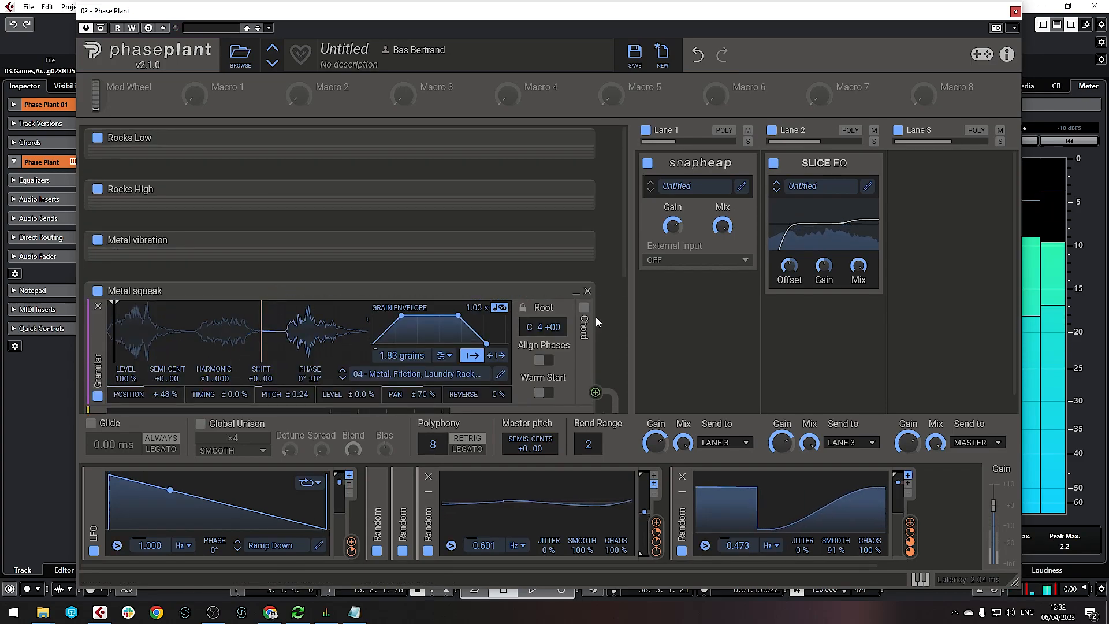
pyautogui.scroll(-3, 411, 337)
pyautogui.scroll(-2, 412, 336)
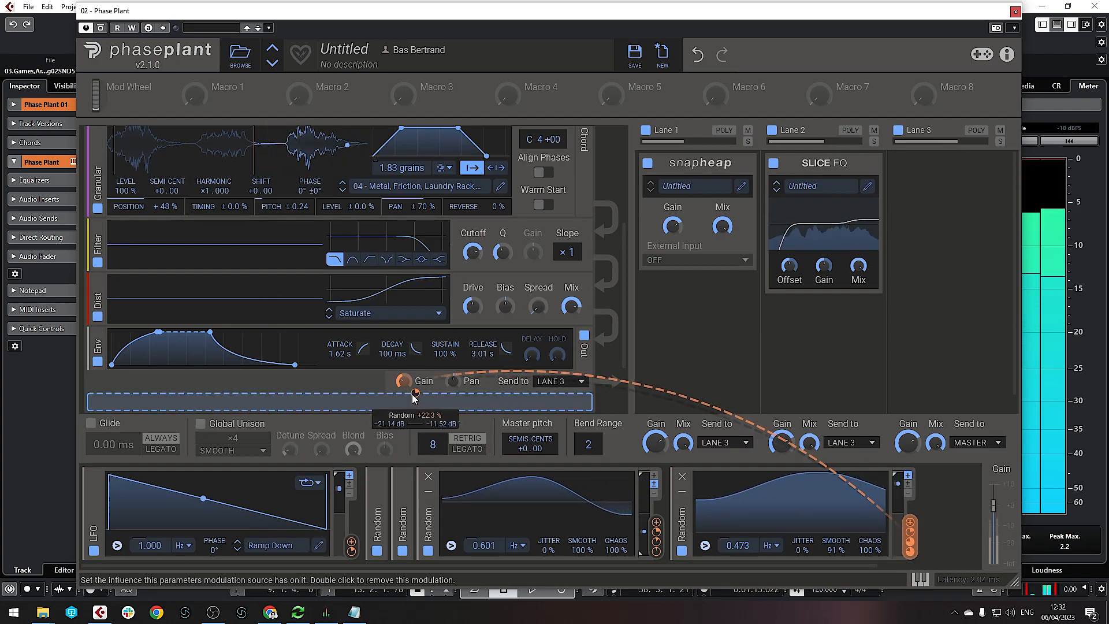
pyautogui.scroll(3, 357, 297)
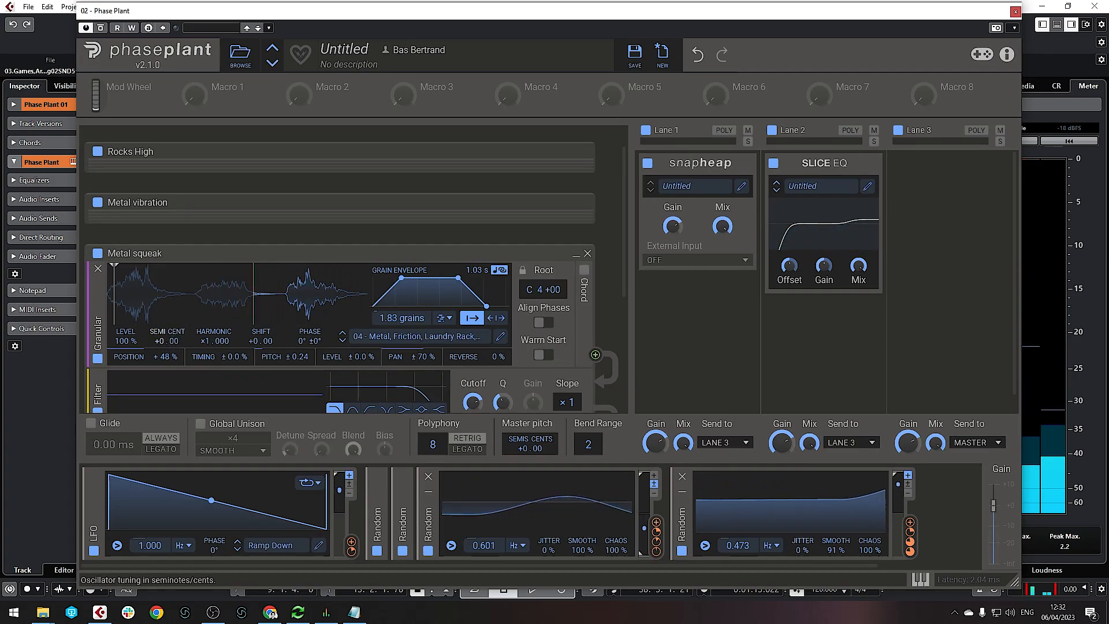
pyautogui.moveTo(161, 341); pyautogui.dragTo(161, 358)
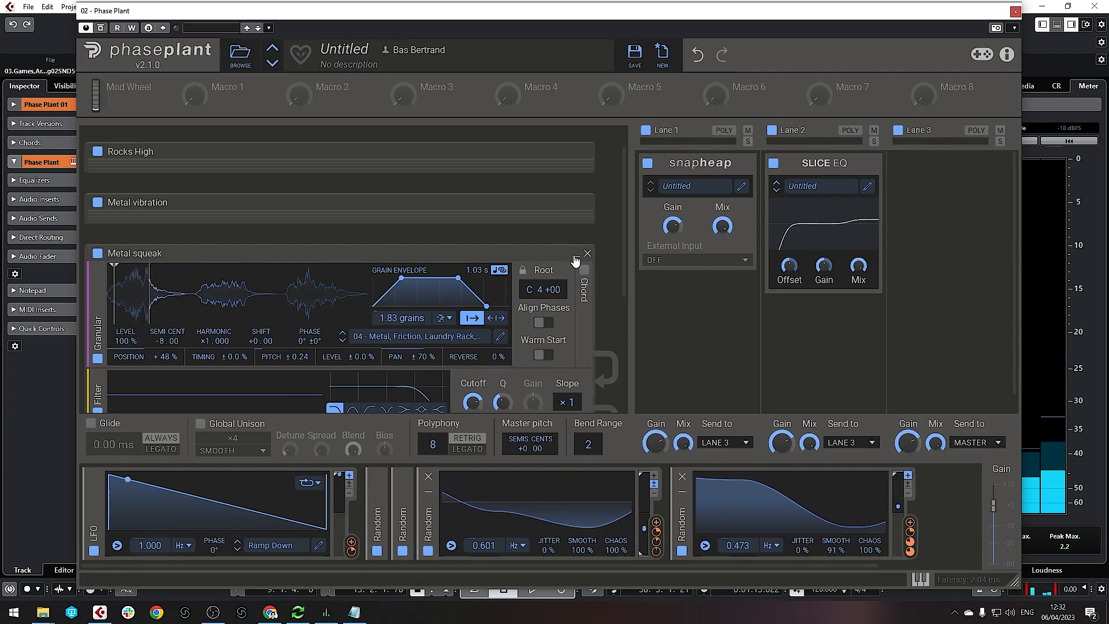
# Duplicate Metal squeak below the original, expand the copy, and close the Phase Plant window
pyautogui.click(576, 254)
pyautogui.click(186, 352)
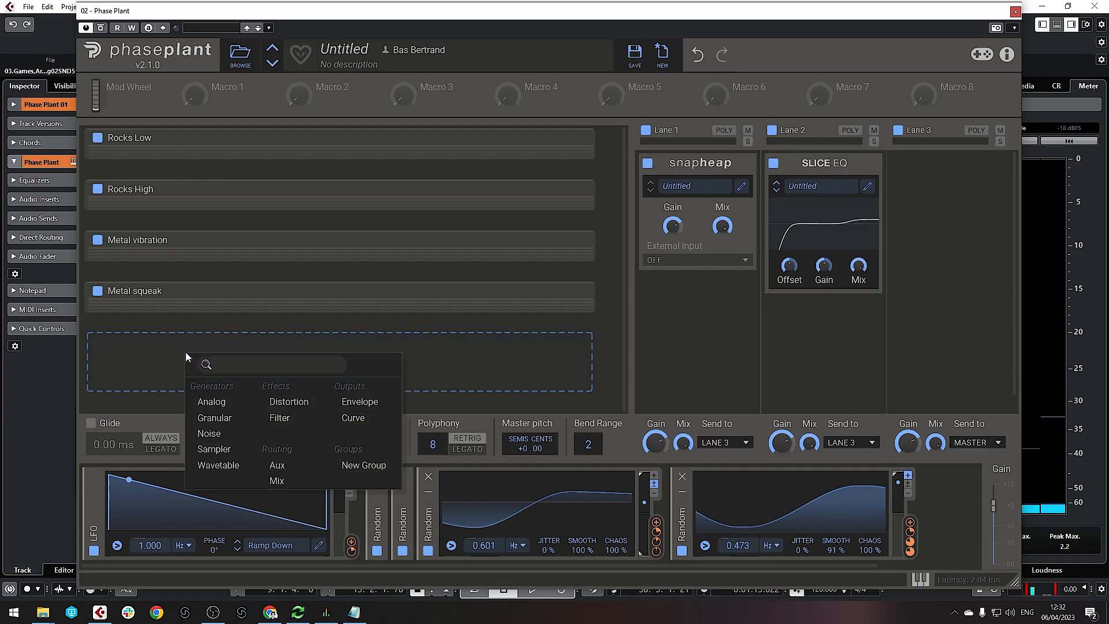
pyautogui.click(159, 347)
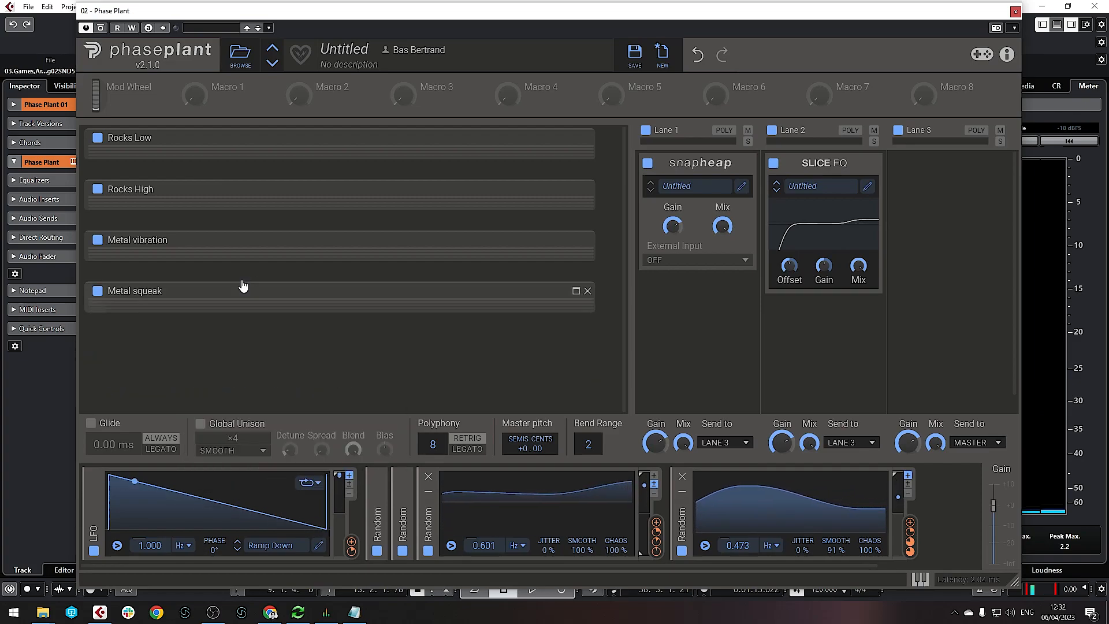
pyautogui.click(227, 378)
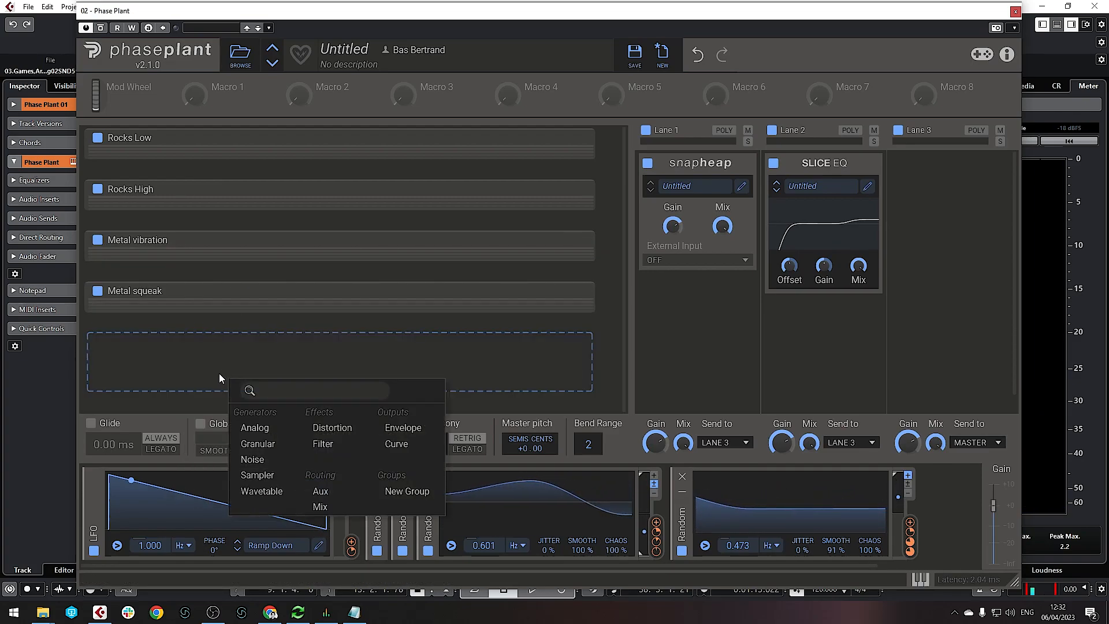
pyautogui.click(358, 314)
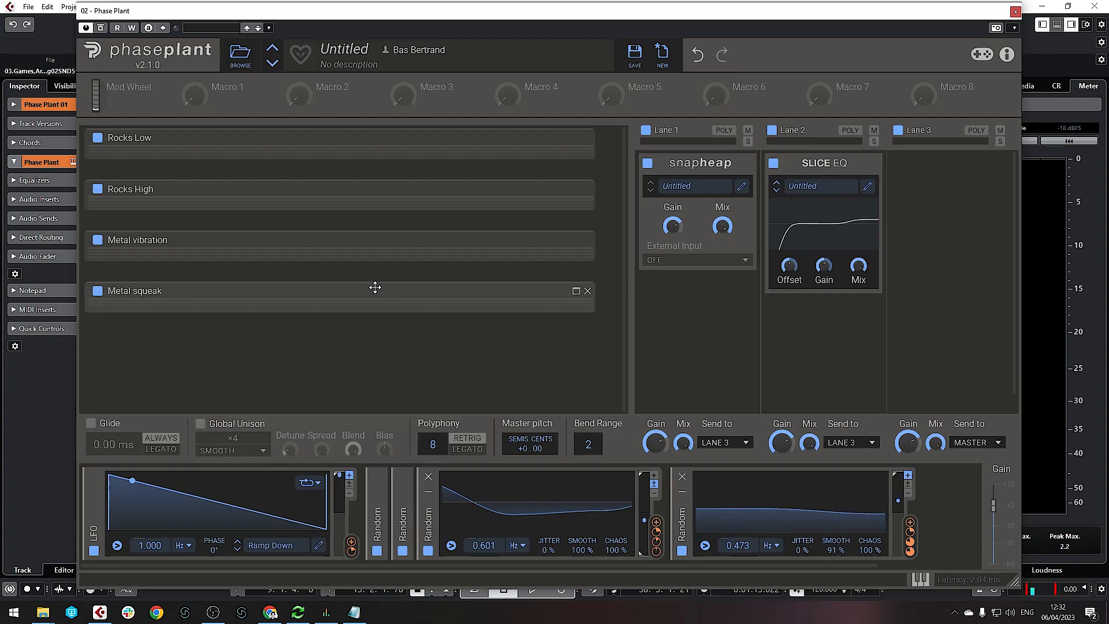
pyautogui.moveTo(376, 288); pyautogui.dragTo(370, 362)
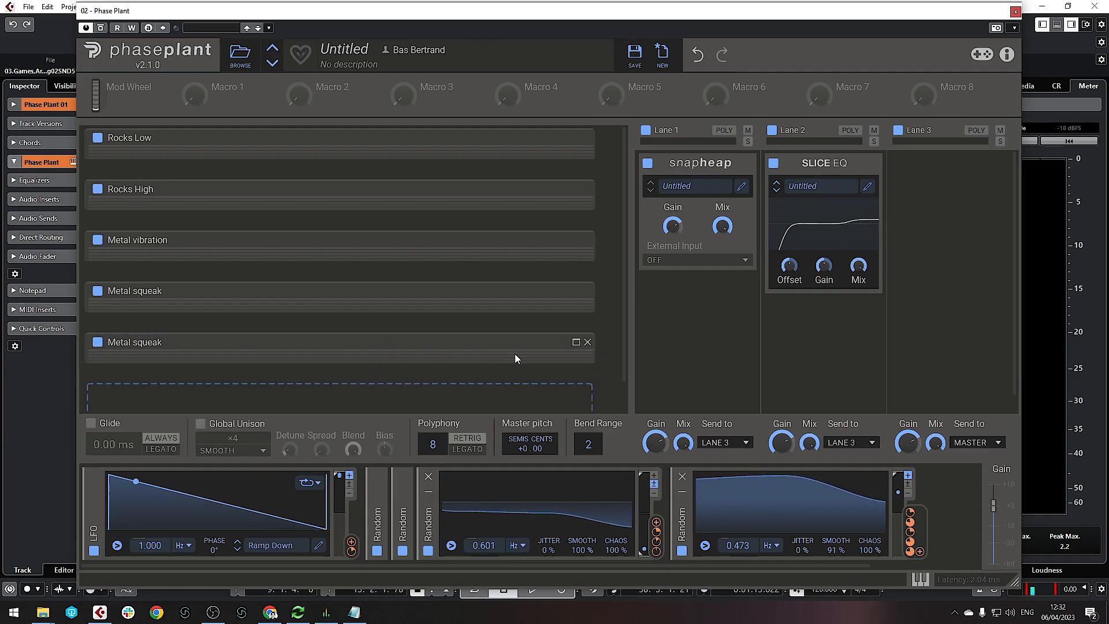
pyautogui.click(576, 343)
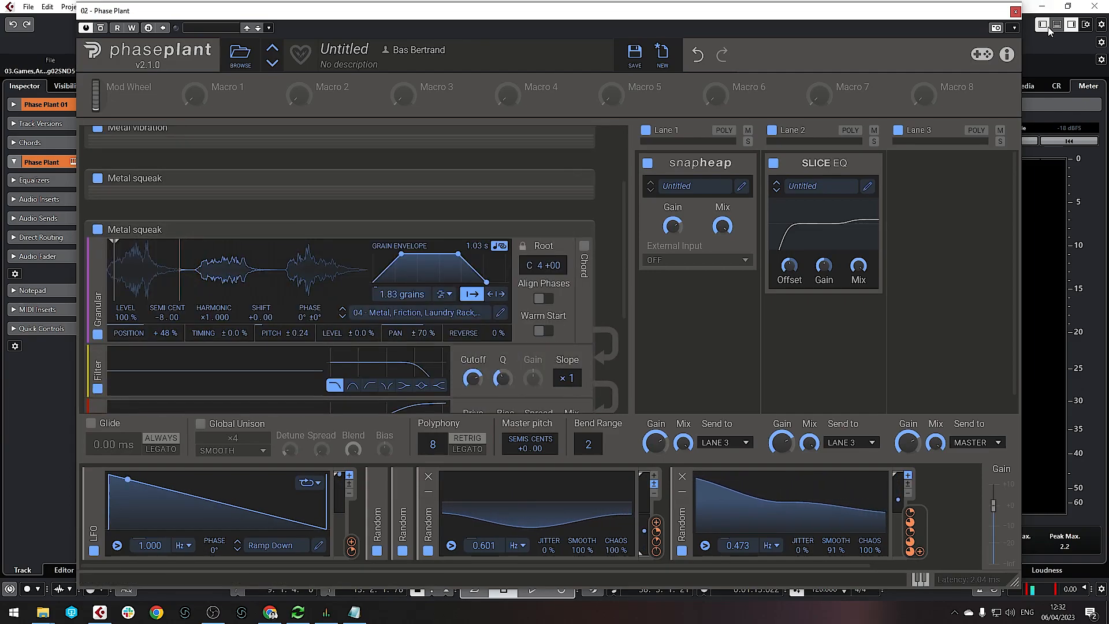
pyautogui.click(1014, 12)
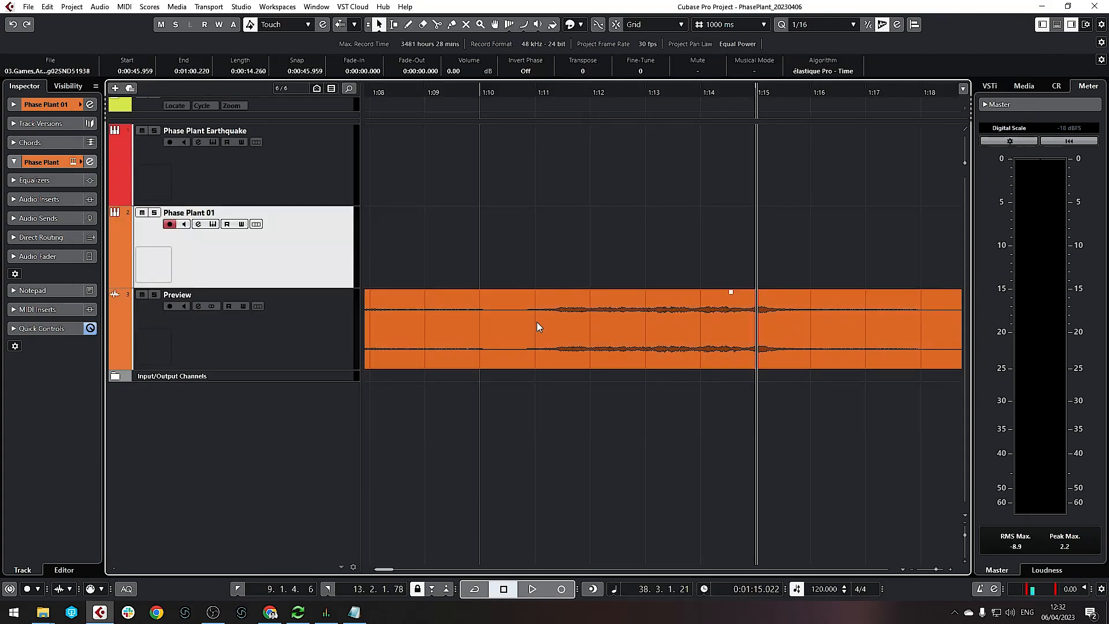
# Play the Destruction, Crash & Debris preview clip from about 1:29, then stop playback
pyautogui.scroll(-7, 549, 362)
pyautogui.hscroll(4, 549, 363)
pyautogui.scroll(5, 469, 341)
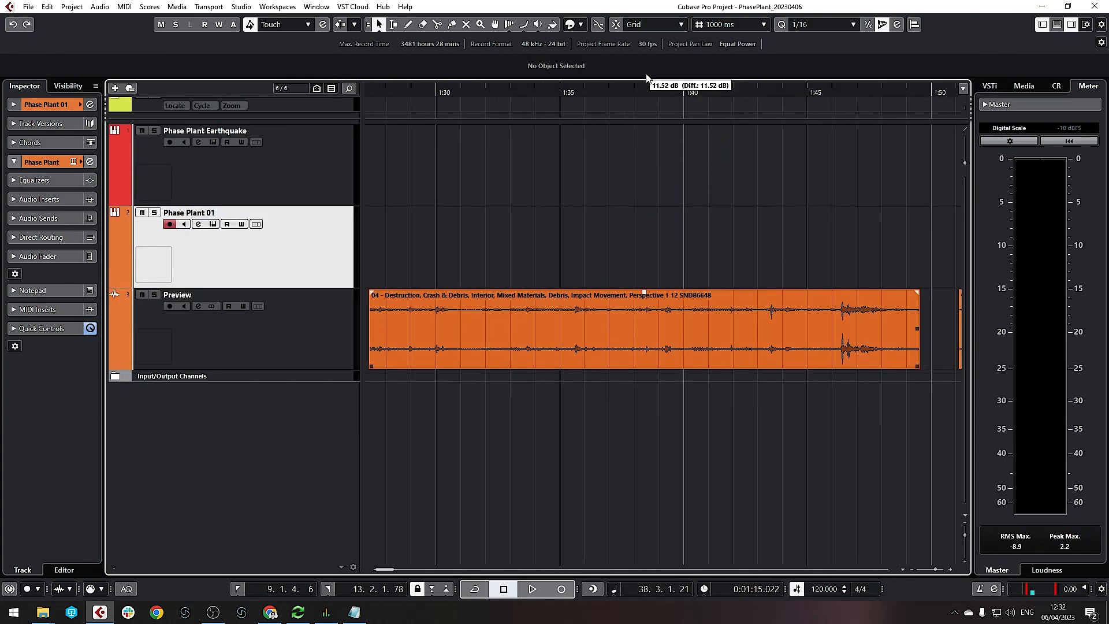
pyautogui.moveTo(424, 88)
pyautogui.mouseDown()
pyautogui.moveTo(404, 101)
pyautogui.moveTo(419, 97)
pyautogui.mouseUp()
pyautogui.press('space')
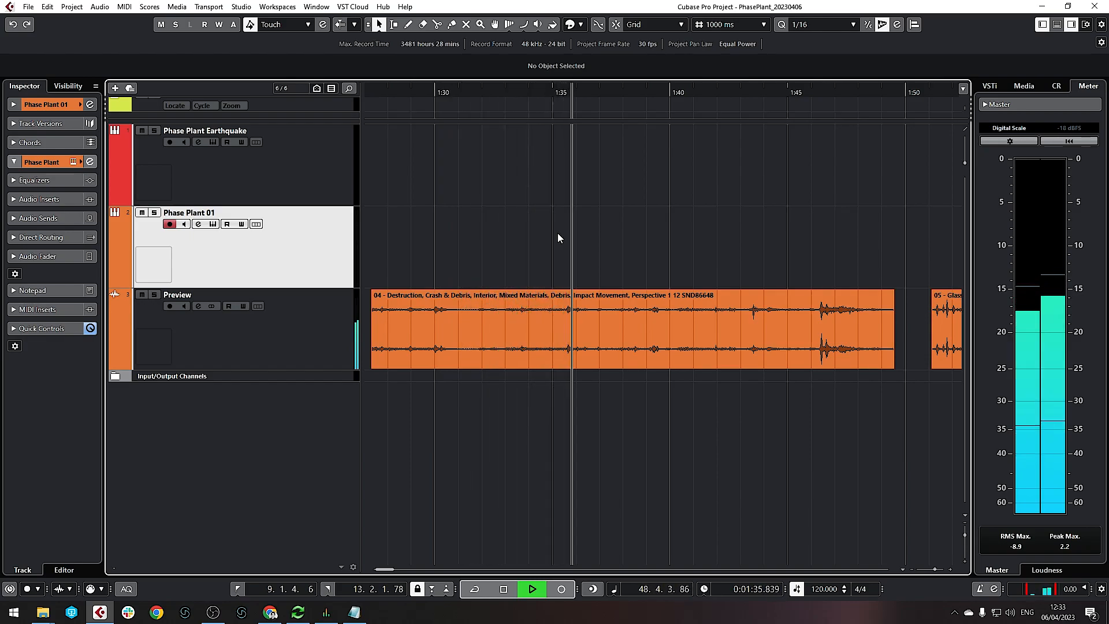
pyautogui.press('space')
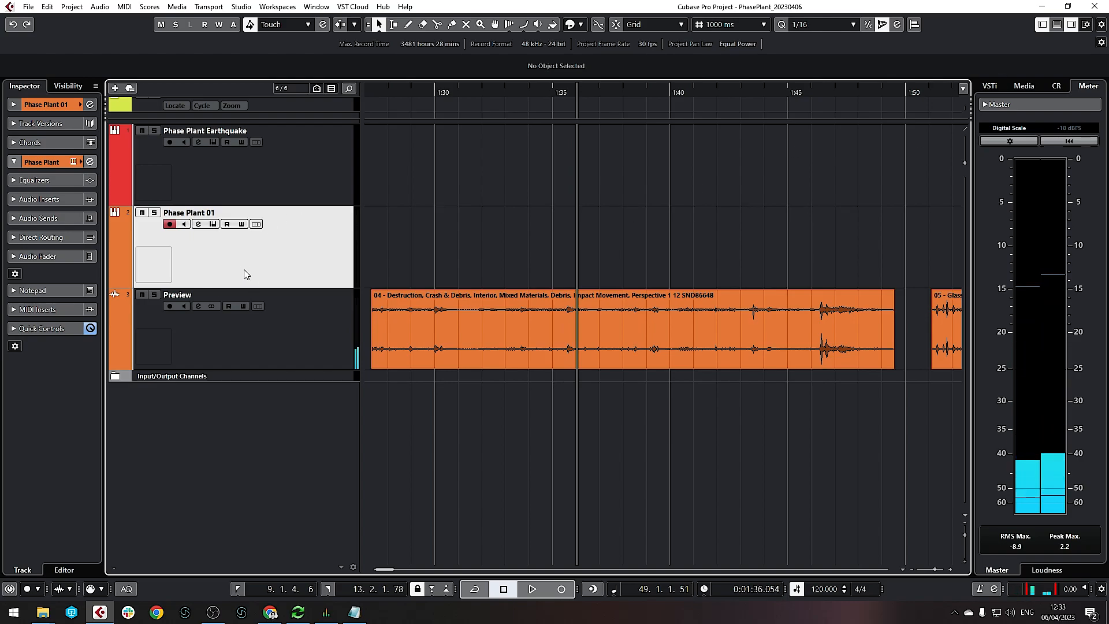
# Reopen Phase Plant and rename the copied layer 'Debris 1'
pyautogui.click(214, 224)
pyautogui.scroll(-4, 386, 281)
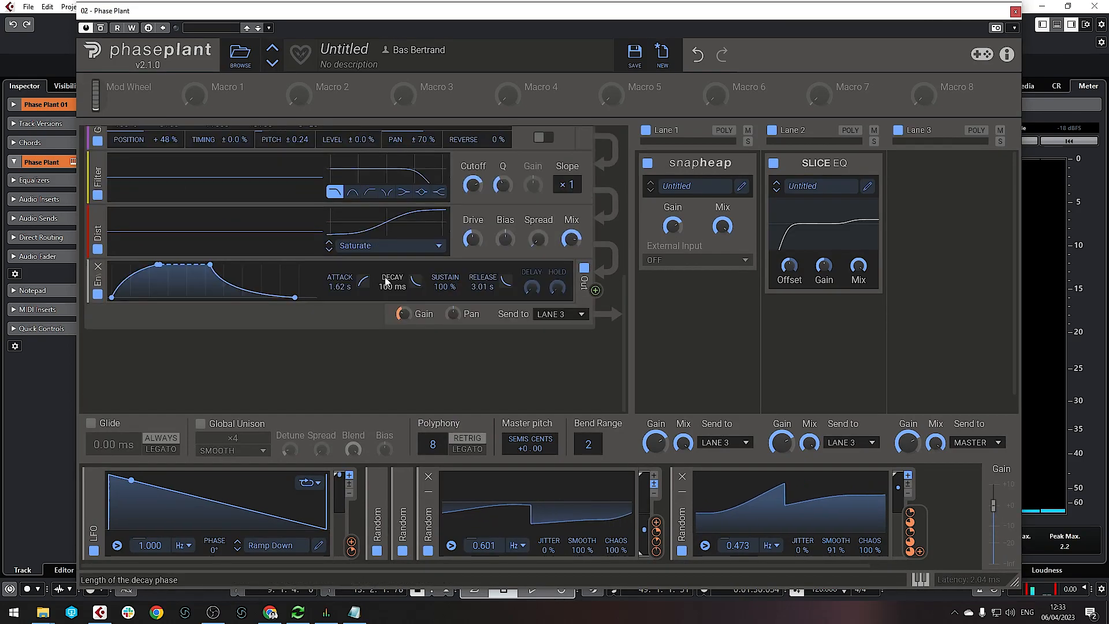
pyautogui.scroll(4, 386, 281)
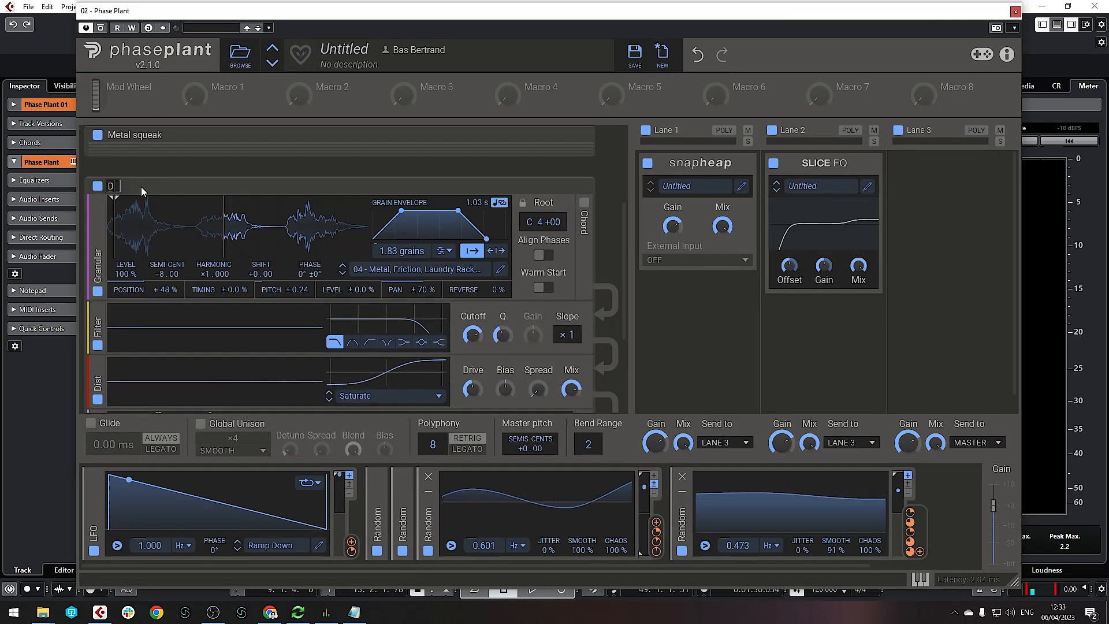
pyautogui.write('ebris 1')
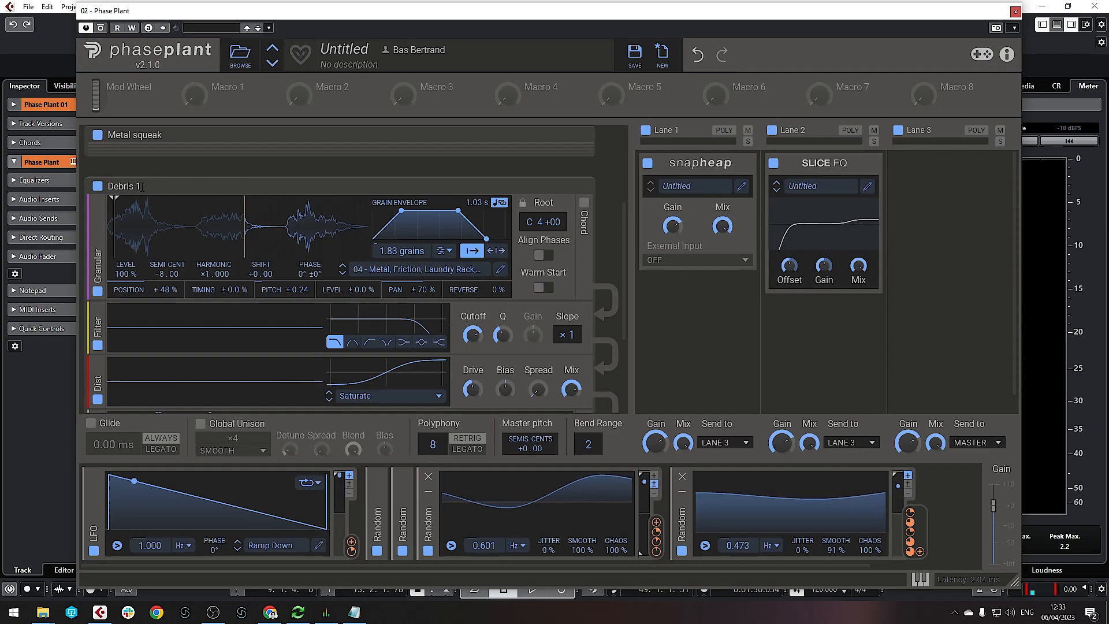
# Load the 05 - Destruction, Crash & Debris sample into the Debris 1 layer
pyautogui.click(425, 269)
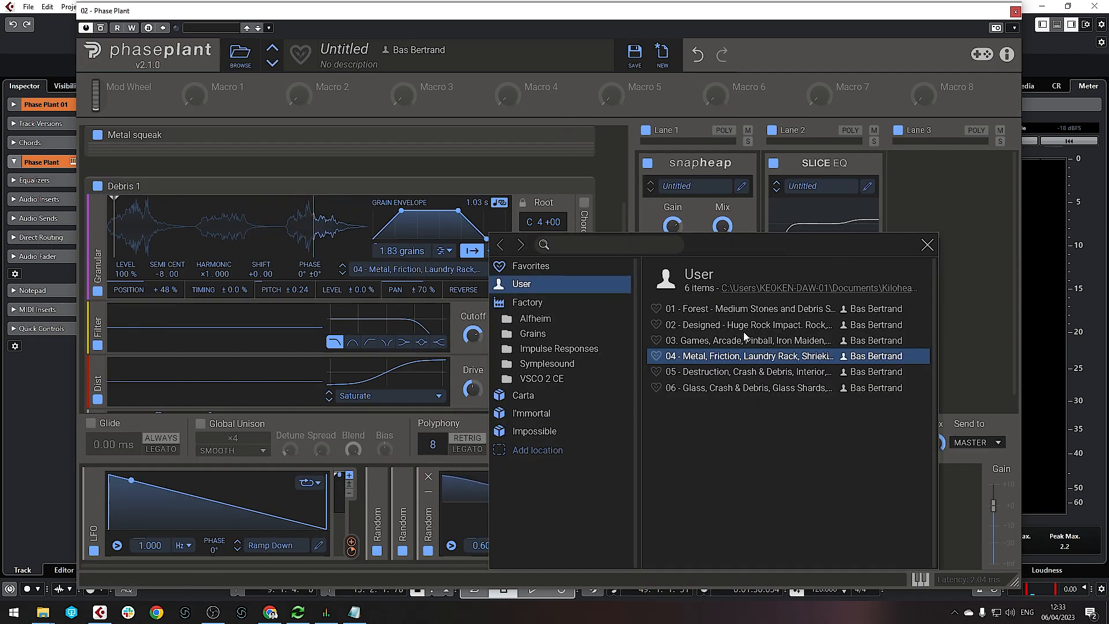
pyautogui.click(733, 371)
pyautogui.click(927, 245)
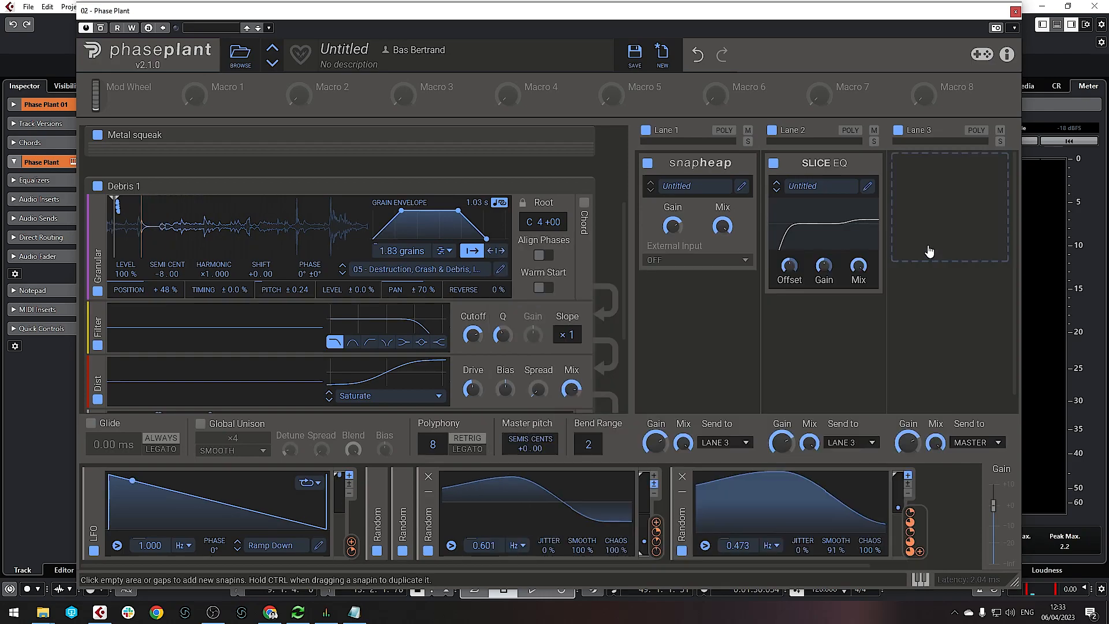
# Remove the Filter module from the Debris 1 chain
pyautogui.scroll(3, 463, 320)
pyautogui.scroll(-4, 464, 294)
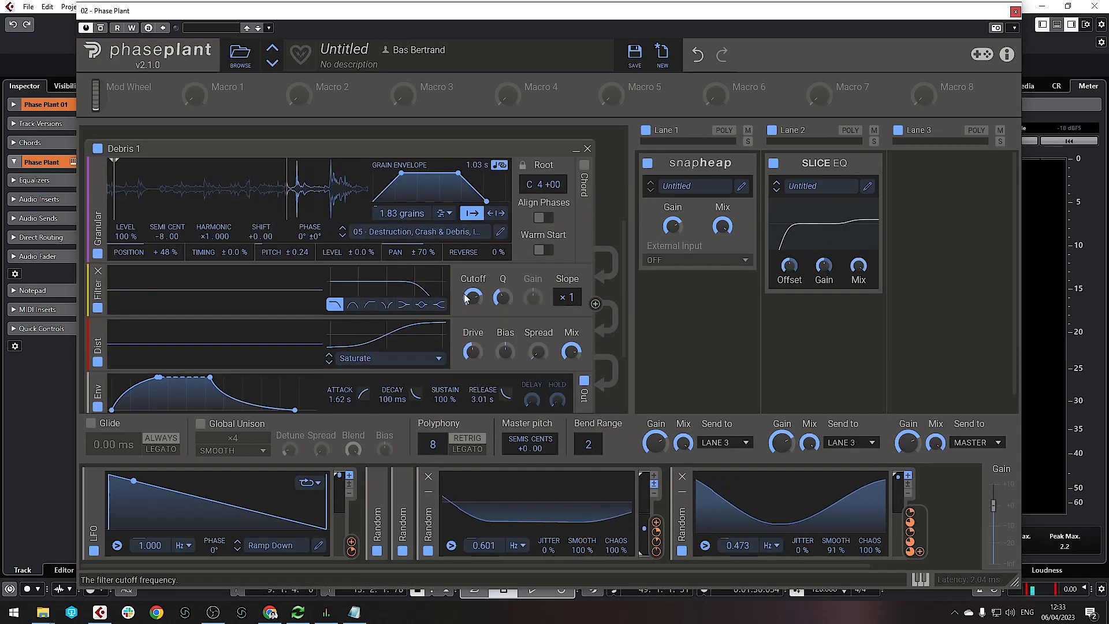
pyautogui.click(98, 273)
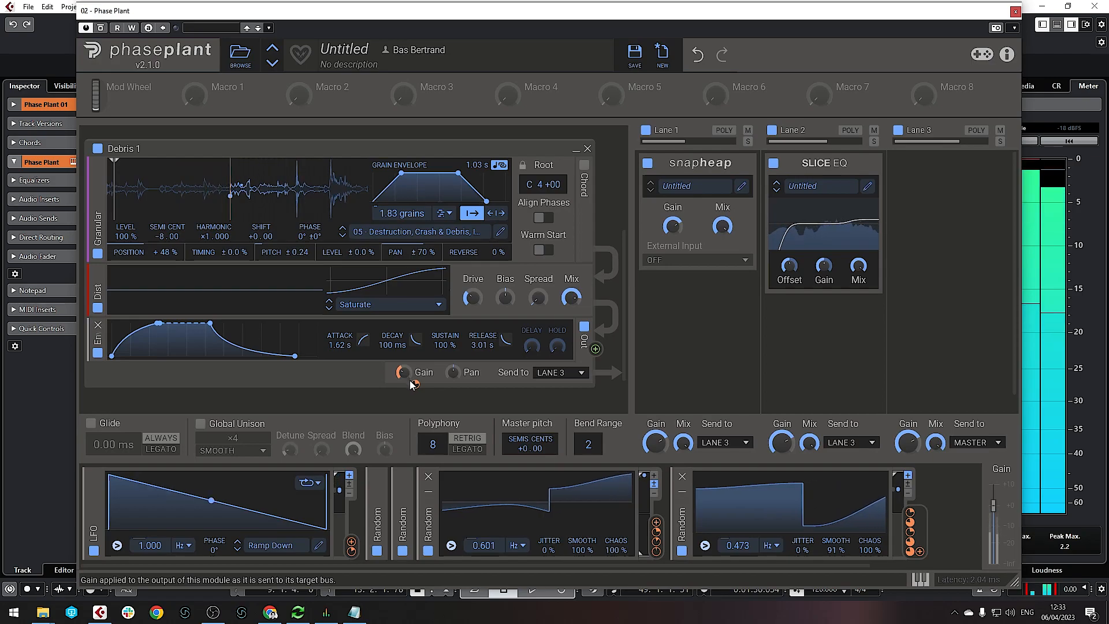
pyautogui.moveTo(416, 386)
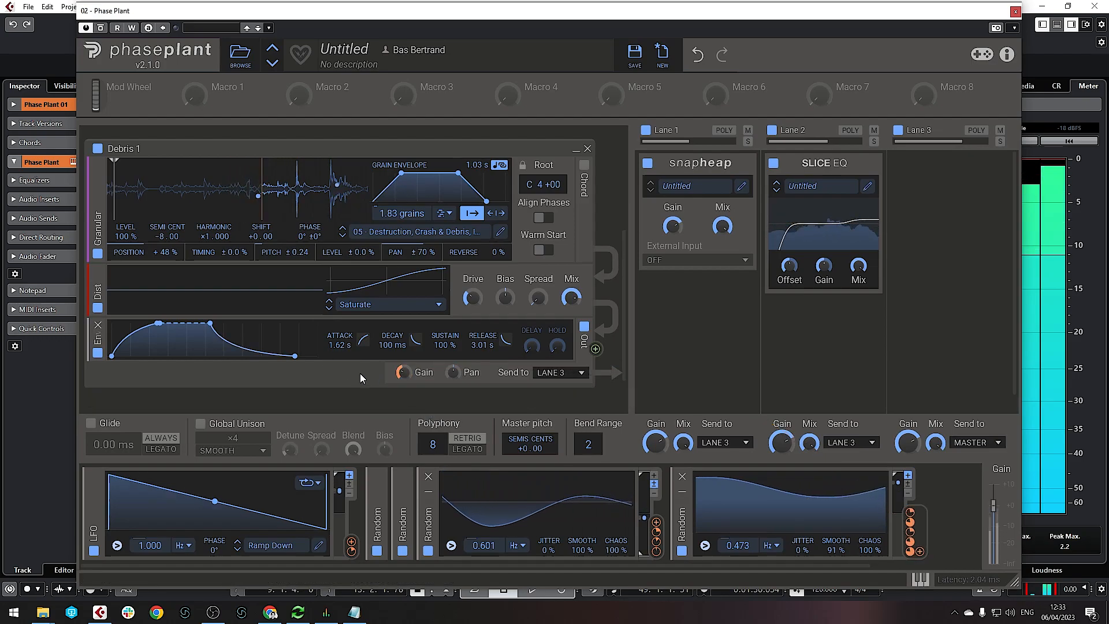
# Collapse the third and fourth Random modulators and add a new Random one at 1.022 Hz
pyautogui.click(428, 492)
pyautogui.click(453, 492)
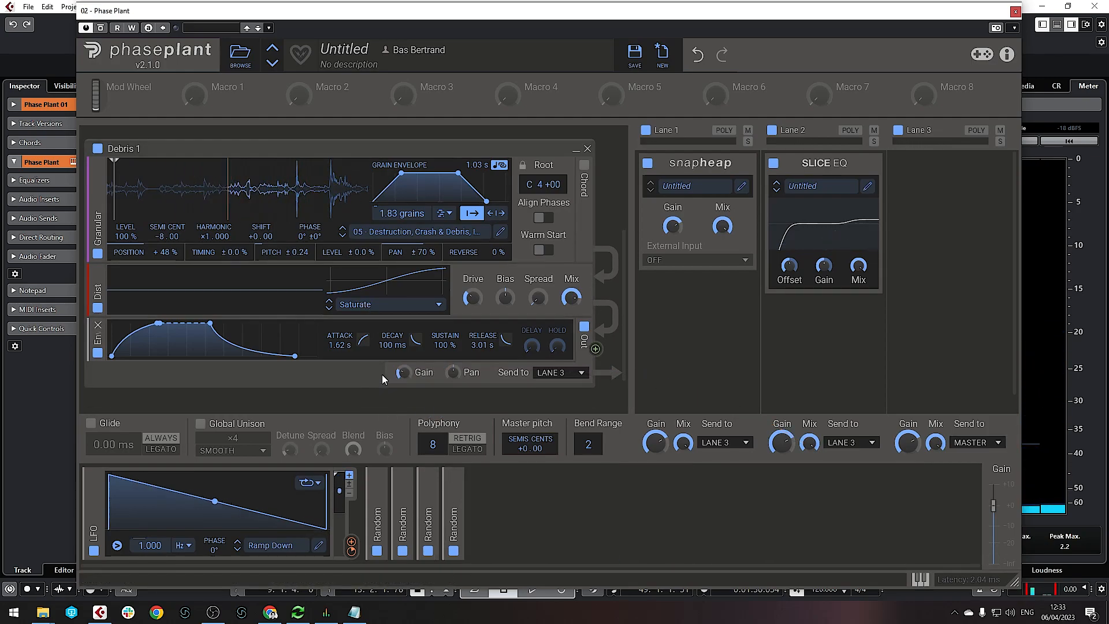
pyautogui.click(501, 503)
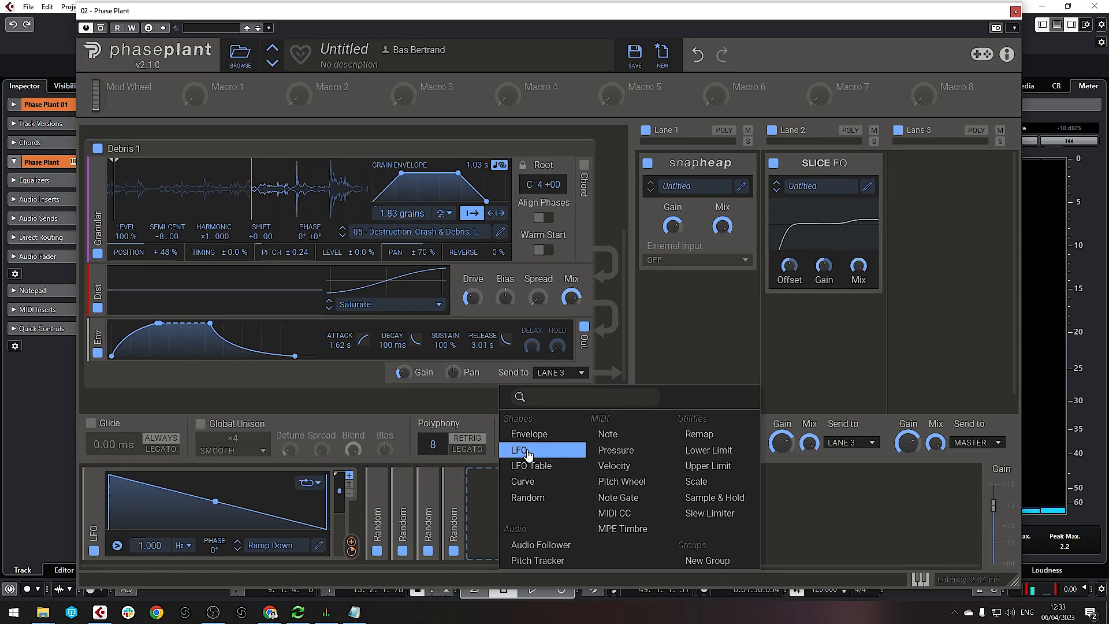
pyautogui.click(533, 499)
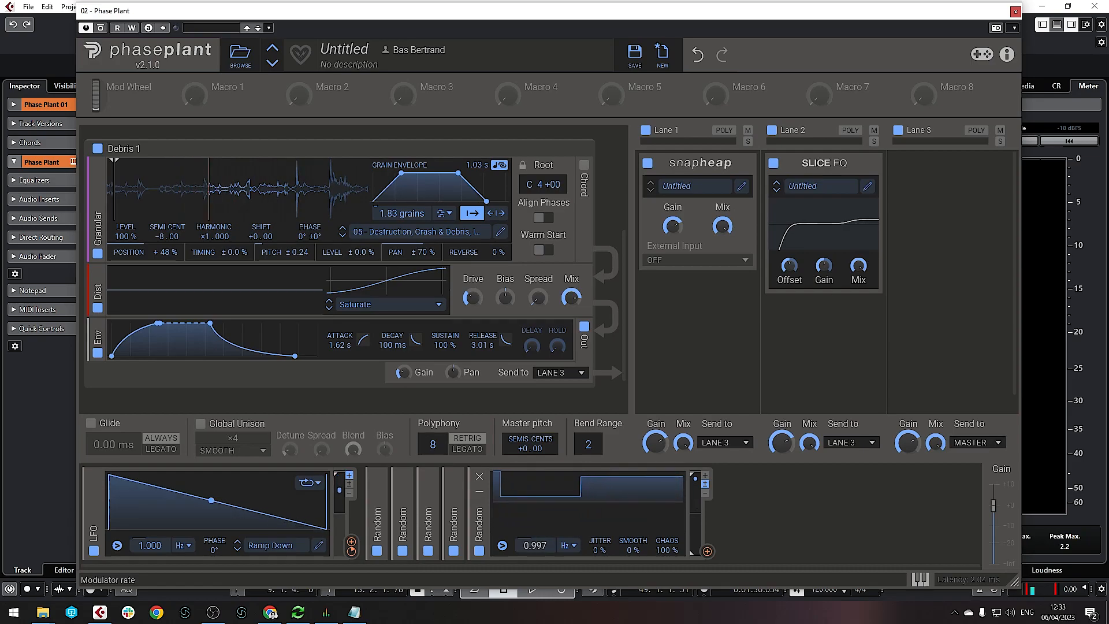
pyautogui.moveTo(536, 552); pyautogui.dragTo(536, 550)
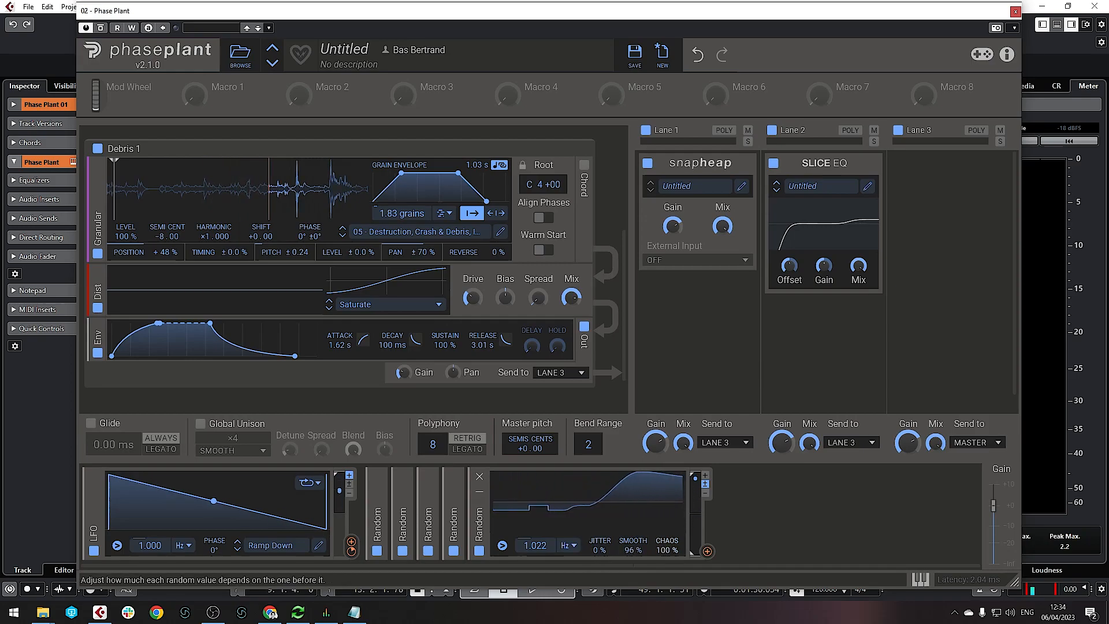
# Route the new Random modulator to Debris 1's output gain at +31.5%
pyautogui.click(707, 553)
pyautogui.click(707, 481)
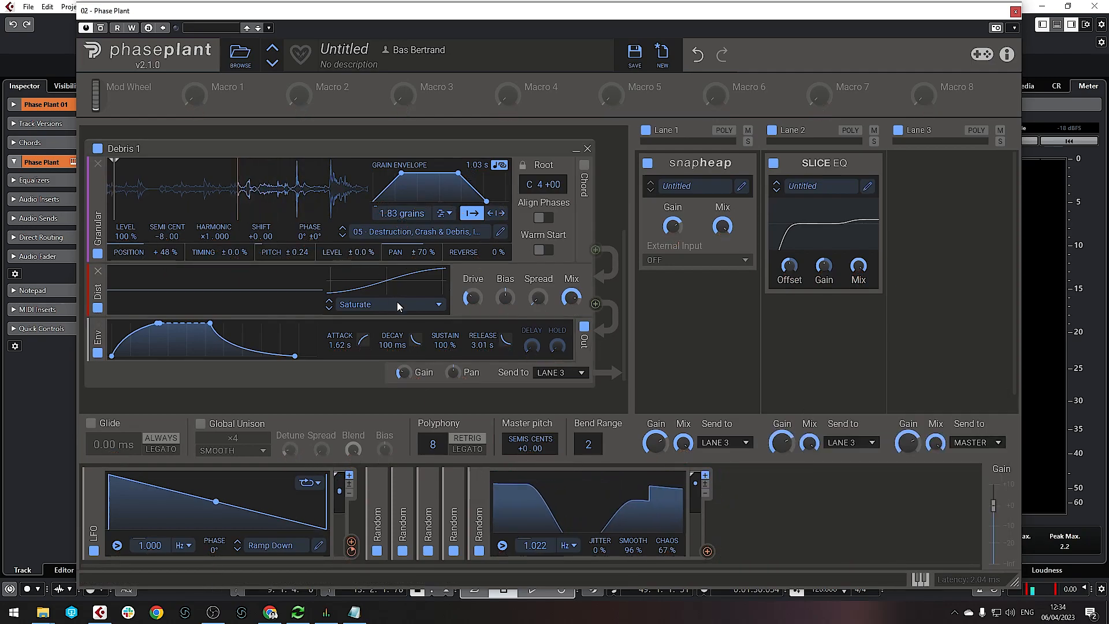
pyautogui.moveTo(707, 551); pyautogui.dragTo(418, 390)
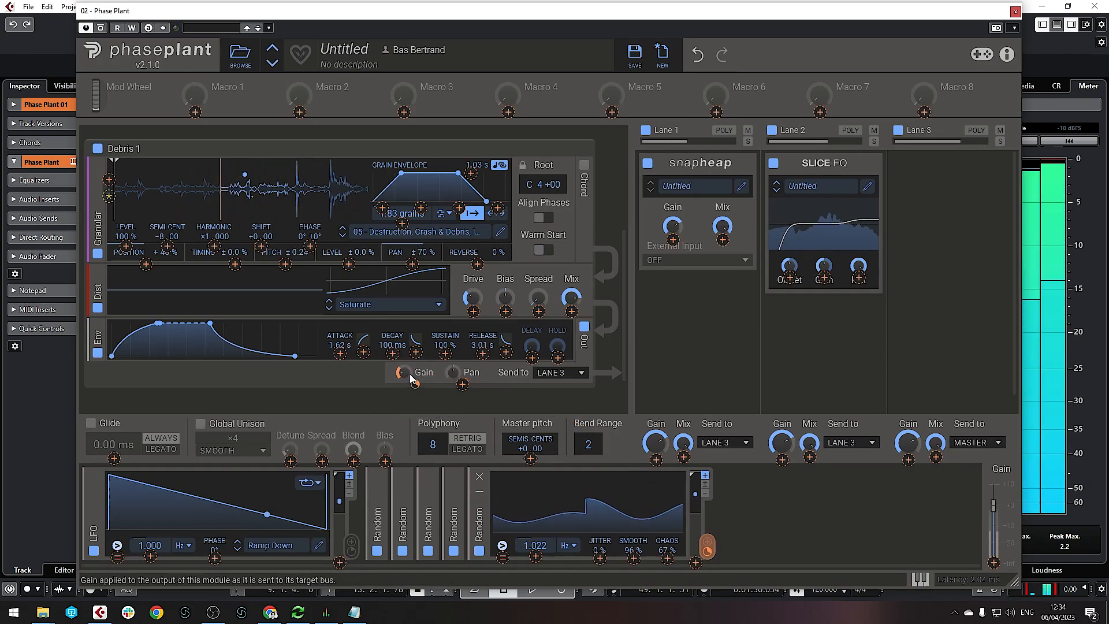
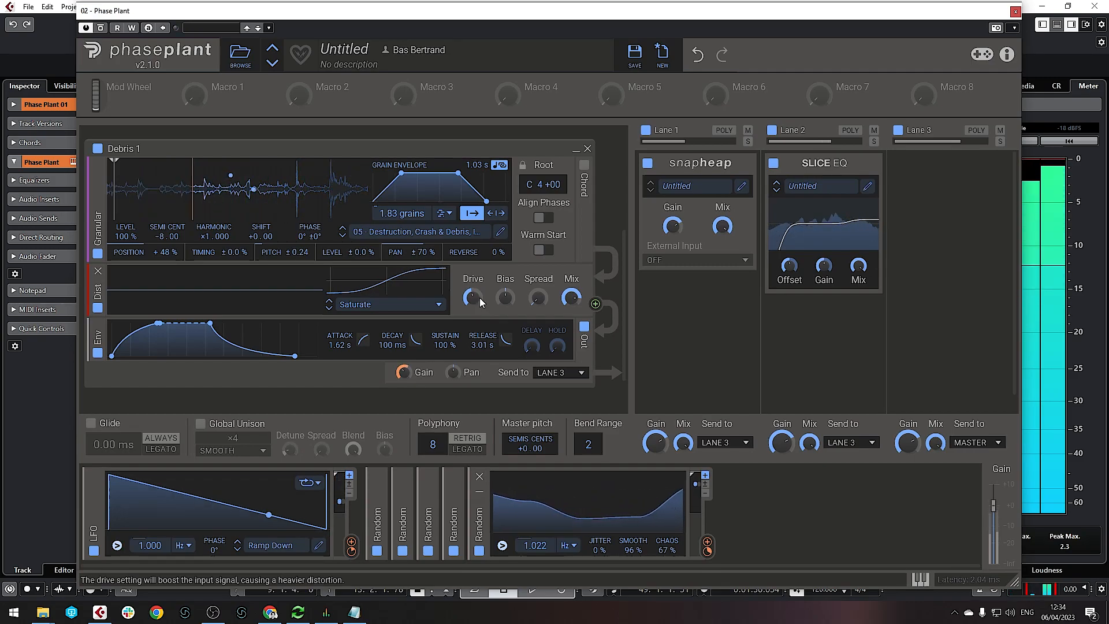
# Send Debris 1's output to LANE 2 and route the second Random modulator to Grain Length
pyautogui.click(566, 373)
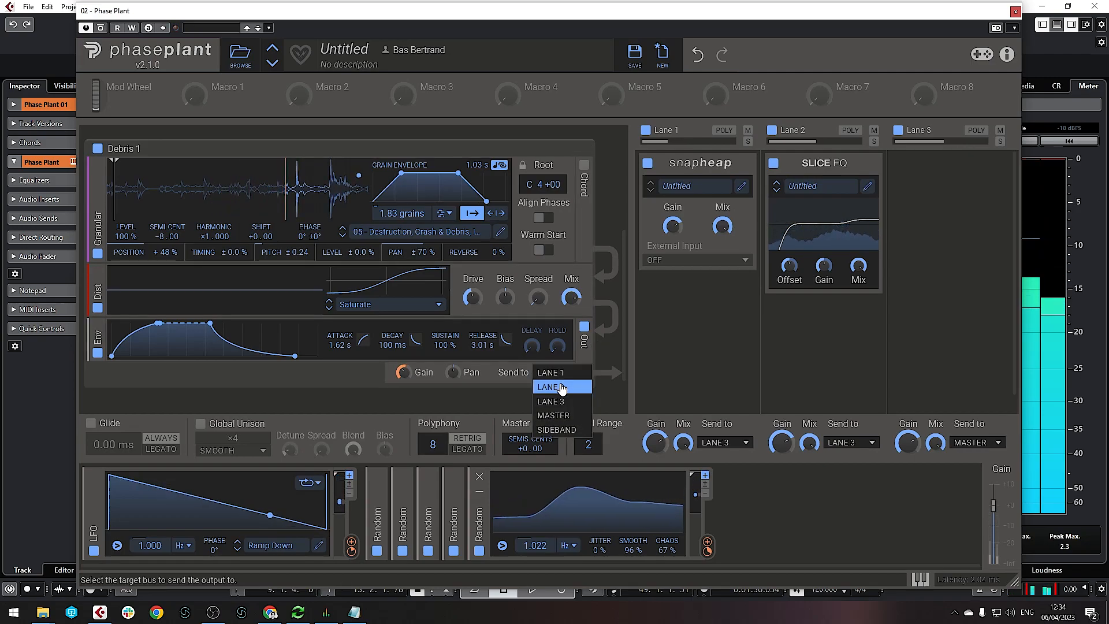
pyautogui.click(562, 387)
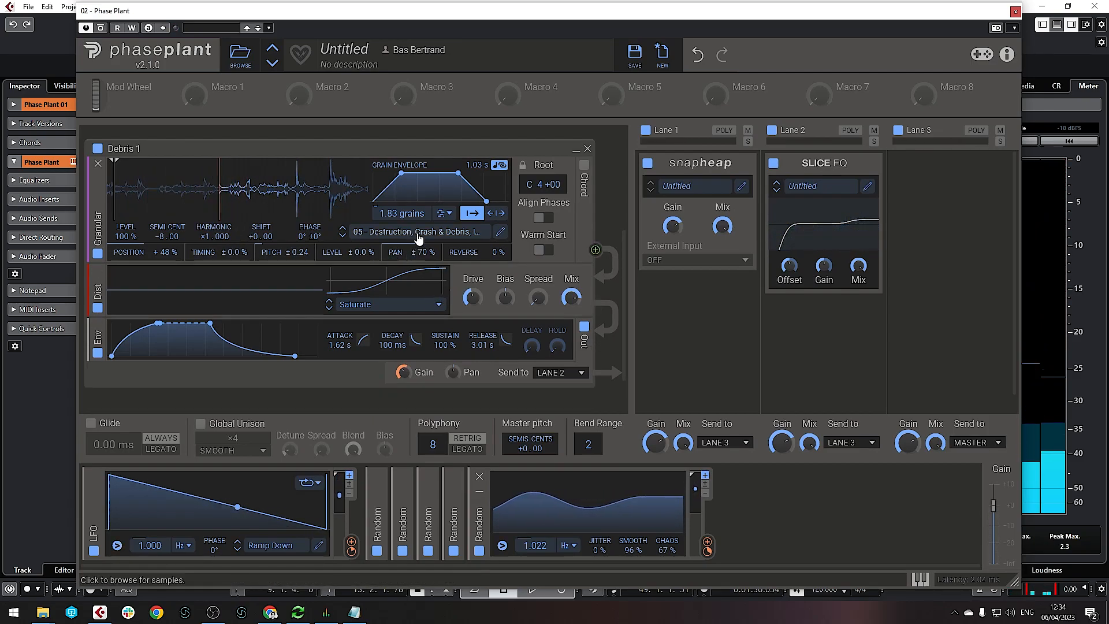
pyautogui.click(429, 491)
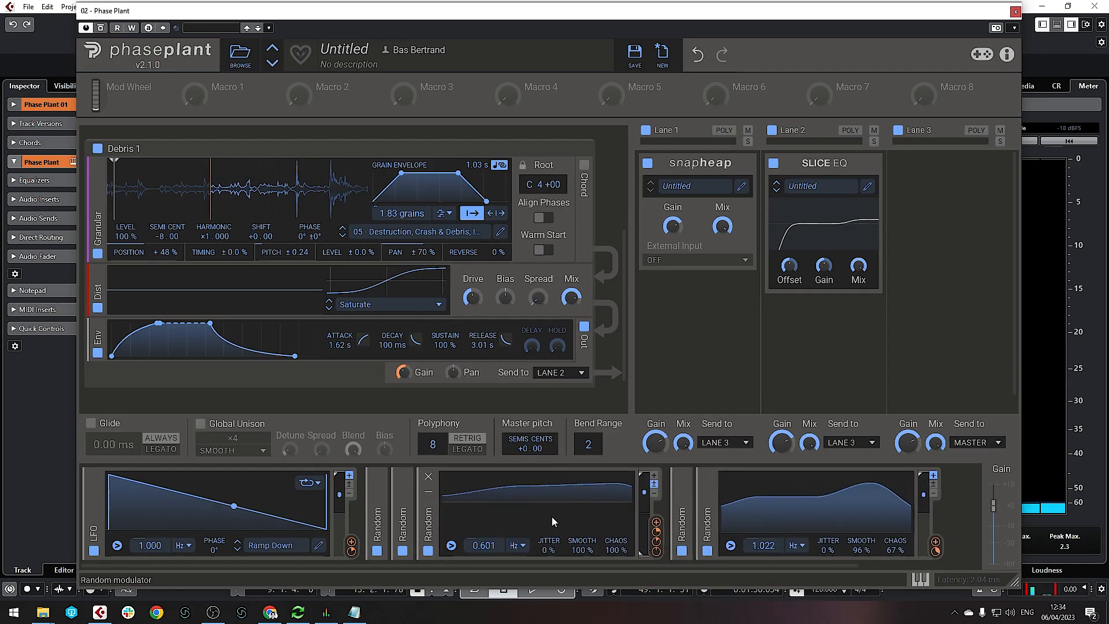
pyautogui.click(428, 494)
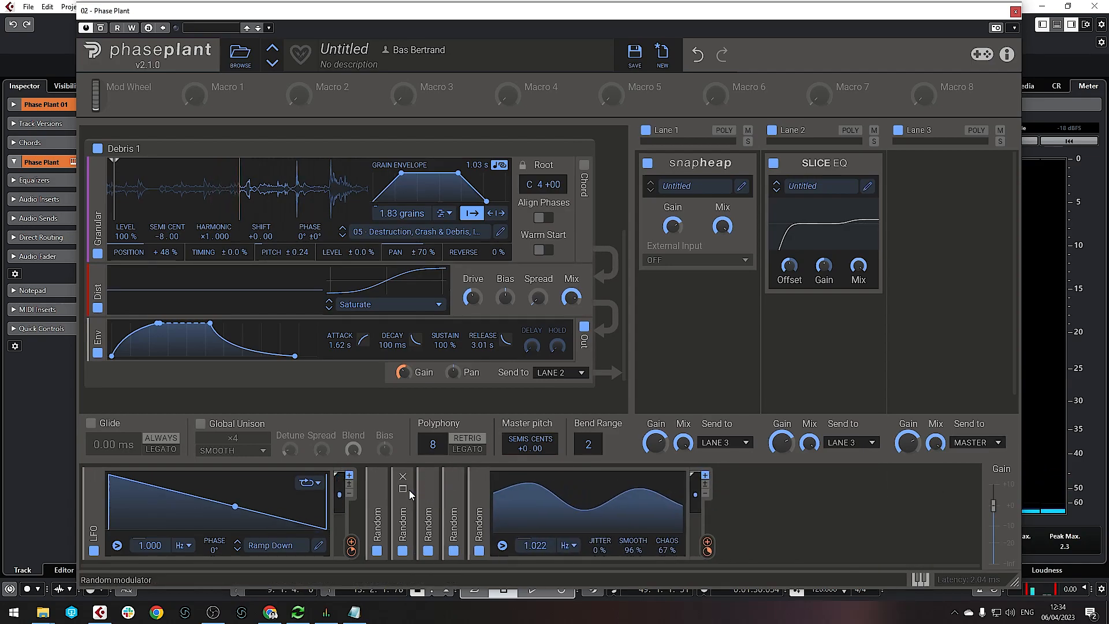
pyautogui.click(404, 493)
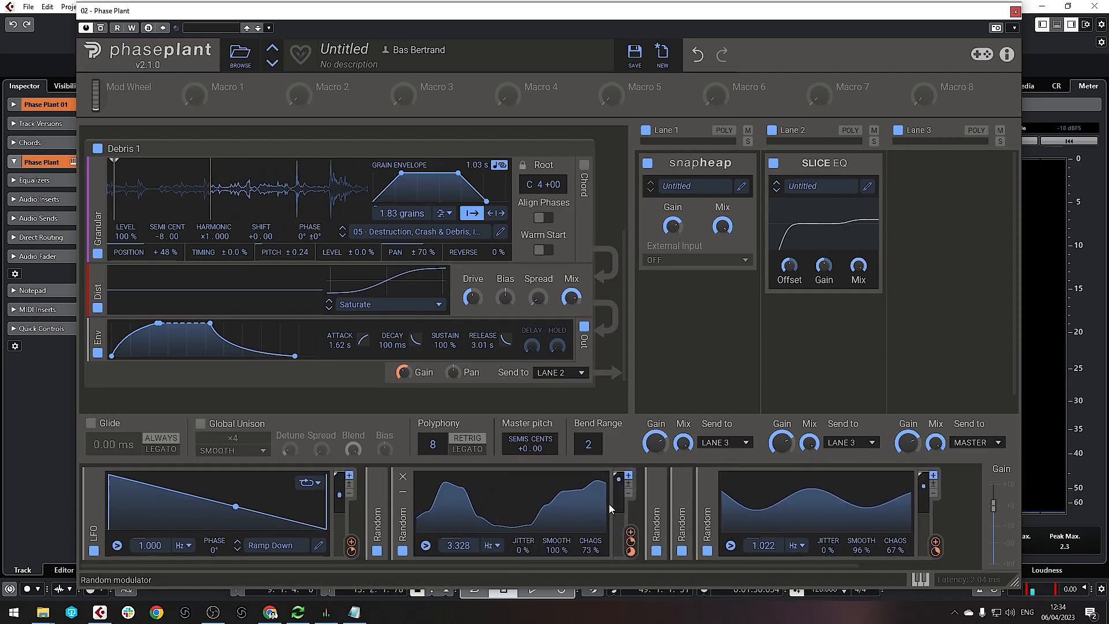
pyautogui.click(630, 533)
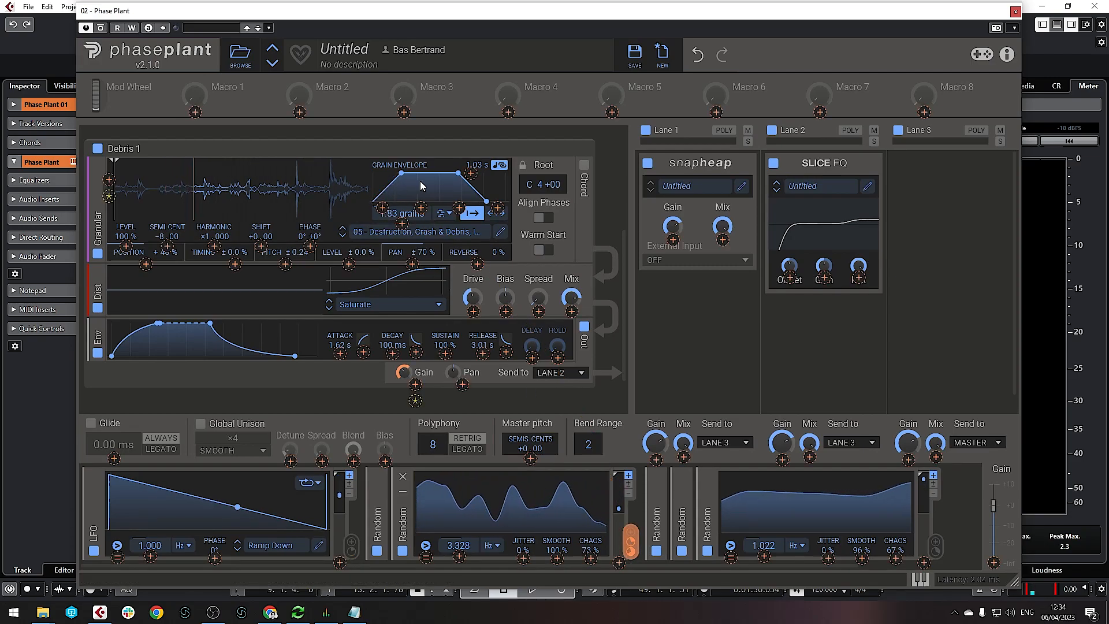
pyautogui.moveTo(468, 178); pyautogui.dragTo(468, 168)
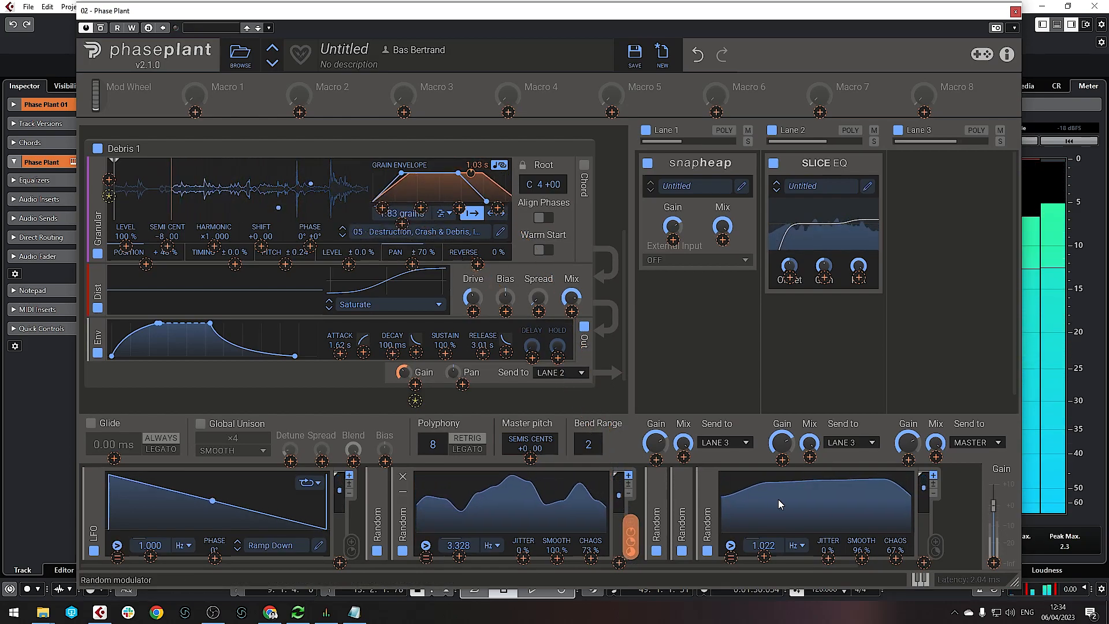
# Route the first Random modulator (2.291 Hz, 100% chaos) to the grain envelope attack curve
pyautogui.click(403, 490)
pyautogui.click(380, 489)
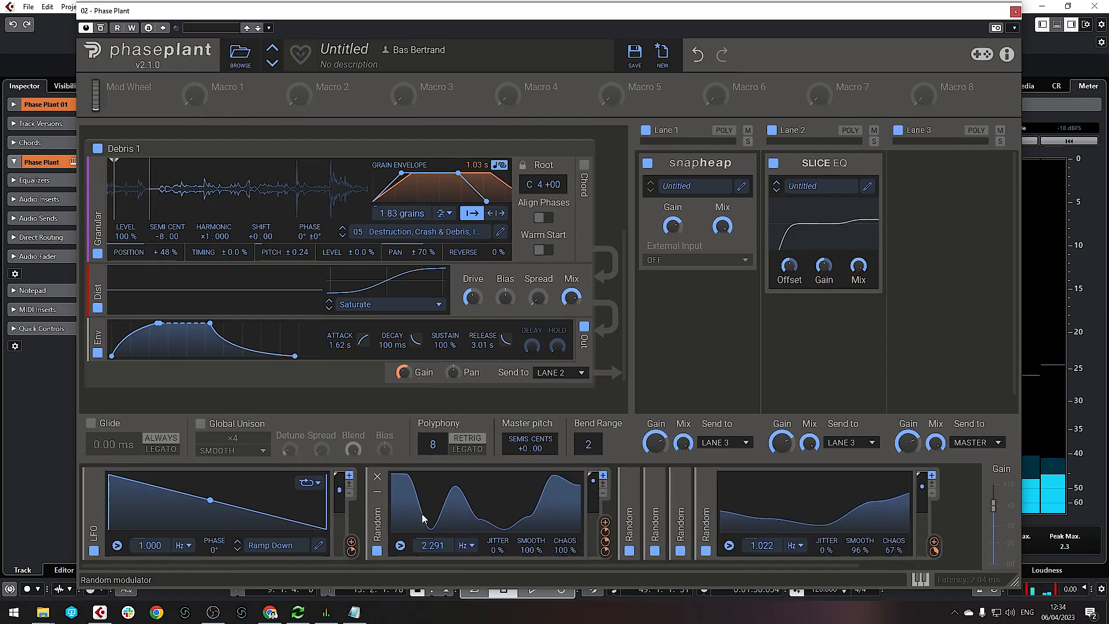
pyautogui.moveTo(605, 530); pyautogui.dragTo(384, 208)
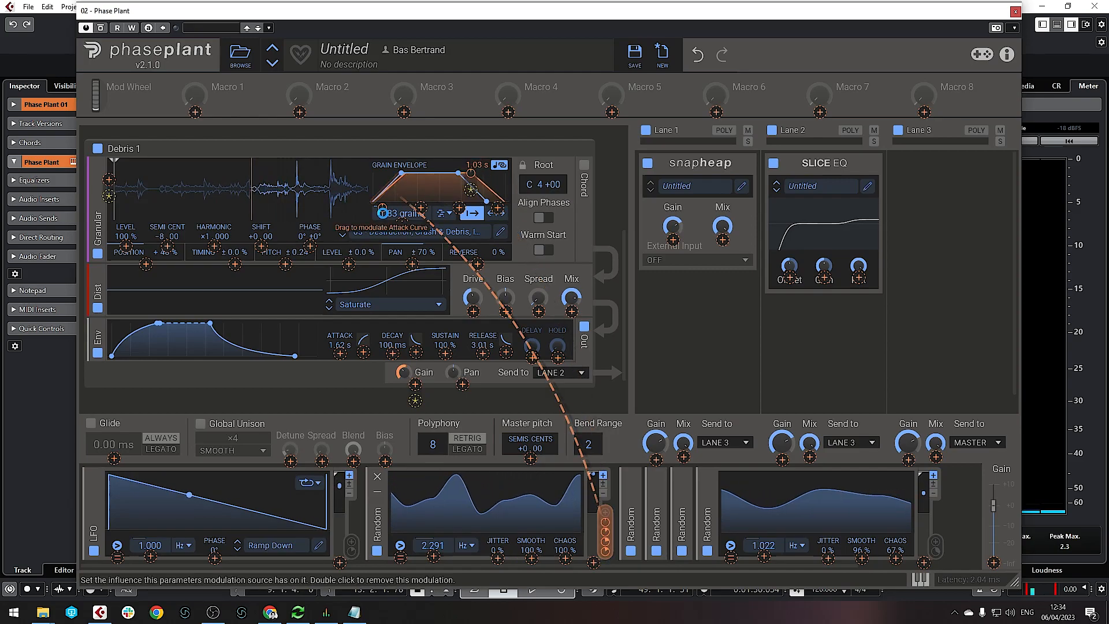
pyautogui.moveTo(384, 209); pyautogui.dragTo(383, 207)
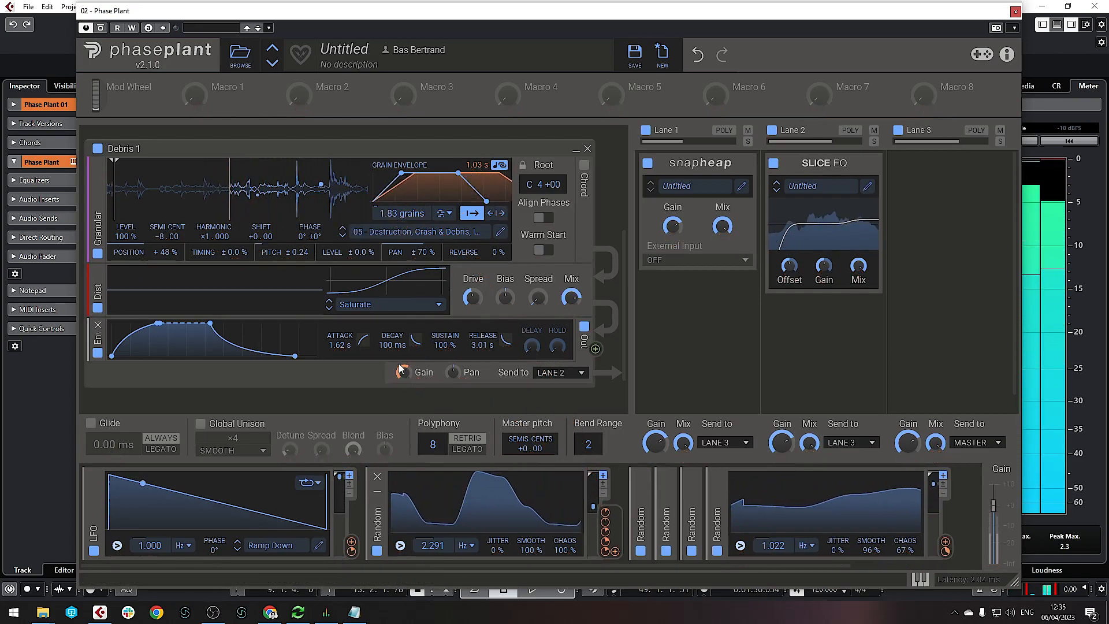
# Collapse Debris 1, Ctrl-drag it into a duplicate Debris 2 layer, and close Phase Plant
pyautogui.scroll(-1, 387, 340)
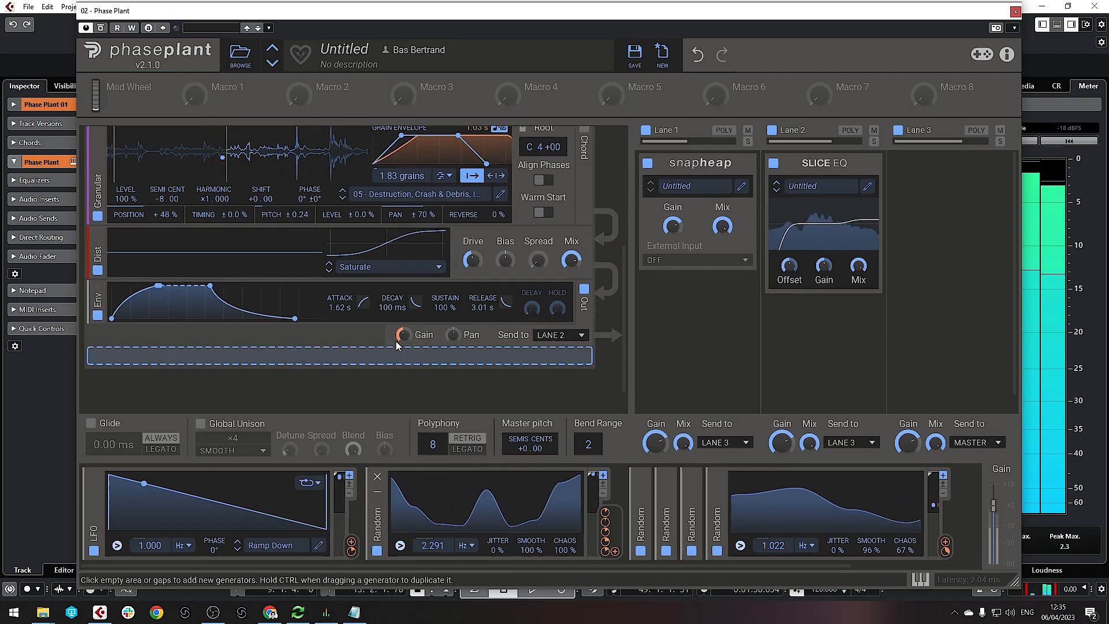
pyautogui.moveTo(413, 346)
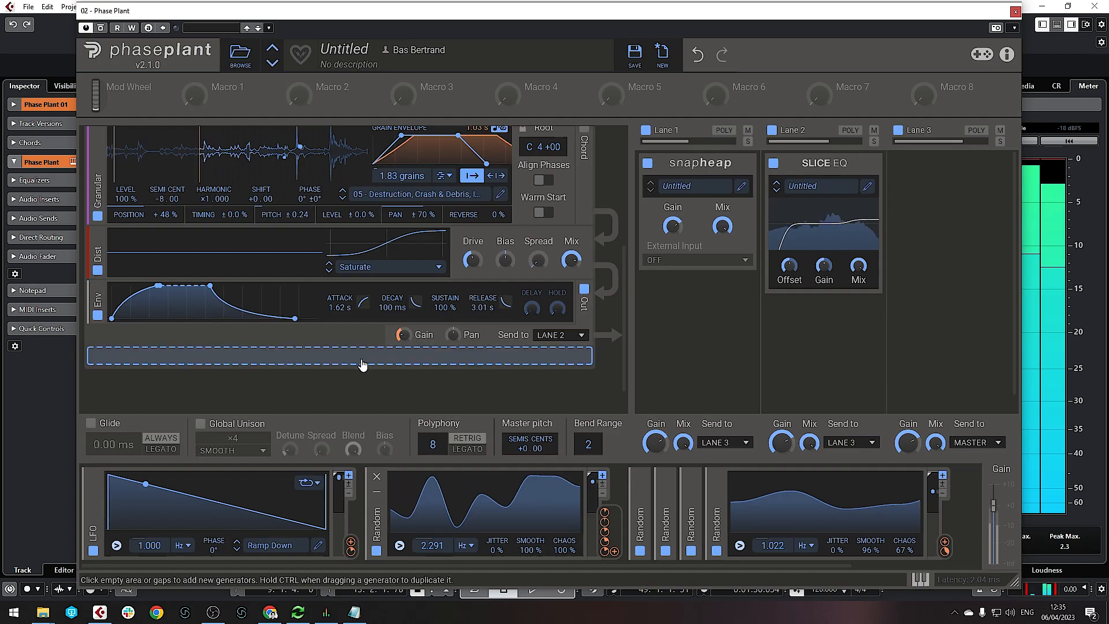
pyautogui.scroll(-1, 347, 363)
pyautogui.scroll(2, 341, 338)
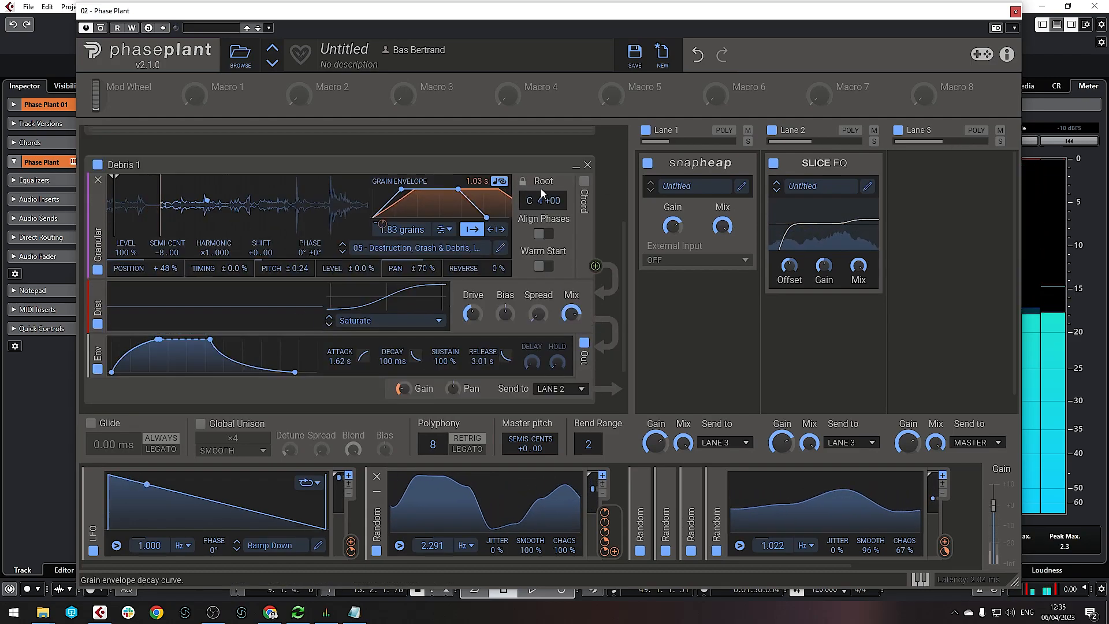
pyautogui.click(575, 167)
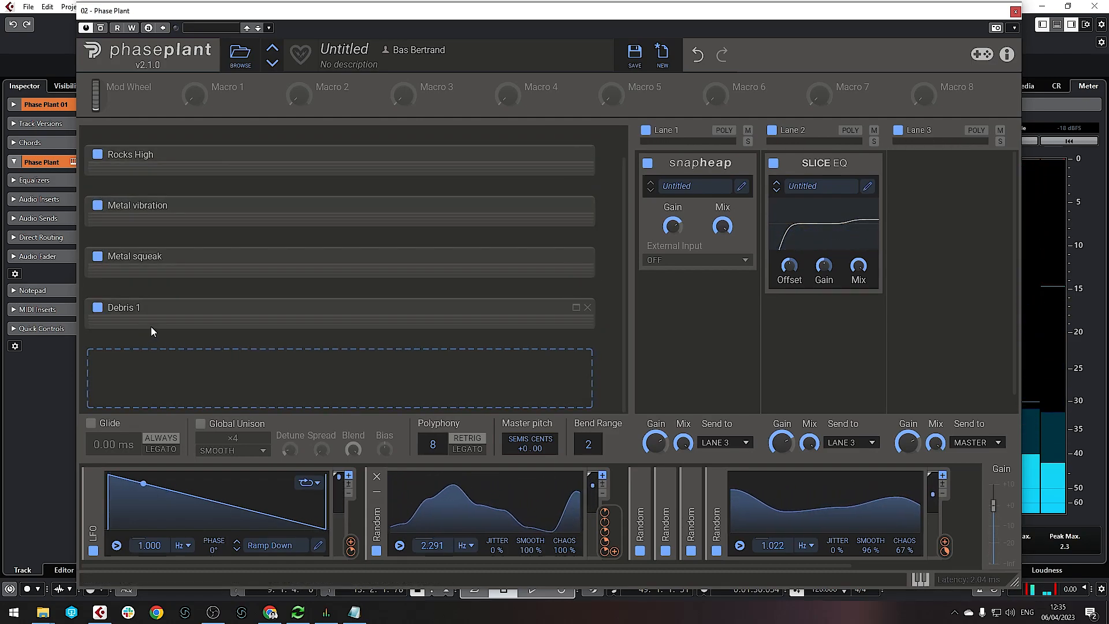
pyautogui.moveTo(157, 307); pyautogui.dragTo(119, 350)
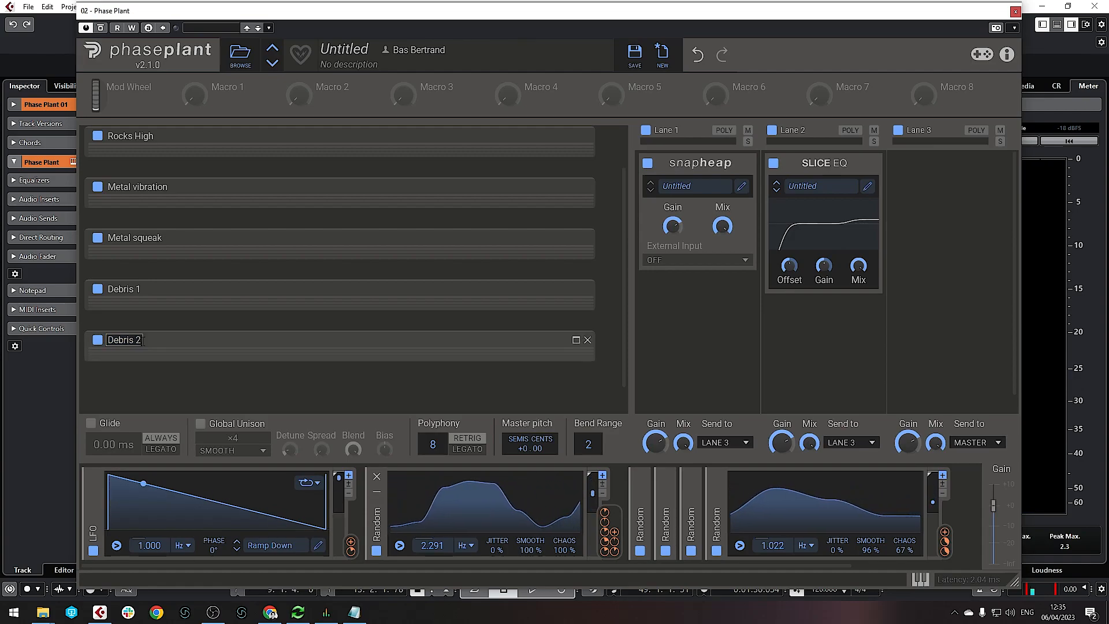
pyautogui.click(997, 29)
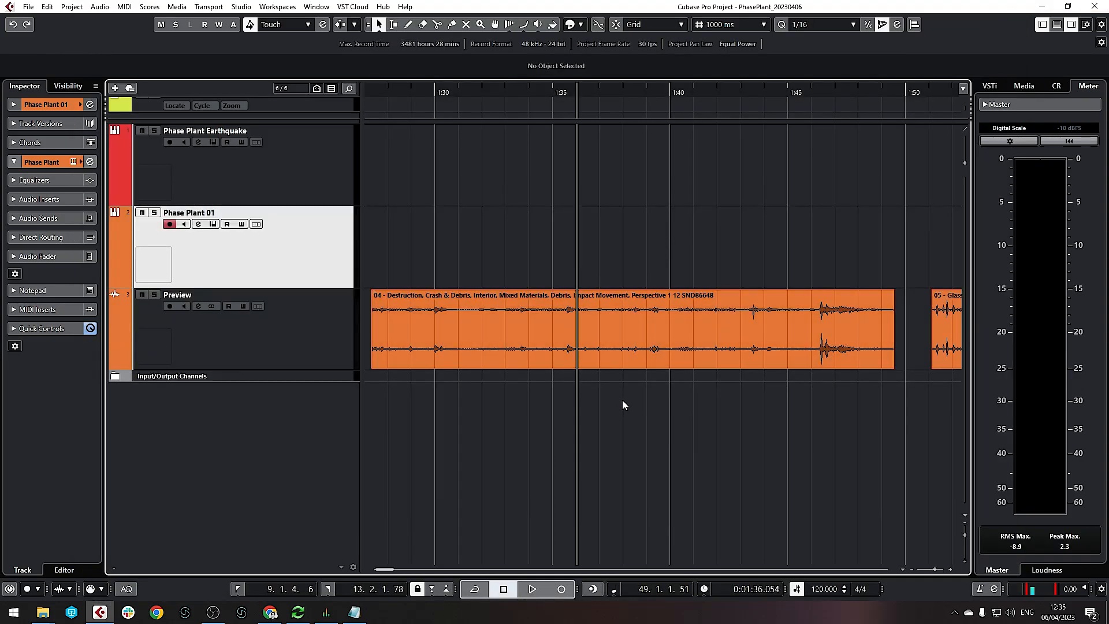
# Preview the project from around 1:51, then reopen Phase Plant with Debris 2 expanded
pyautogui.hscroll(5, 622, 136)
pyautogui.moveTo(565, 96); pyautogui.dragTo(541, 90)
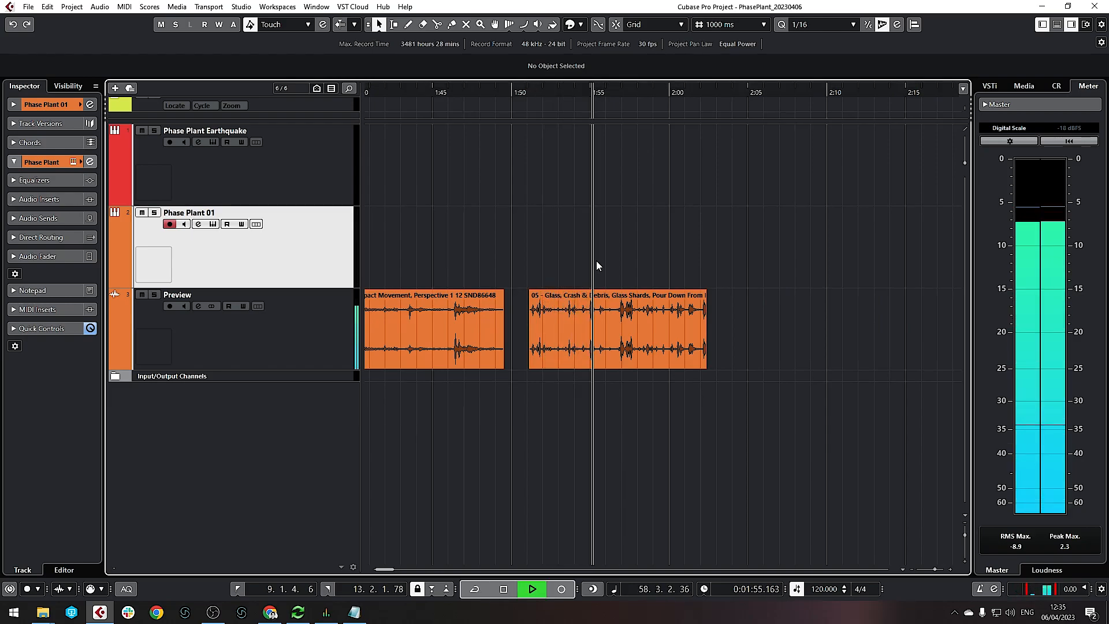
pyautogui.press('space')
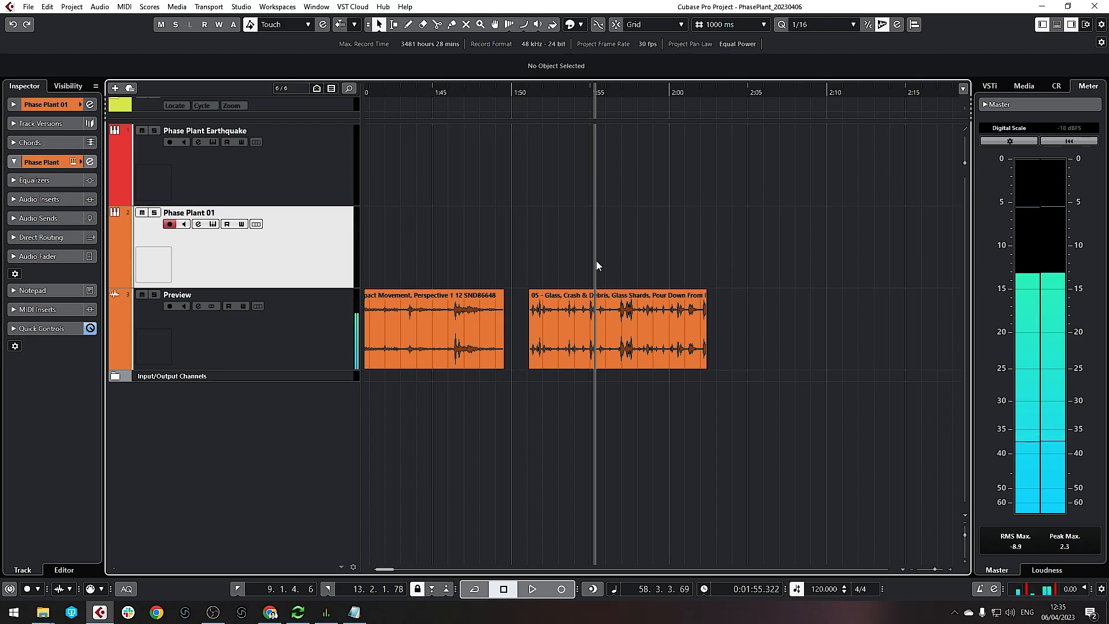
pyautogui.click(213, 224)
pyautogui.click(576, 341)
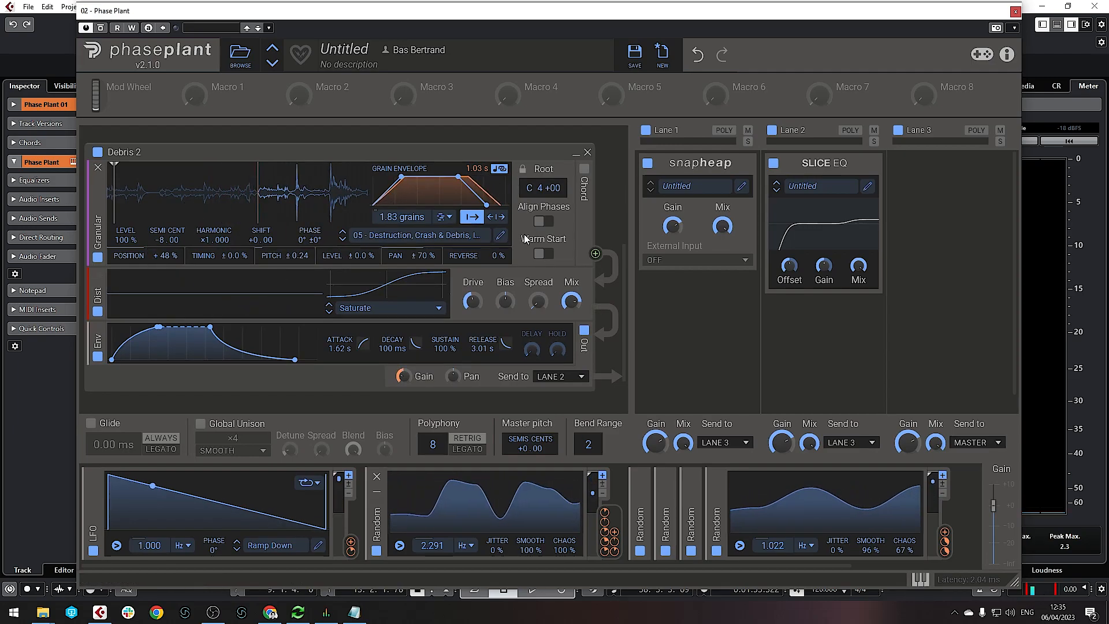
# Load the 06 glass crash-and-debris sample into Debris 2
pyautogui.click(439, 235)
pyautogui.doubleClick(728, 363)
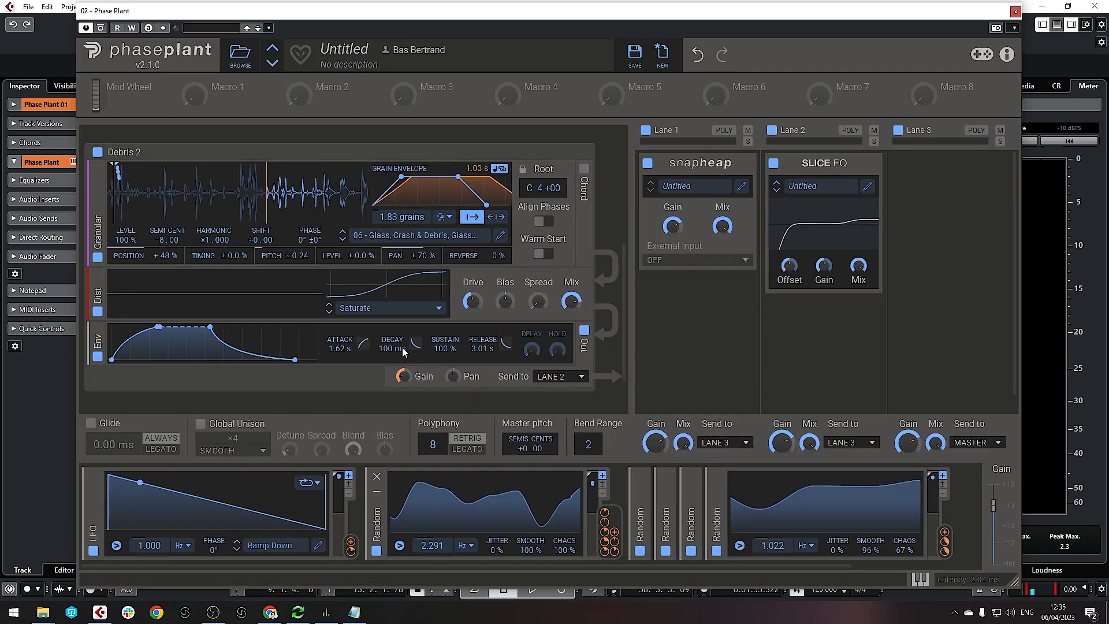
pyautogui.scroll(3, 166, 183)
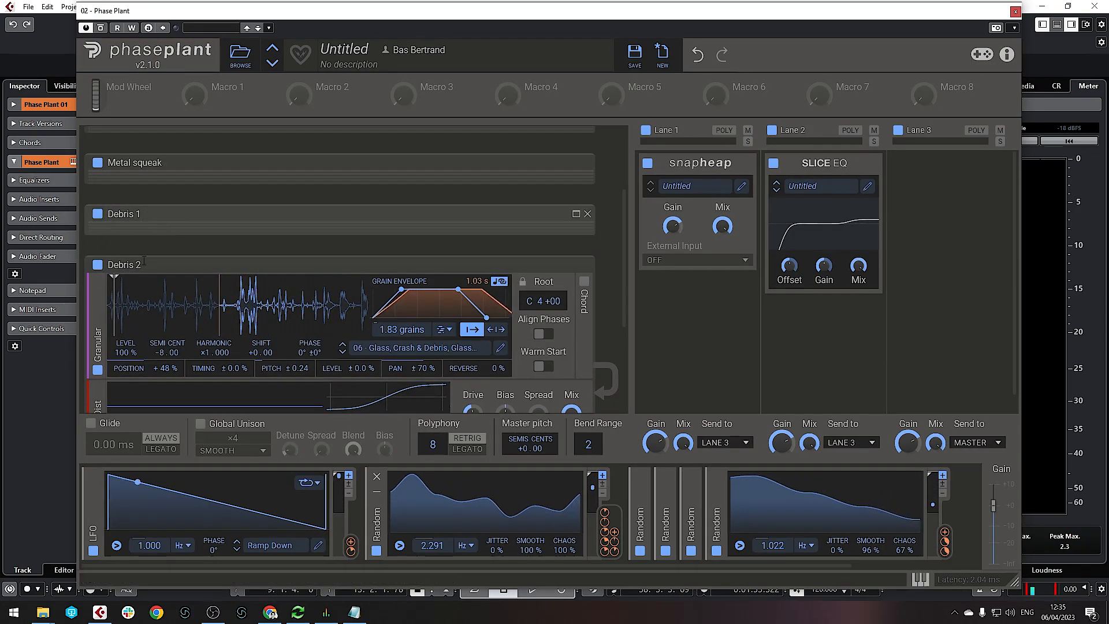
pyautogui.scroll(-2, 182, 320)
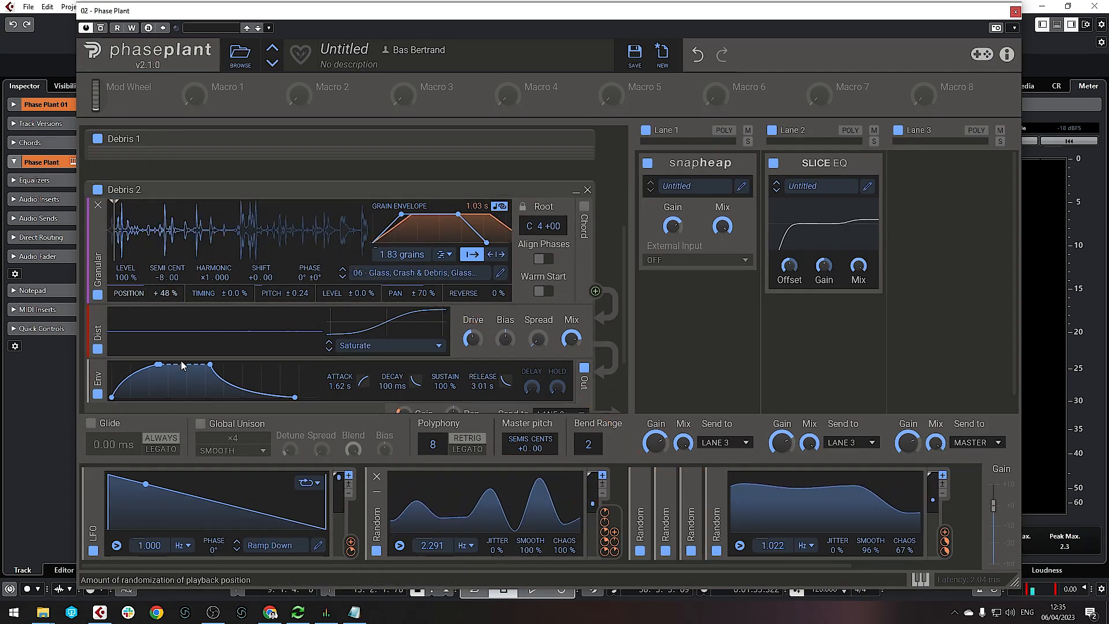
# Modulate Debris 2's grain position with the LFO and raise its grain count to 4.88
pyautogui.click(352, 546)
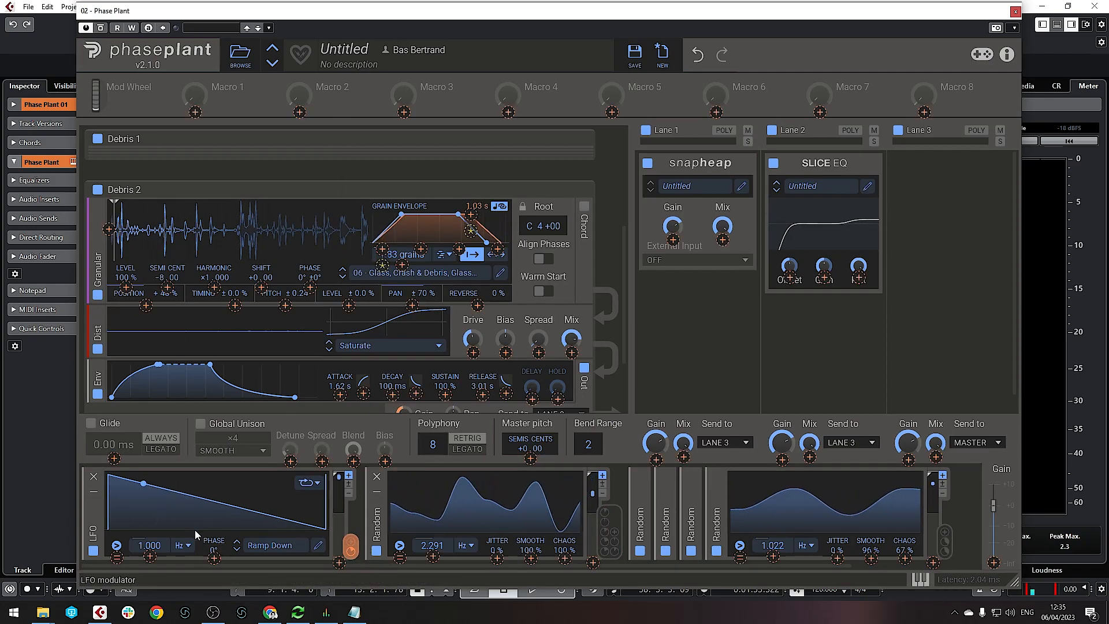
pyautogui.moveTo(110, 231); pyautogui.dragTo(110, 187)
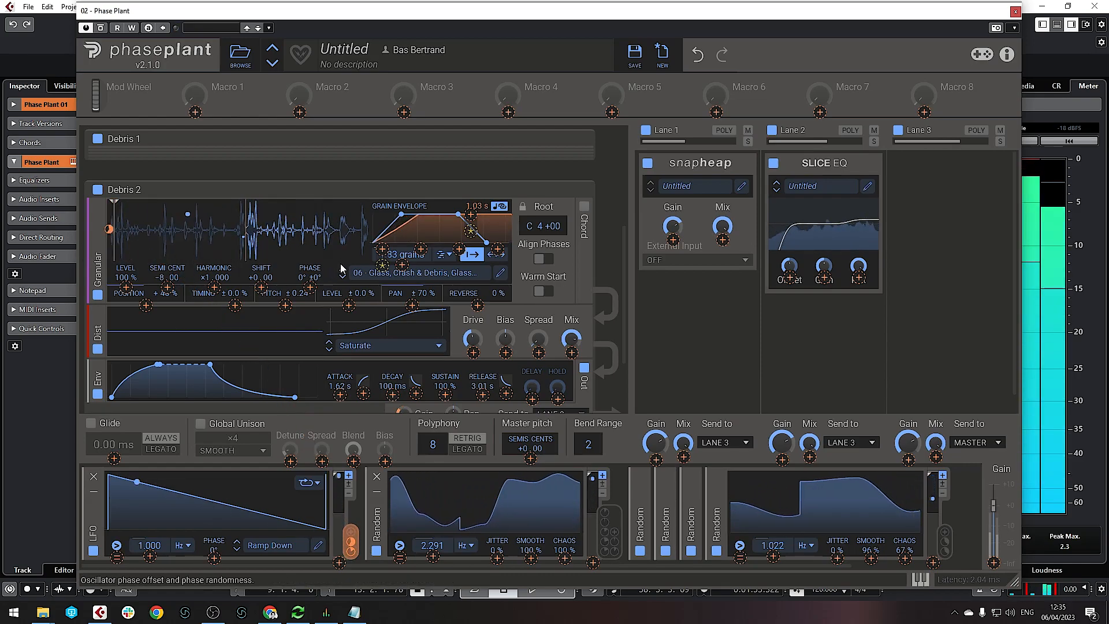
pyautogui.moveTo(380, 256); pyautogui.dragTo(380, 244)
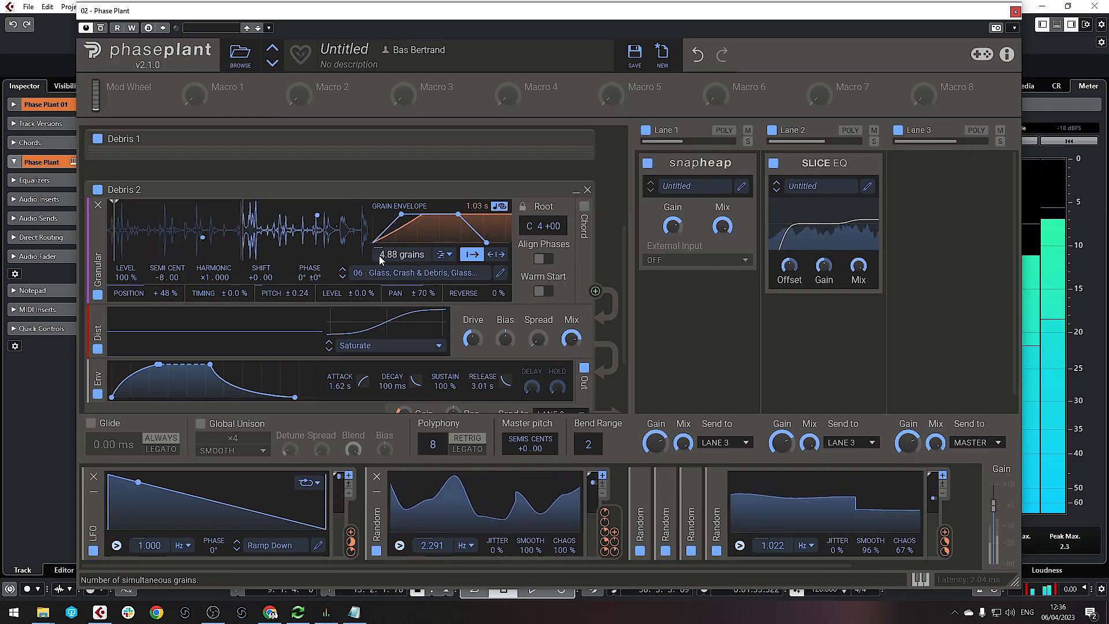
pyautogui.scroll(3, 380, 259)
# Raise Debris 1's grain count to 9.39 and lower Debris 2's to 2.33
pyautogui.click(576, 293)
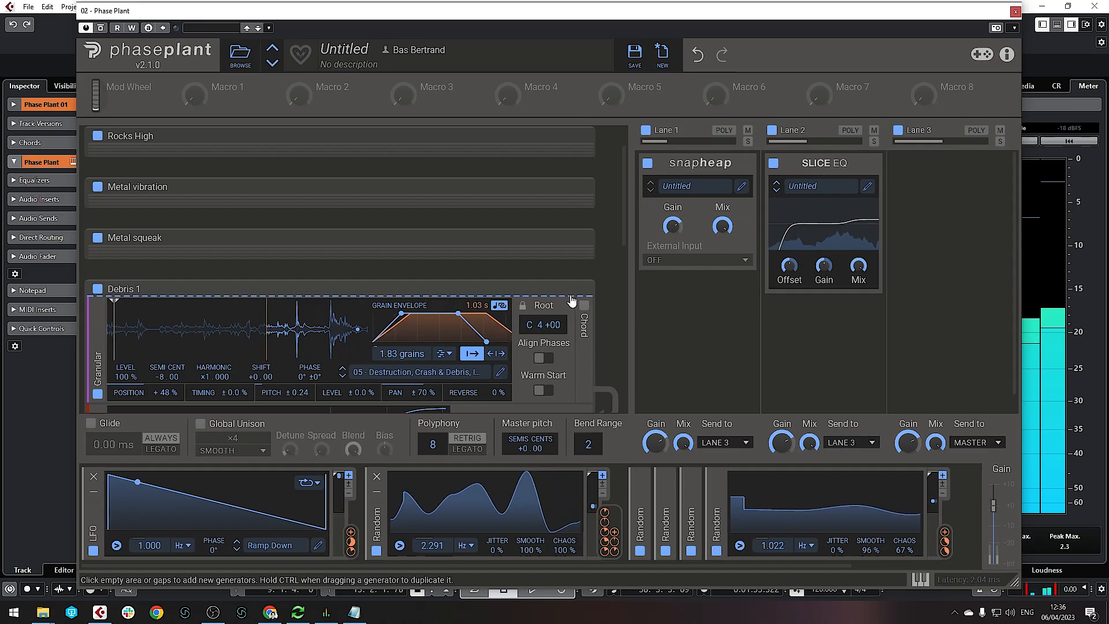
pyautogui.scroll(-2, 572, 302)
pyautogui.moveTo(399, 278); pyautogui.dragTo(399, 253)
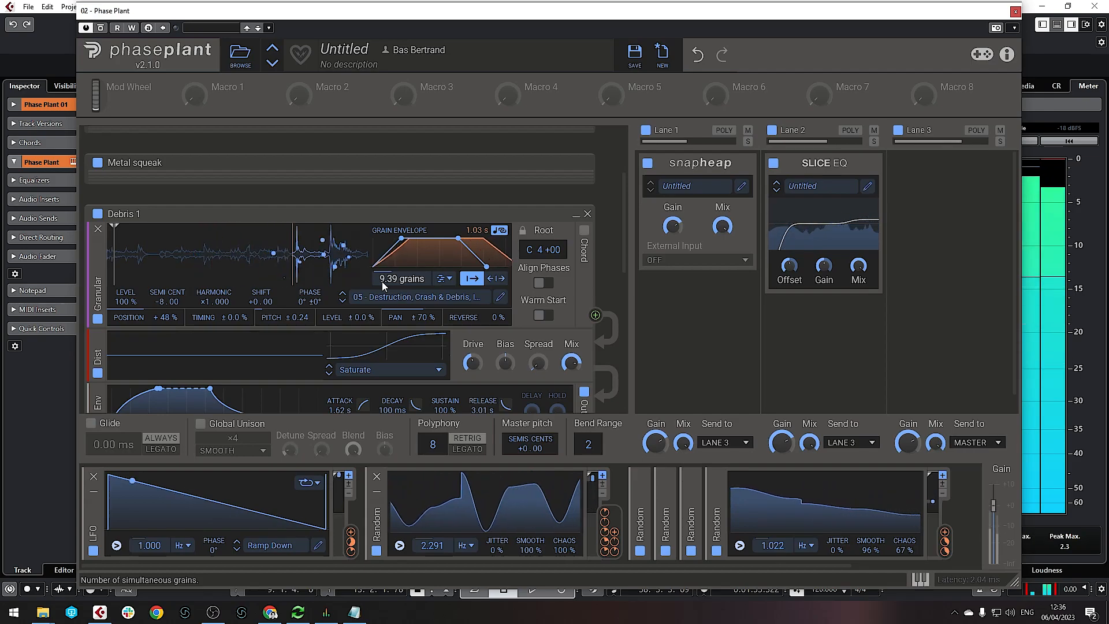
pyautogui.scroll(-4, 383, 306)
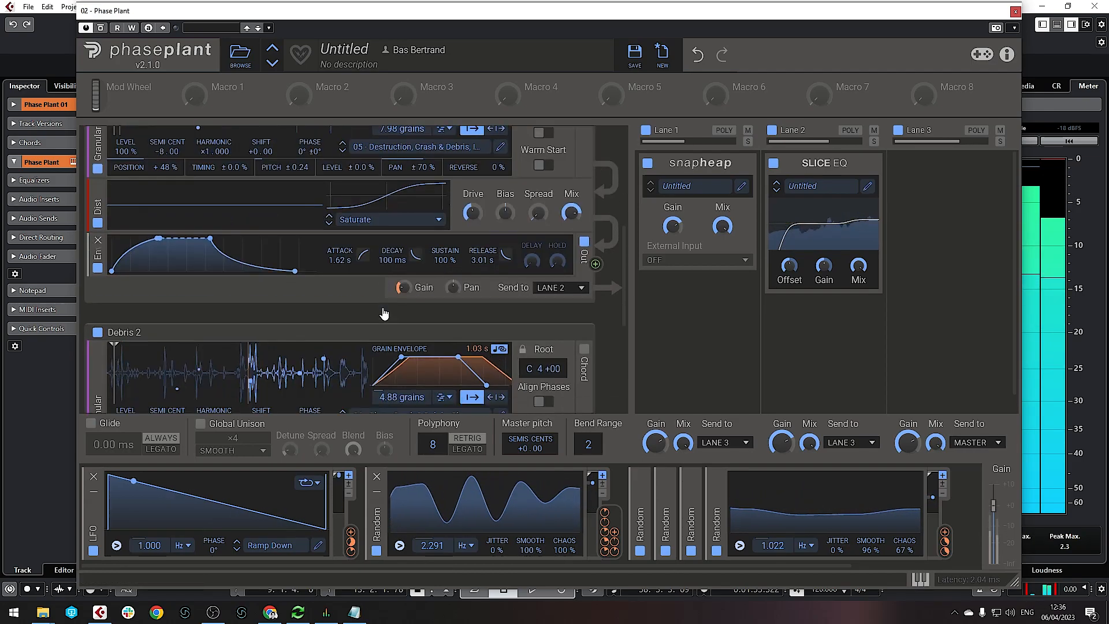
pyautogui.moveTo(415, 312)
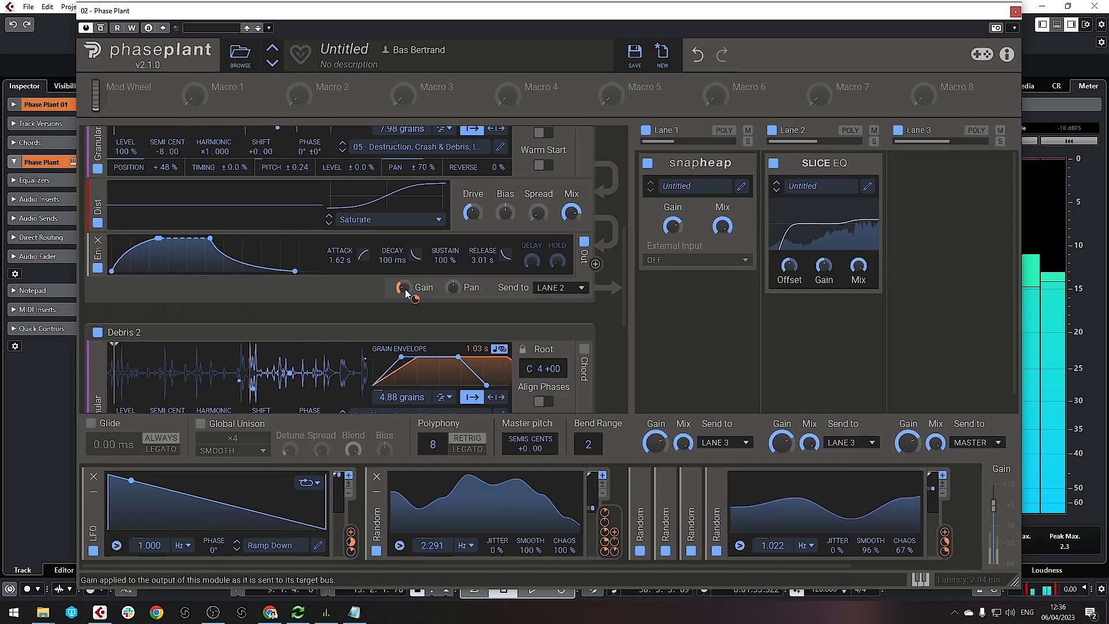
pyautogui.scroll(-6, 404, 292)
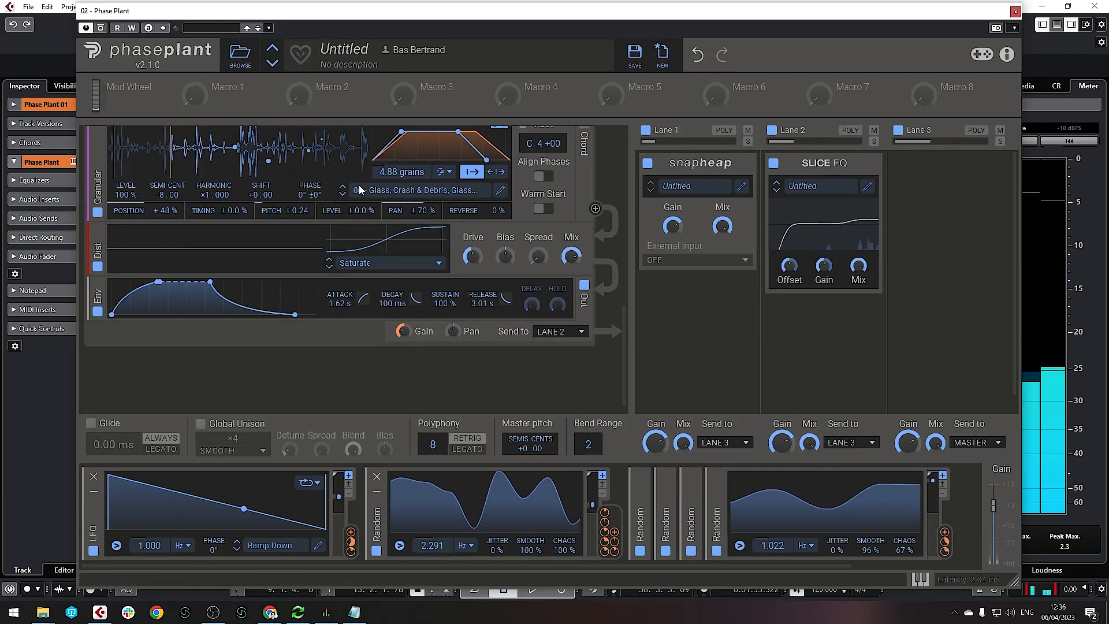
pyautogui.scroll(3, 364, 196)
pyautogui.moveTo(401, 284)
pyautogui.mouseDown()
pyautogui.moveTo(402, 310)
pyautogui.moveTo(385, 288)
pyautogui.mouseUp()
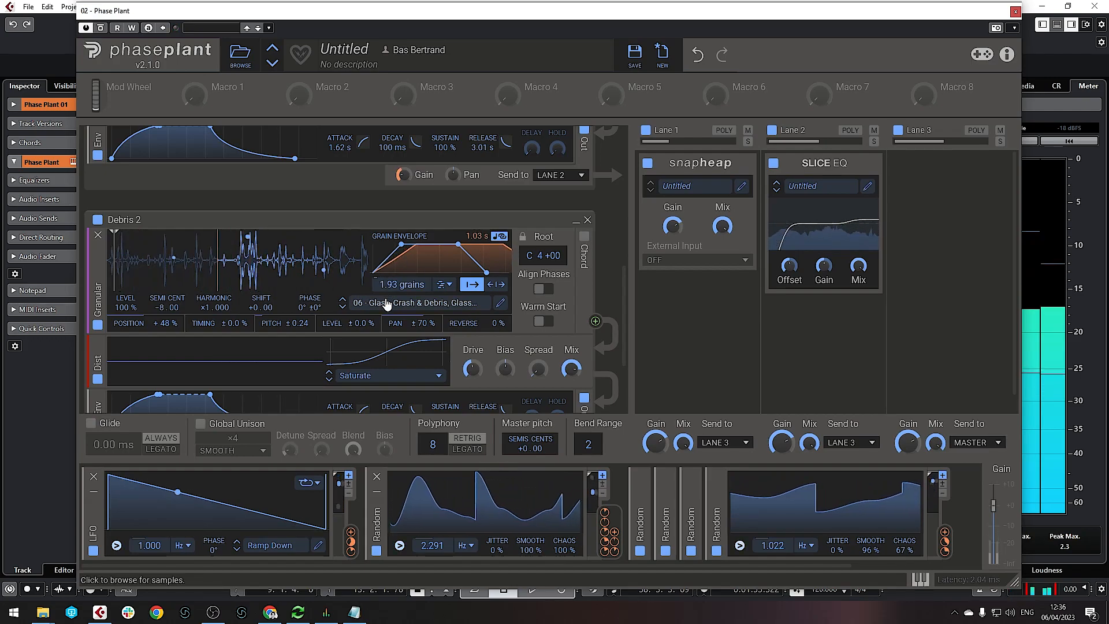
# Reduce the Random modulation on Debris 2's gain to about +22.3%
pyautogui.scroll(-3, 386, 304)
pyautogui.moveTo(415, 345)
pyautogui.moveTo(415, 345); pyautogui.dragTo(415, 358)
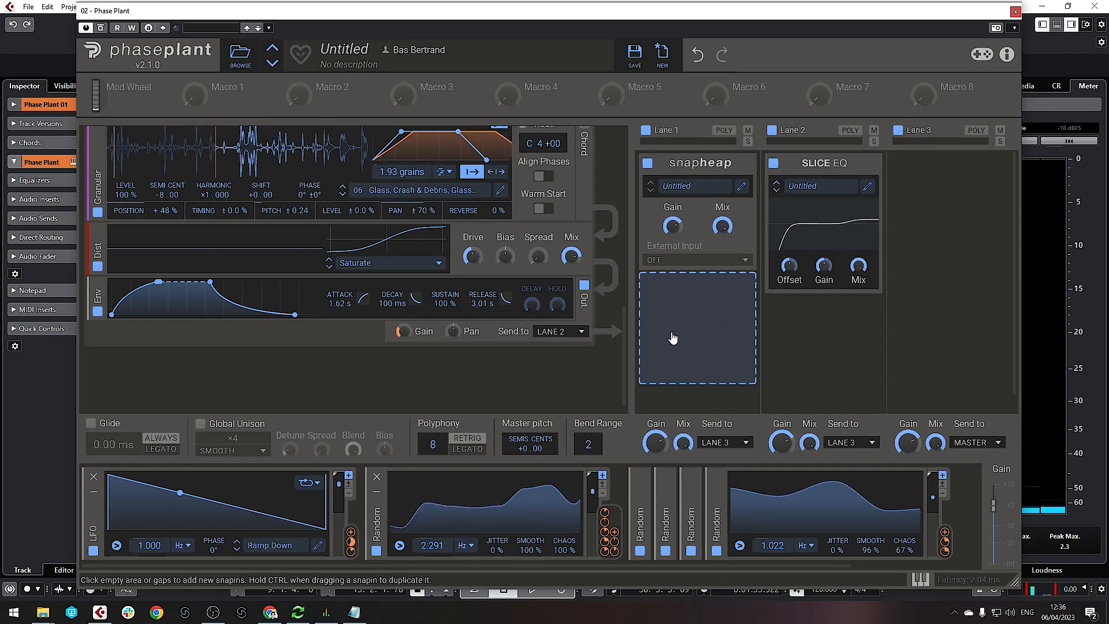
# Add a 3-Band EQ to Lanes 1 and 2, boosting Lane 1's low band and Lane 2's treble
pyautogui.click(682, 340)
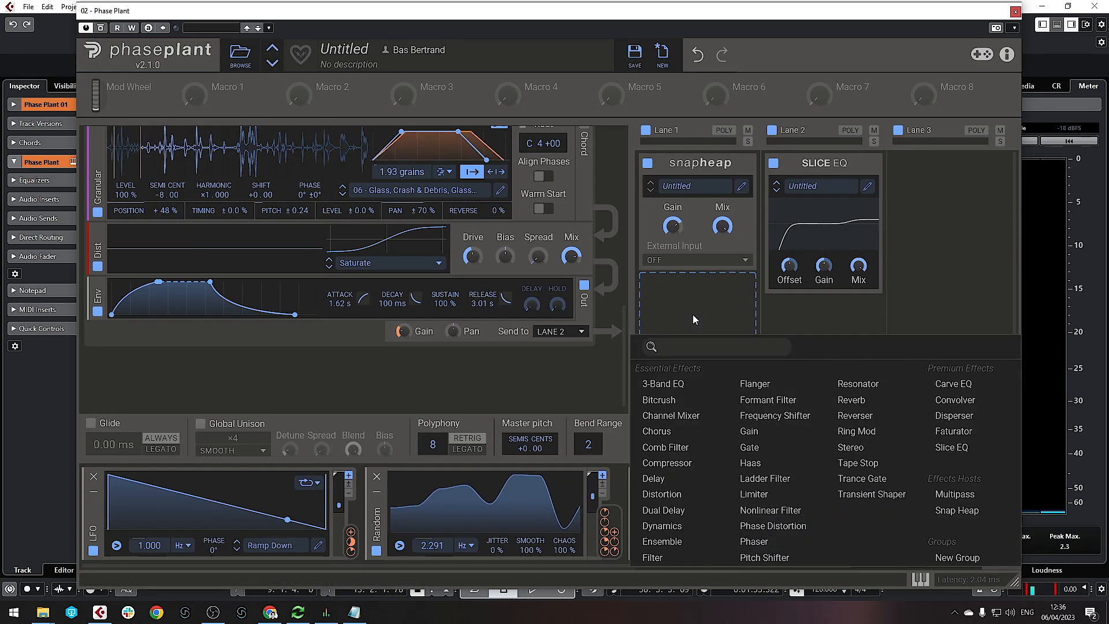
pyautogui.click(674, 383)
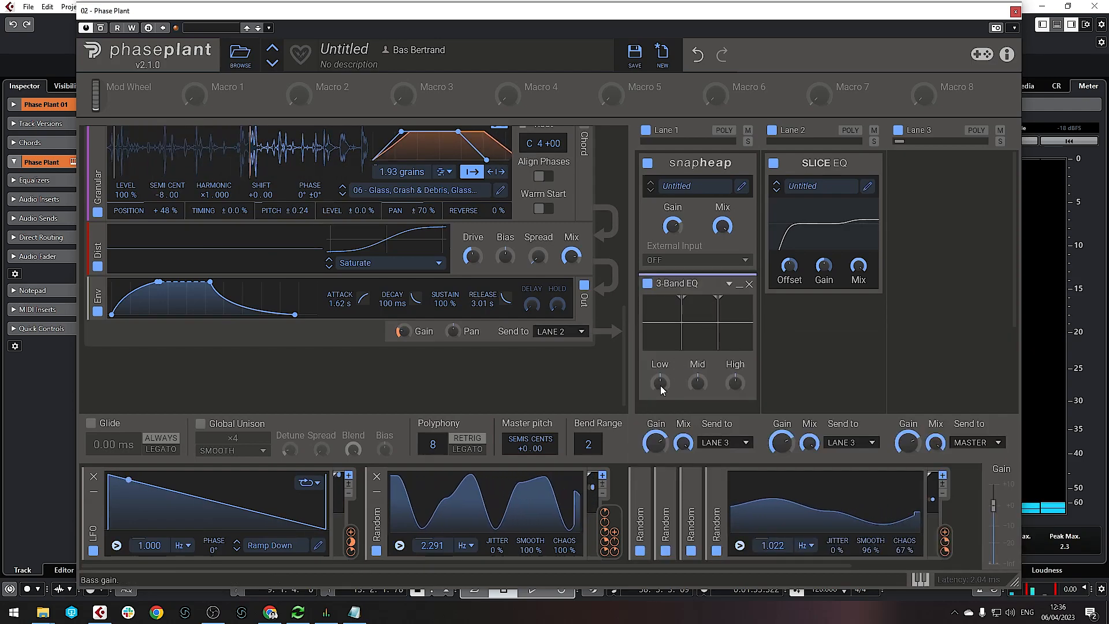
pyautogui.scroll(5, 566, 332)
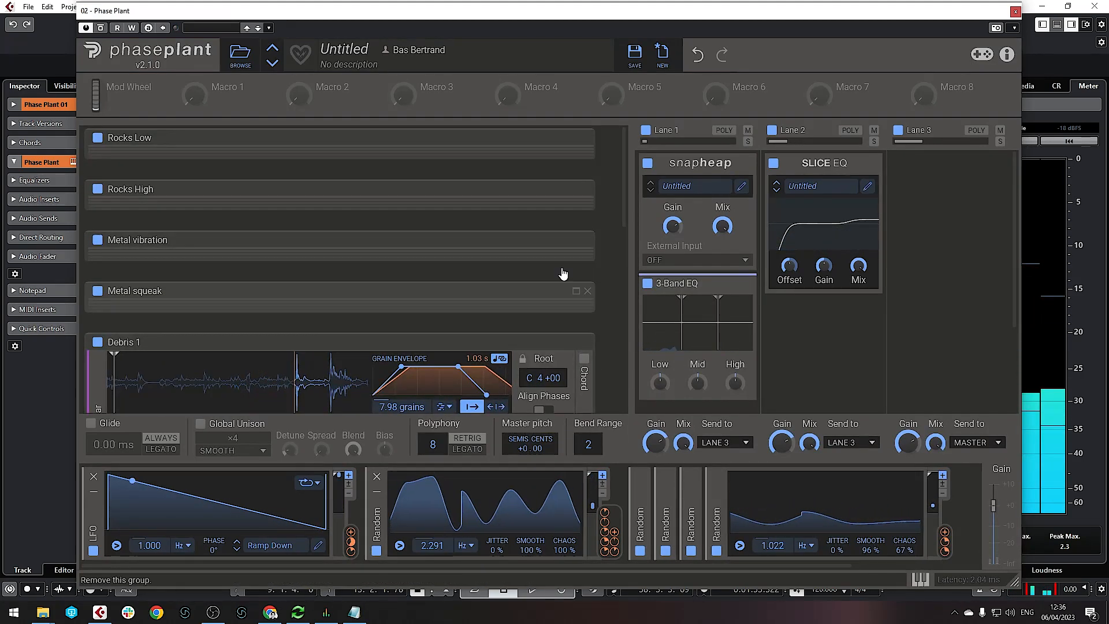
pyautogui.moveTo(661, 386); pyautogui.dragTo(661, 373)
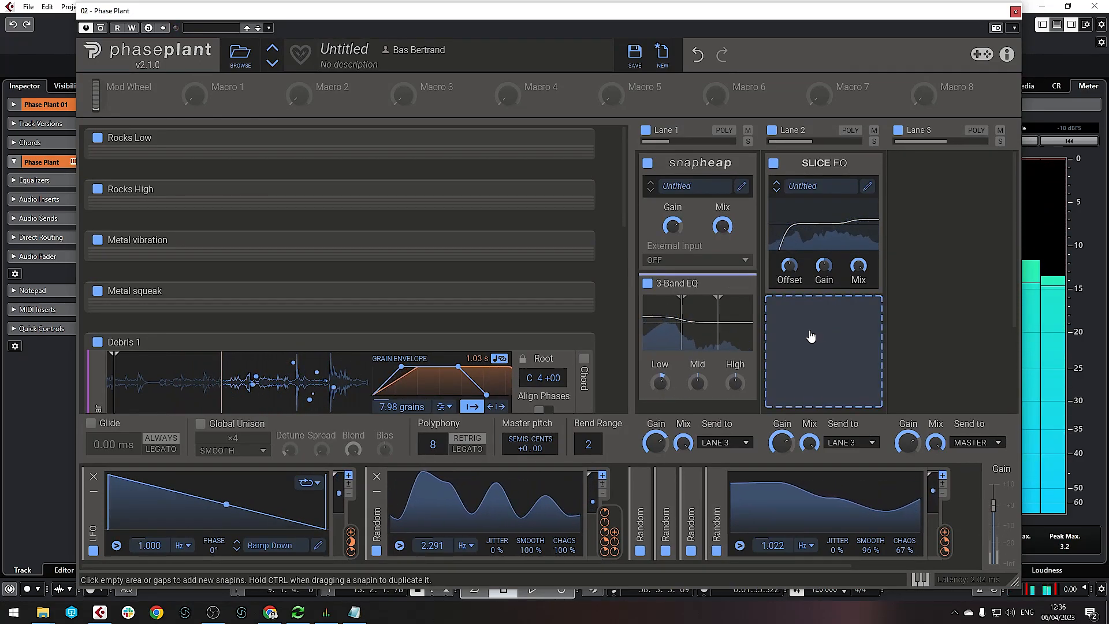
pyautogui.click(811, 334)
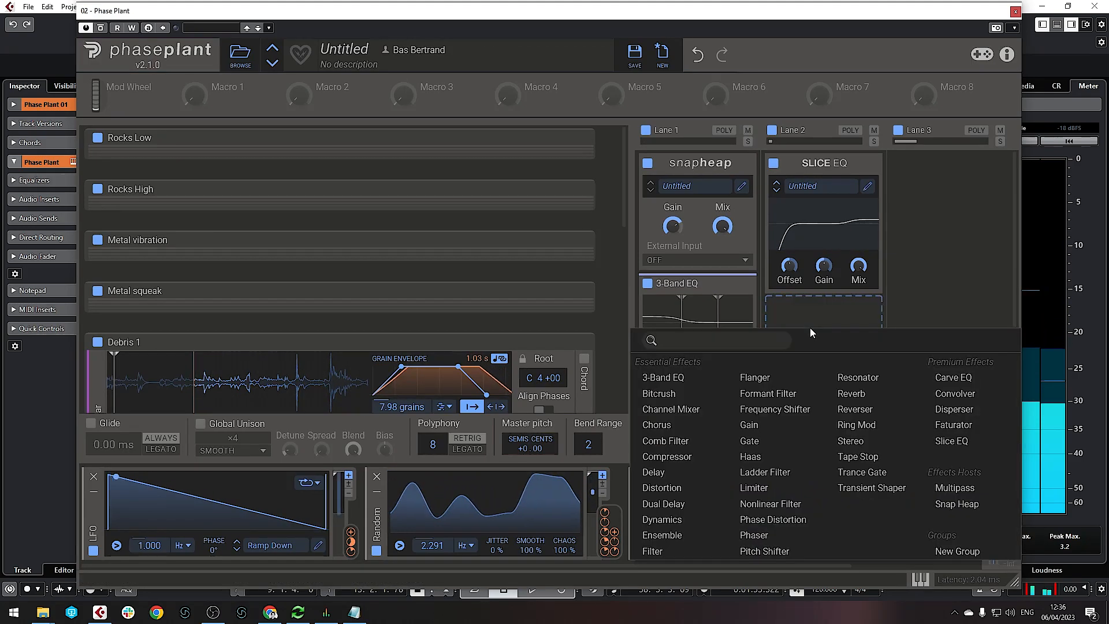
pyautogui.click(672, 379)
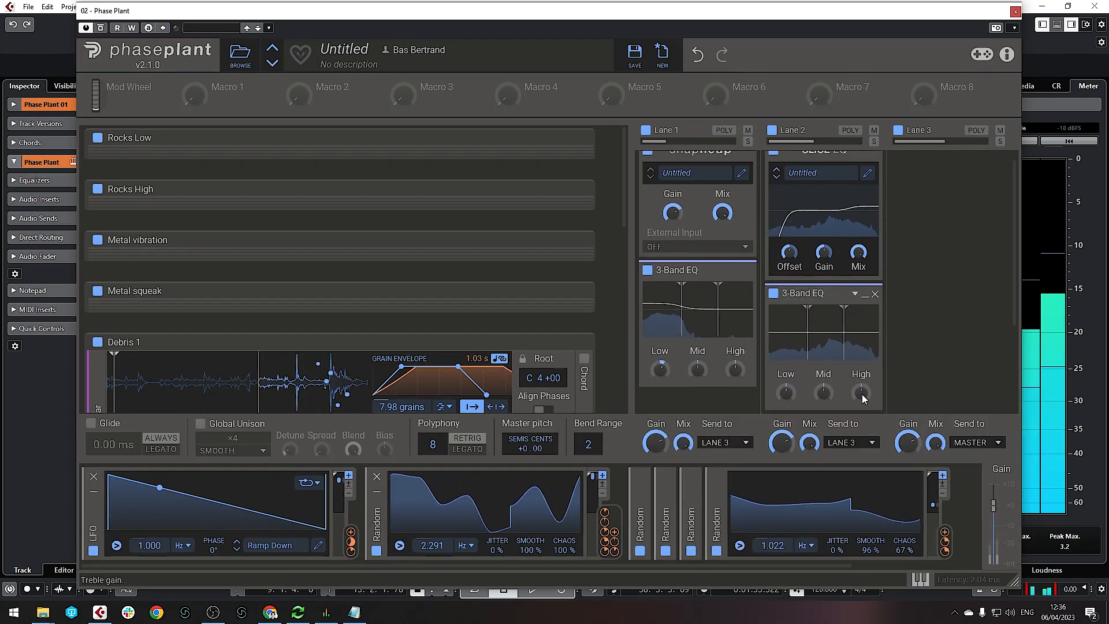
pyautogui.moveTo(863, 399); pyautogui.dragTo(863, 387)
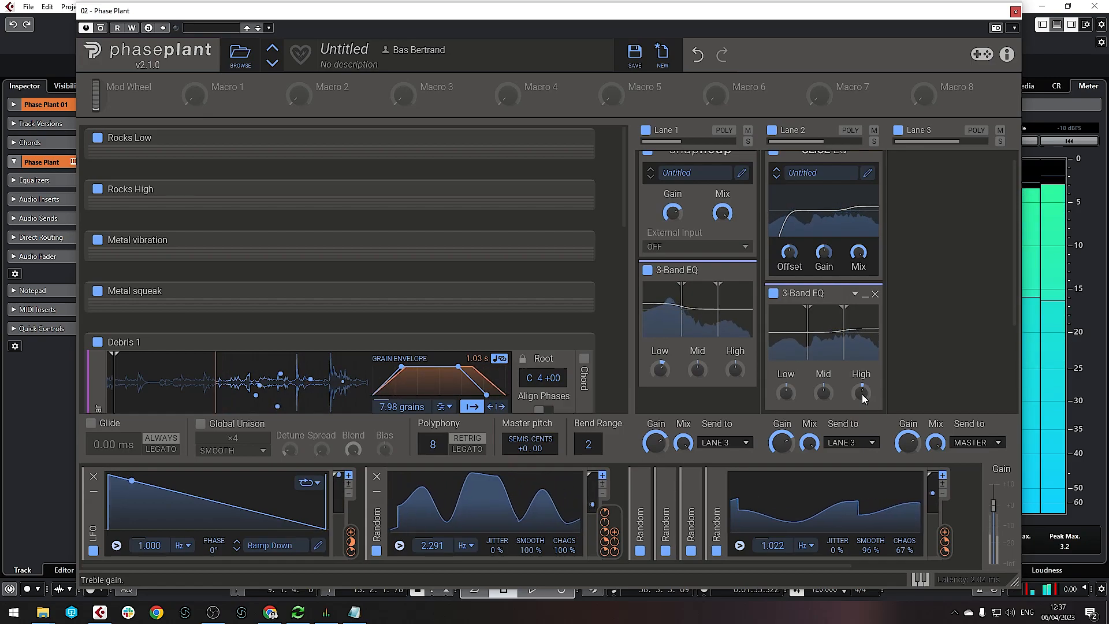
# Add a Dynamics effect to Lane 3
pyautogui.scroll(1, 826, 331)
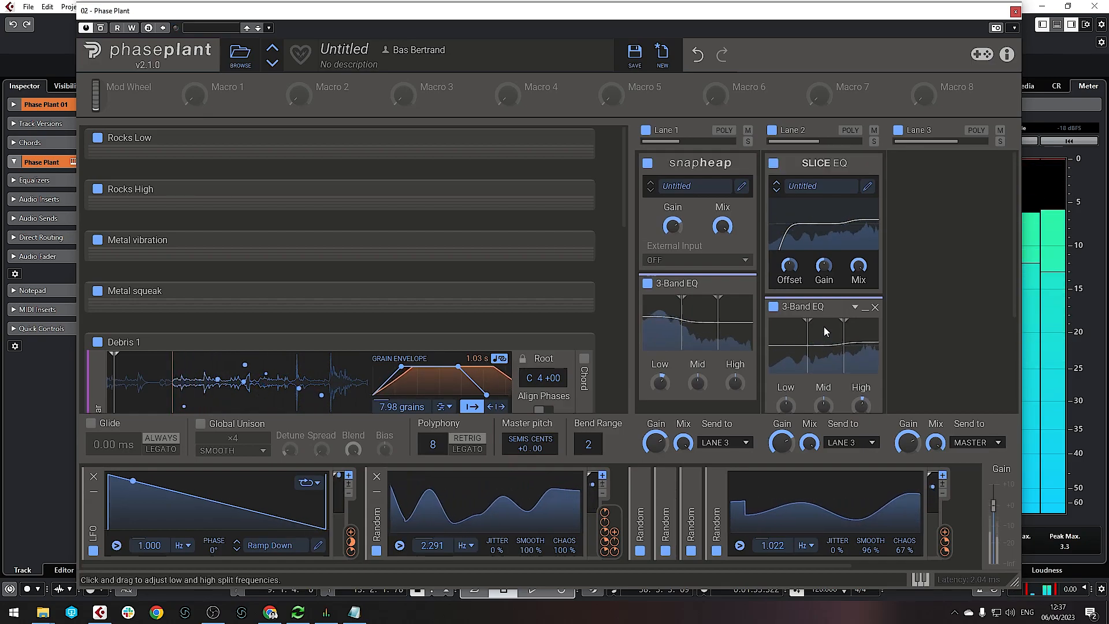
pyautogui.click(935, 205)
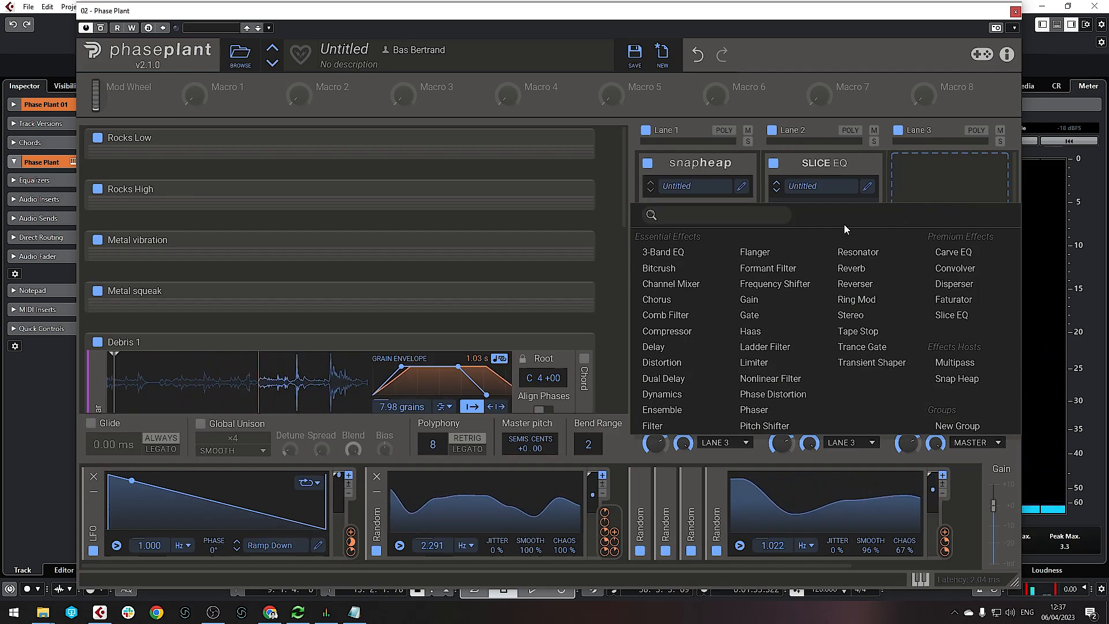
pyautogui.click(662, 394)
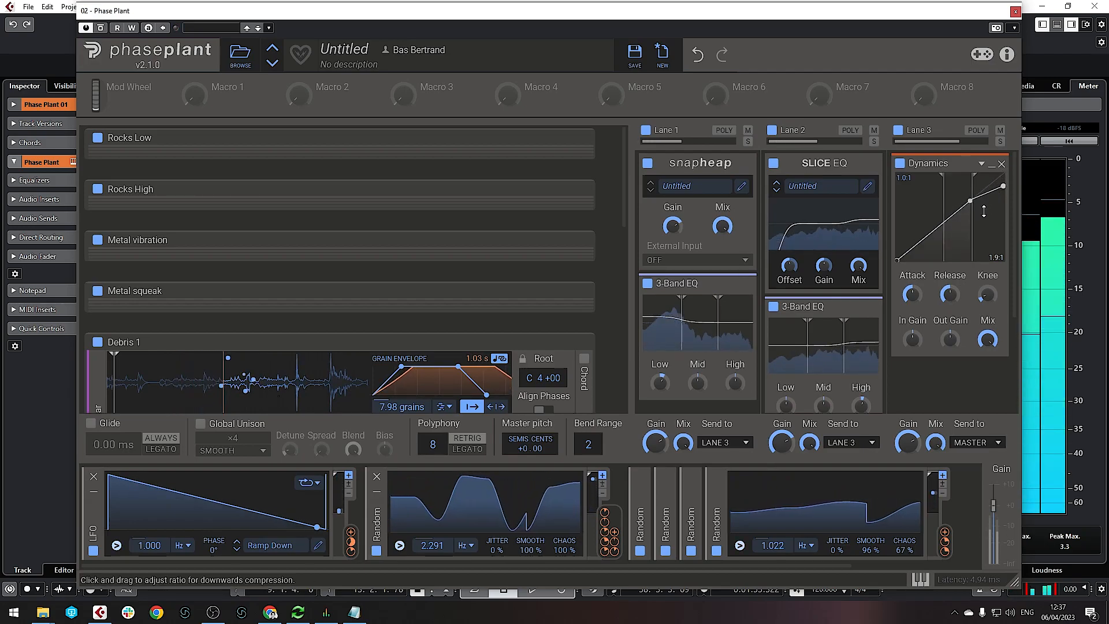
# Set Lane 3's Dynamics threshold to -13.3 dB and output gain to 5.5 dB
pyautogui.moveTo(973, 219); pyautogui.dragTo(966, 217)
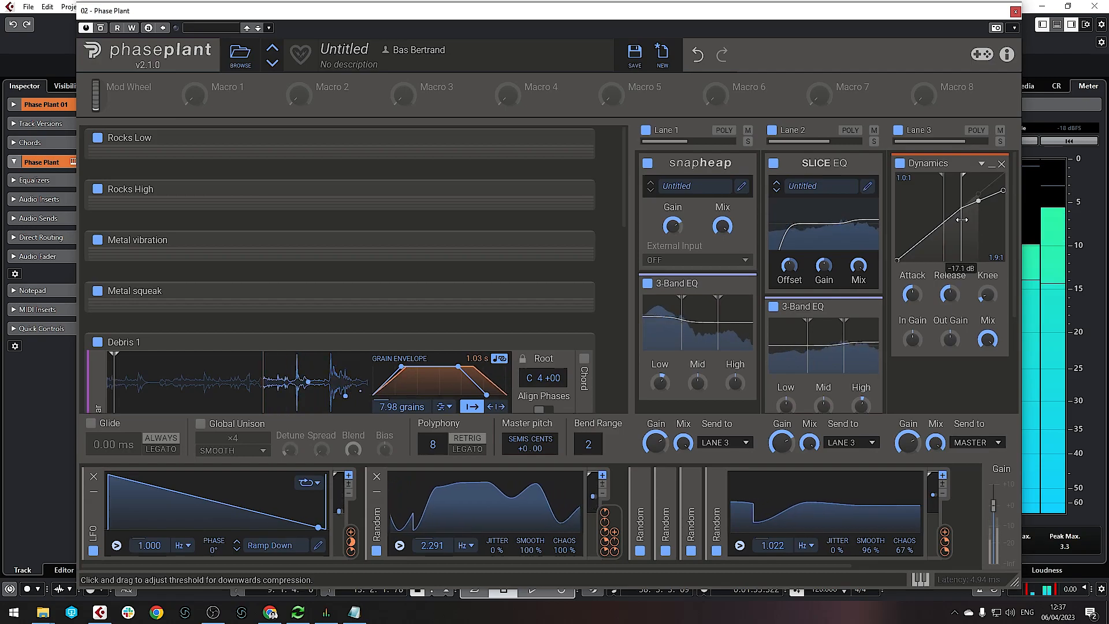
pyautogui.moveTo(950, 342); pyautogui.dragTo(950, 323)
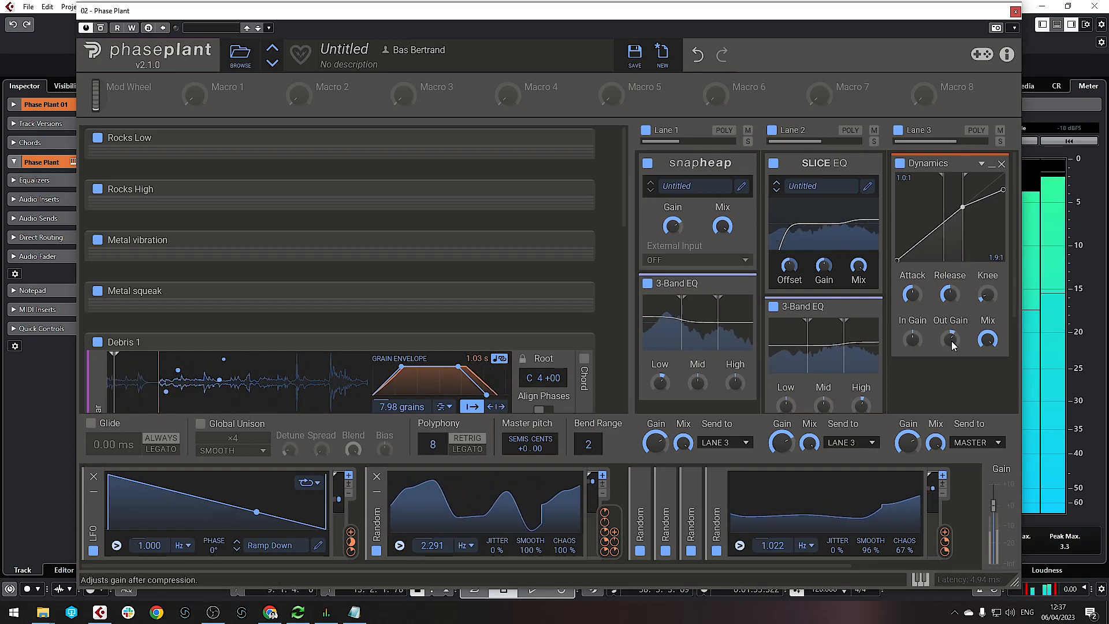
pyautogui.scroll(-2, 953, 347)
# Add a Limiter after Dynamics, nudge both thresholds higher, and collapse Debris 1
pyautogui.click(949, 319)
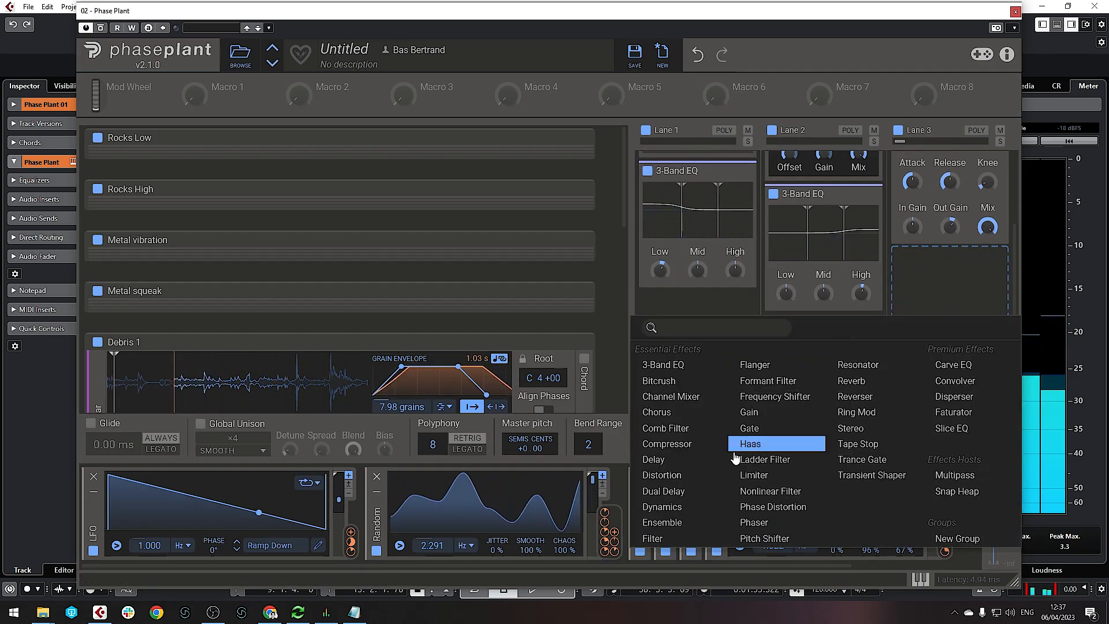
pyautogui.click(756, 475)
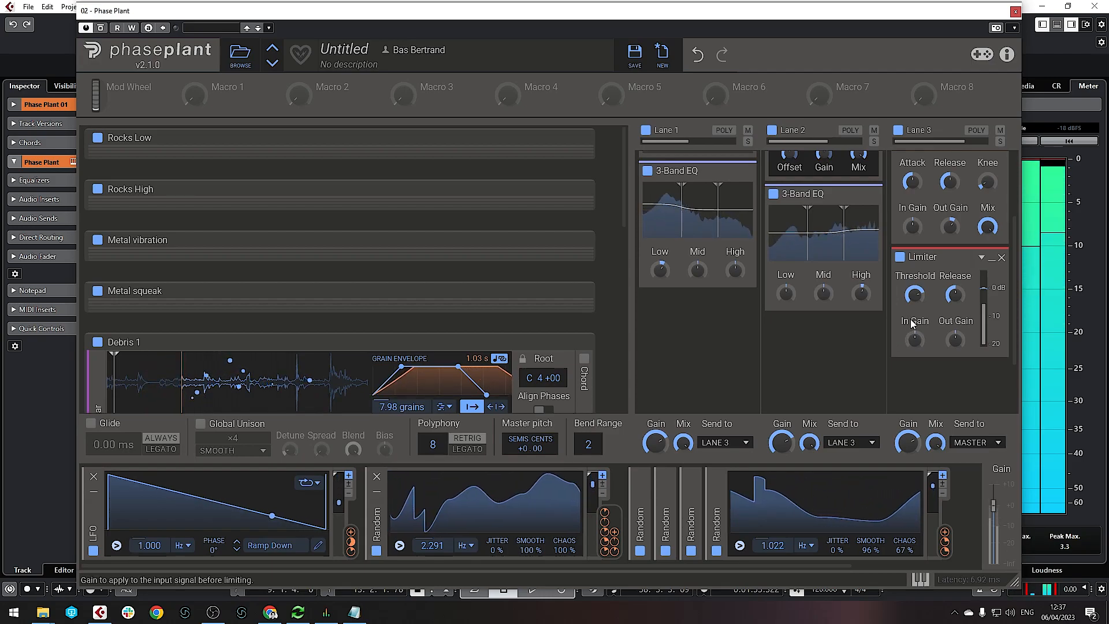
pyautogui.scroll(3, 911, 319)
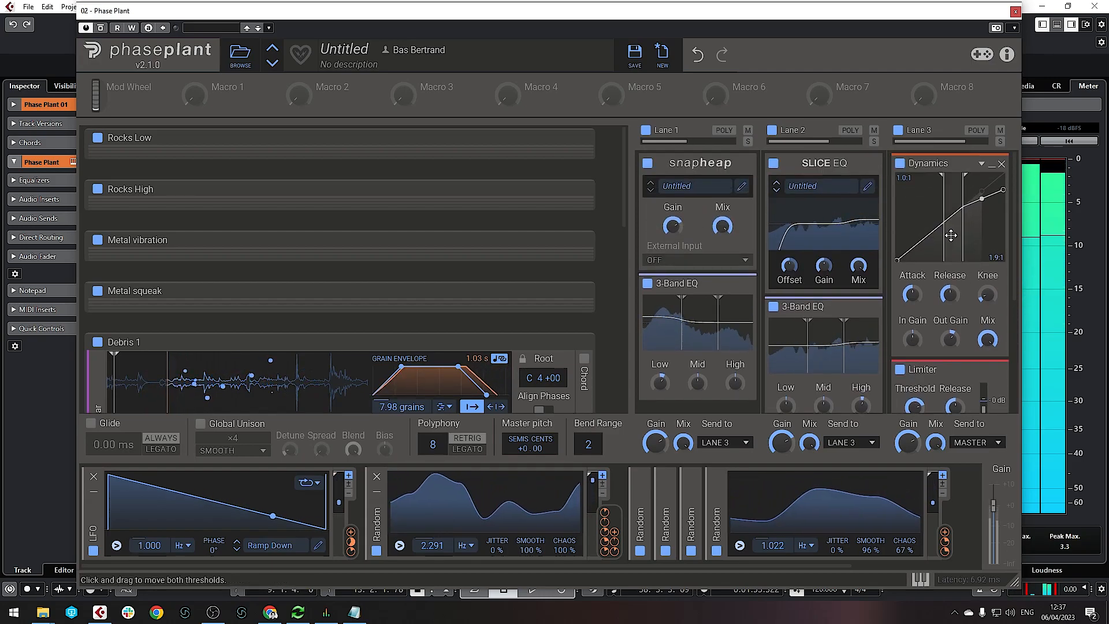
pyautogui.moveTo(952, 218); pyautogui.dragTo(953, 233)
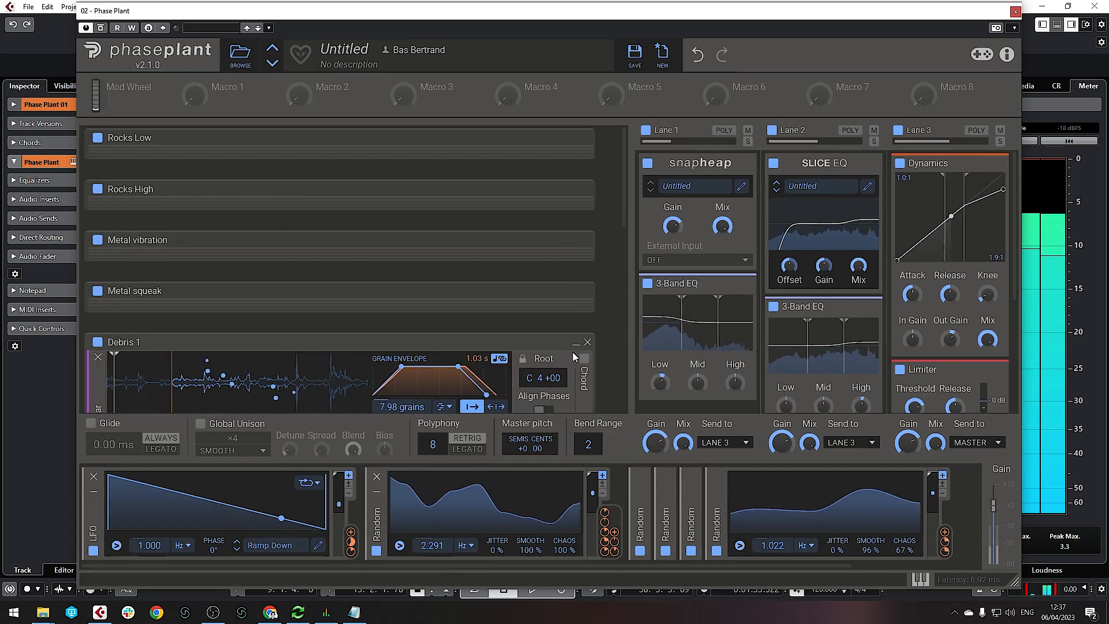
pyautogui.click(576, 343)
# Collapse Debris 2 and link Macro 1 to the Rocks Low layer's gain
pyautogui.click(576, 392)
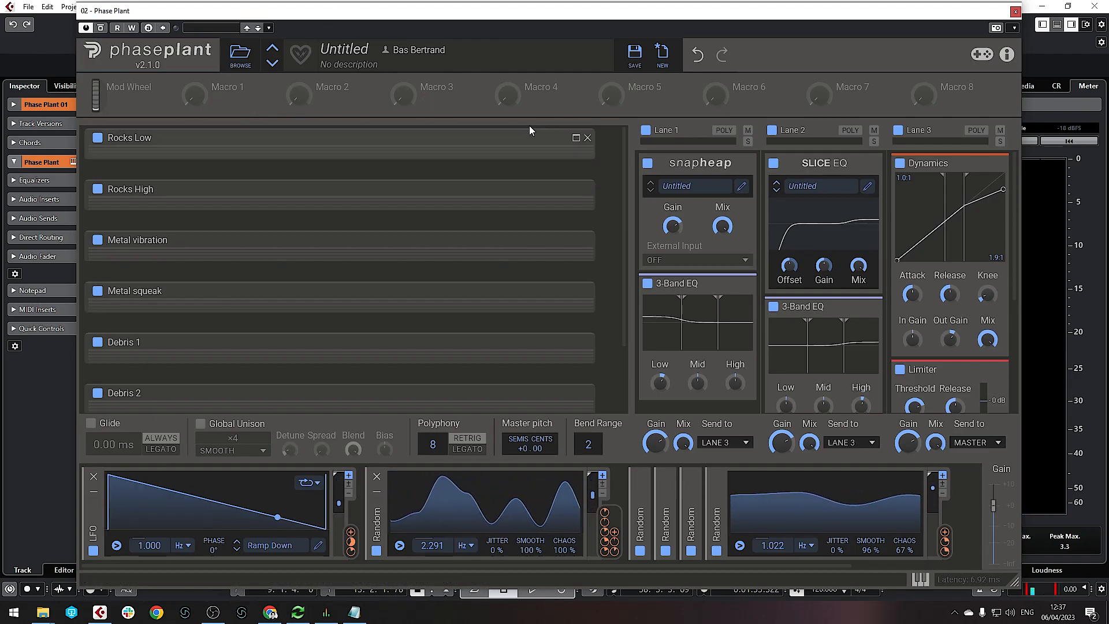
pyautogui.click(576, 141)
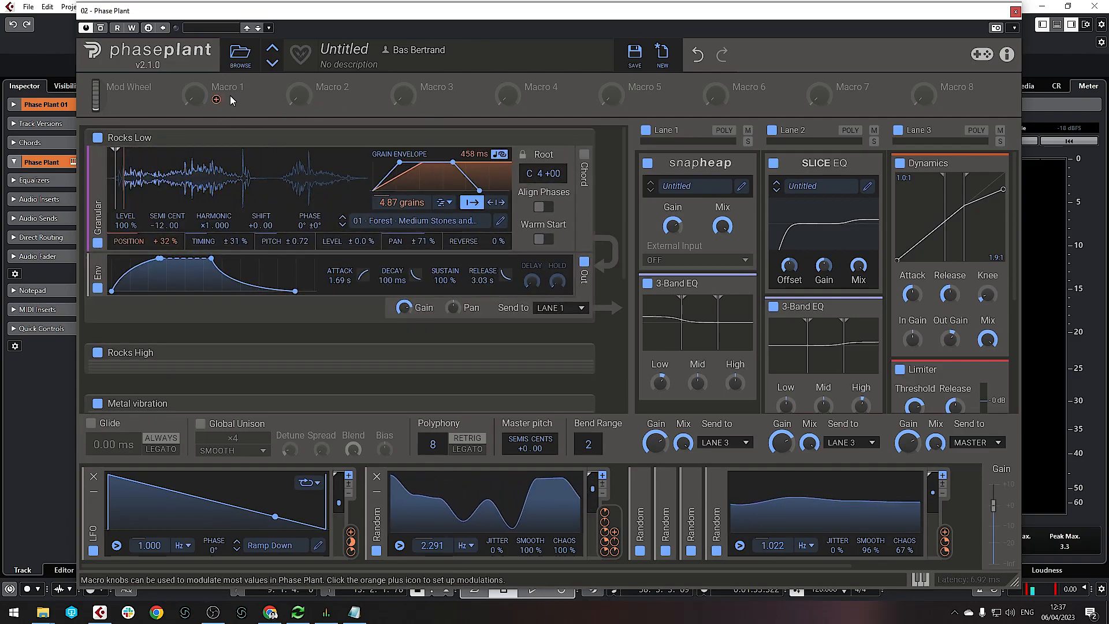
pyautogui.click(217, 100)
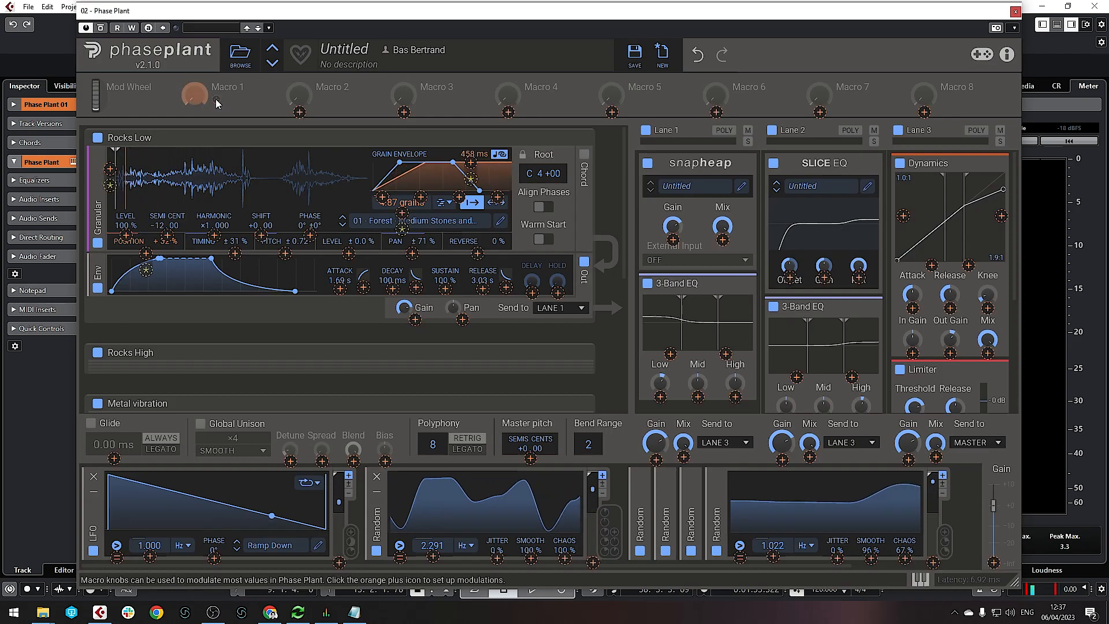
pyautogui.rightClick(406, 309)
pyautogui.rightClick(406, 310)
pyautogui.click(382, 309)
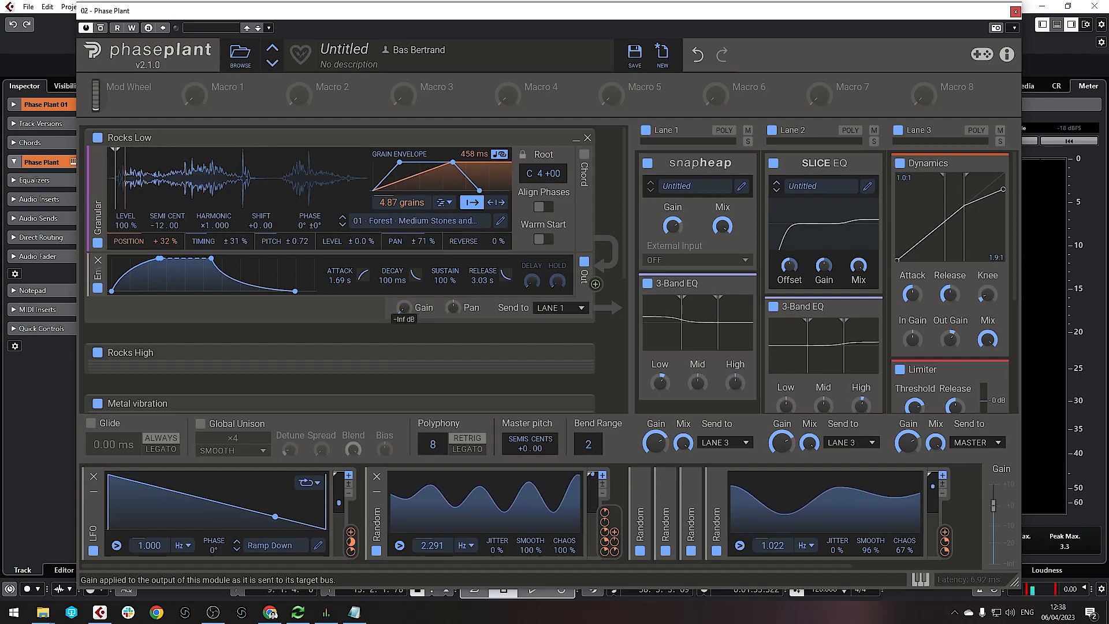
pyautogui.click(216, 99)
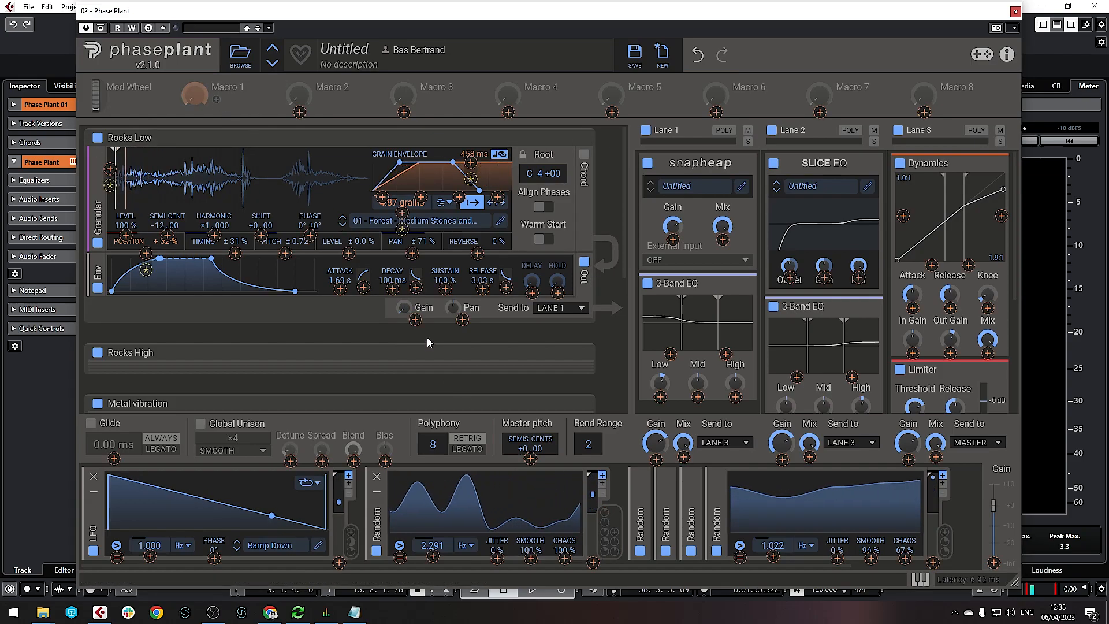
pyautogui.click(415, 320)
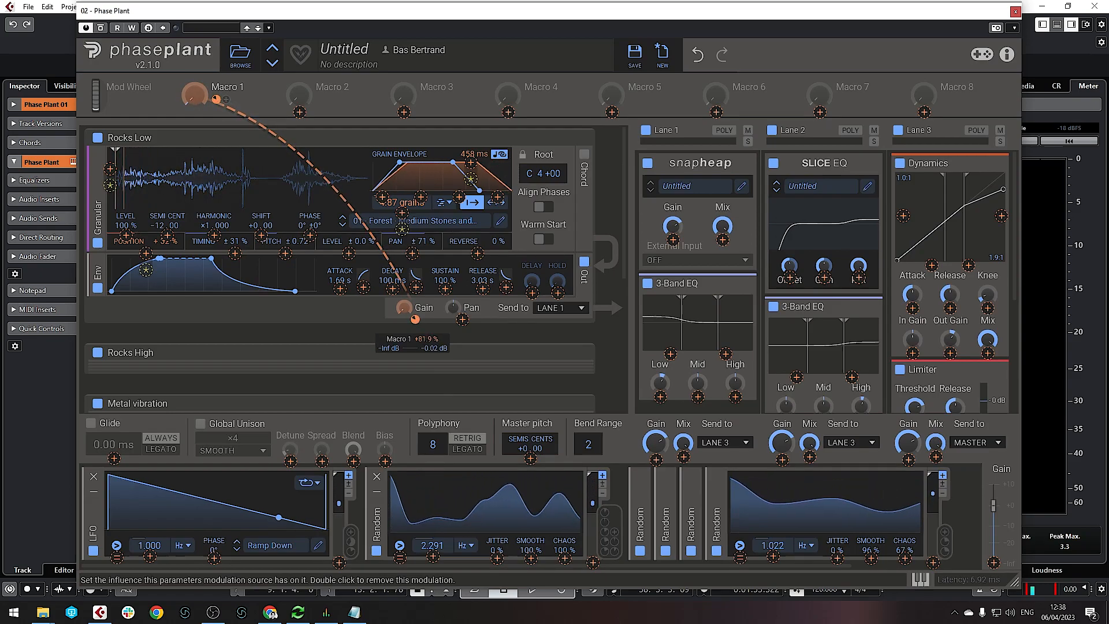
pyautogui.click(259, 115)
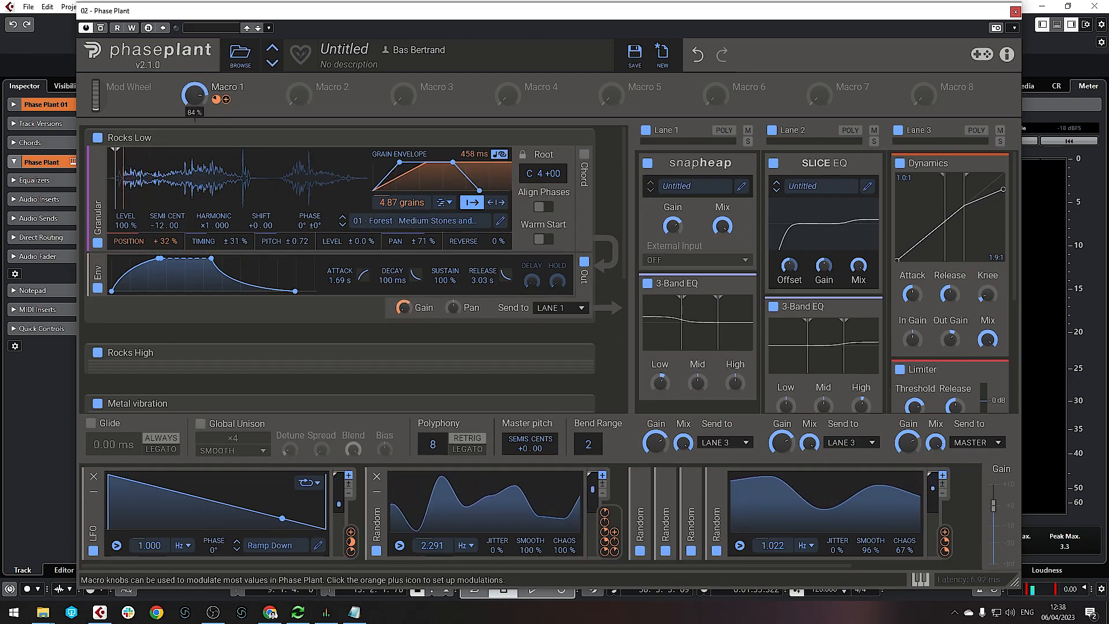
# Rename Macro 1 to 'Rocks Low' and collapse the Rocks Low layer
pyautogui.doubleClick(222, 87)
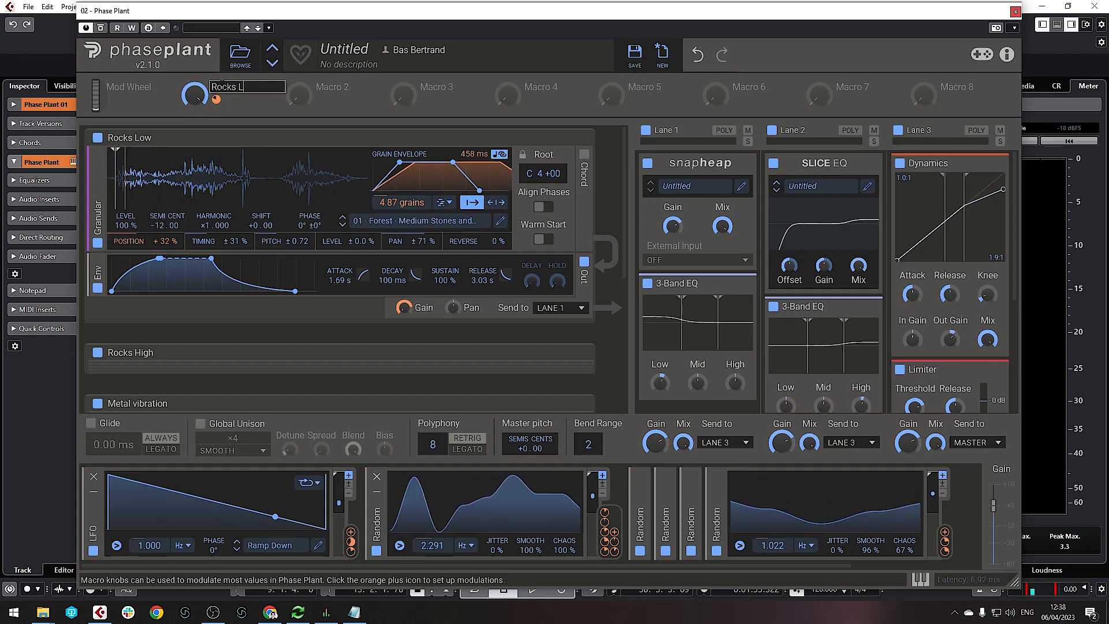
pyautogui.press('Return')
pyautogui.click(582, 138)
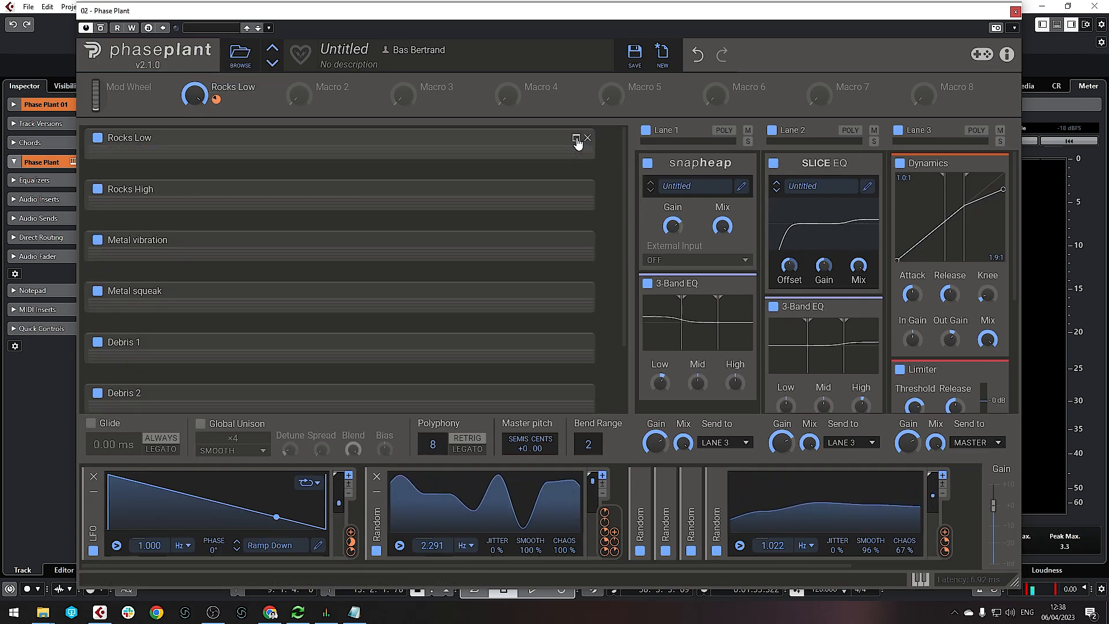
# Link Macro 2 to the Rocks High layer's output gain and raise its depth
pyautogui.click(576, 189)
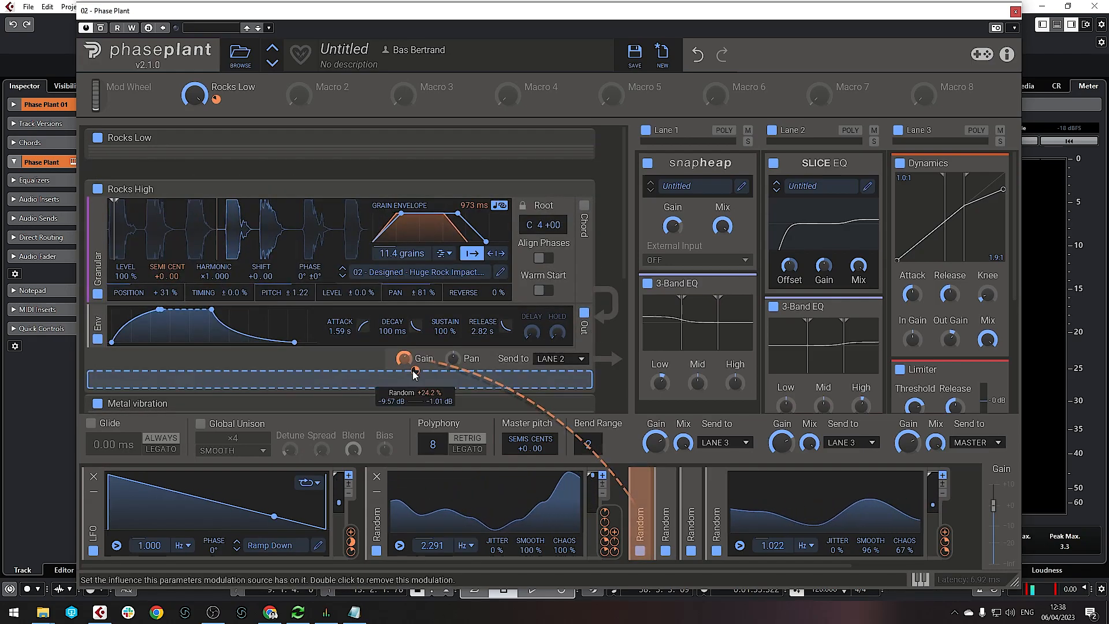
pyautogui.click(376, 491)
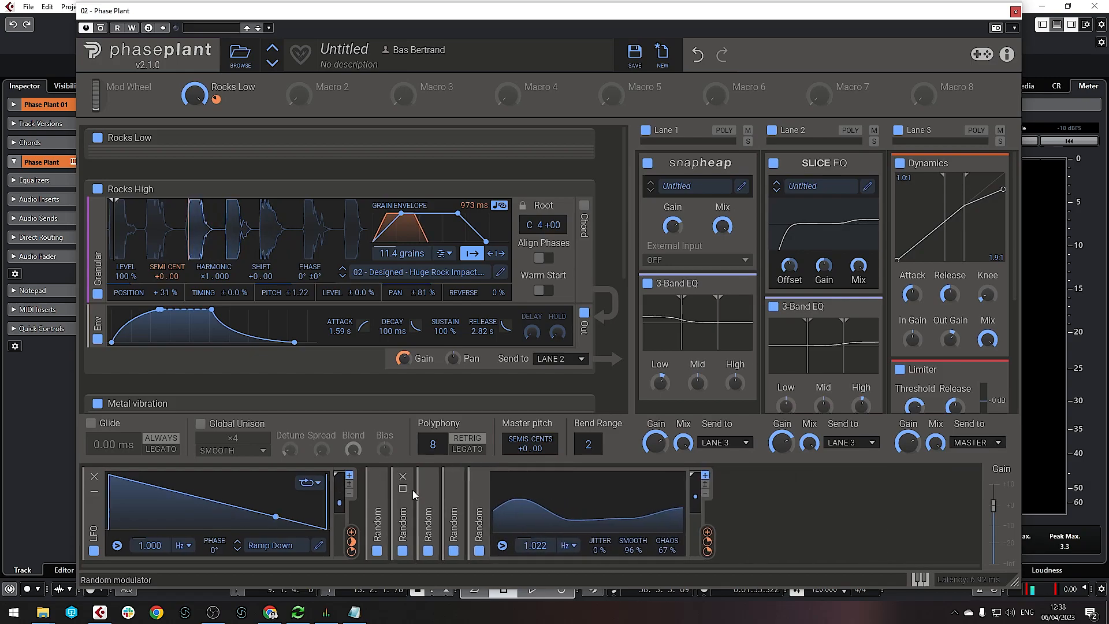
pyautogui.click(403, 491)
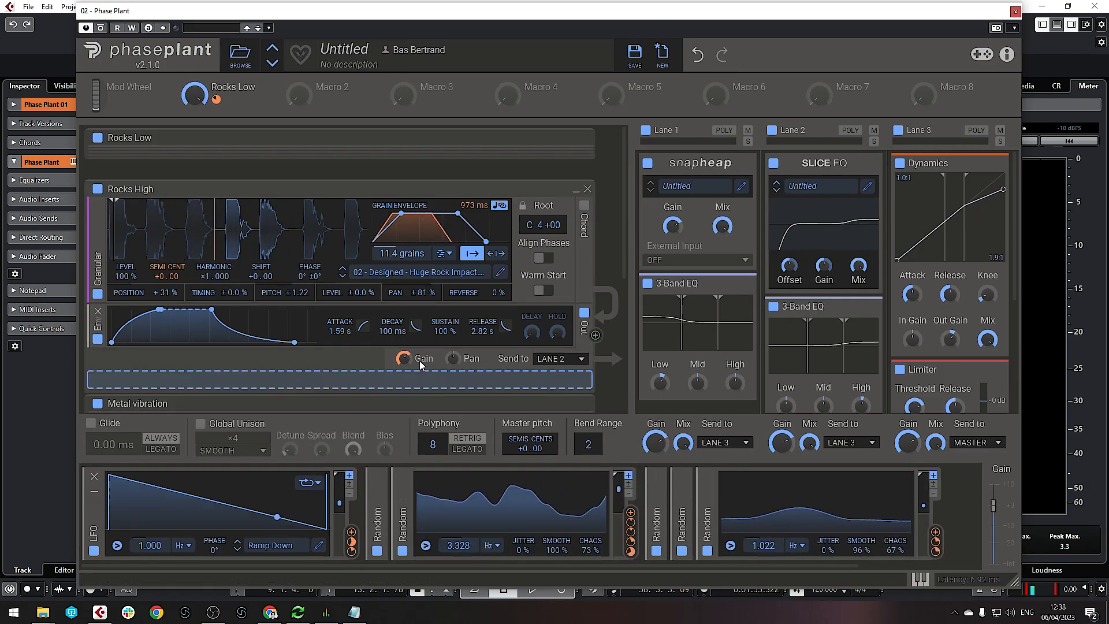
pyautogui.moveTo(416, 371)
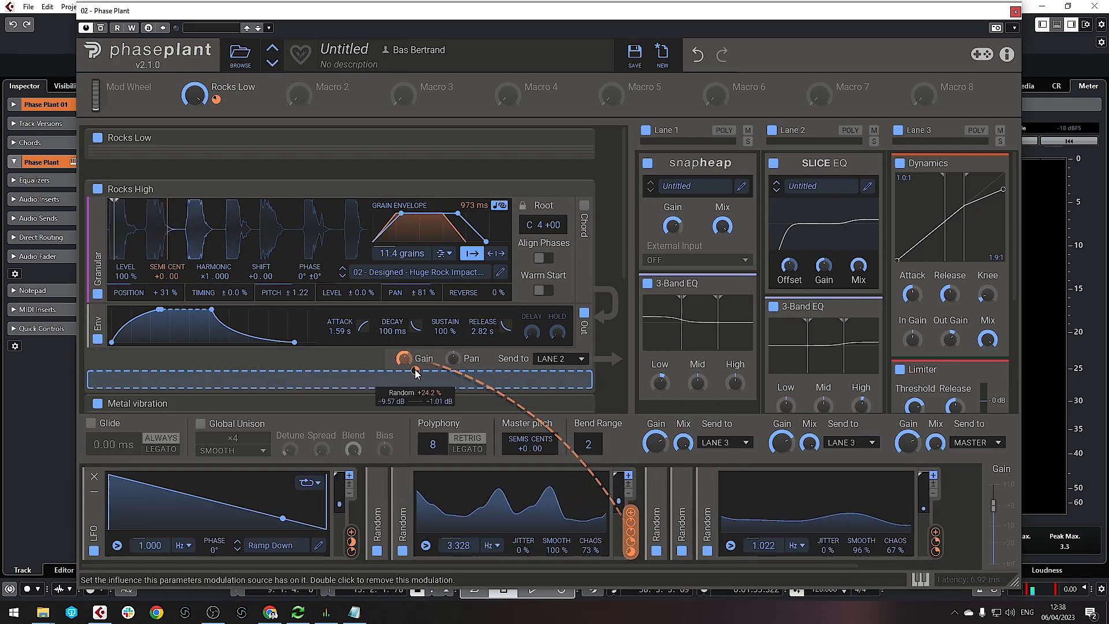
pyautogui.click(321, 101)
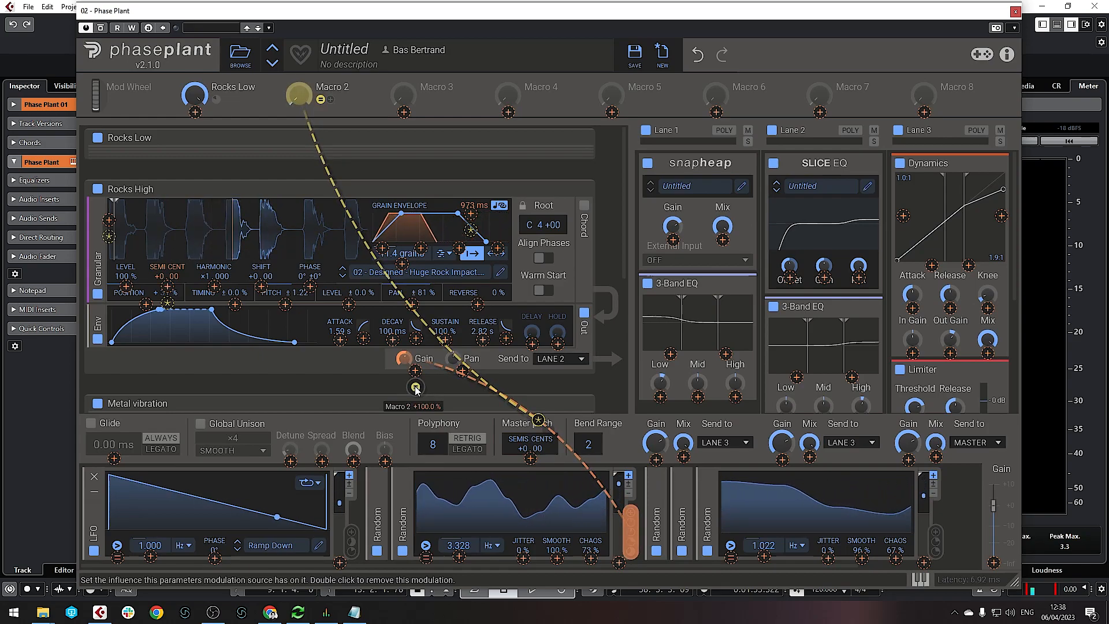
pyautogui.click(366, 100)
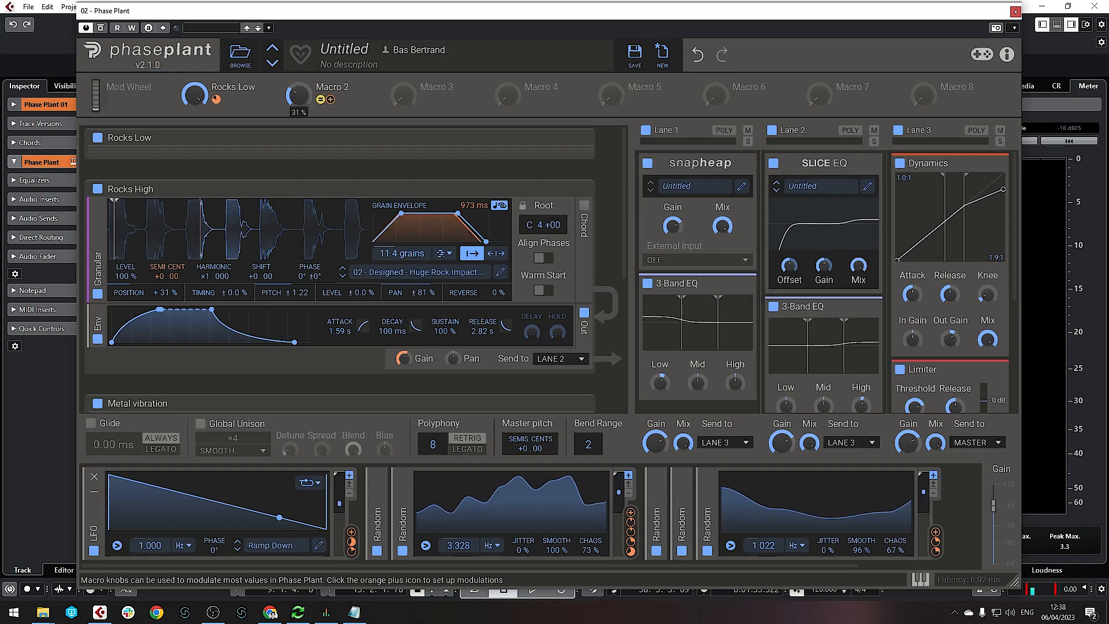
pyautogui.rightClick(403, 360)
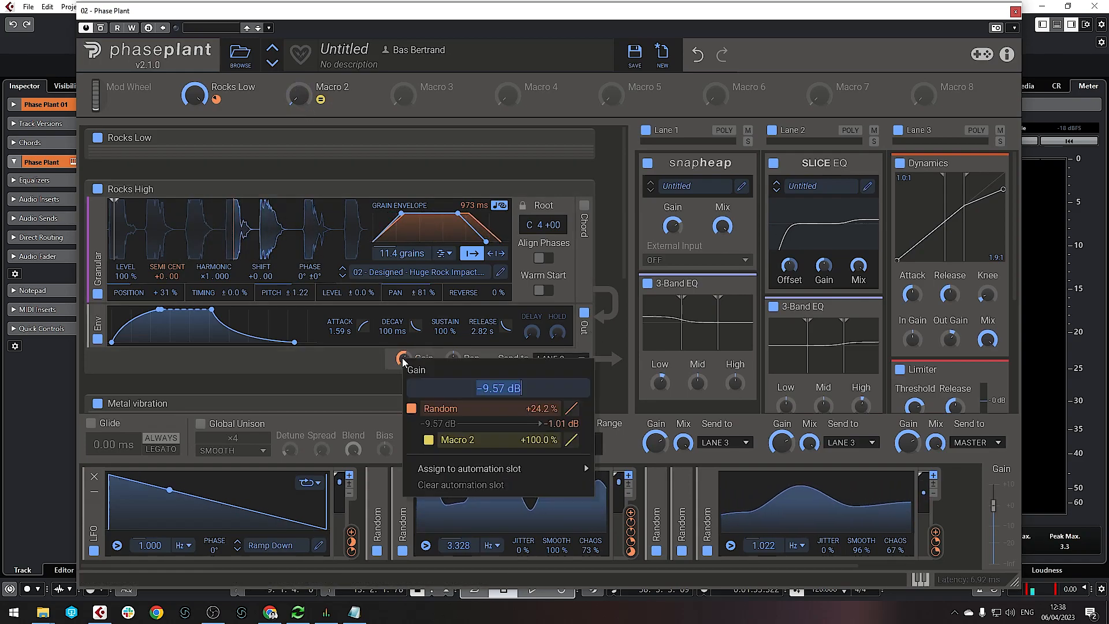
pyautogui.click(382, 390)
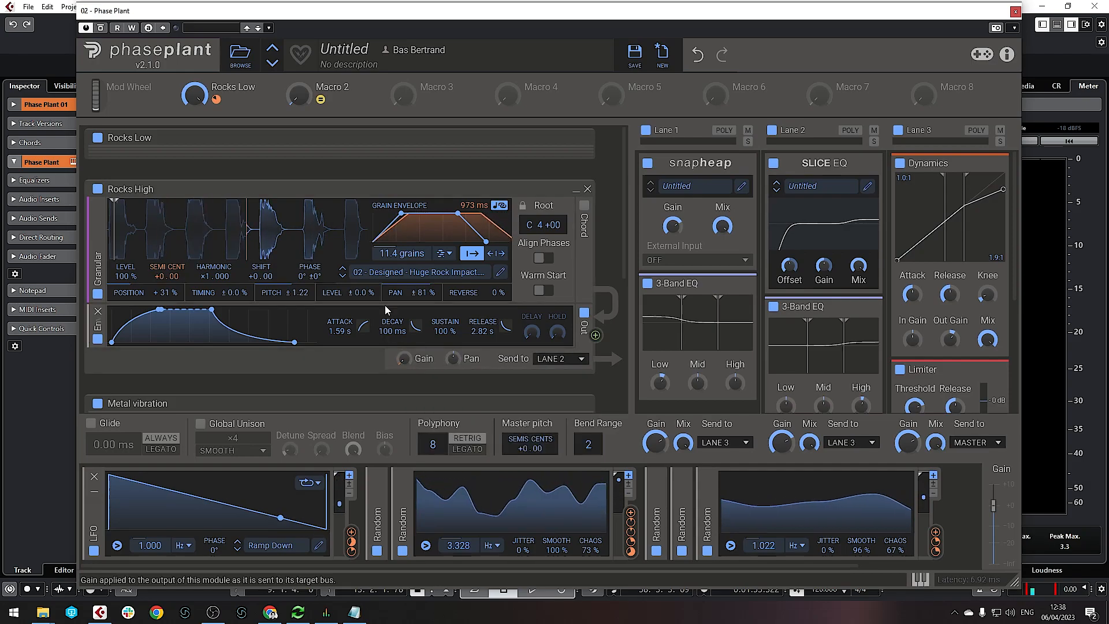
pyautogui.moveTo(331, 101); pyautogui.dragTo(405, 359)
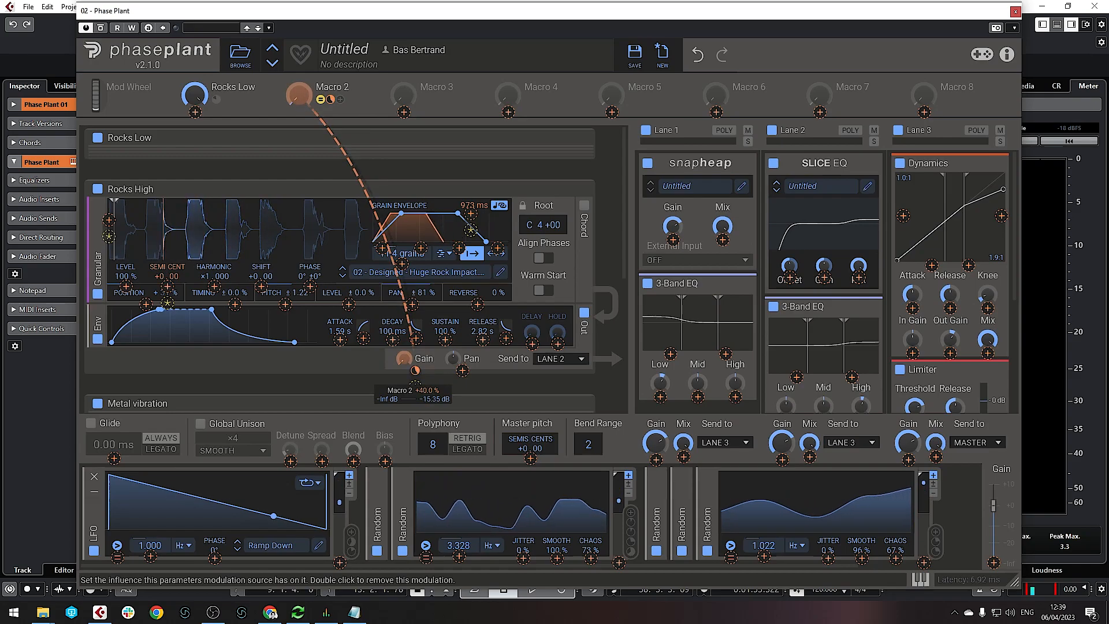
pyautogui.moveTo(415, 370); pyautogui.dragTo(415, 367)
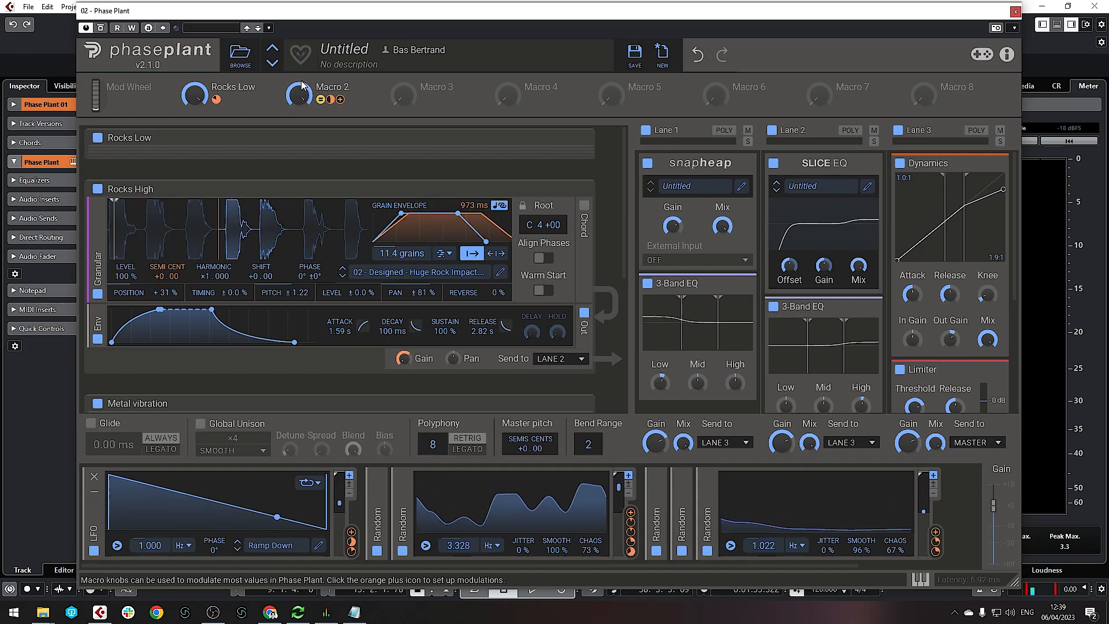
# Rename Macro 2 to 'Rock high' and collapse the Rocks High layer
pyautogui.doubleClick(331, 85)
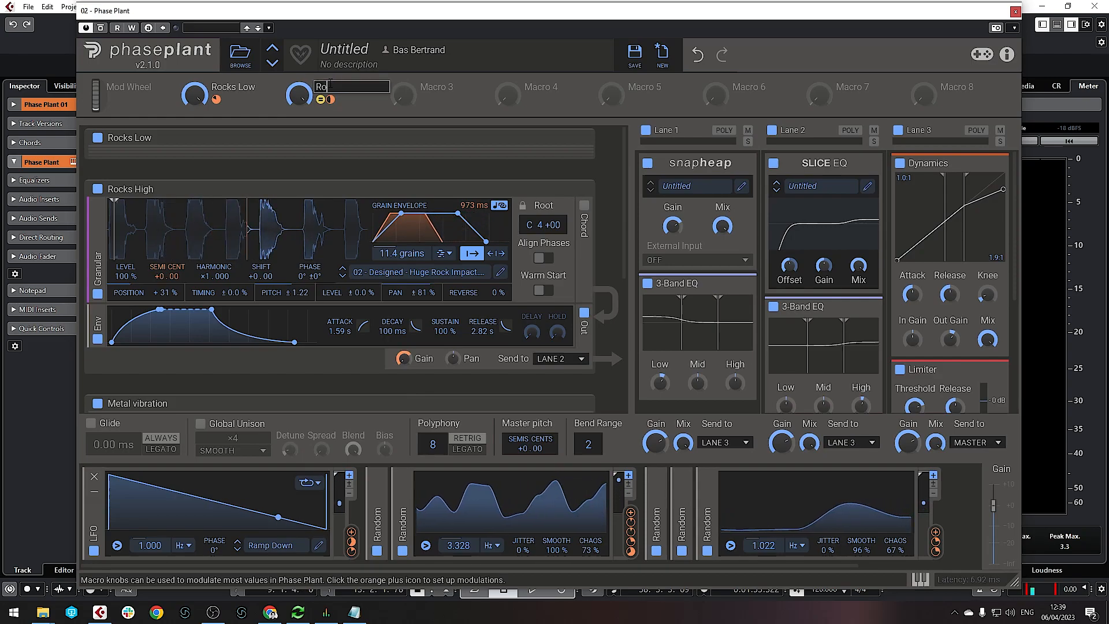
pyautogui.write('Rock high')
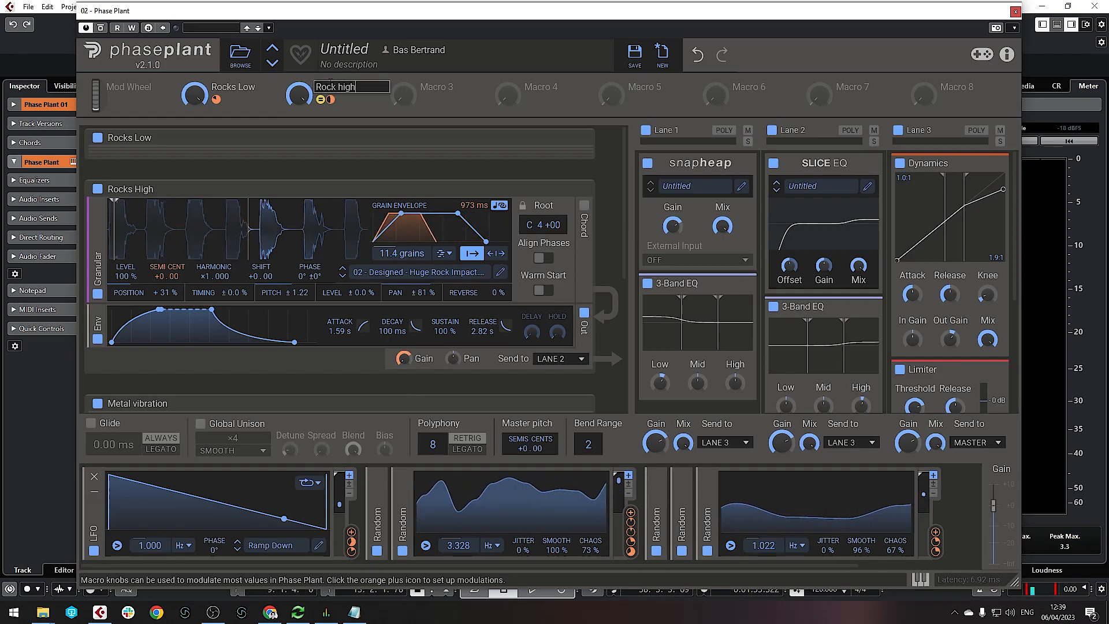
pyautogui.press('Return')
pyautogui.click(579, 189)
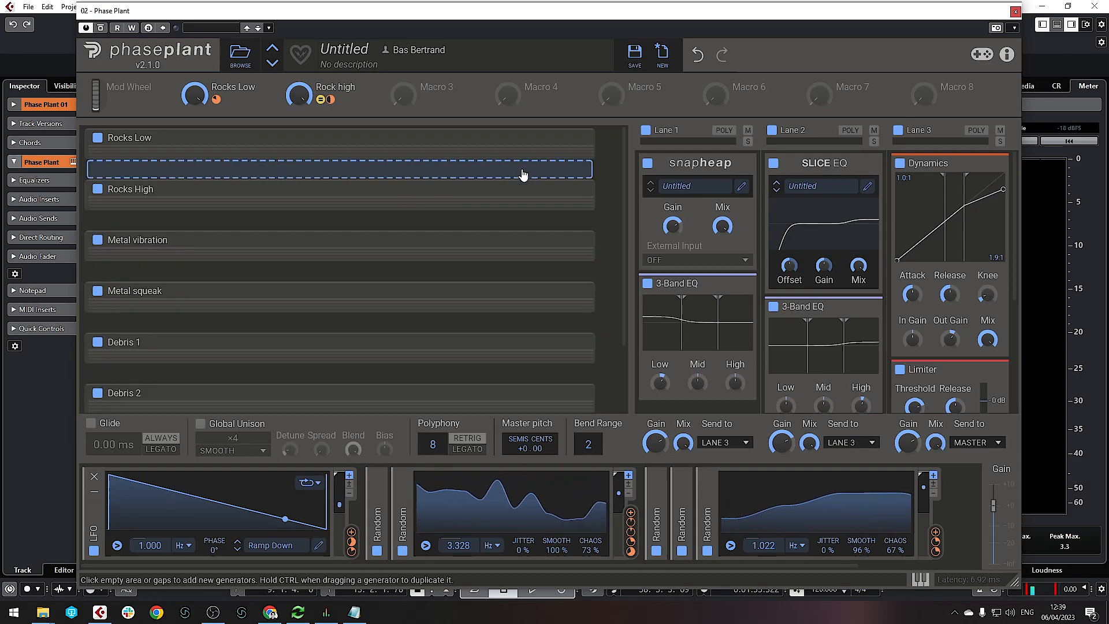
# Assign Macro 3 to the Metal vibration layer's output gain and raise its depth
pyautogui.click(579, 240)
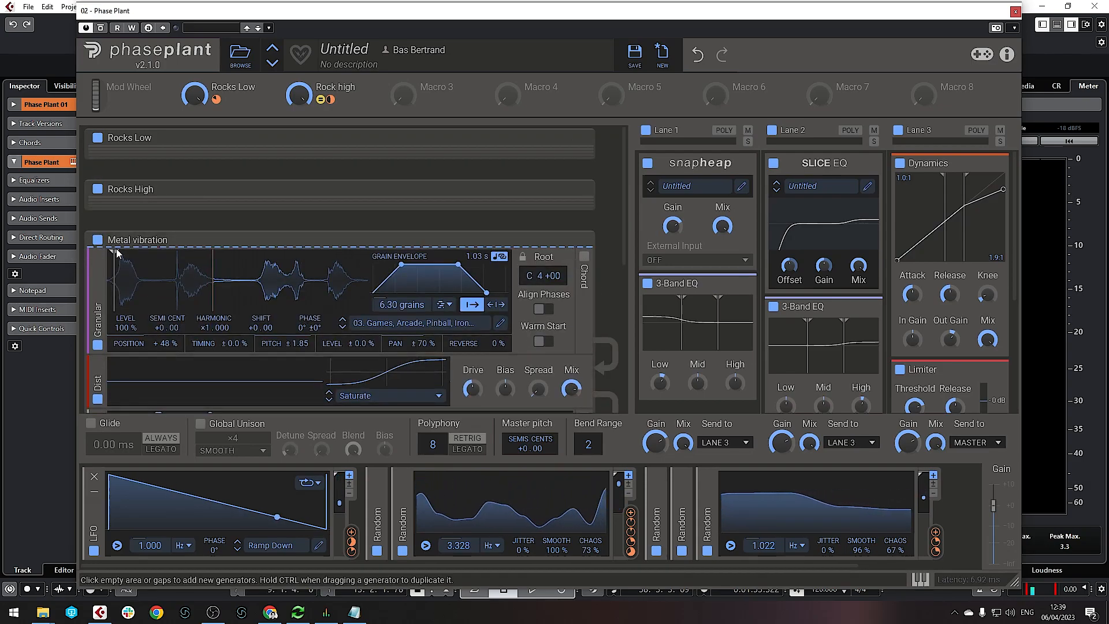
pyautogui.scroll(-2, 260, 248)
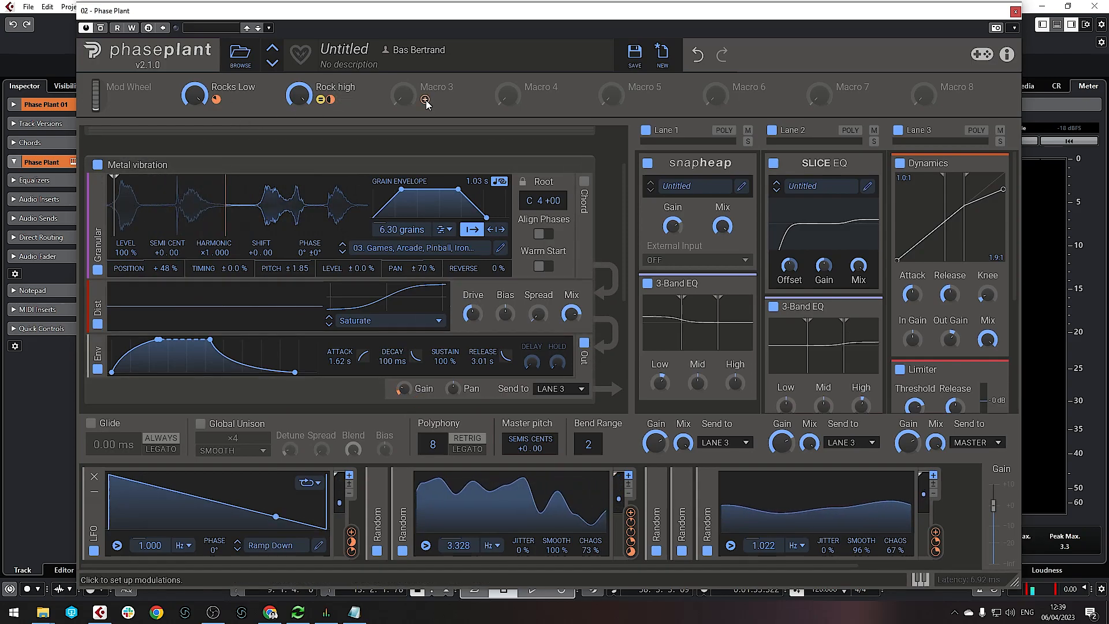
pyautogui.moveTo(425, 99); pyautogui.dragTo(411, 393)
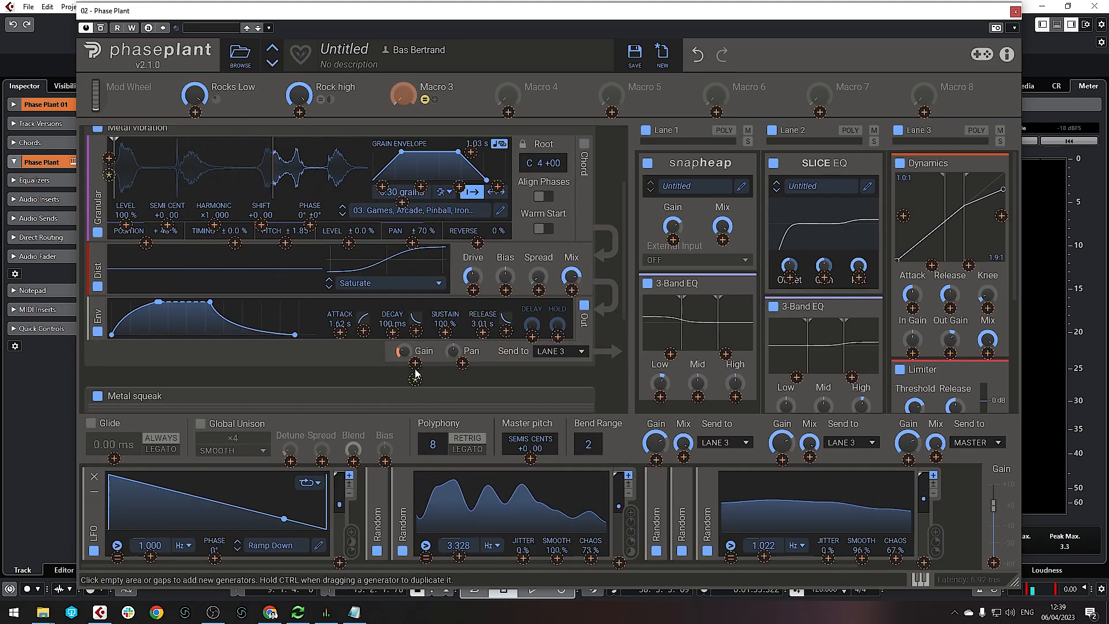
pyautogui.click(402, 353)
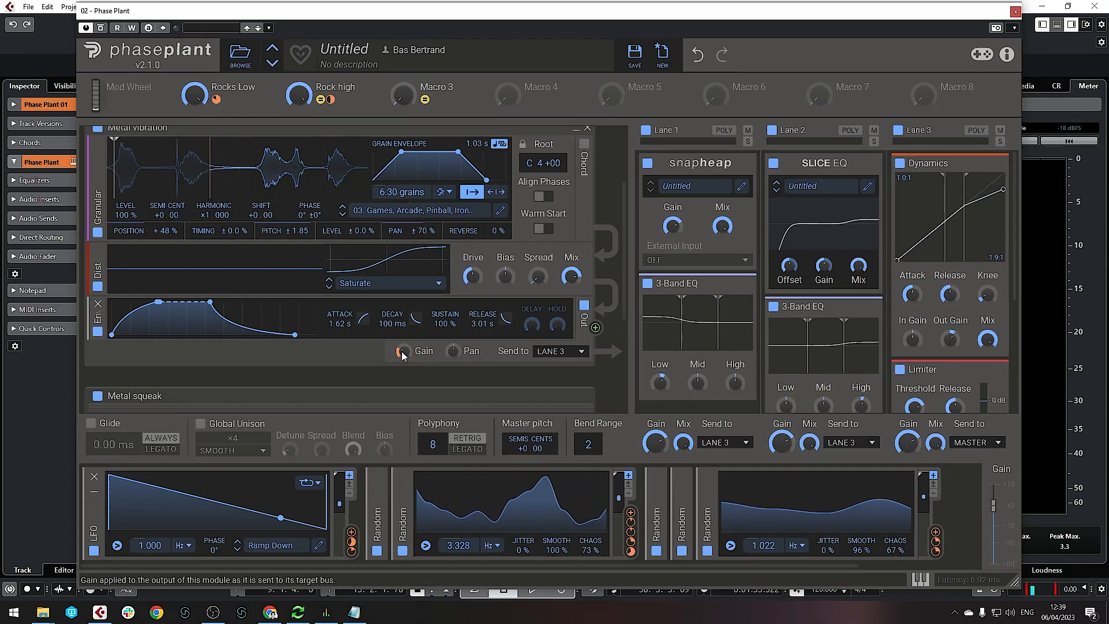
pyautogui.rightClick(402, 354)
pyautogui.click(396, 352)
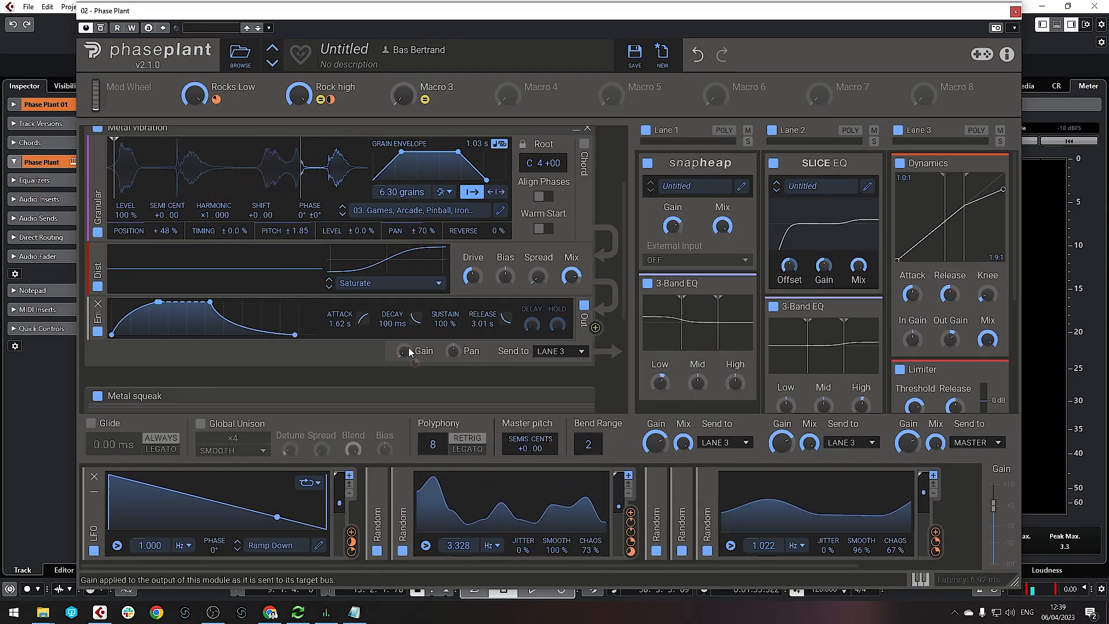
pyautogui.click(431, 104)
pyautogui.click(415, 363)
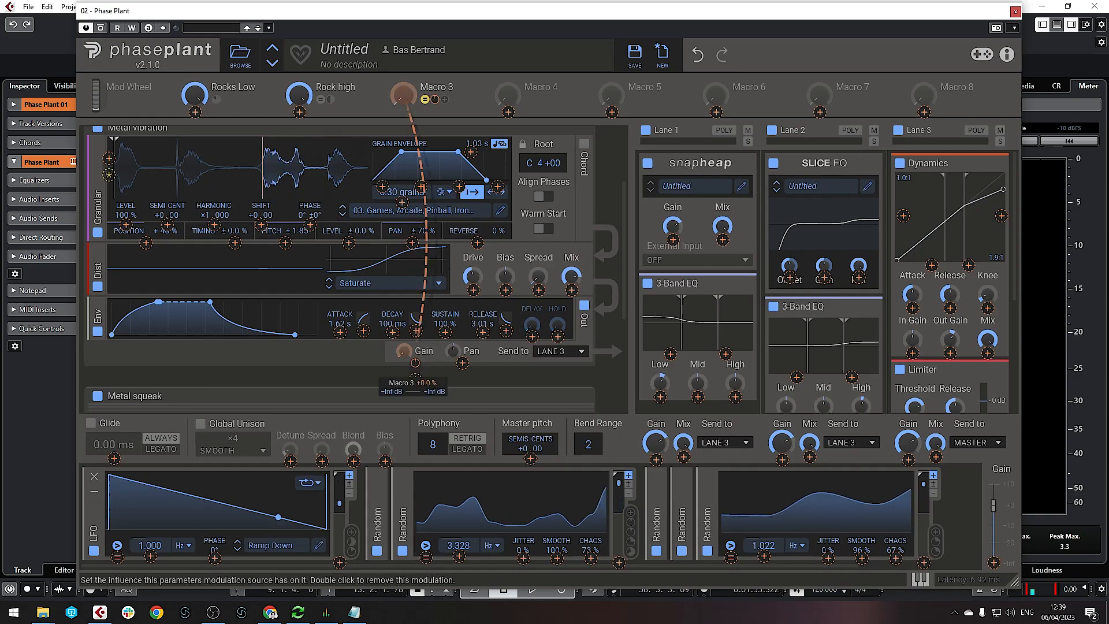
pyautogui.moveTo(415, 363); pyautogui.dragTo(415, 348)
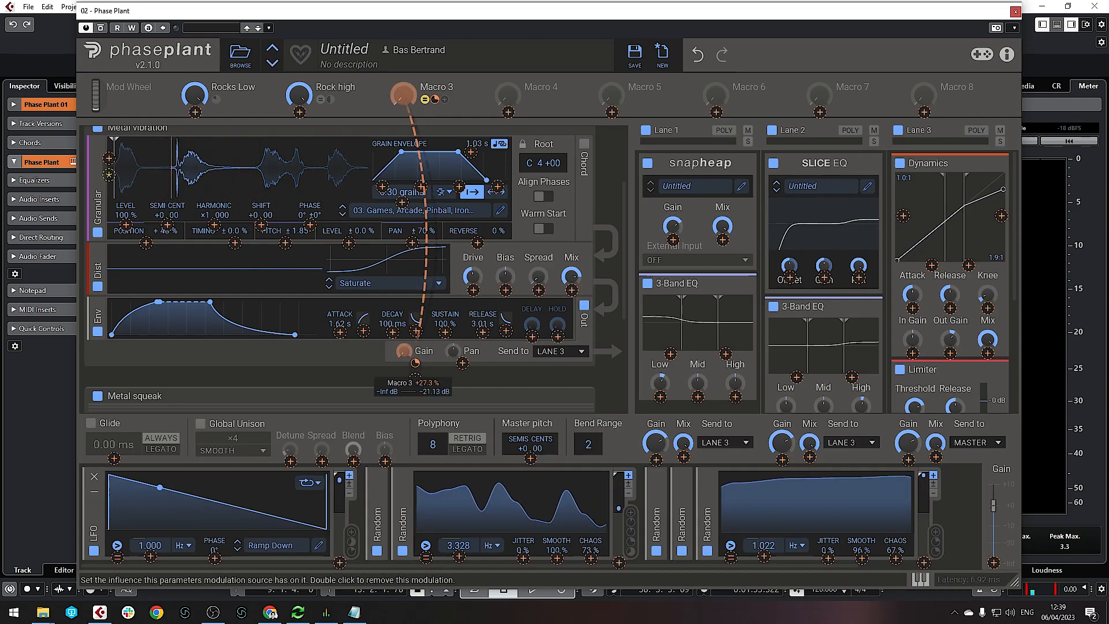
pyautogui.click(384, 362)
# Turn Macro 3 up to full, rename it 'Metal Vibration', and collapse the layer
pyautogui.moveTo(403, 97); pyautogui.dragTo(403, 35)
pyautogui.click(438, 88)
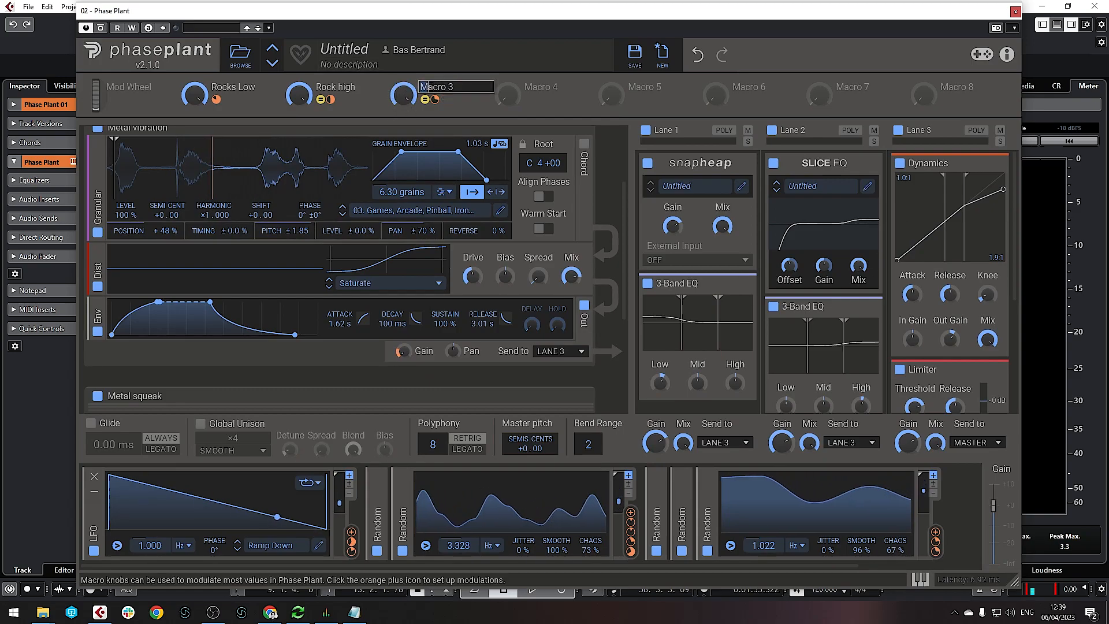
pyautogui.write('etal ')
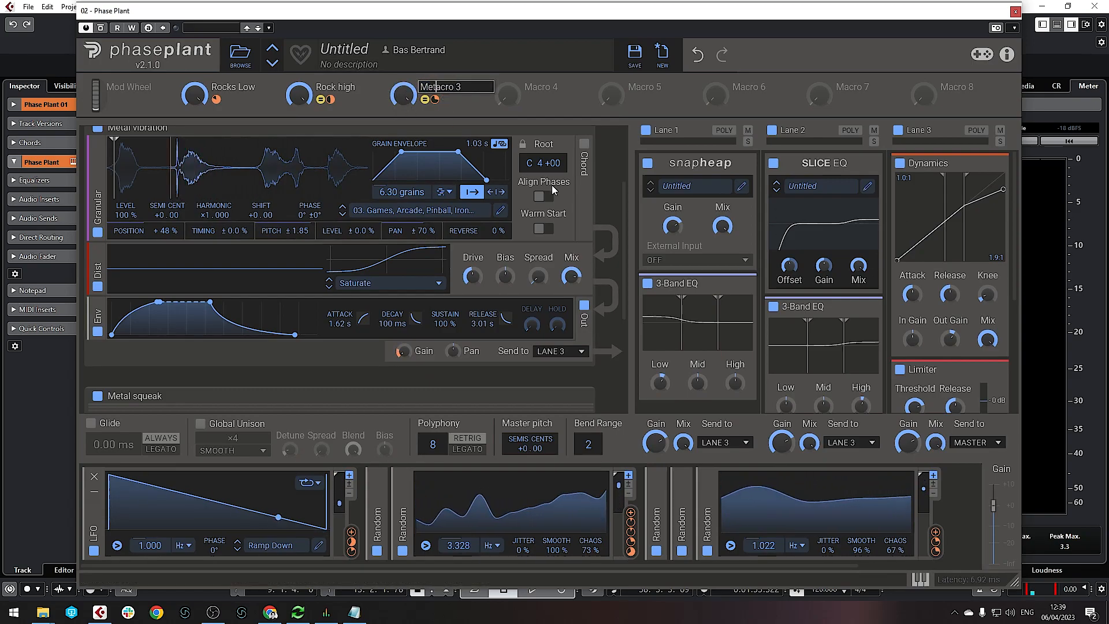
pyautogui.write('Vibr')
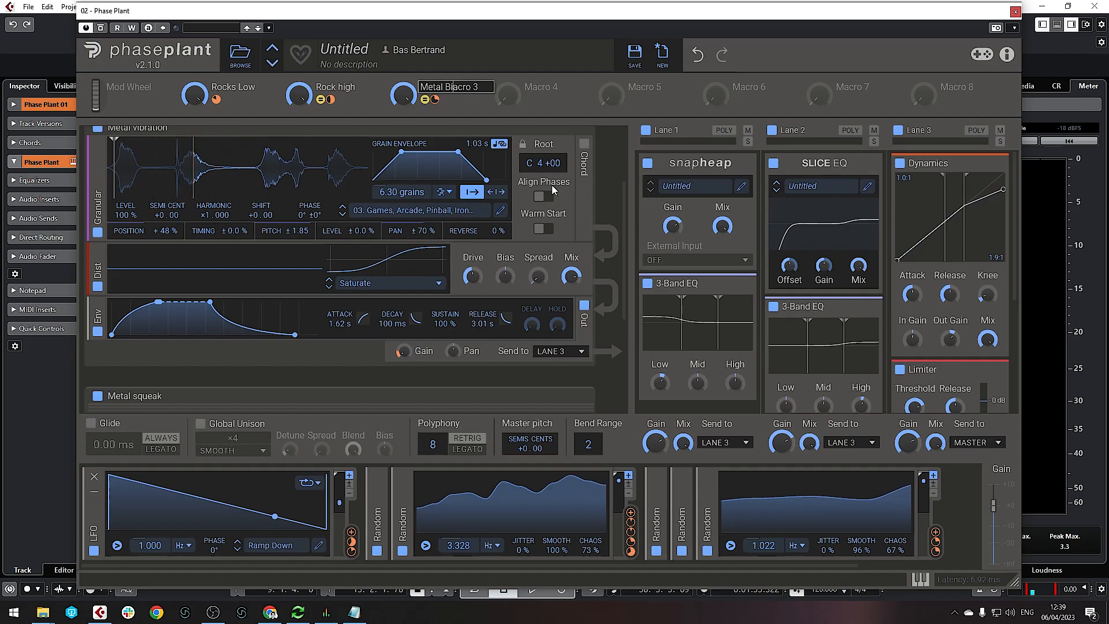
pyautogui.write('ationa')
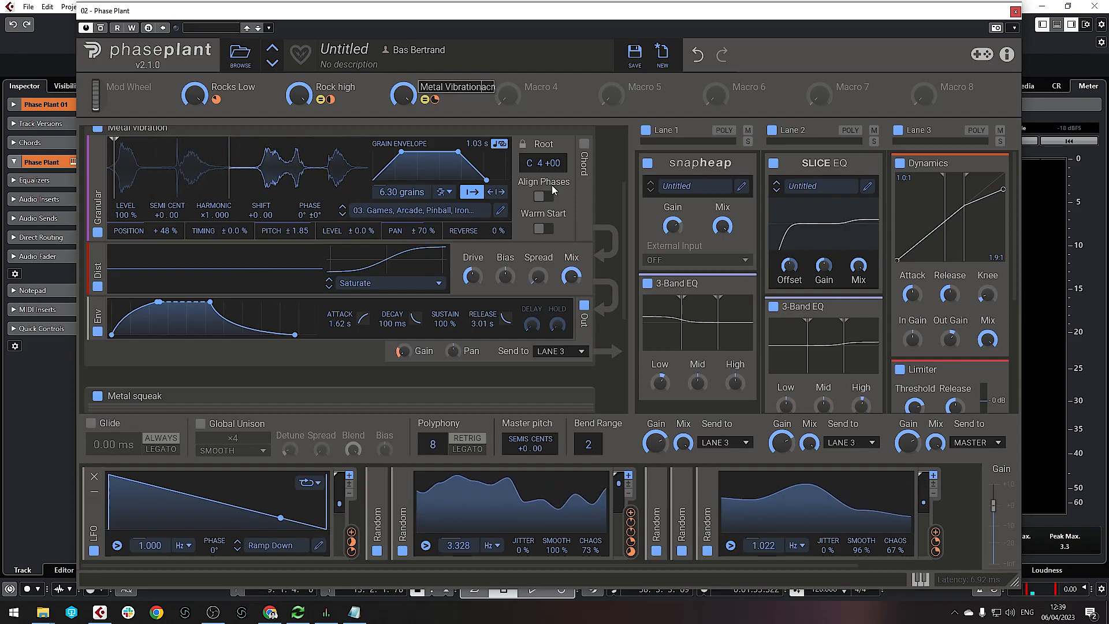
pyautogui.press('Delete')
pyautogui.press('Delete')
pyautogui.press('Delete')
pyautogui.press('Delete')
pyautogui.press('Delete')
pyautogui.press('Delete')
pyautogui.press('Return')
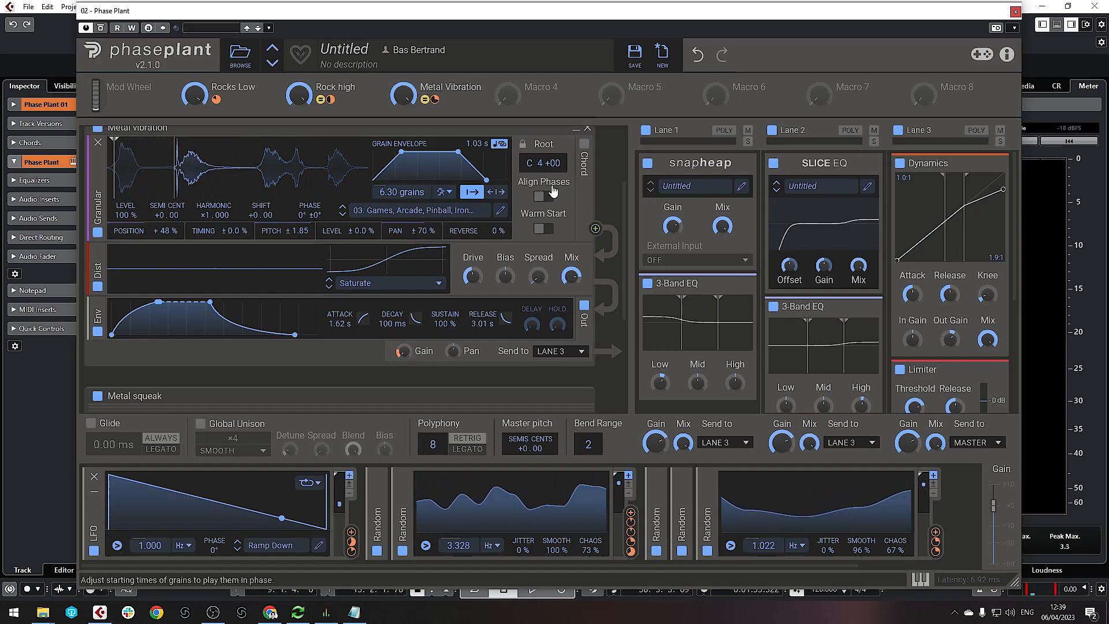
pyautogui.scroll(1, 599, 132)
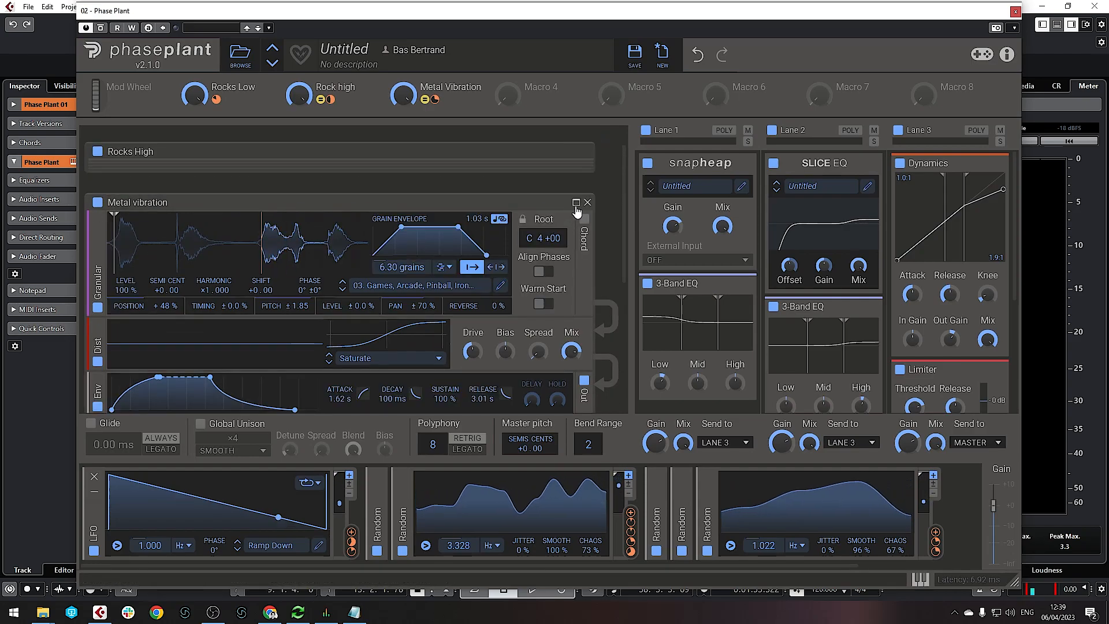
pyautogui.click(577, 207)
# Link the fourth macro to the Metal squeak layer's gain, removing a stray envelope gain modulation
pyautogui.click(578, 255)
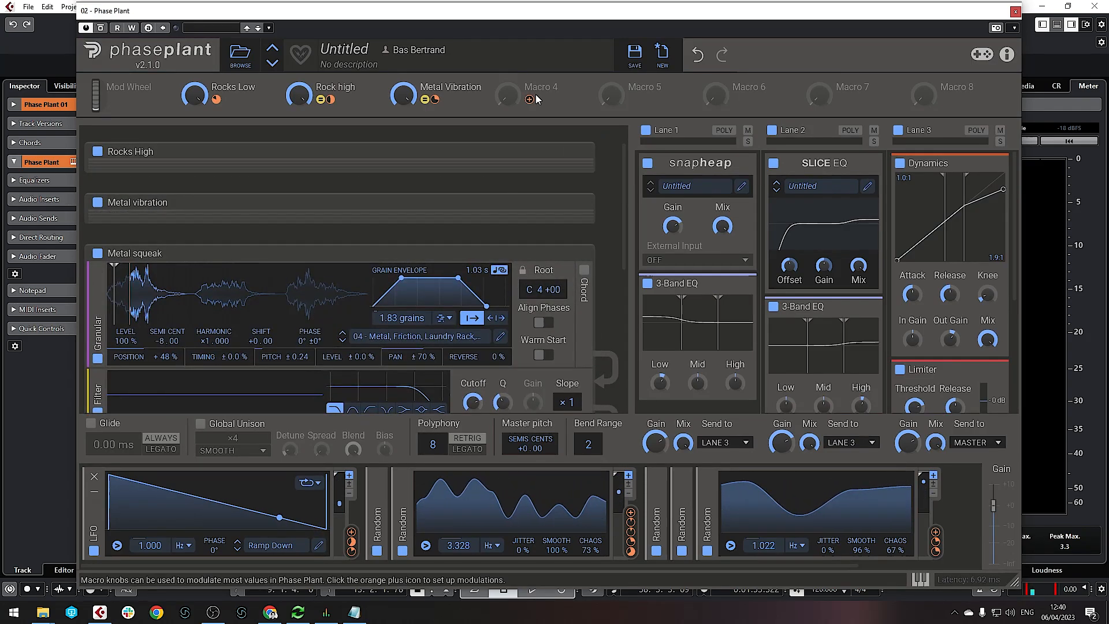
pyautogui.scroll(-4, 402, 238)
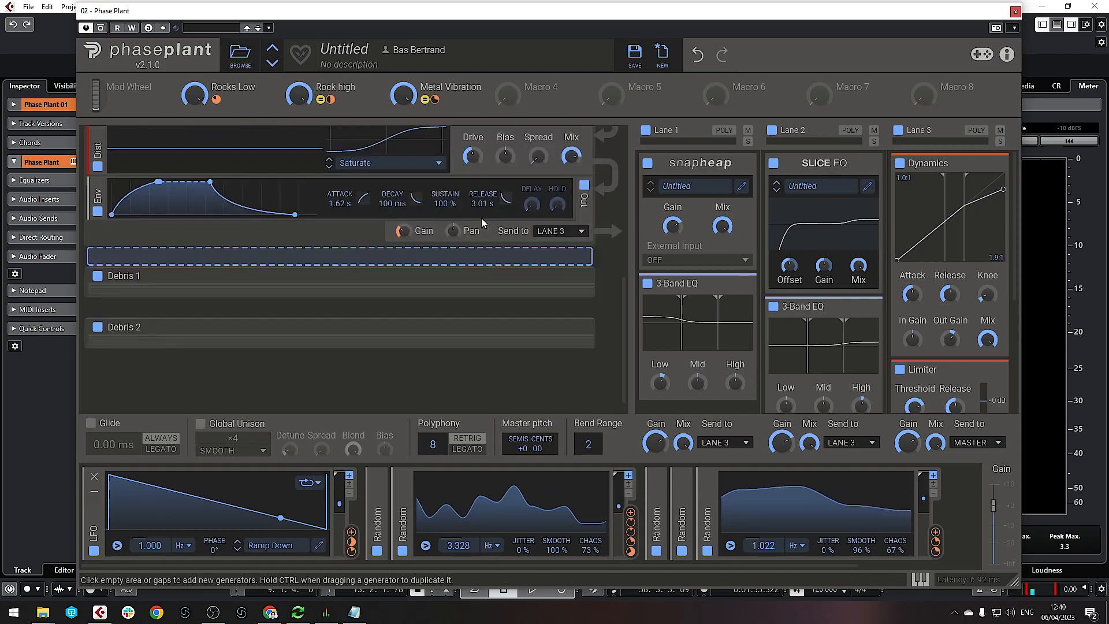
pyautogui.moveTo(508, 96); pyautogui.dragTo(417, 263)
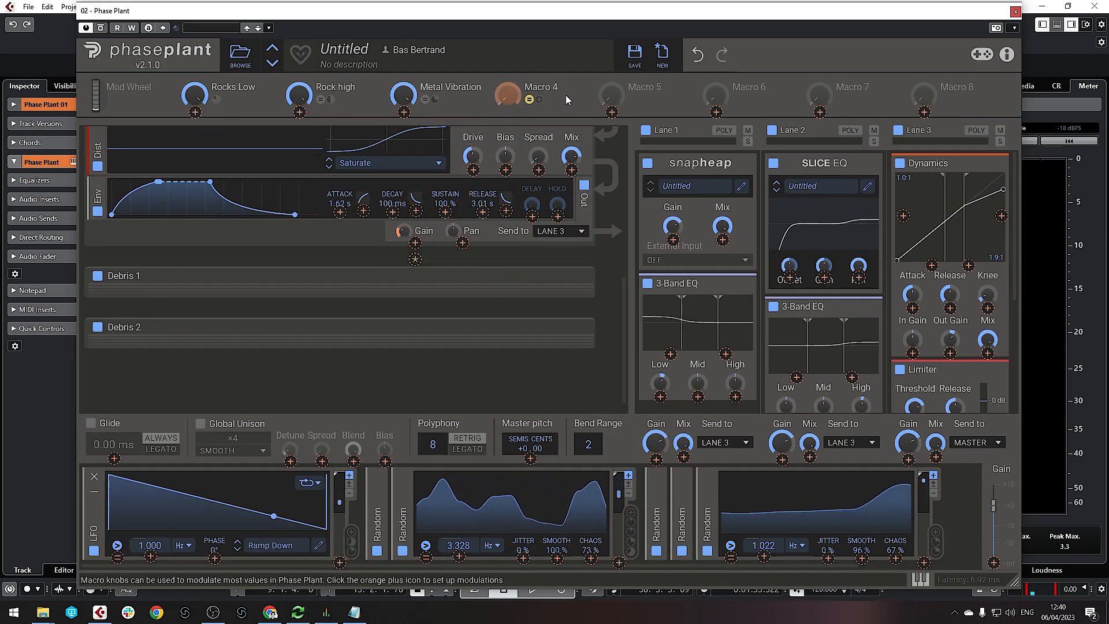
pyautogui.doubleClick(537, 102)
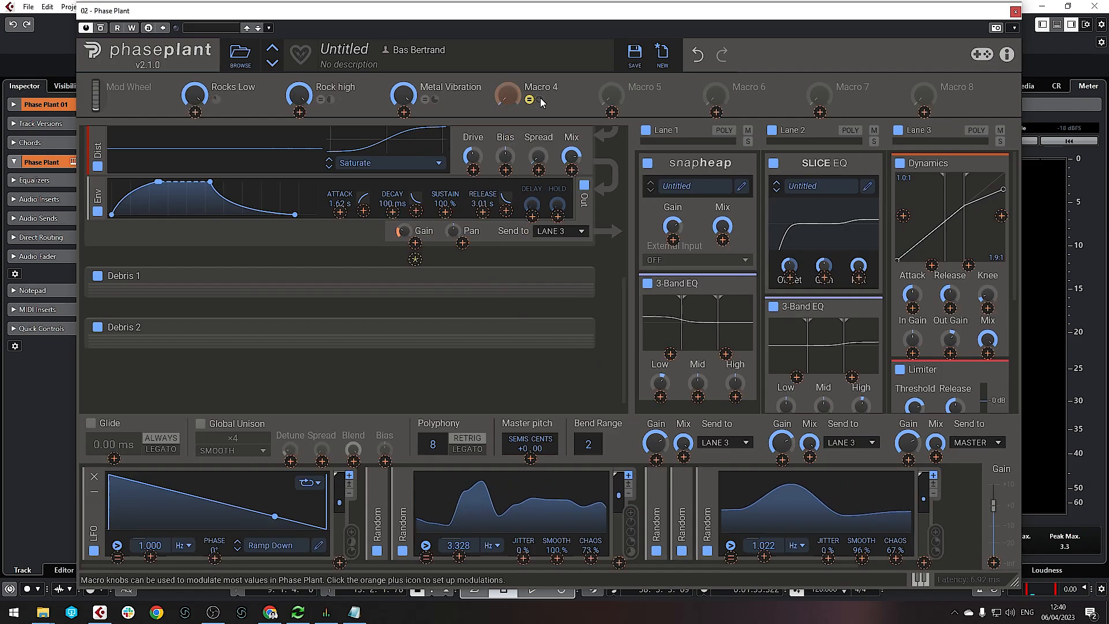
pyautogui.rightClick(405, 231)
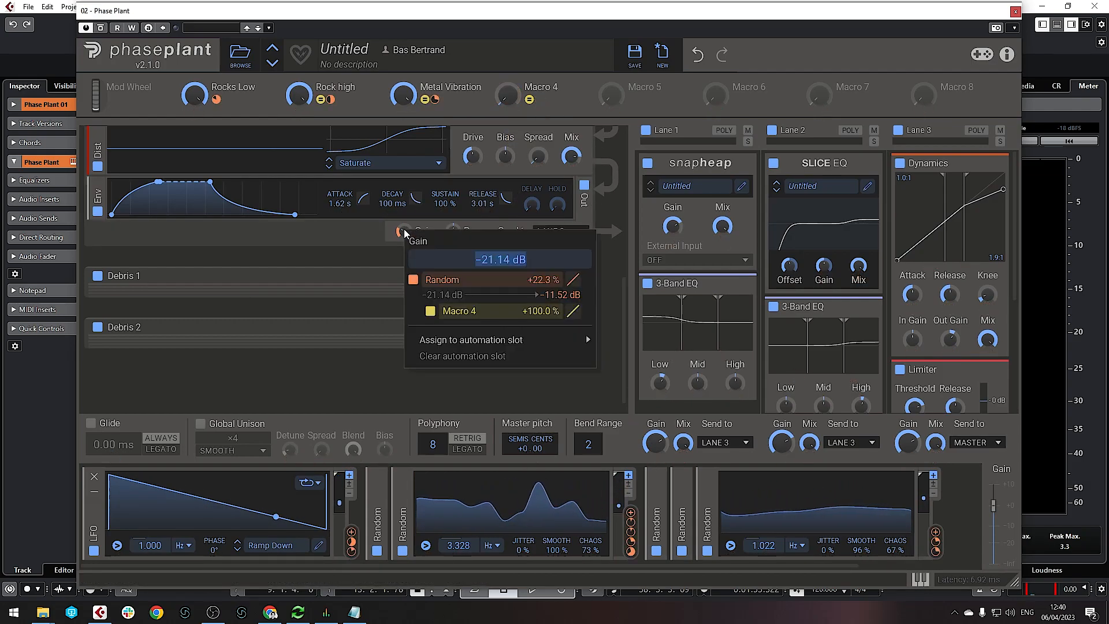
pyautogui.click(380, 230)
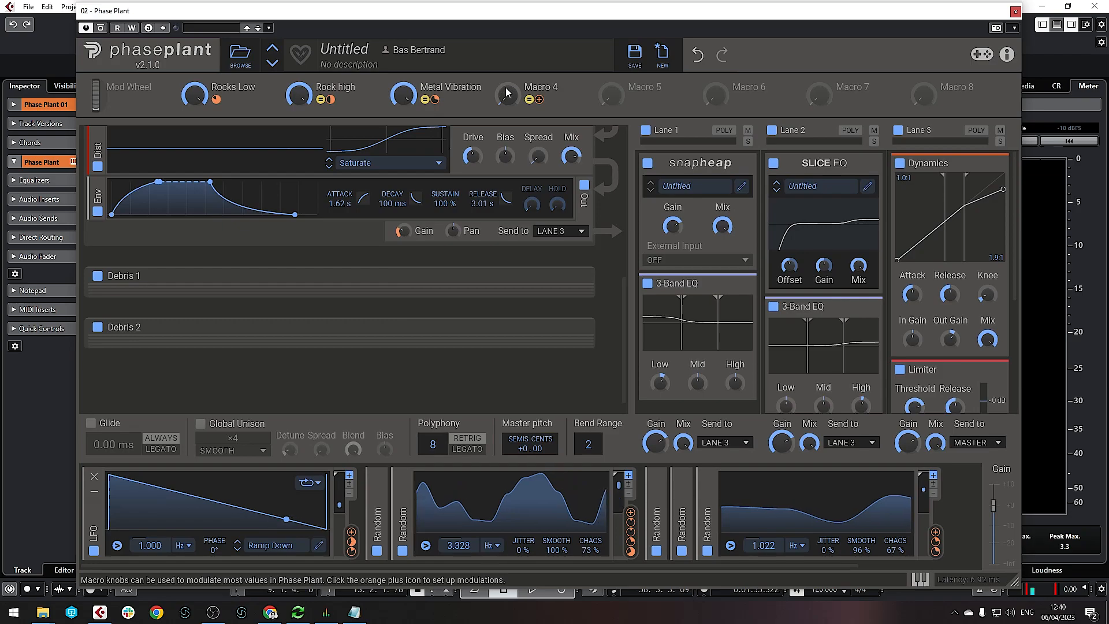
pyautogui.moveTo(508, 95); pyautogui.dragTo(415, 243)
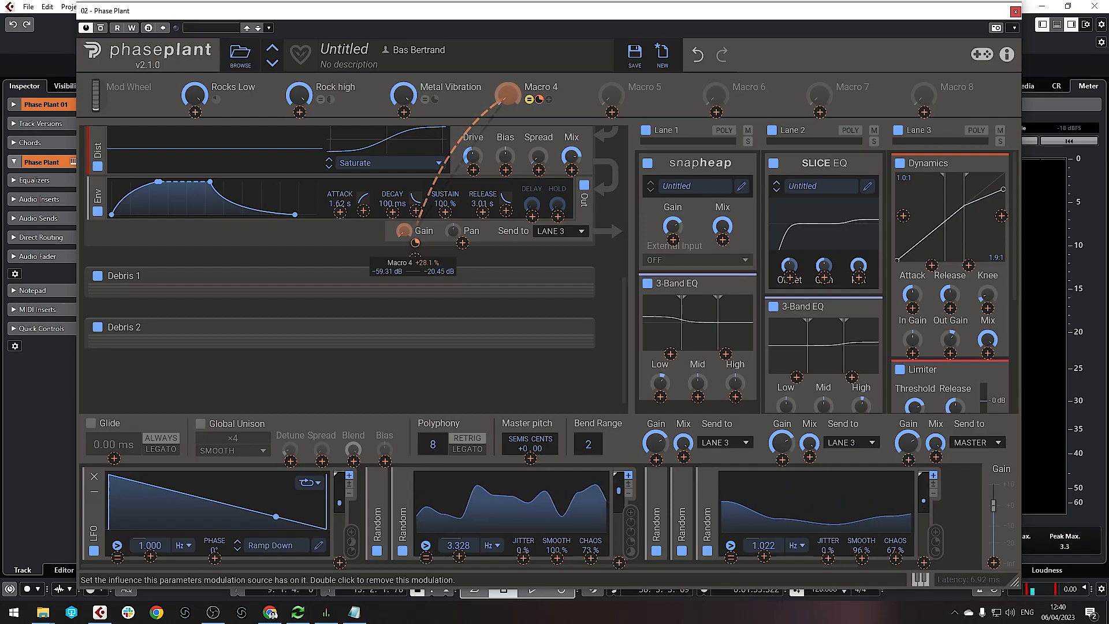
# Rename the fourth macro to 'Metal Squeak'
pyautogui.click(546, 90)
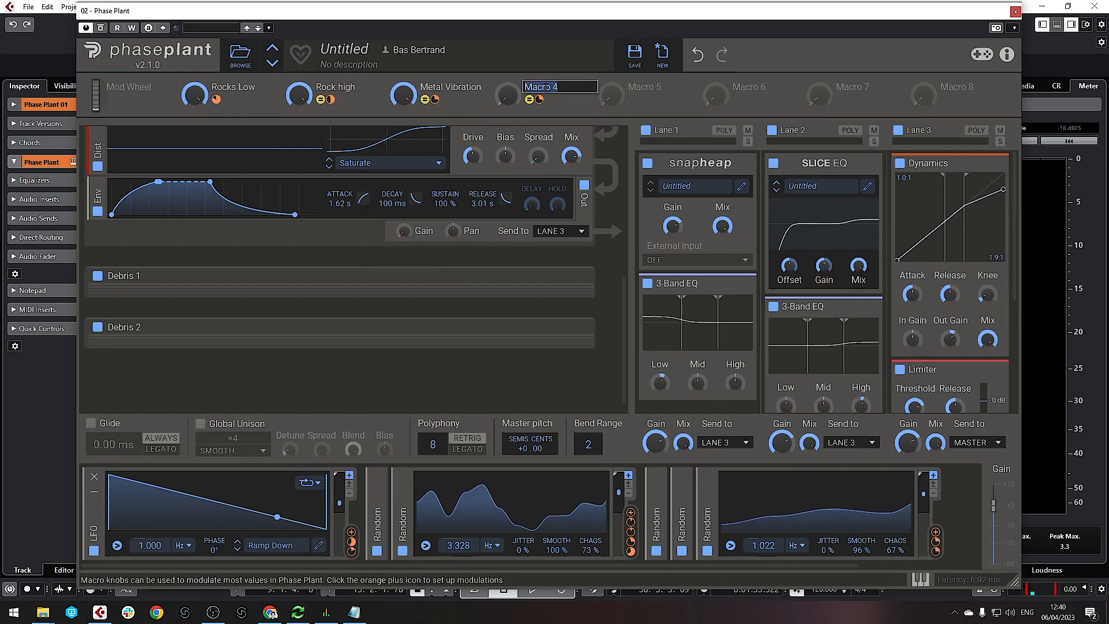
pyautogui.scroll(5, 594, 260)
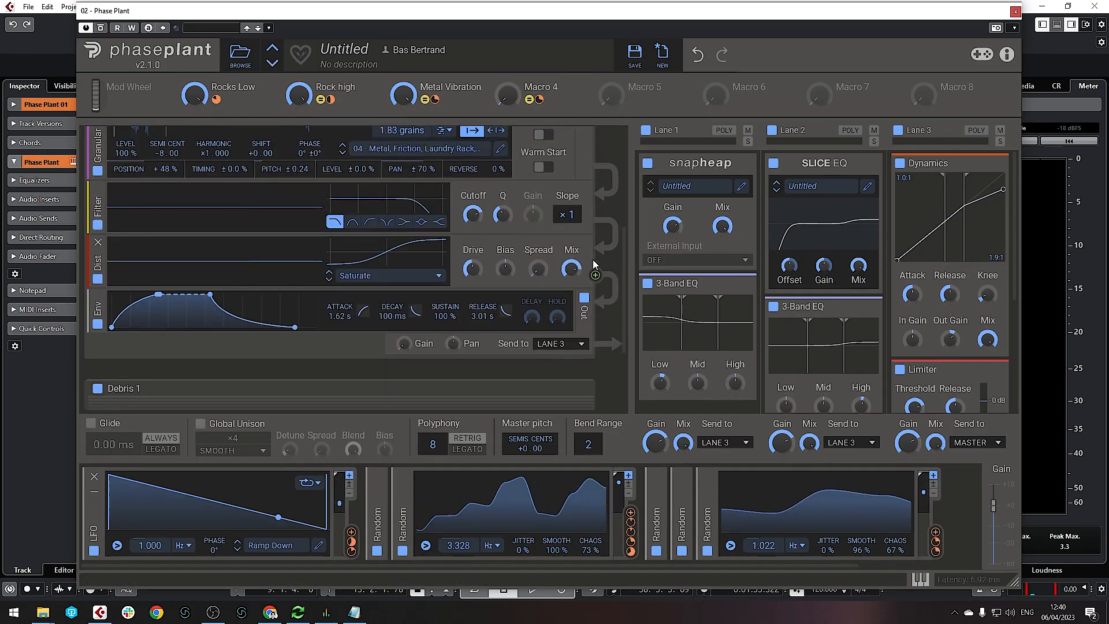
pyautogui.write('Met')
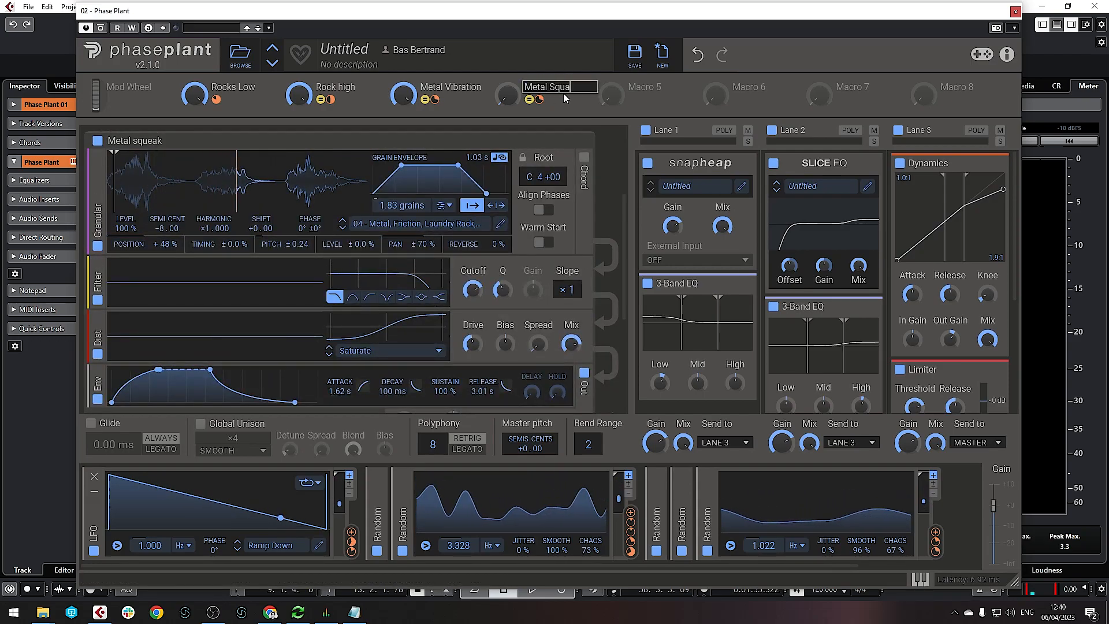
pyautogui.write('al Squ')
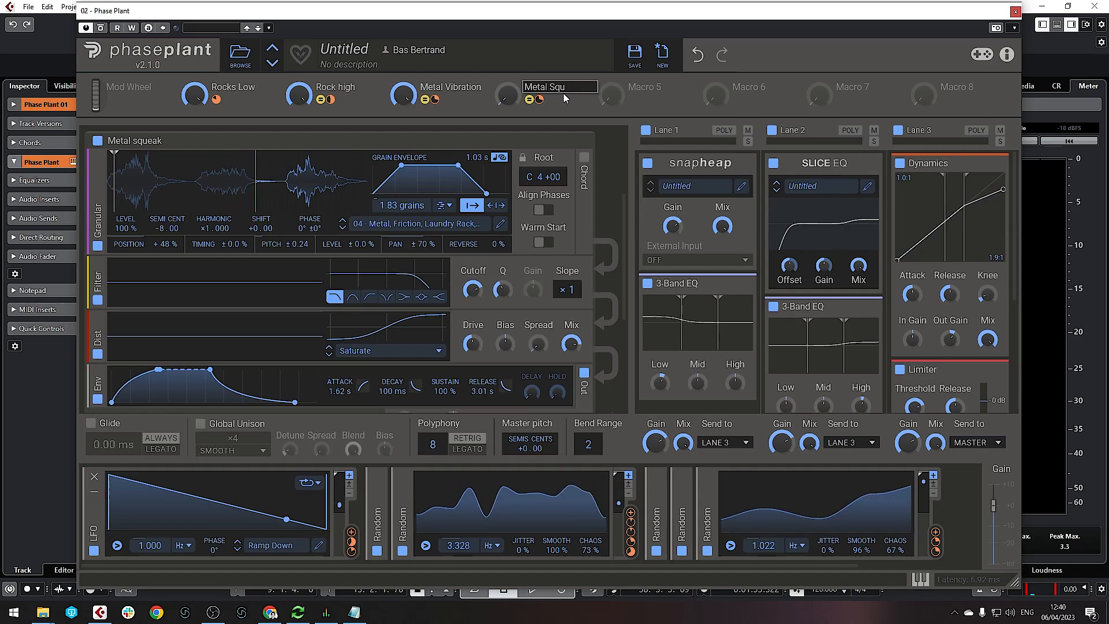
pyautogui.write('eak')
pyautogui.press('Return')
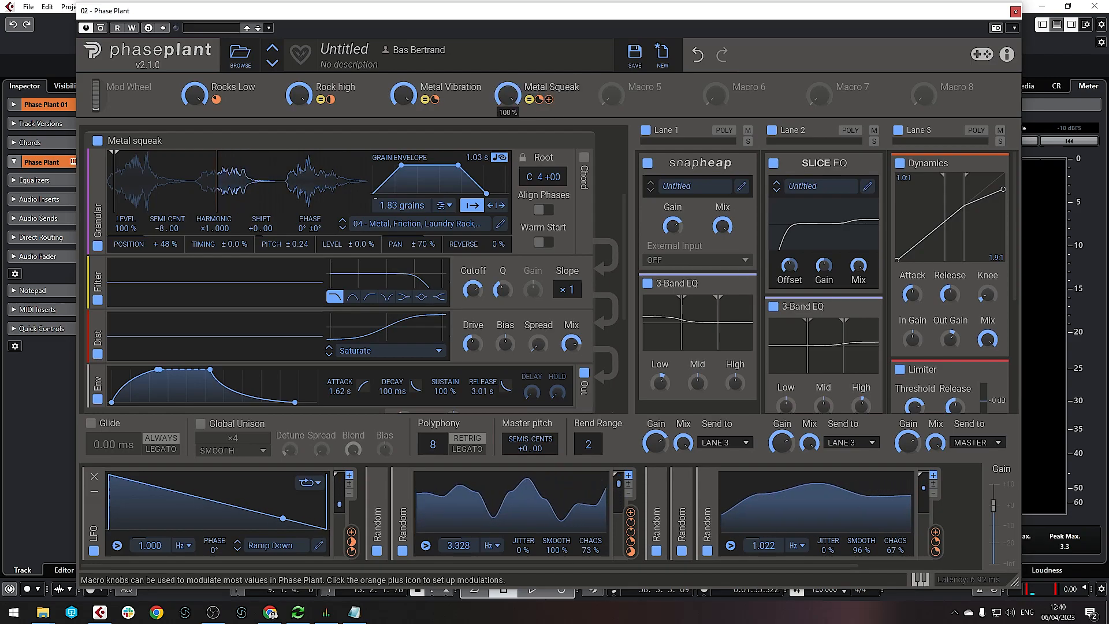
pyautogui.scroll(-4, 572, 318)
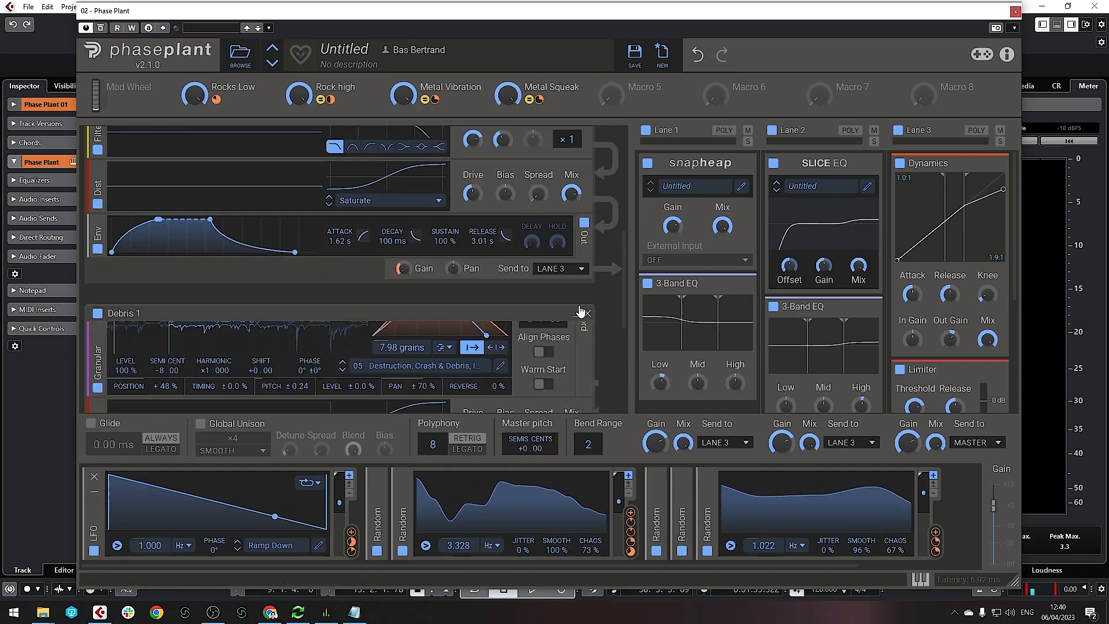
# Assign the fifth macro to the Debris 1 layer's gain and set its modulation depth
pyautogui.scroll(-3, 578, 318)
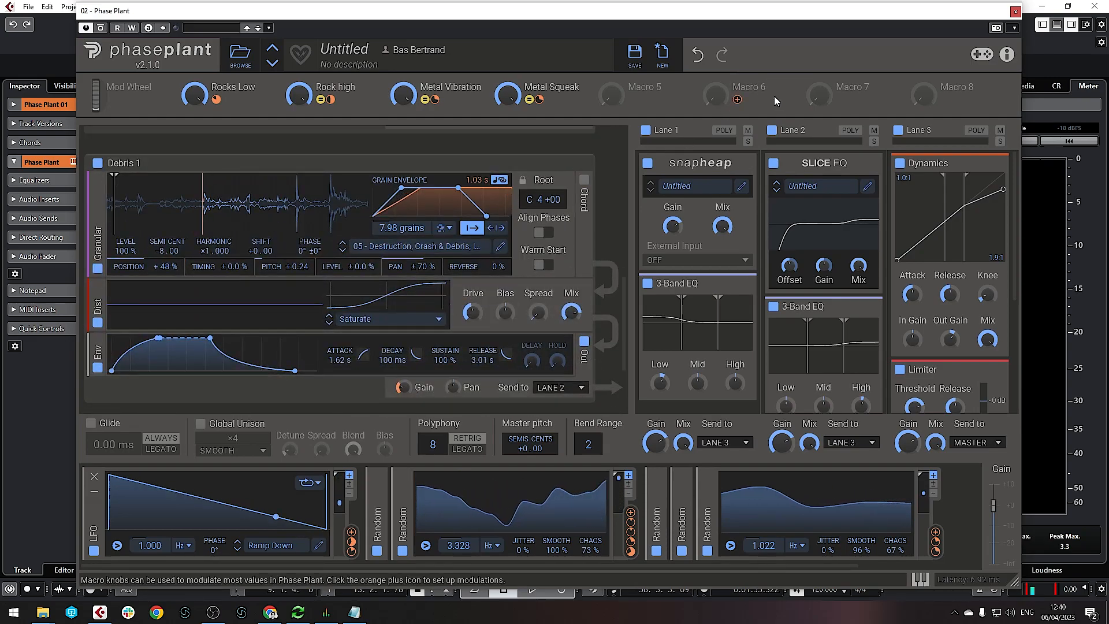
pyautogui.click(633, 100)
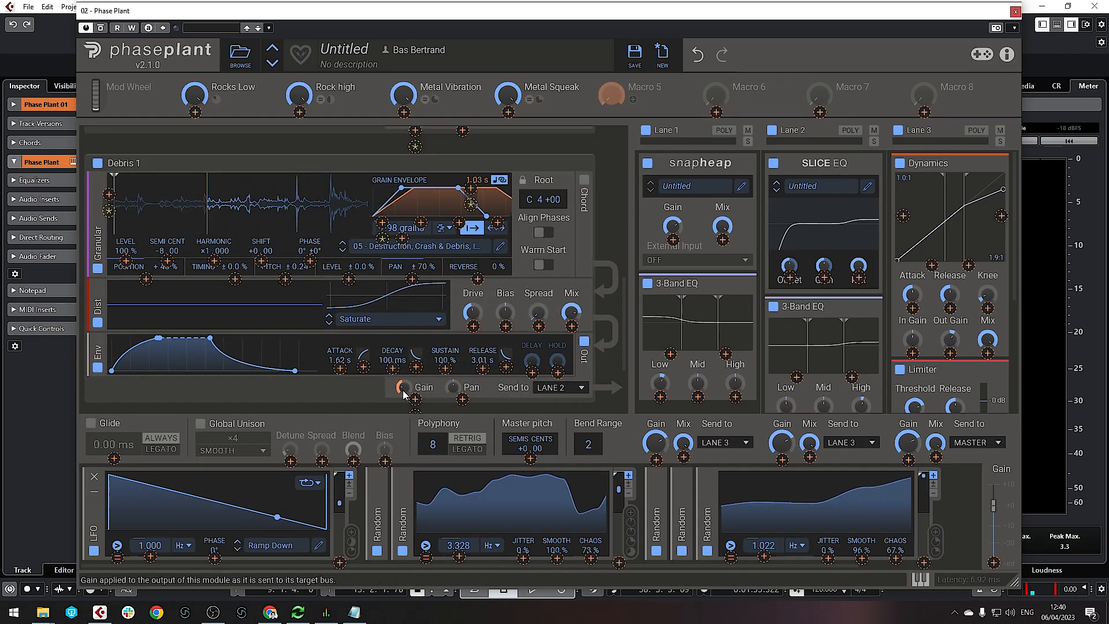
pyautogui.scroll(-1, 404, 391)
pyautogui.click(416, 379)
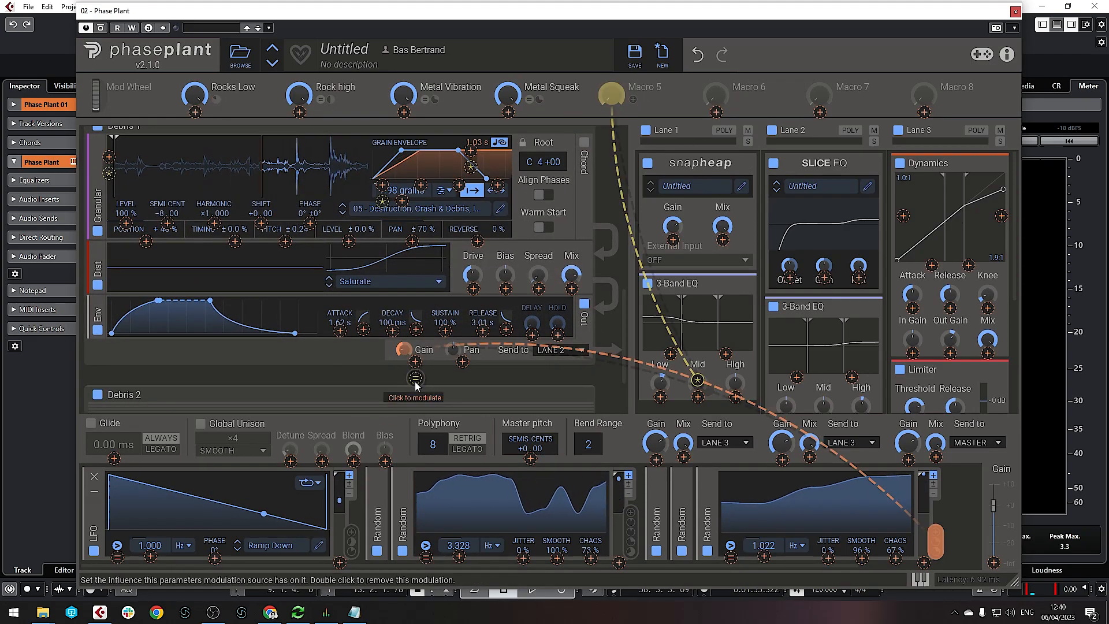
pyautogui.click(406, 353)
pyautogui.rightClick(406, 354)
pyautogui.click(398, 351)
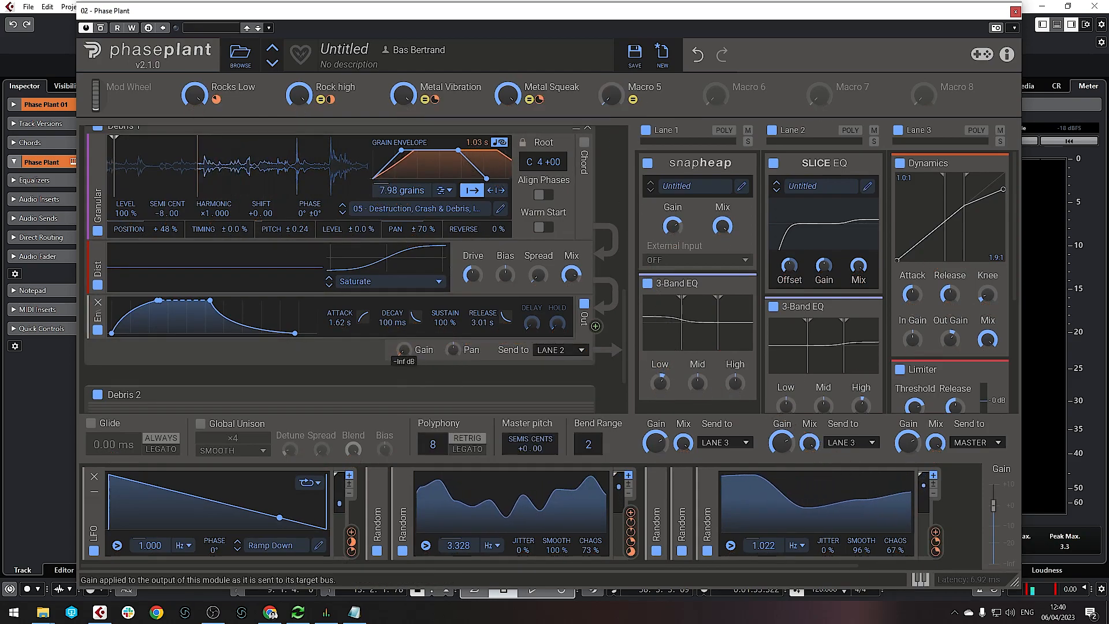
pyautogui.click(643, 99)
pyautogui.moveTo(415, 362); pyautogui.dragTo(415, 347)
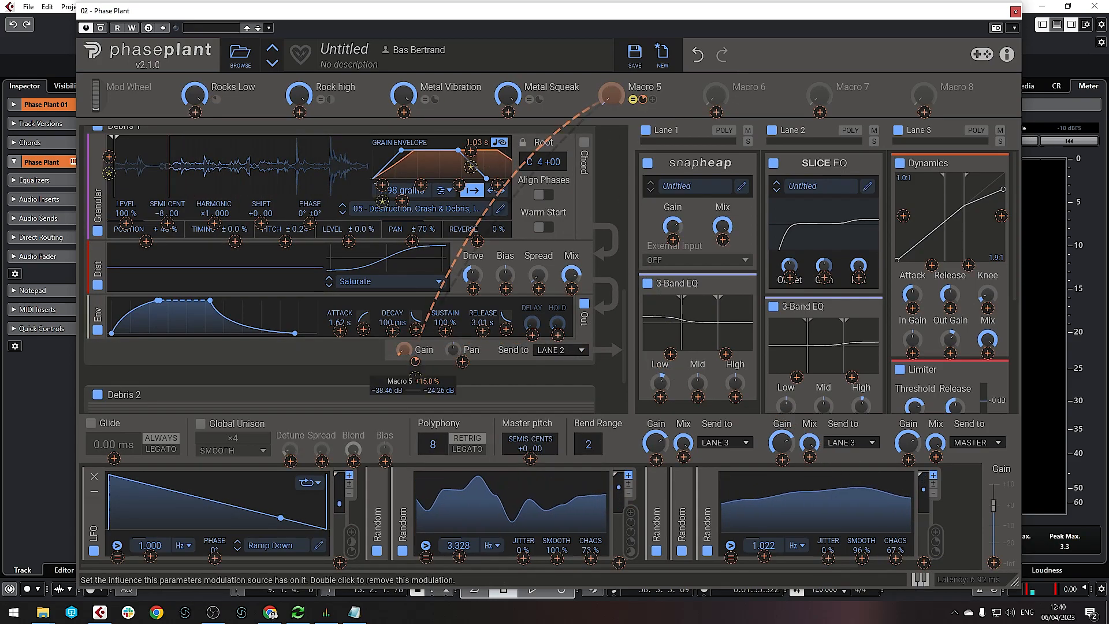
pyautogui.click(376, 355)
# Name the fifth macro Debris 1 and expand the Debris 2 layer
pyautogui.doubleClick(642, 87)
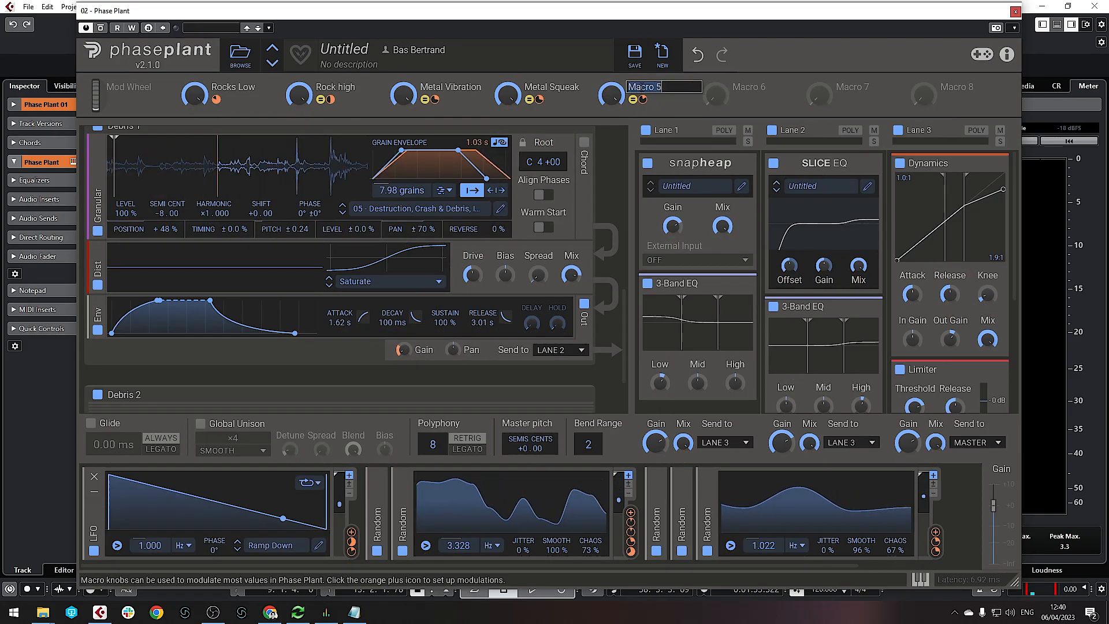
pyautogui.write('Debris')
pyautogui.press('Return')
pyautogui.scroll(-2, 462, 300)
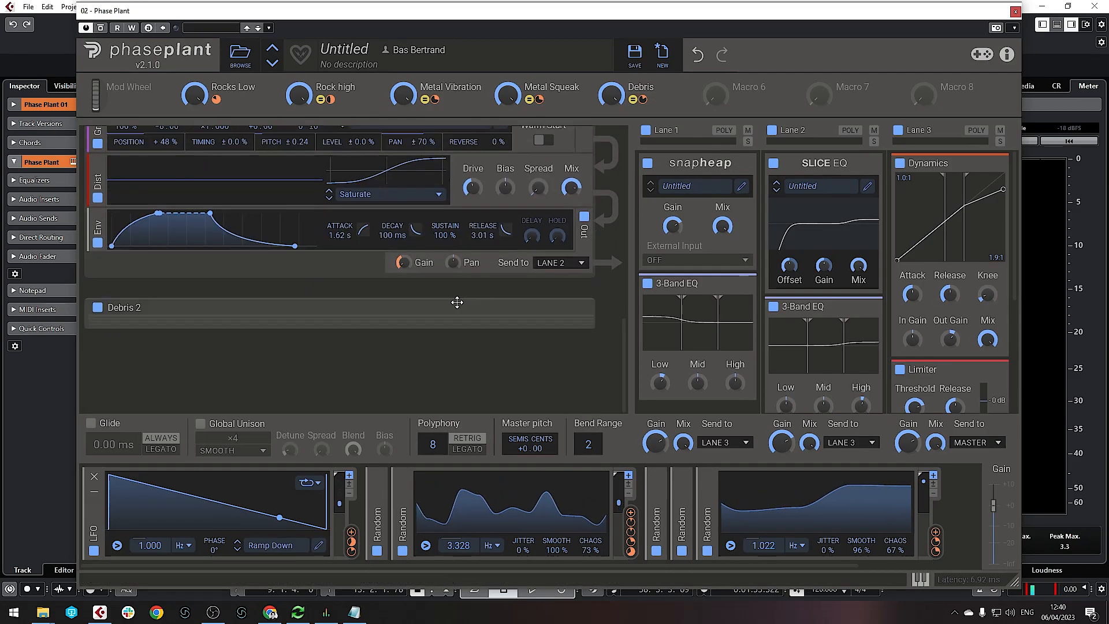
pyautogui.click(509, 306)
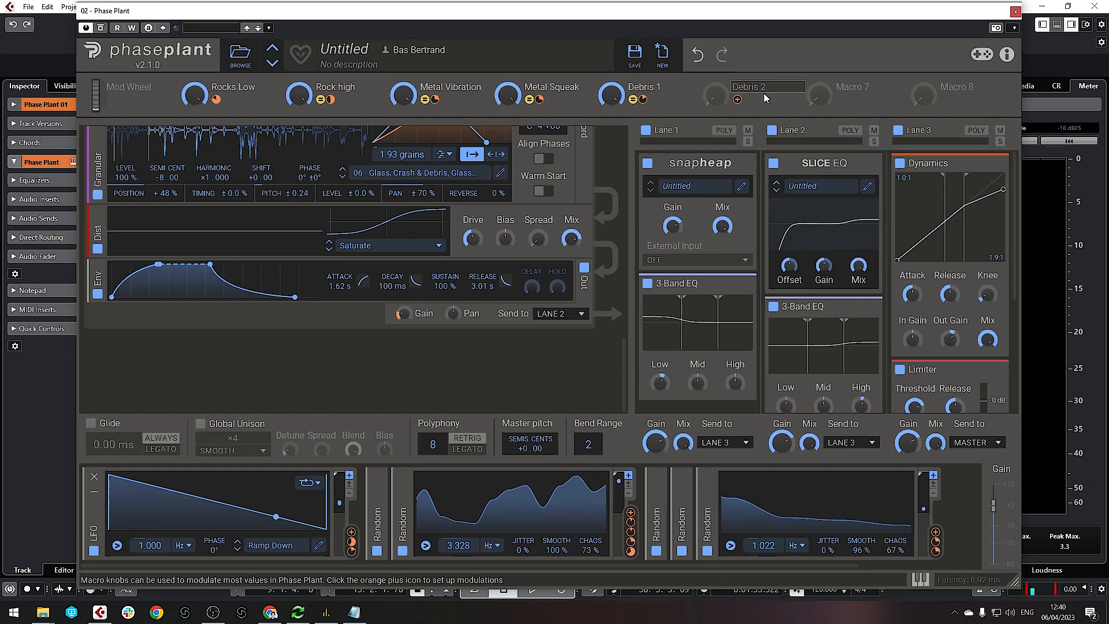
# Confirm the Debris 2 macro name and assign it to the Debris 2 layer's gain
pyautogui.press('Return')
pyautogui.click(737, 100)
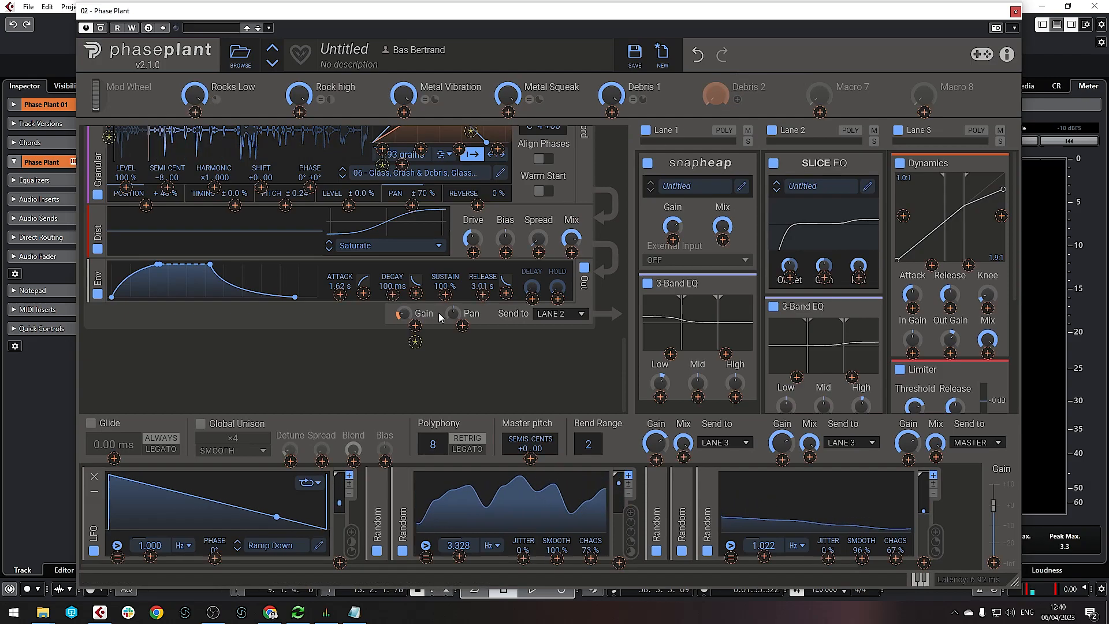
pyautogui.click(415, 341)
pyautogui.click(400, 336)
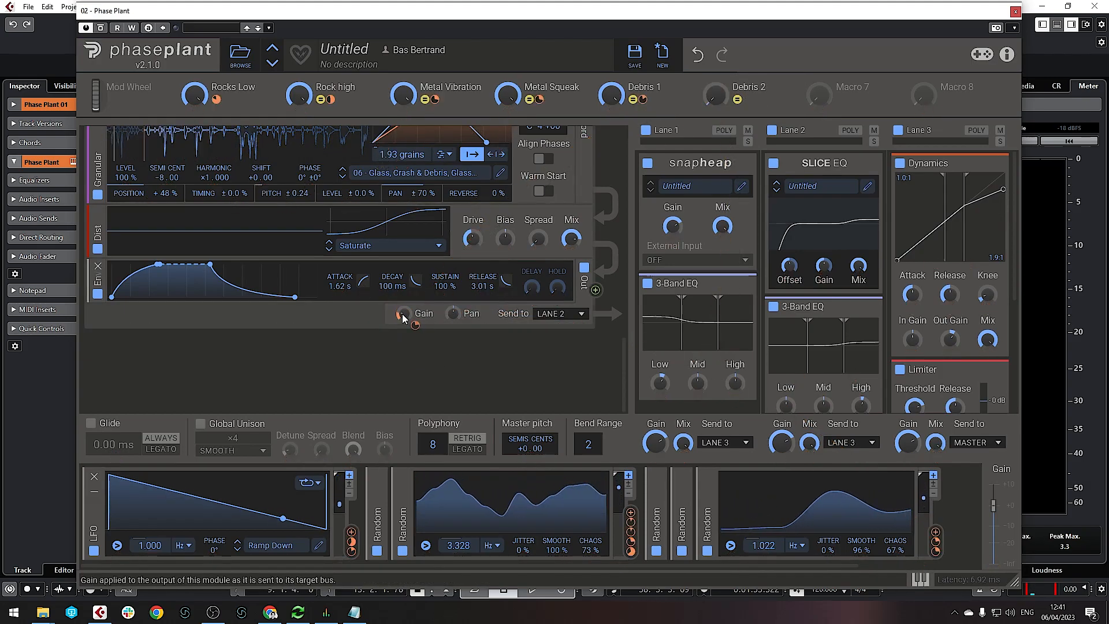
pyautogui.rightClick(402, 315)
pyautogui.click(391, 320)
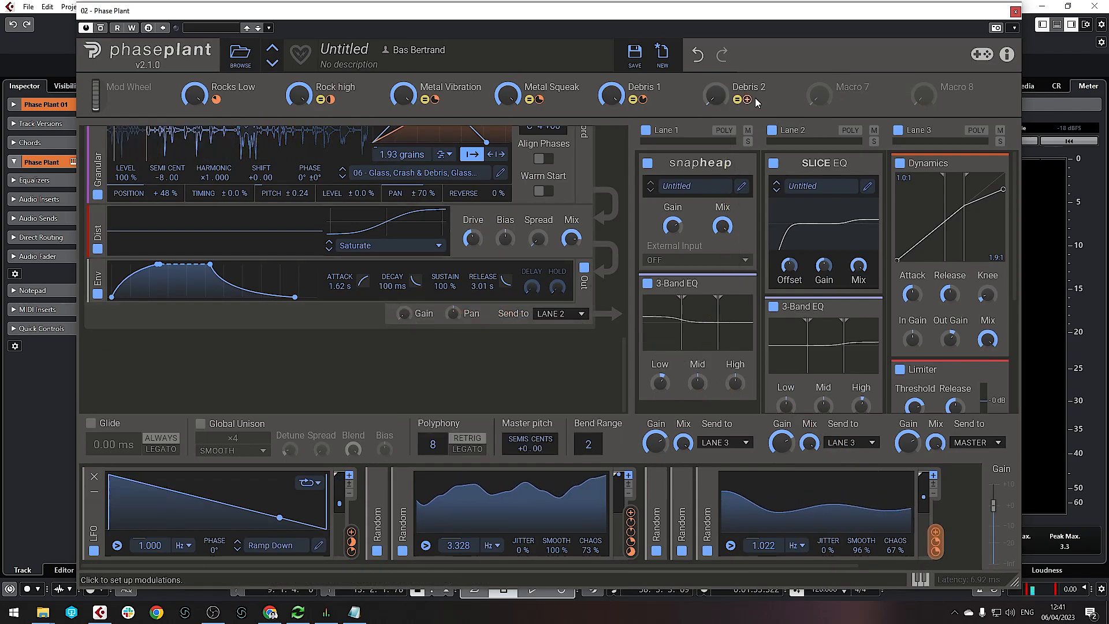
# Raise the Debris 2 macro's gain modulation amount to +20%
pyautogui.click(748, 99)
pyautogui.click(415, 325)
pyautogui.moveTo(415, 326); pyautogui.dragTo(415, 303)
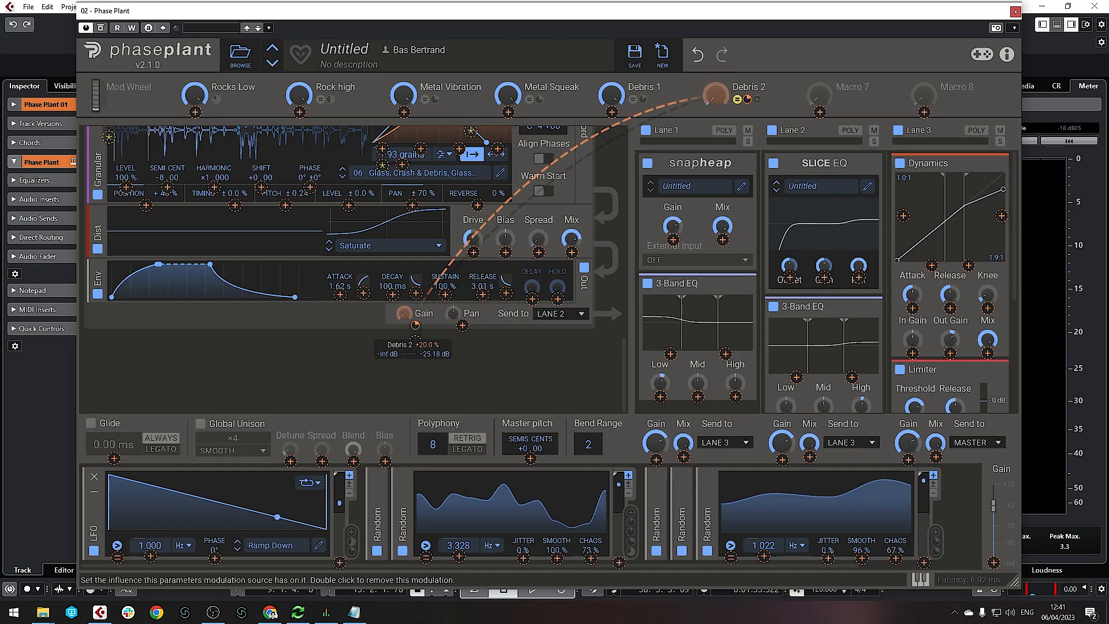
pyautogui.click(754, 88)
pyautogui.moveTo(716, 95); pyautogui.dragTo(716, 23)
pyautogui.scroll(3, 388, 399)
pyautogui.scroll(3, 389, 400)
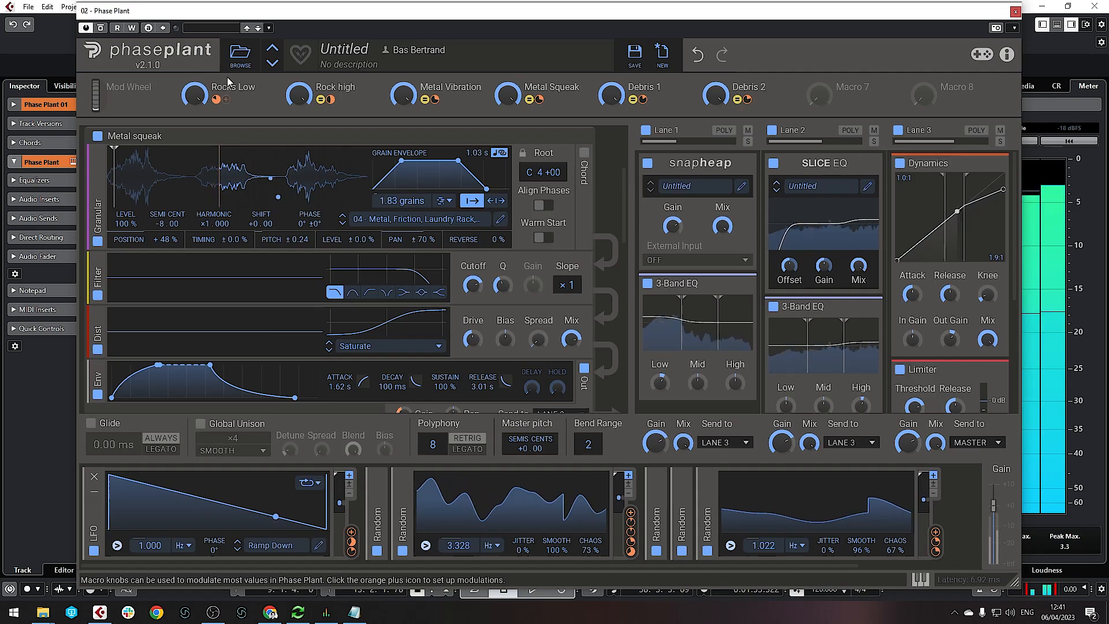
# Sweep the Debris 2, Rocks Low, Rock high, Metal Vibration and Metal Squeak macros down and back up
pyautogui.moveTo(718, 97); pyautogui.dragTo(718, 209)
pyautogui.moveTo(194, 95); pyautogui.dragTo(195, 209)
pyautogui.moveTo(299, 95); pyautogui.dragTo(299, 209)
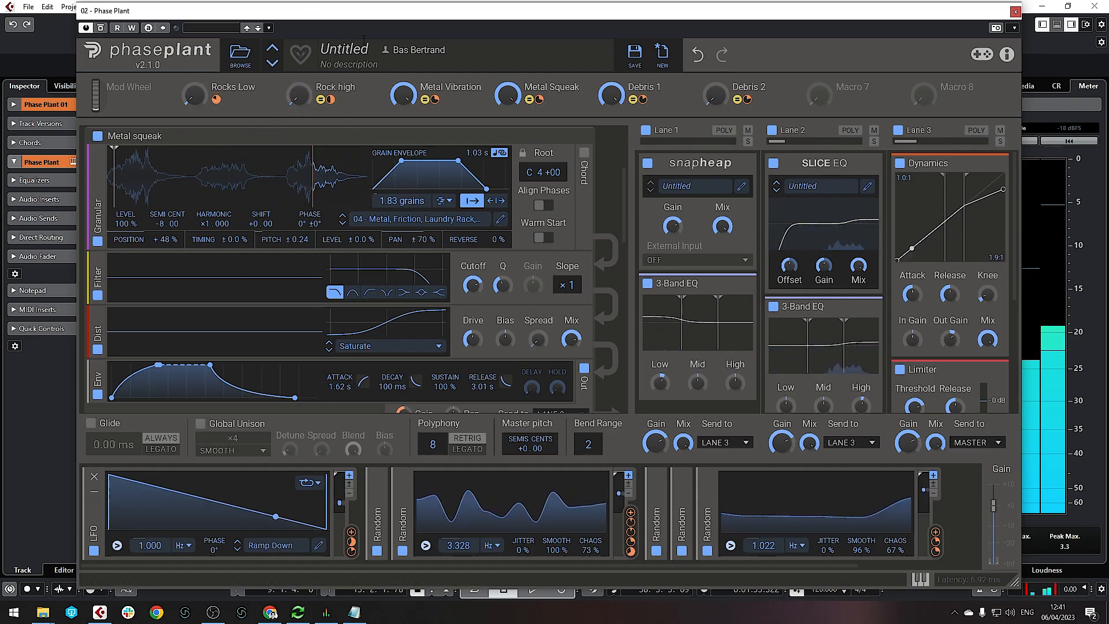
pyautogui.moveTo(293, 109); pyautogui.dragTo(293, 106)
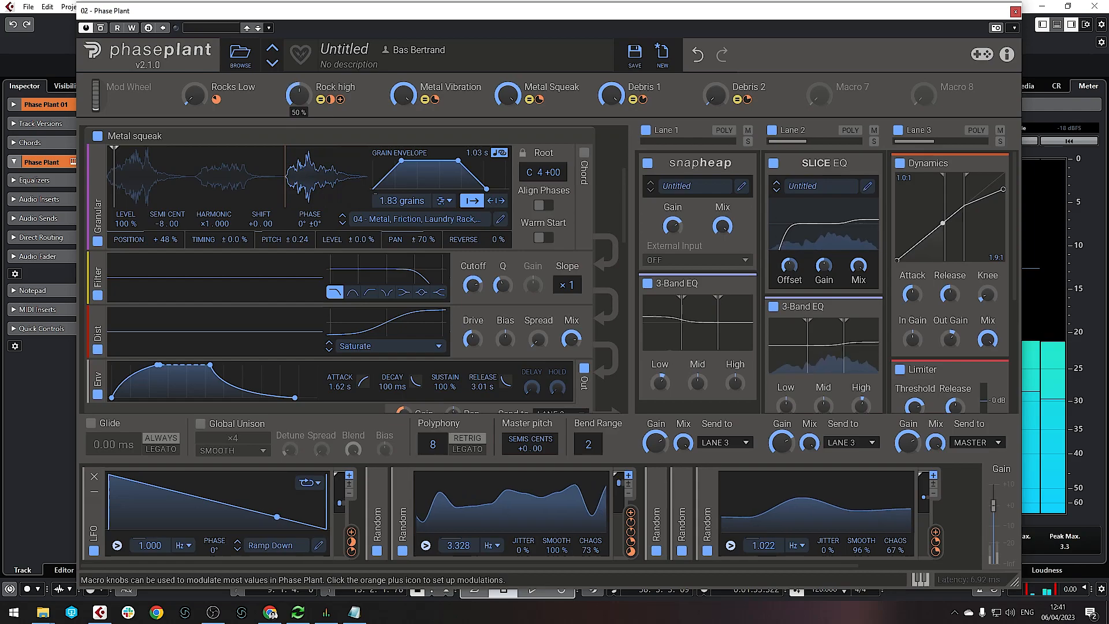
pyautogui.moveTo(193, 102); pyautogui.dragTo(193, 6)
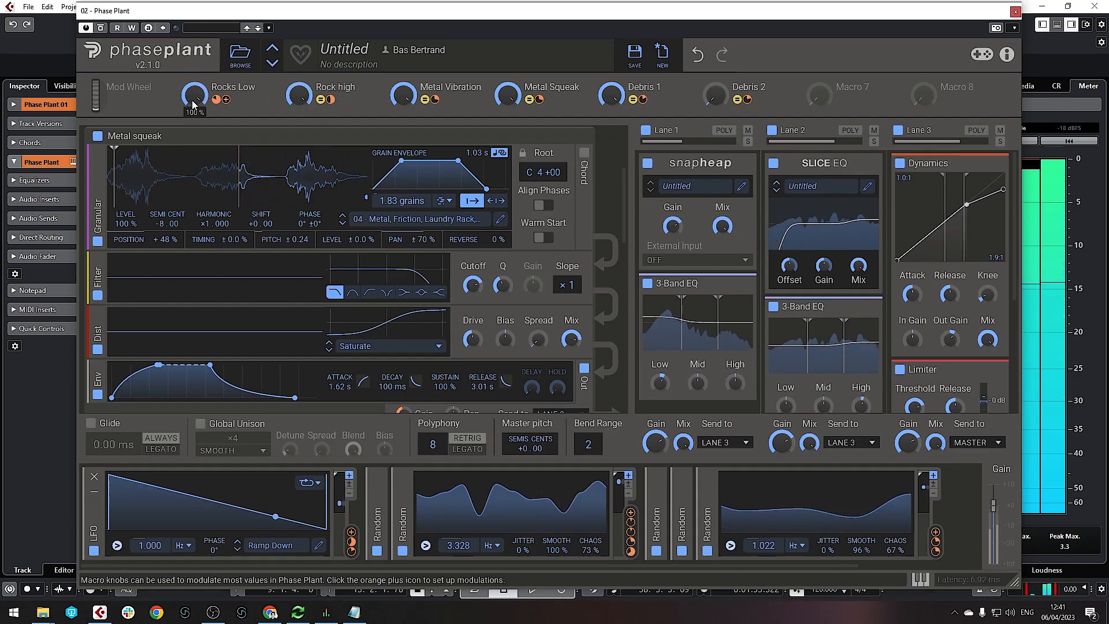
pyautogui.moveTo(404, 97)
pyautogui.mouseDown()
pyautogui.moveTo(404, 191)
pyautogui.moveTo(403, 97)
pyautogui.mouseUp()
pyautogui.moveTo(508, 96)
pyautogui.mouseDown()
pyautogui.moveTo(508, 190)
pyautogui.moveTo(507, 95)
pyautogui.mouseUp()
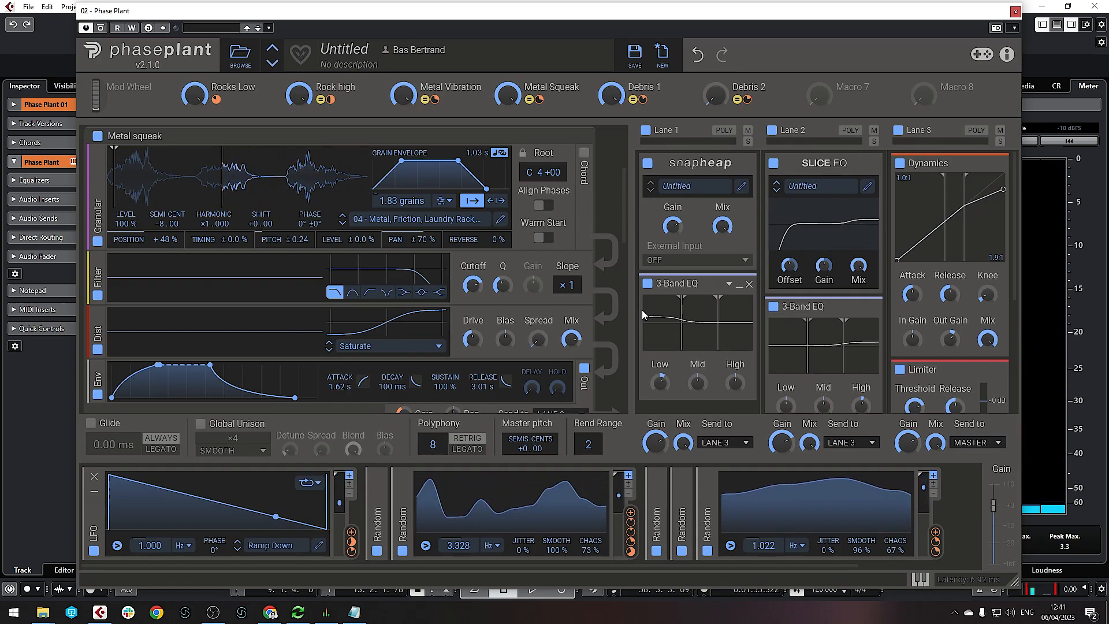
# Add a Convolver to Lane 3 loaded with the Art Museum impulse response
pyautogui.scroll(-3, 722, 242)
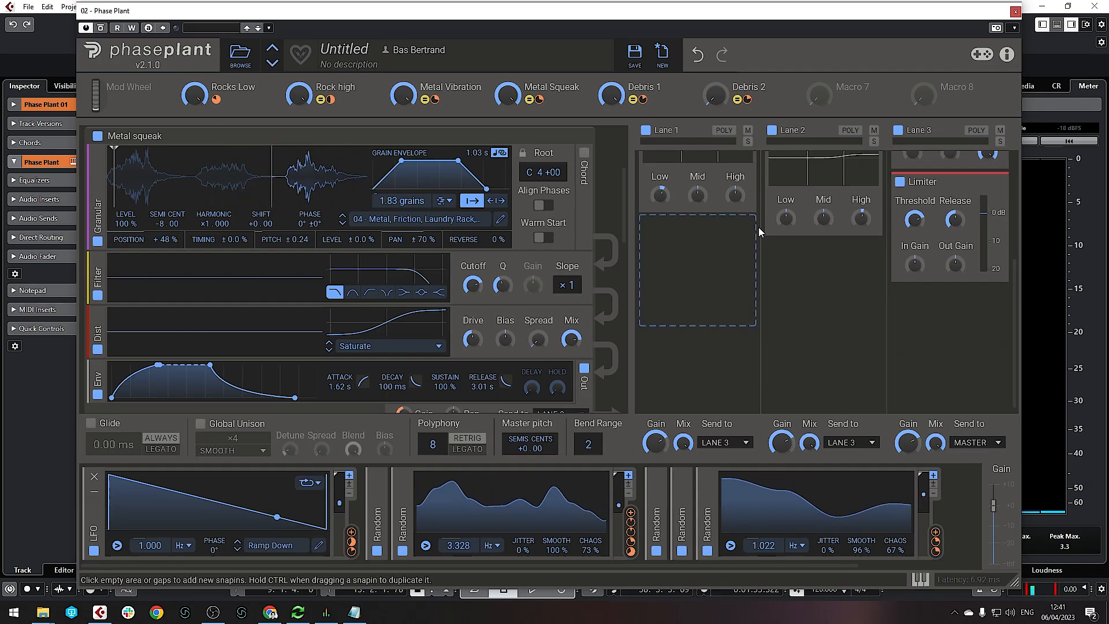
pyautogui.click(959, 317)
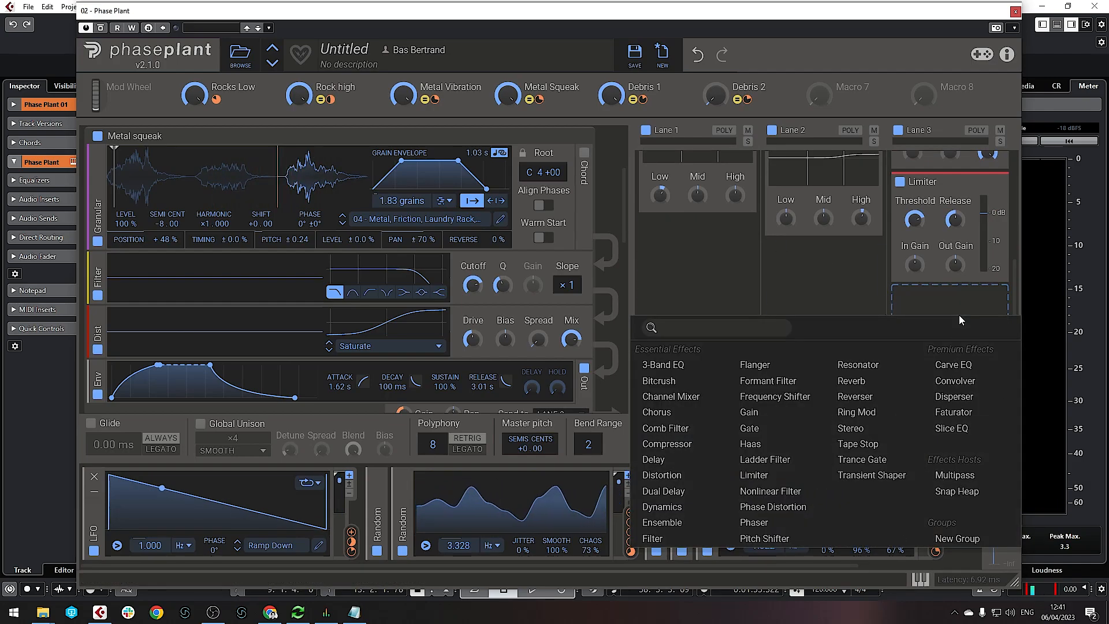
pyautogui.click(968, 383)
pyautogui.click(965, 373)
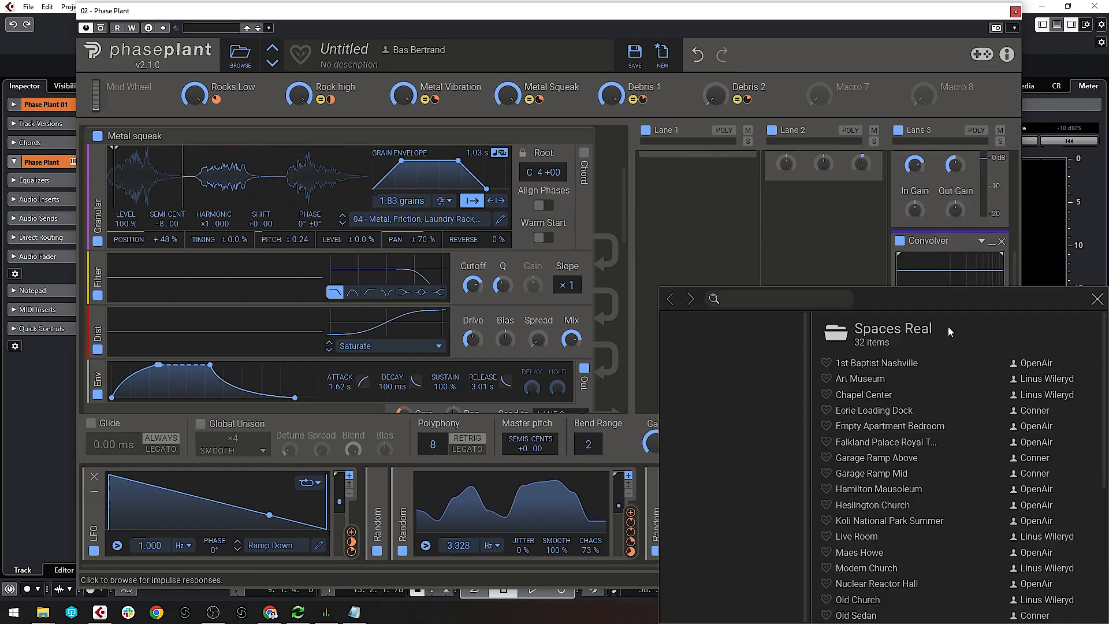
pyautogui.click(873, 379)
pyautogui.doubleClick(875, 380)
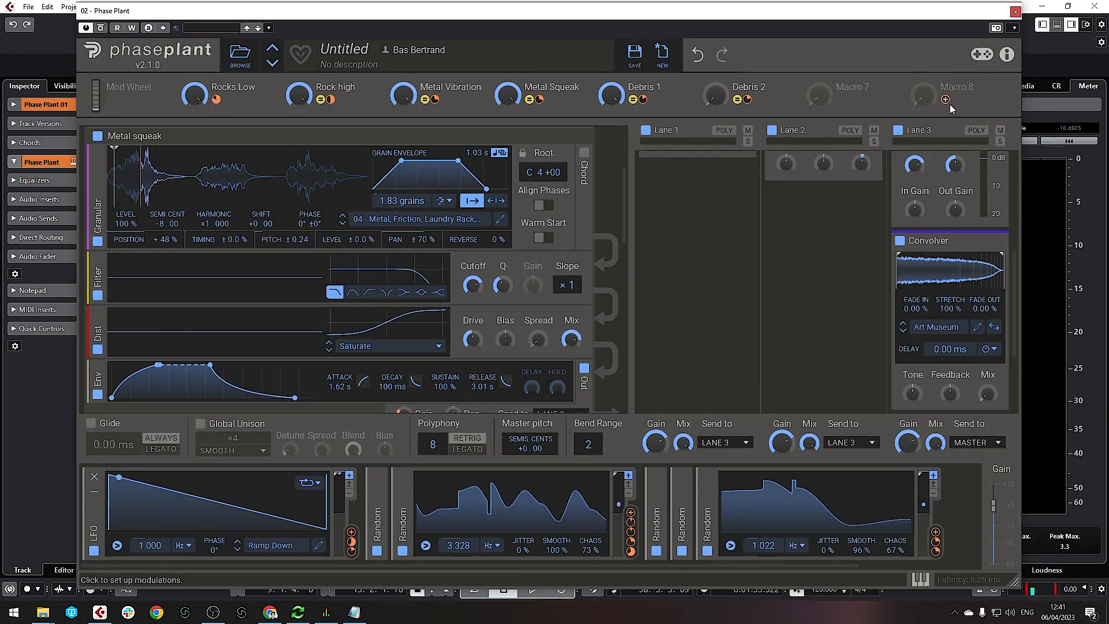
# Route the eighth macro to the Convolver's Mix at about +47%
pyautogui.click(946, 101)
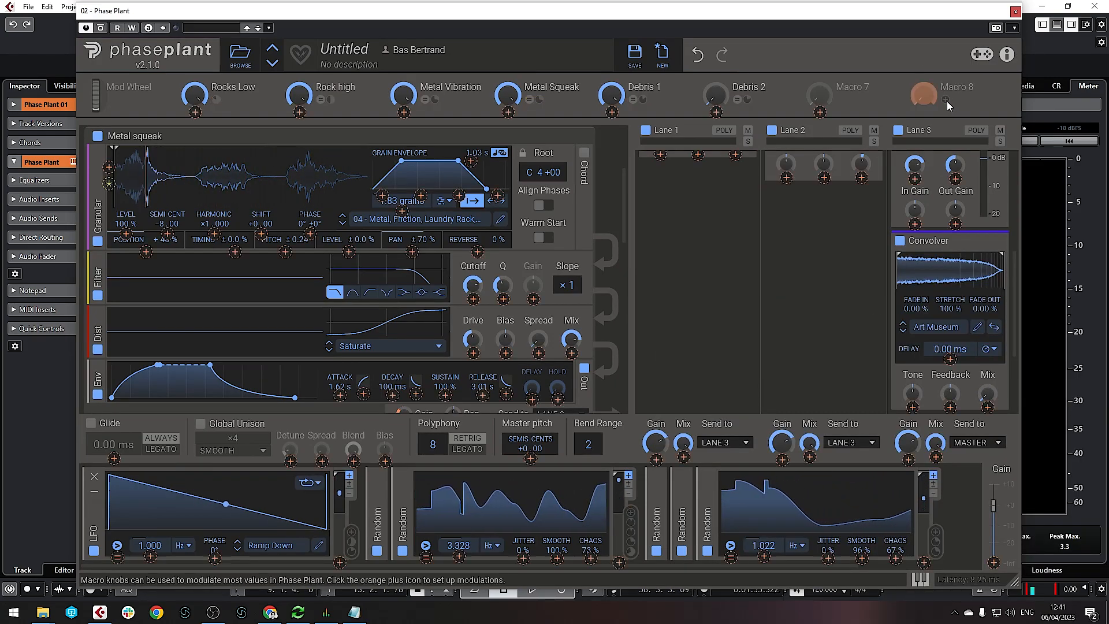
pyautogui.click(988, 408)
pyautogui.moveTo(989, 410); pyautogui.dragTo(989, 404)
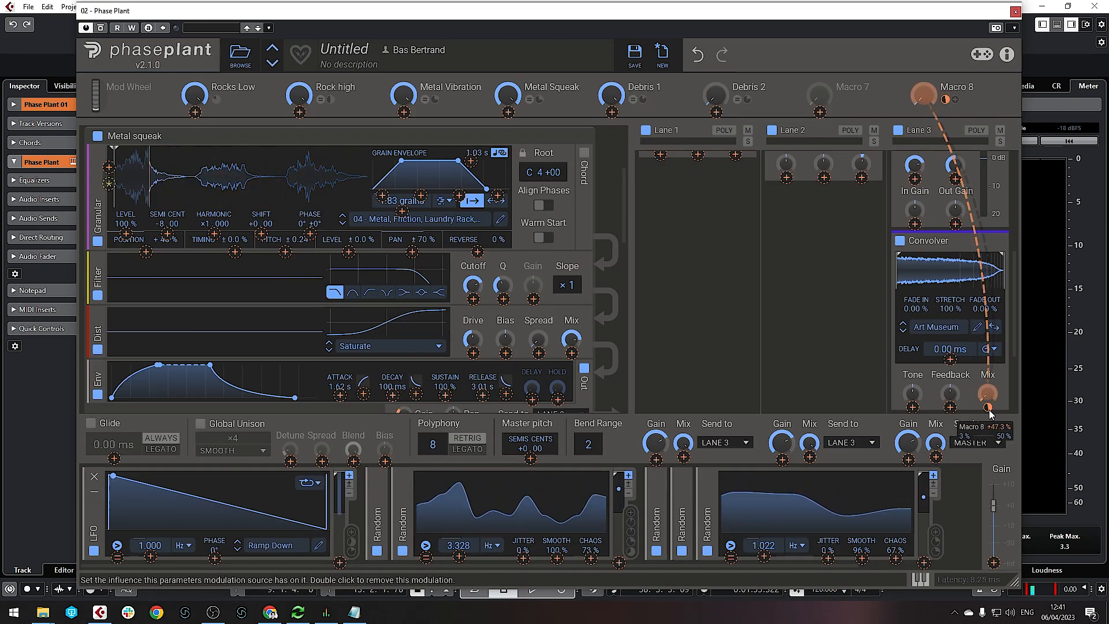
pyautogui.click(816, 339)
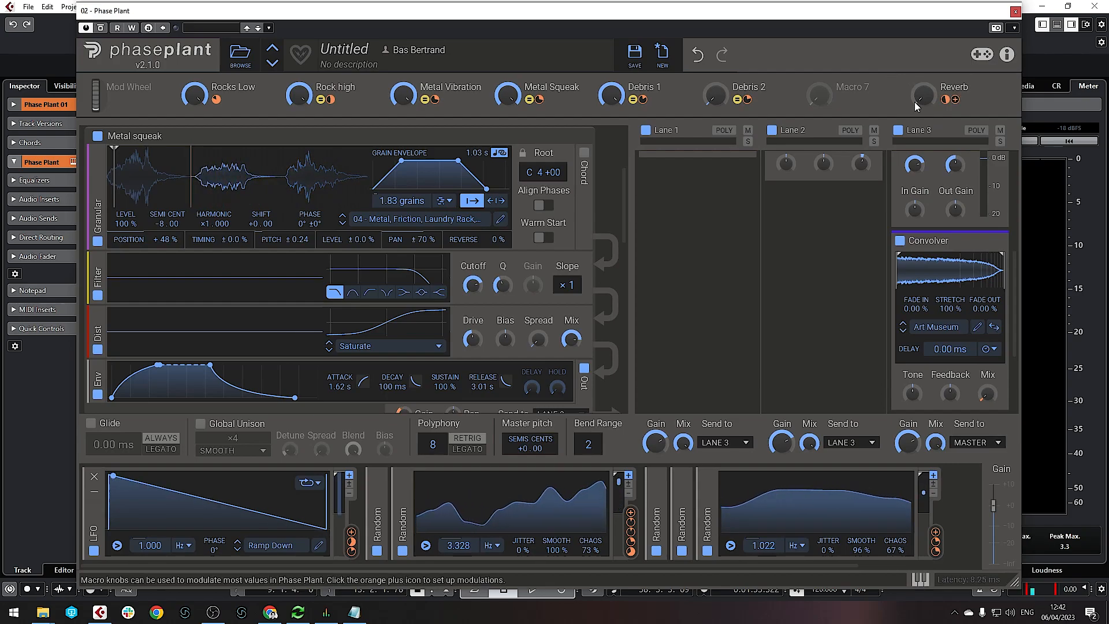
# Sweep the Reverb macro up and back to zero, then return Debris 2 to 100%
pyautogui.moveTo(920, 101); pyautogui.dragTo(923, 94)
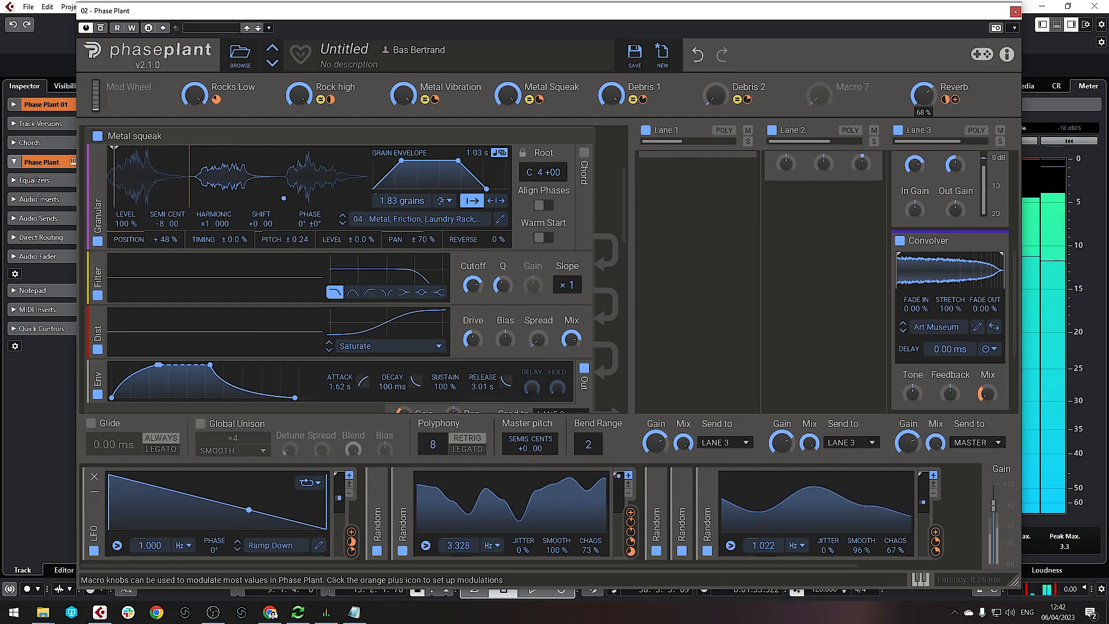
pyautogui.moveTo(924, 95); pyautogui.dragTo(923, 105)
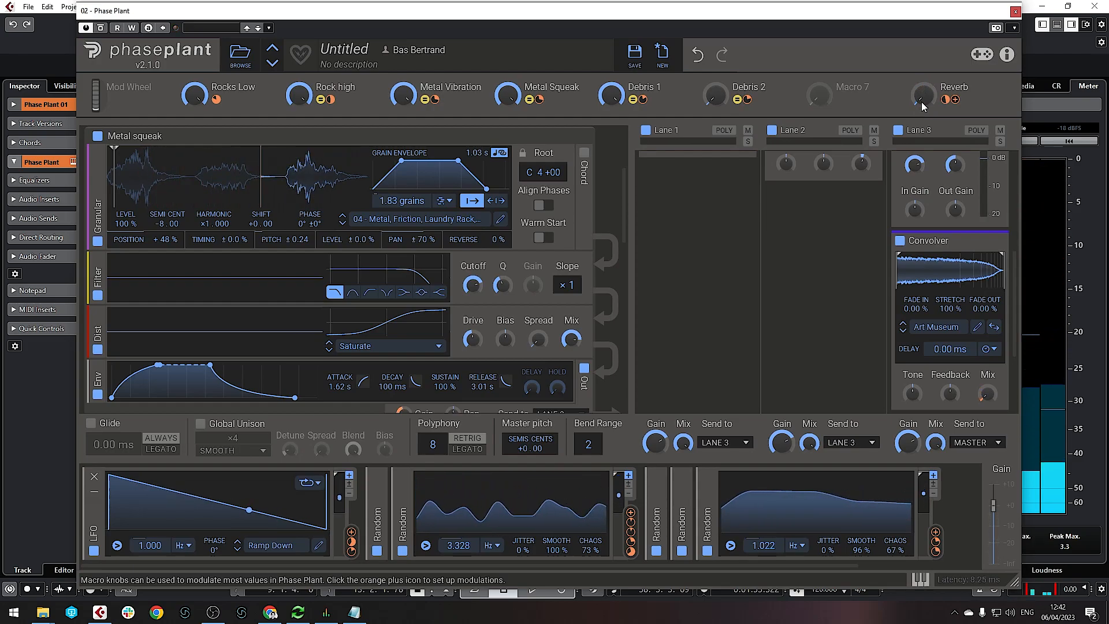
pyautogui.moveTo(717, 97); pyautogui.dragTo(717, 40)
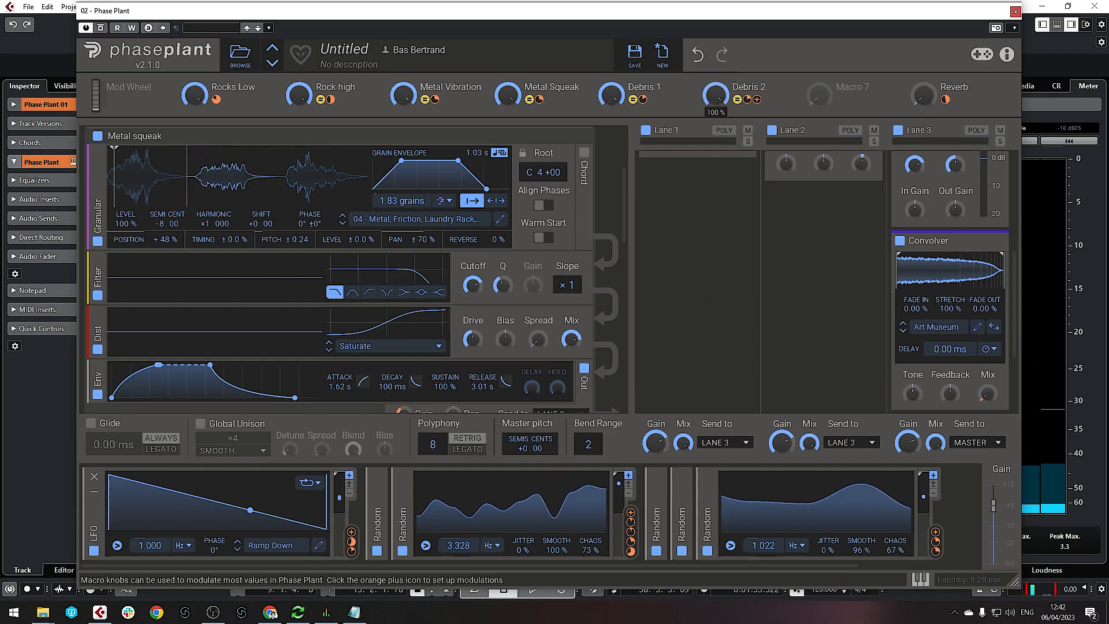